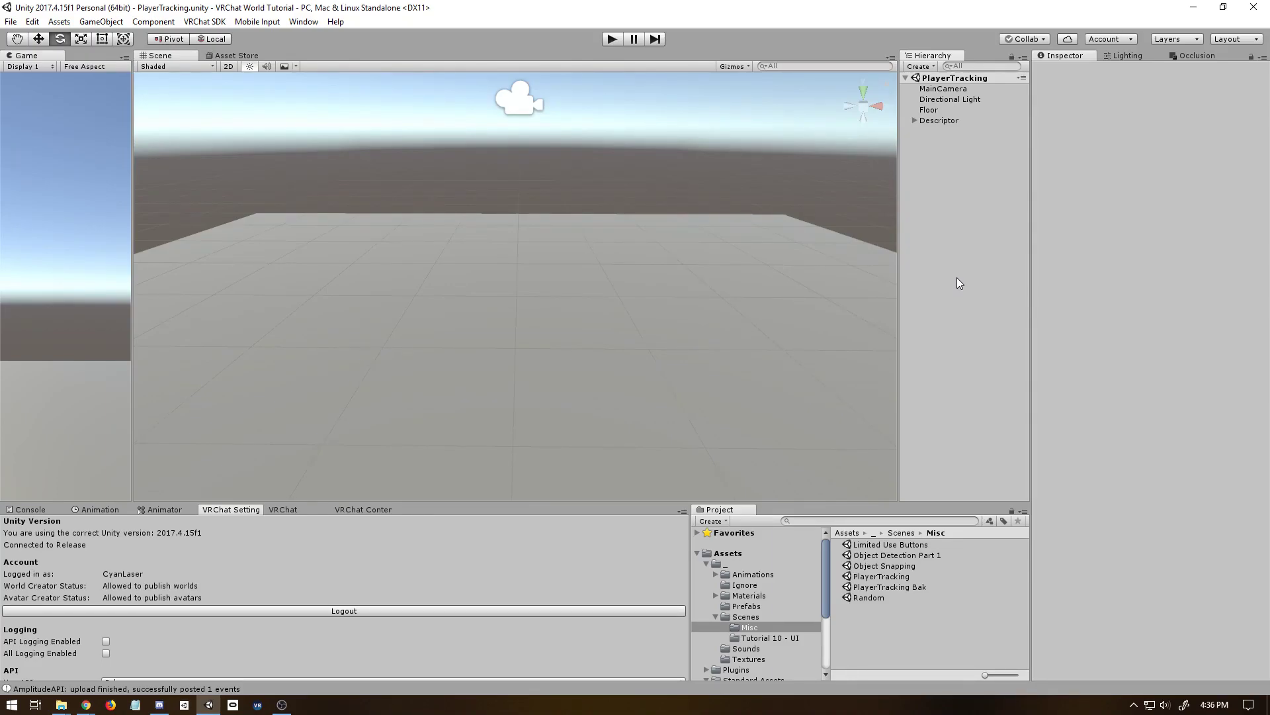
Step: Add a UI canvas to the PlayerTracking scene and rename it PlayerHandle
right_click(916, 184)
mouse_move(956, 392)
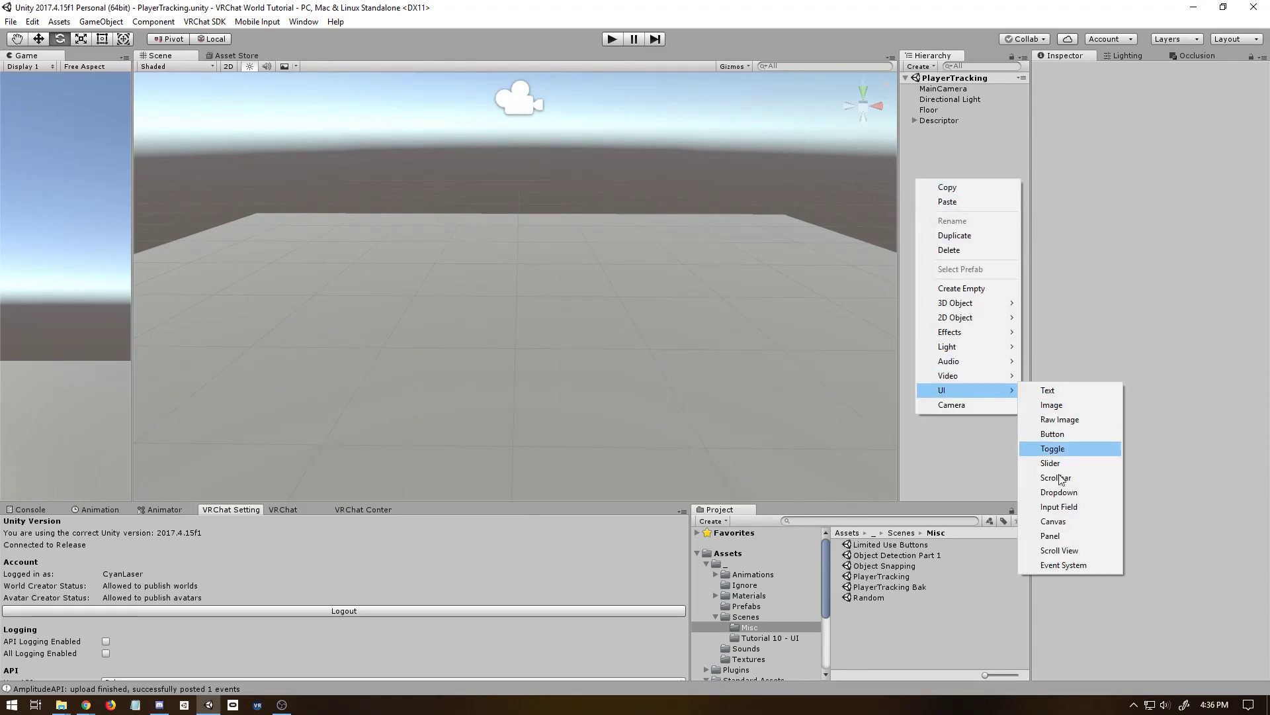
left_click(1059, 522)
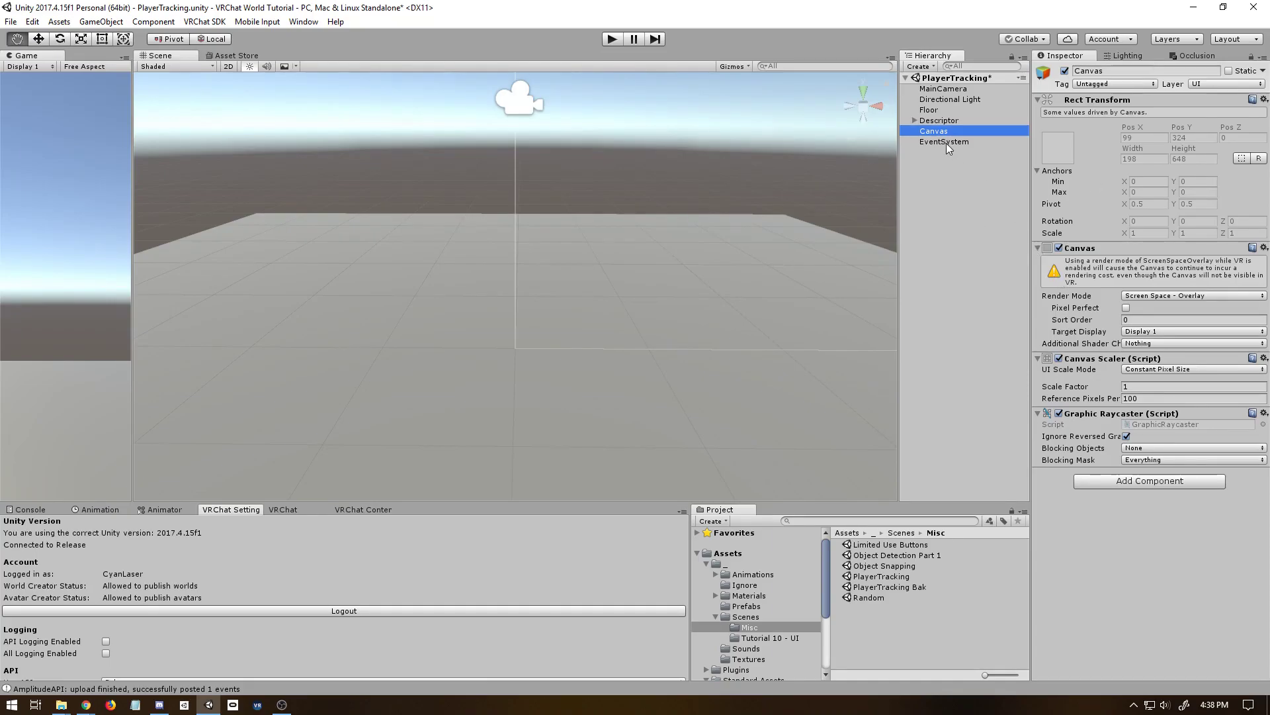
key("F2")
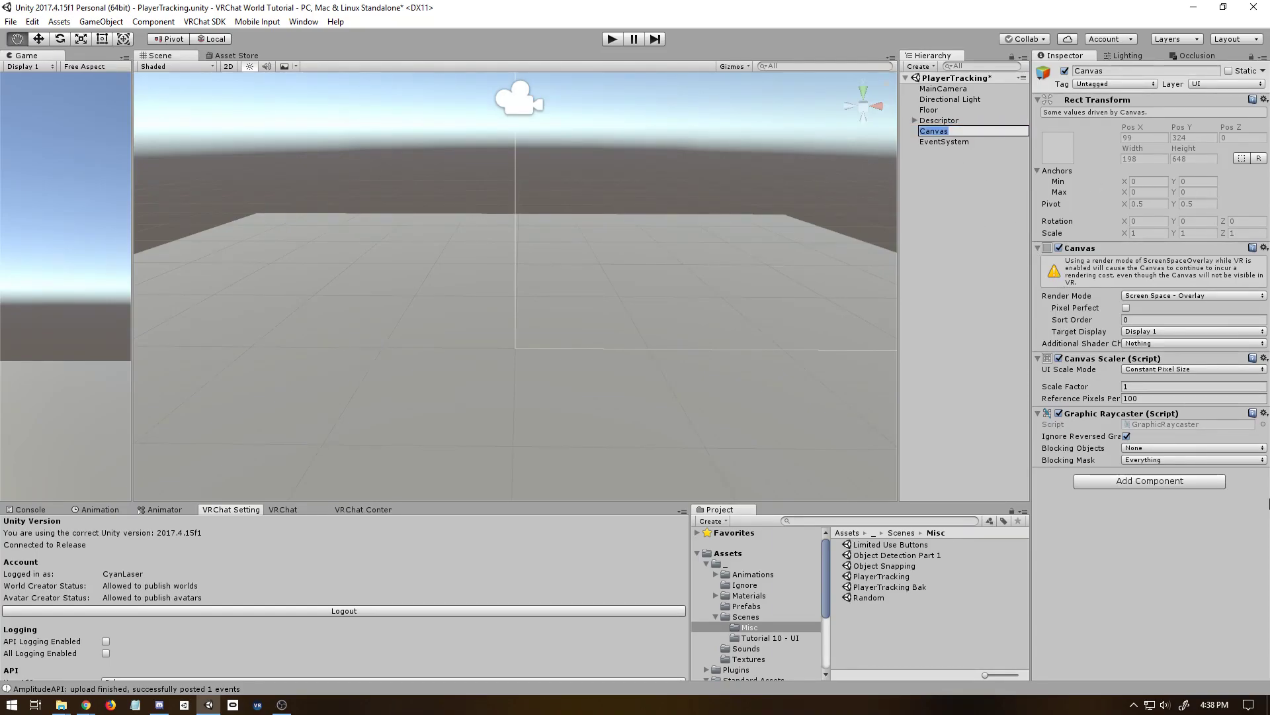
type("PlayerHandle")
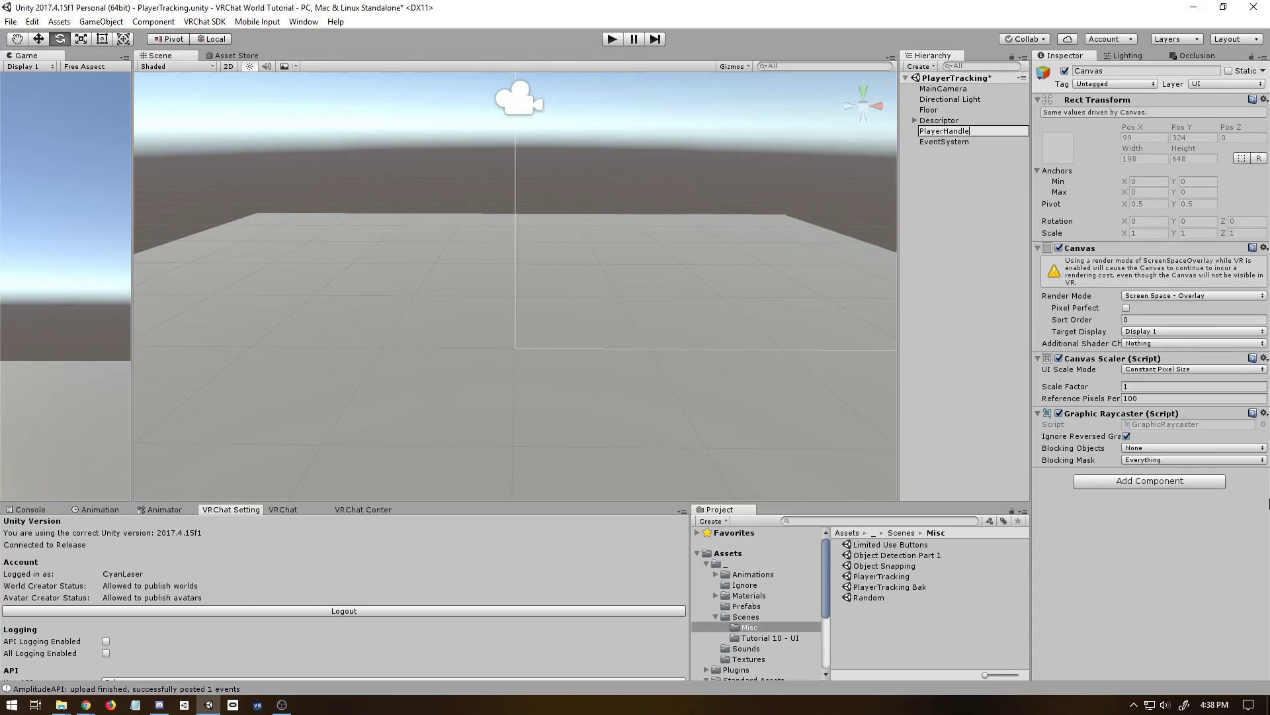
key("Return")
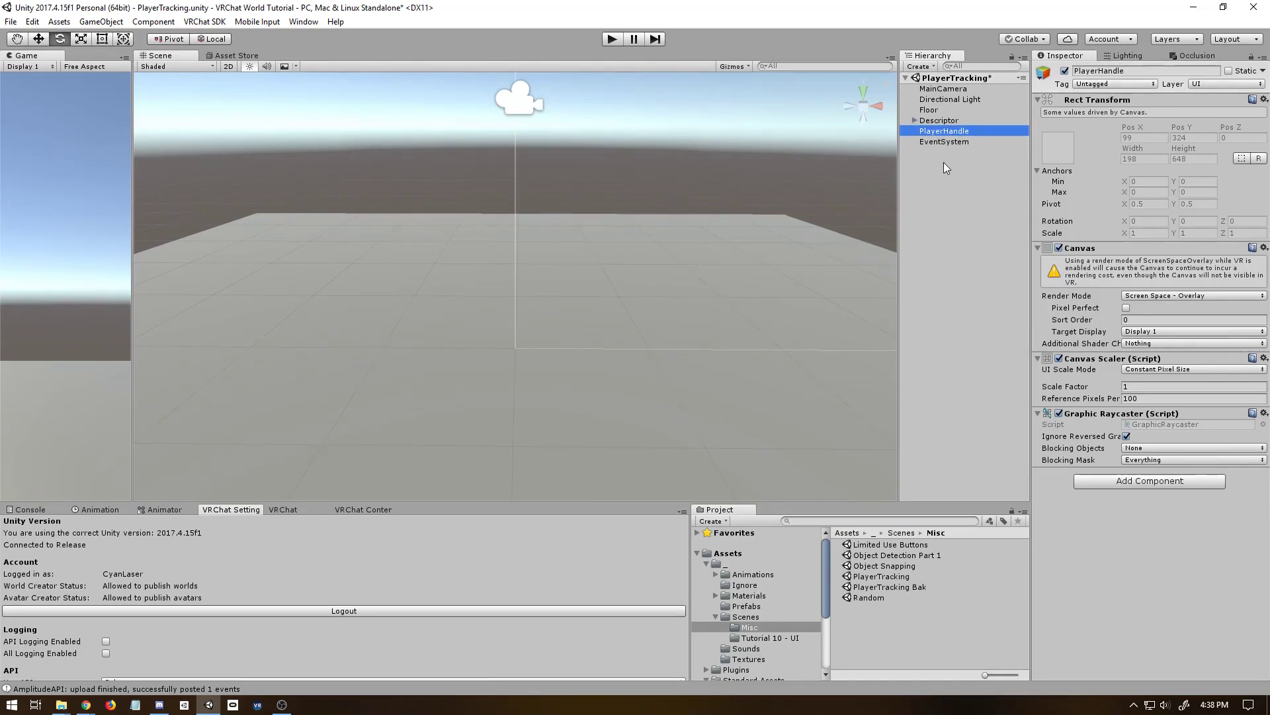
Step: Remove the Graphic Raycaster and Canvas Scaler components from PlayerHandle
right_click(1102, 417)
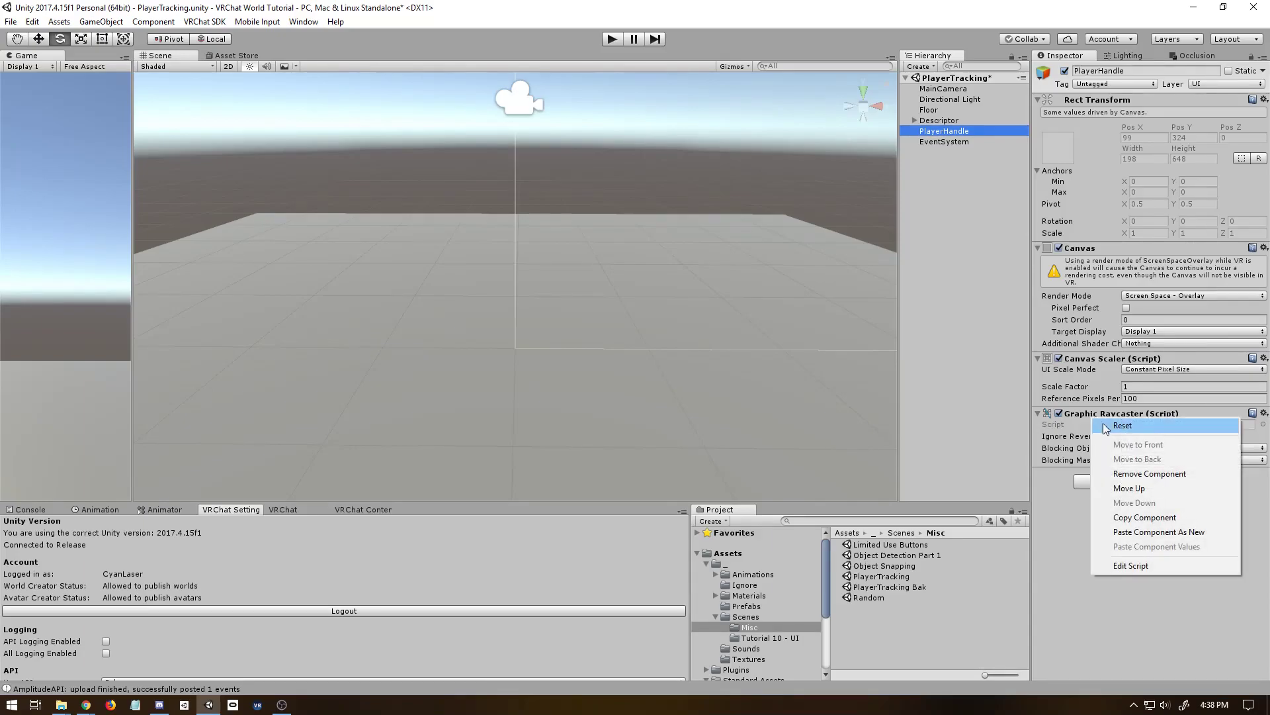
left_click(1149, 473)
right_click(1086, 362)
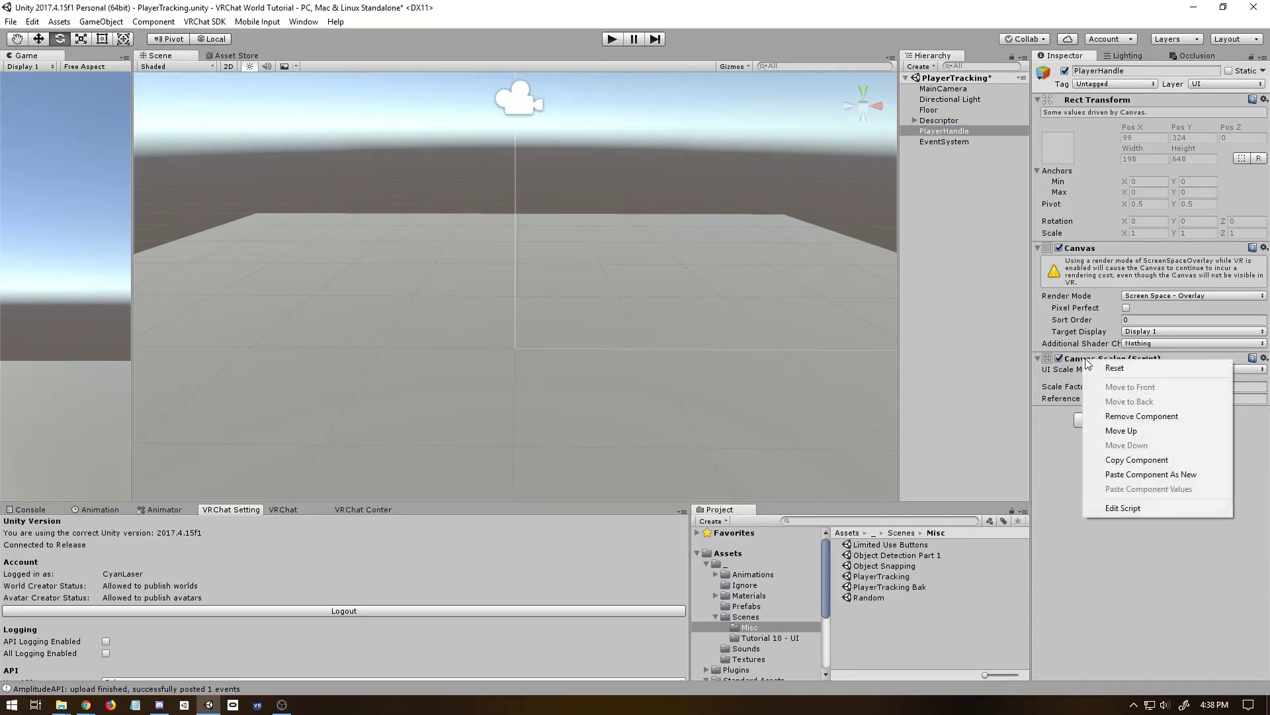
left_click(1141, 416)
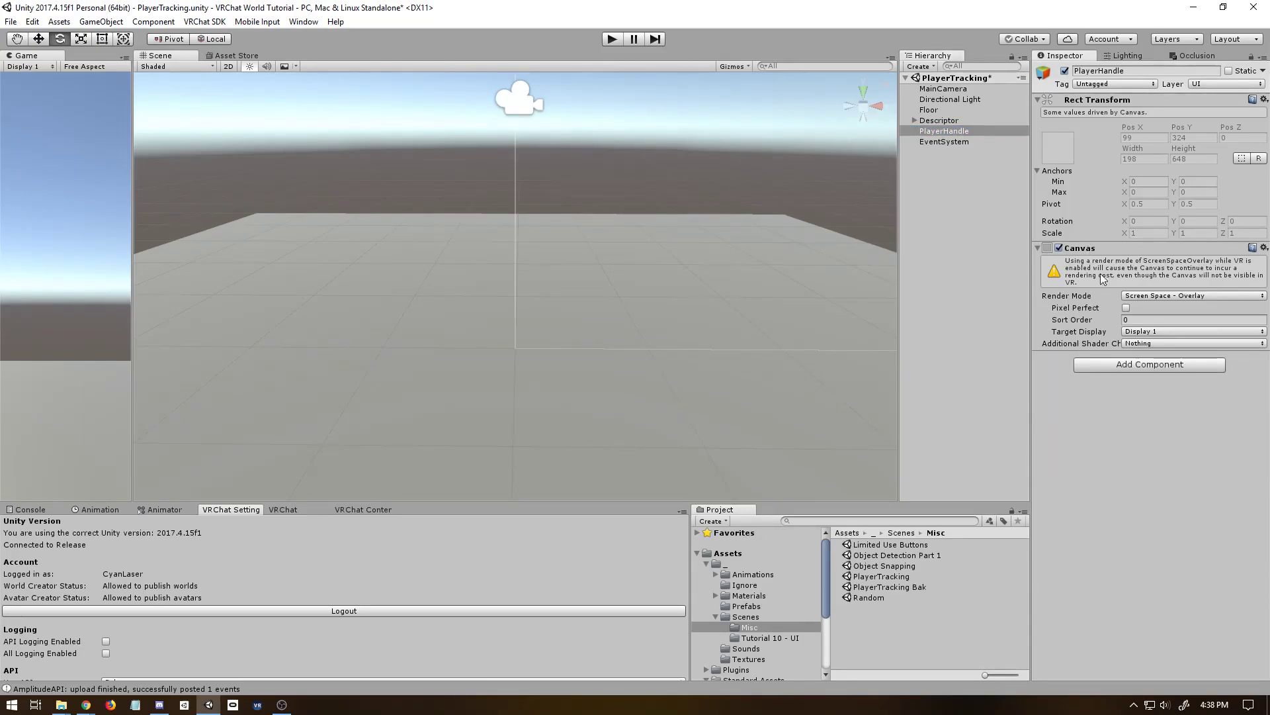
Step: Set PlayerHandle's canvas to Screen Space - Camera rendering, with MainCamera as the render camera and a plane distance of 0
left_click(1154, 297)
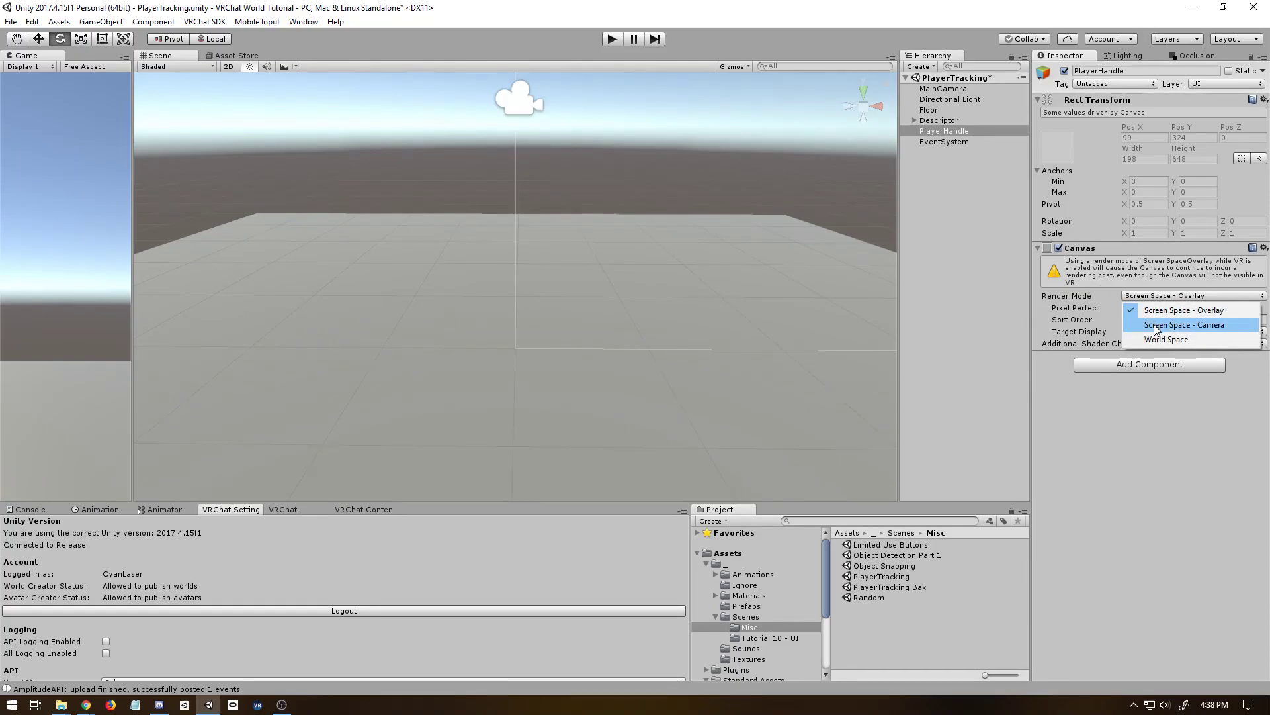
left_click(1156, 326)
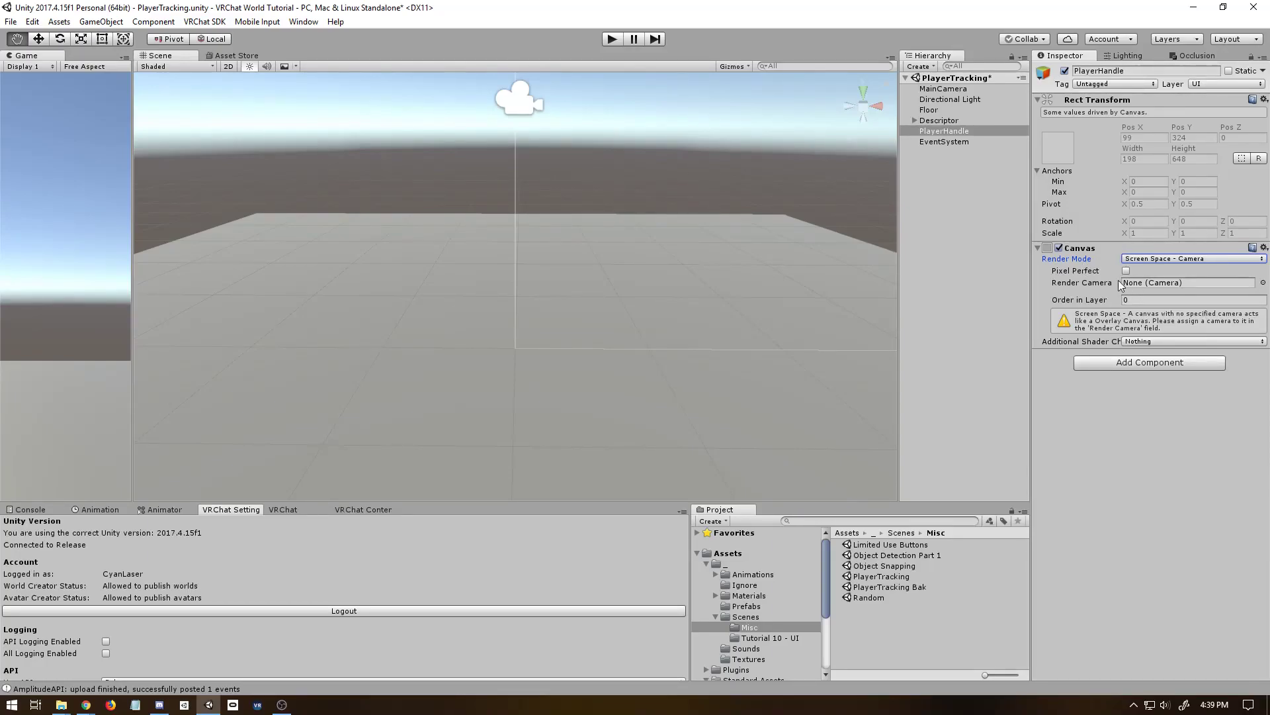
left_click_drag(953, 88, 1140, 282)
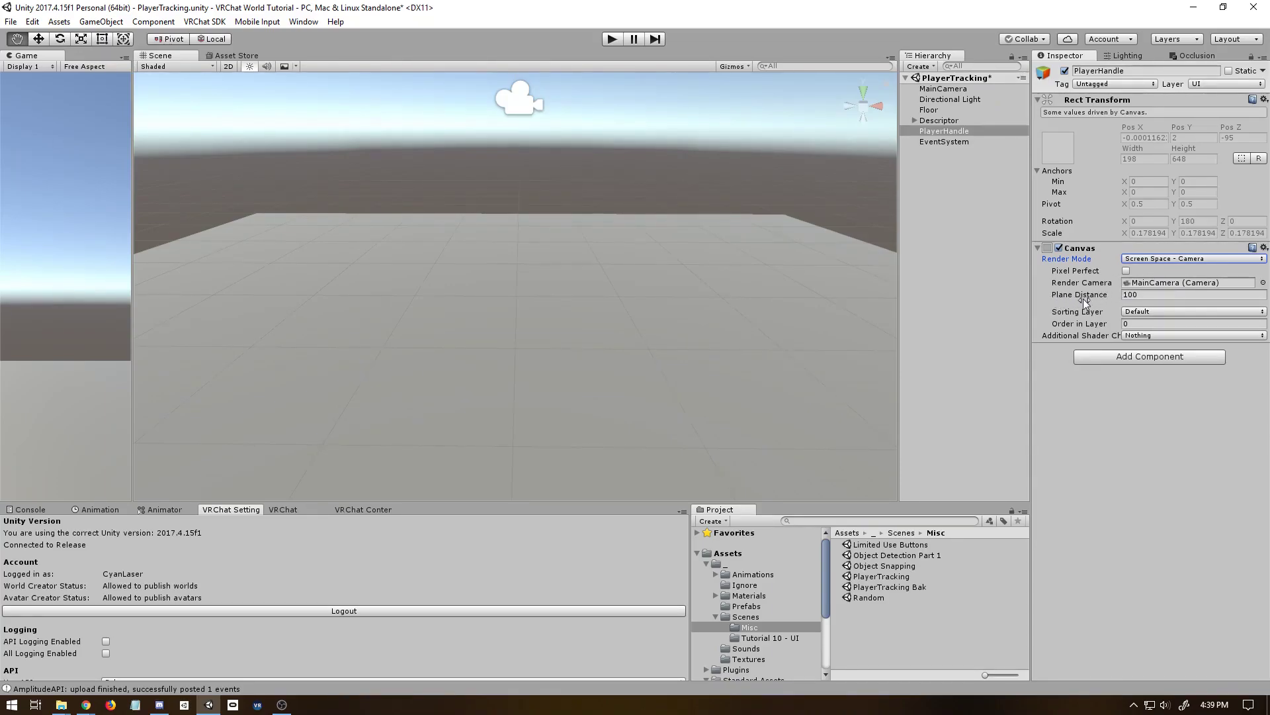
left_click(1145, 295)
type("0")
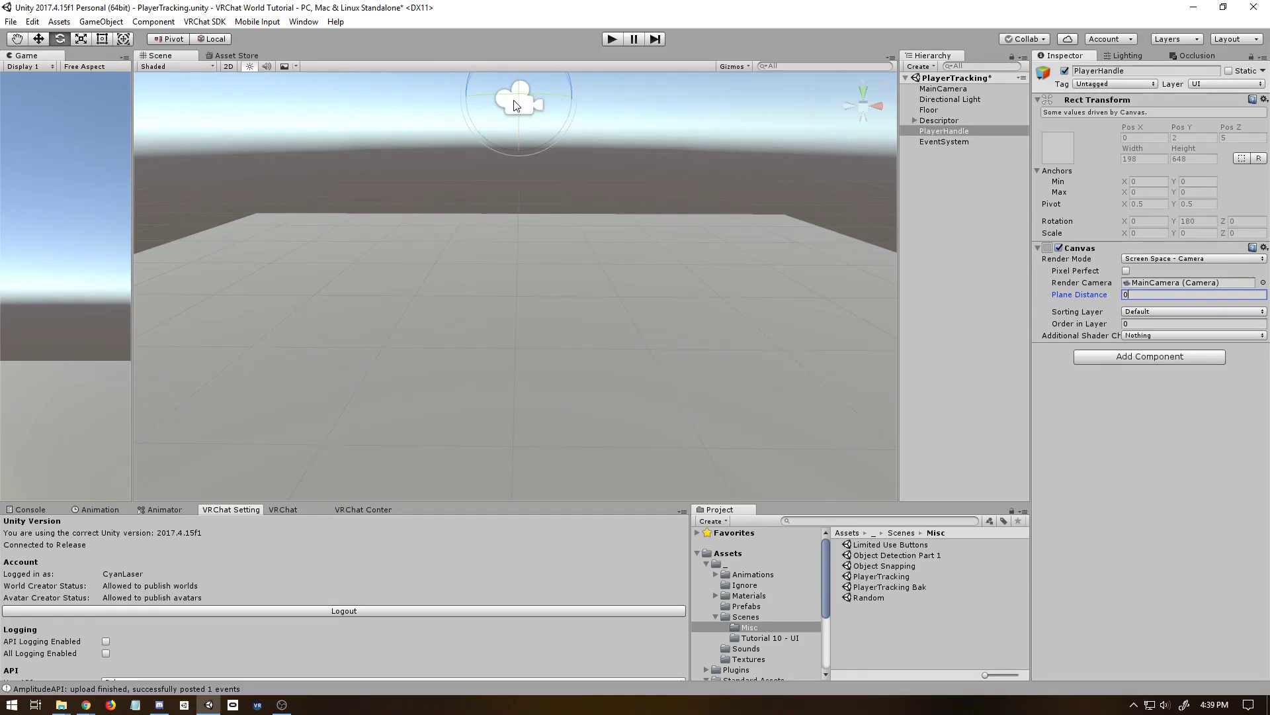
type("q")
Step: Add the VRC_Ui Shape script component to PlayerHandle
left_click(1085, 358)
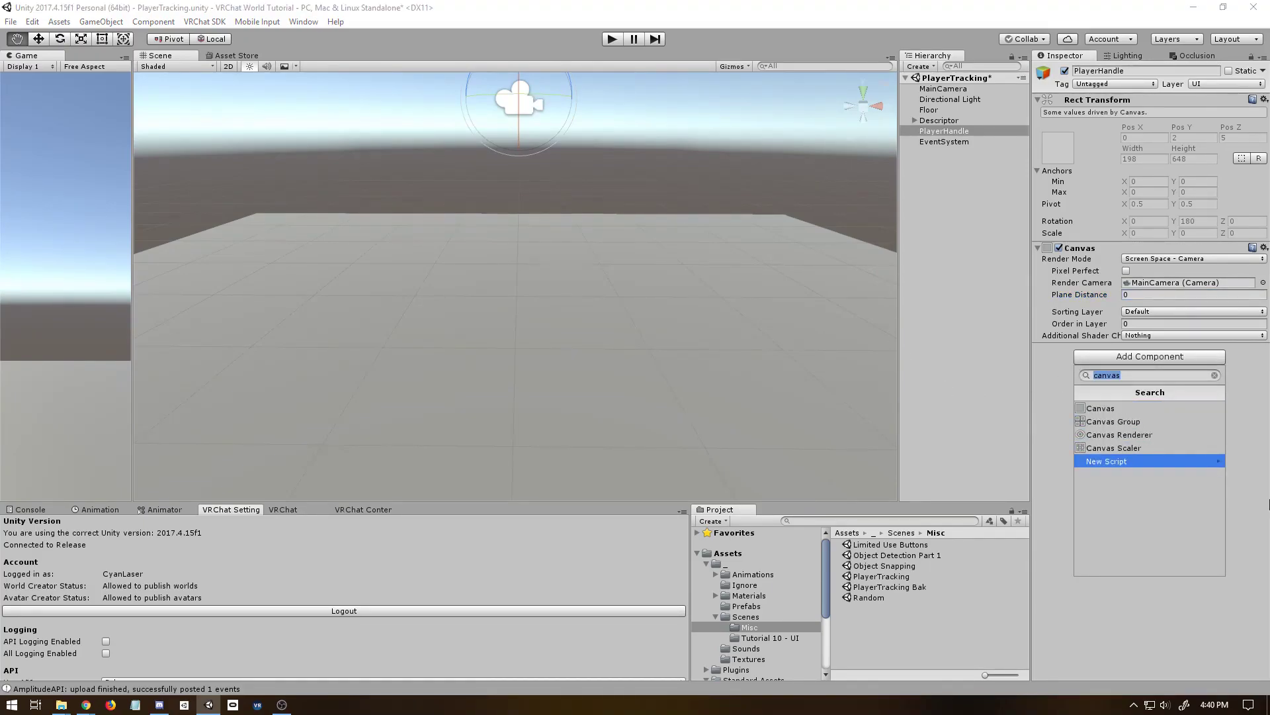
type("vrc_ui")
key("Return")
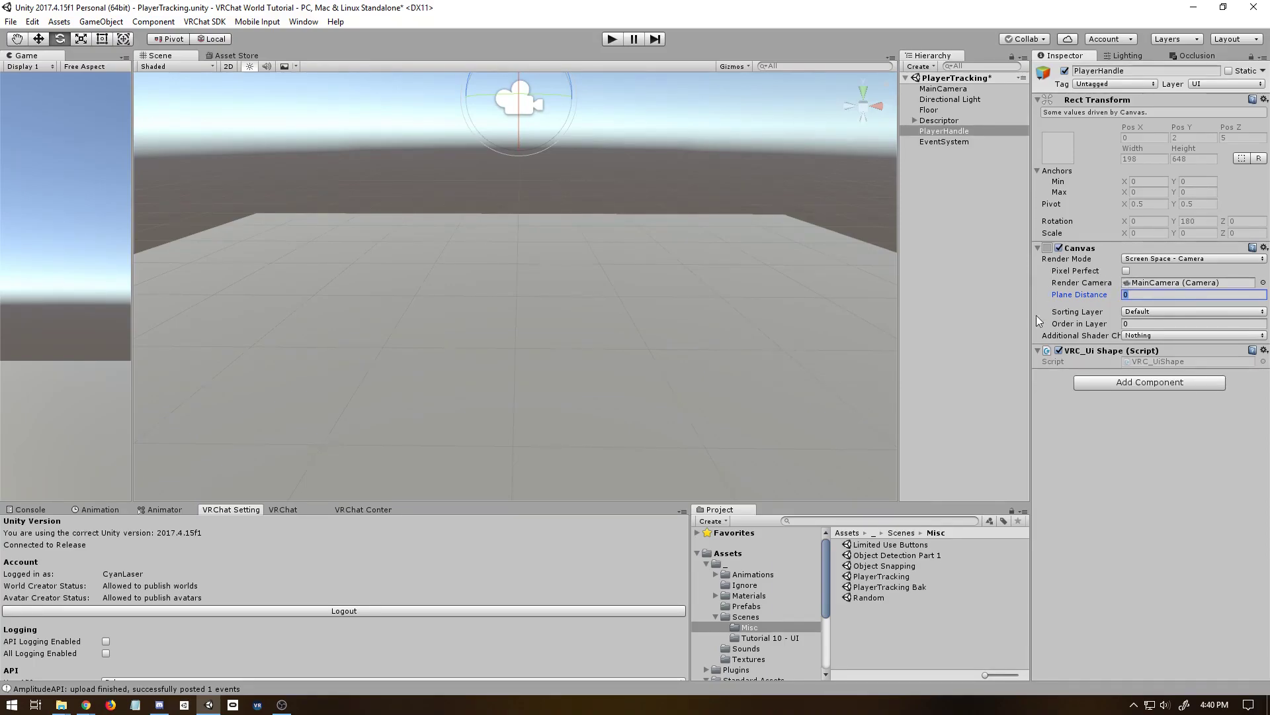
Step: Add a Box Collider component to PlayerHandle and disable that collider
left_click(1101, 382)
type("box")
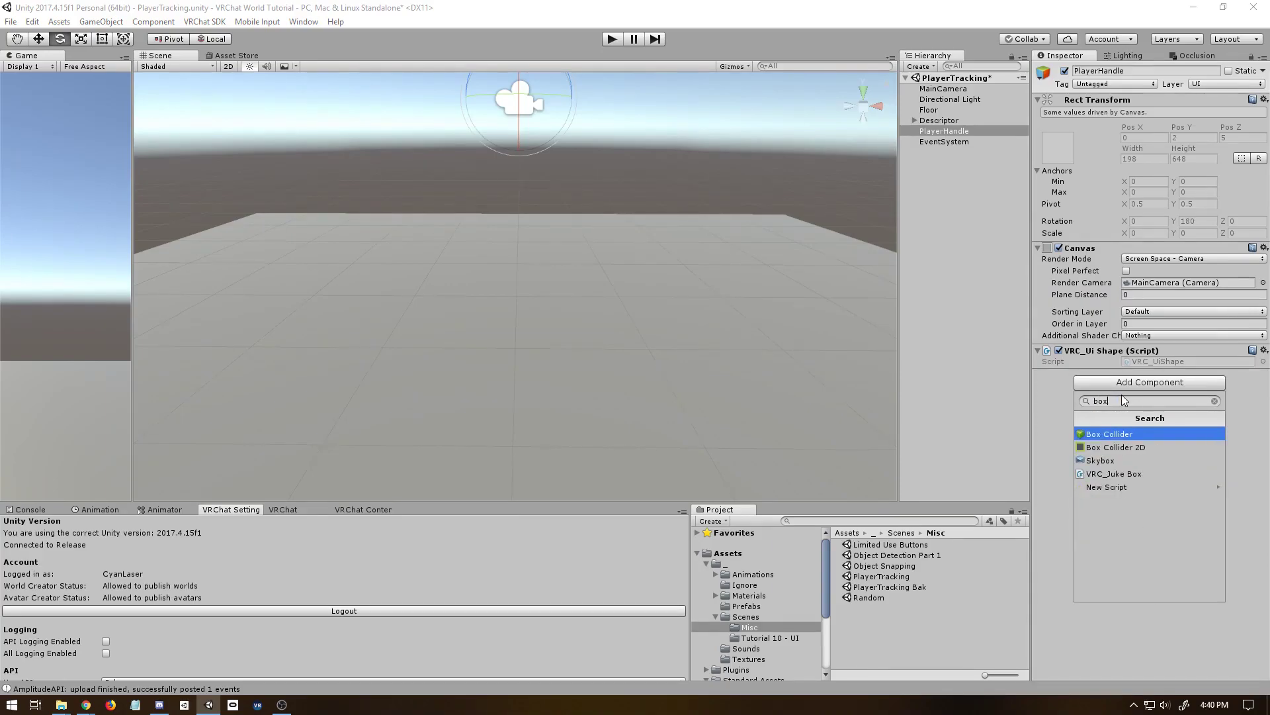
key("Return")
left_click(1059, 376)
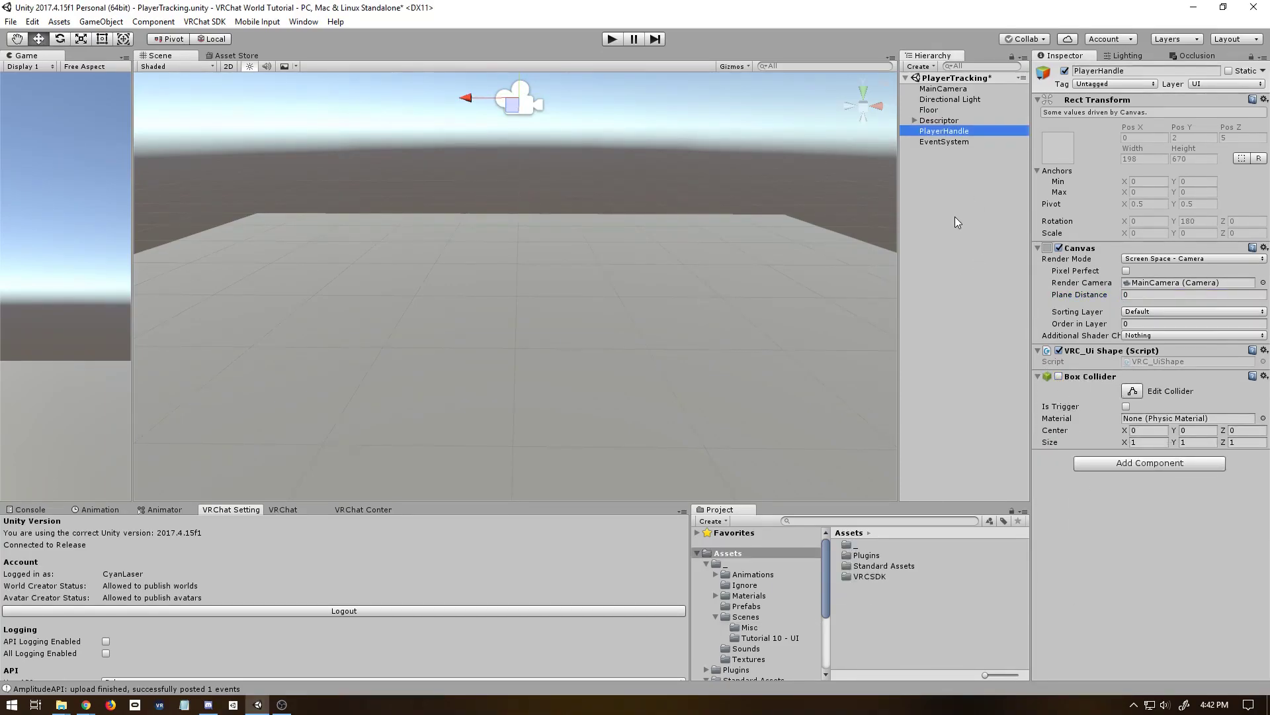
Step: Test in play mode whether PlayerHandle follows MainCamera by moving the camera and inspecting PlayerHandle, and stop playing
left_click(612, 42)
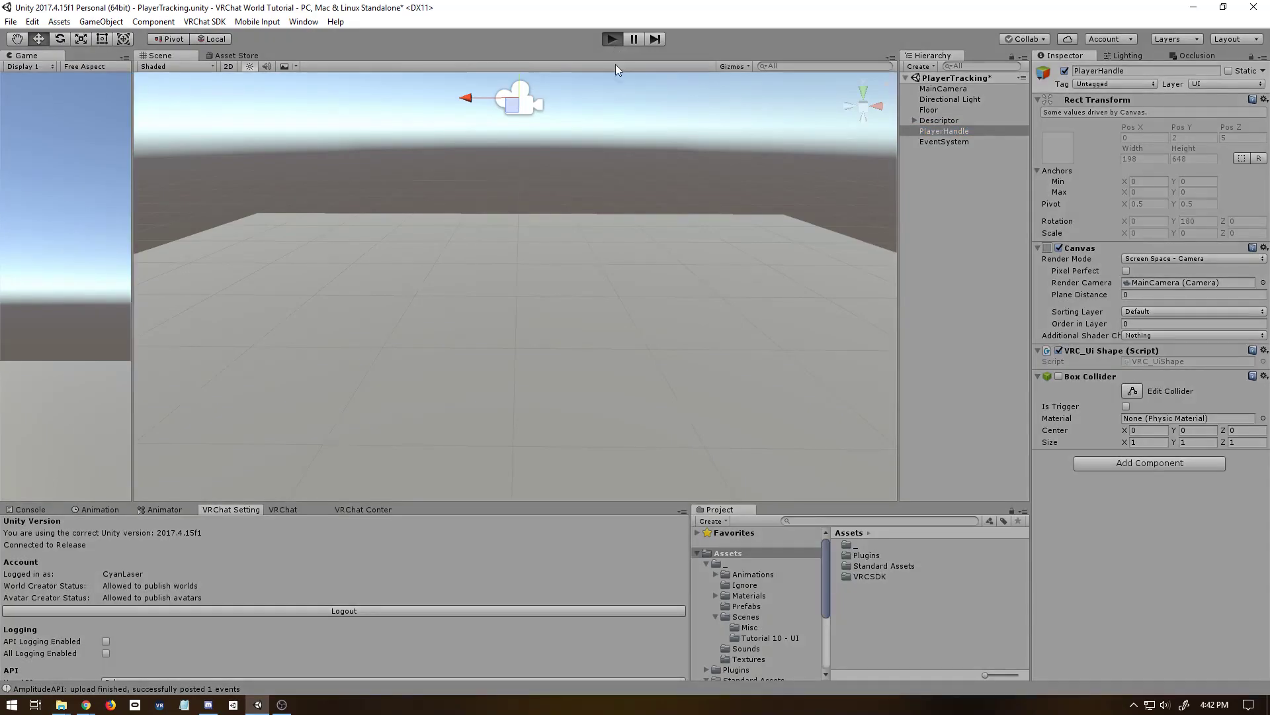
left_click(944, 89)
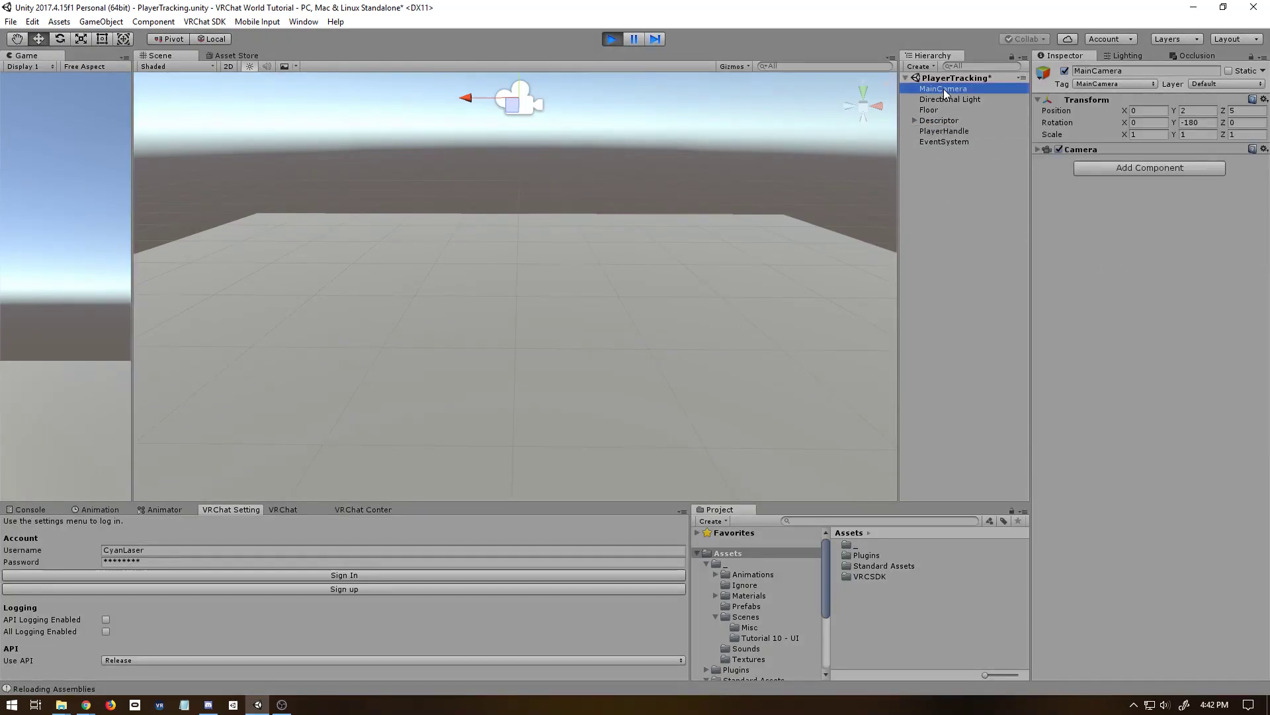
left_click_drag(513, 108, 713, 180)
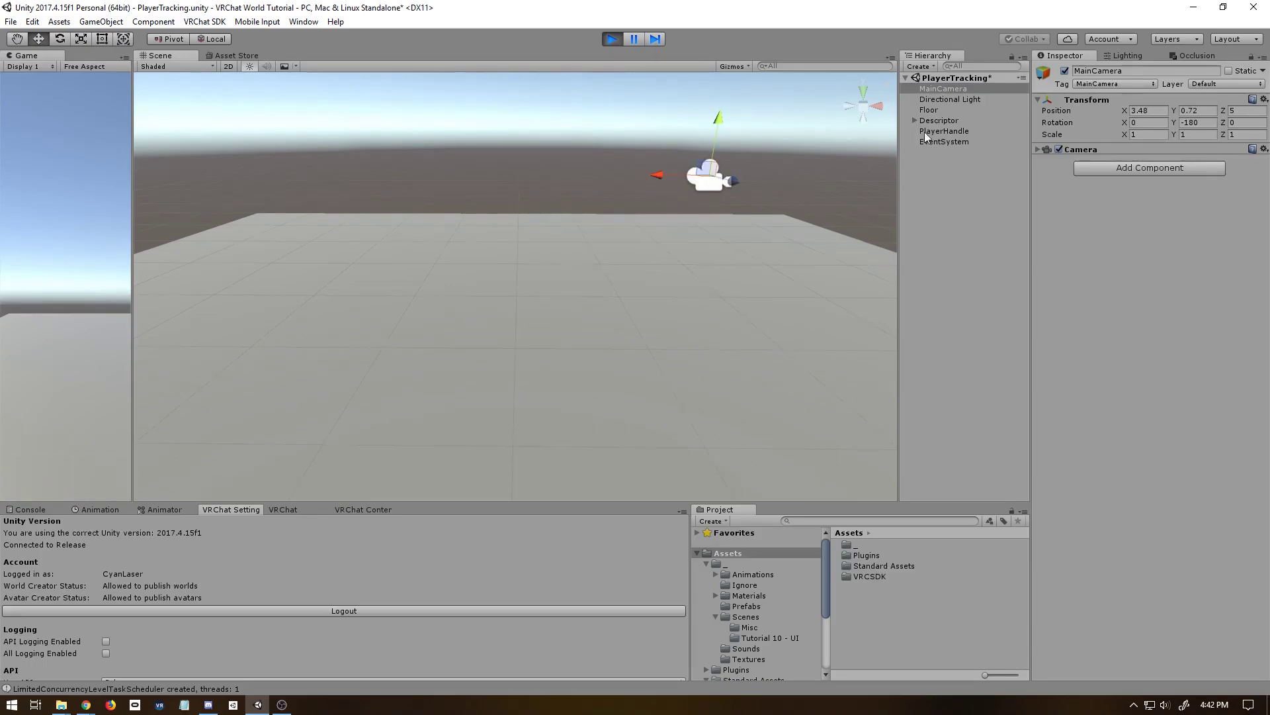
left_click(944, 131)
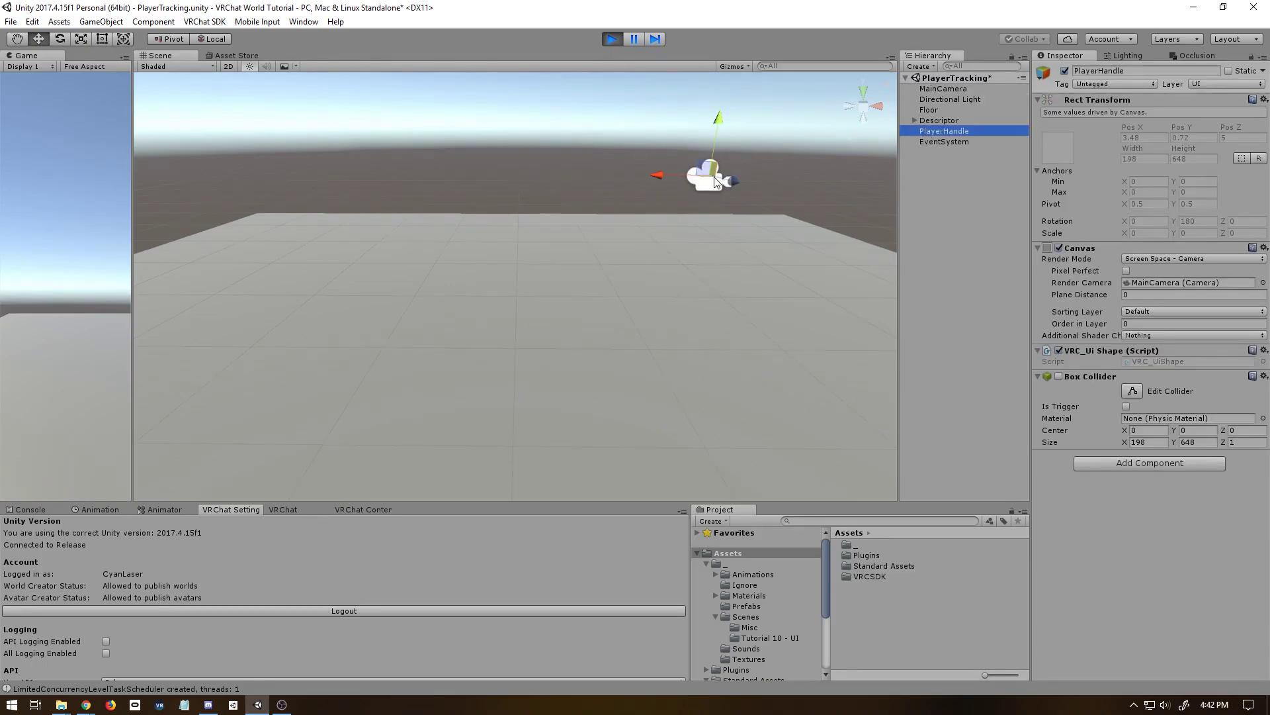
left_click(609, 41)
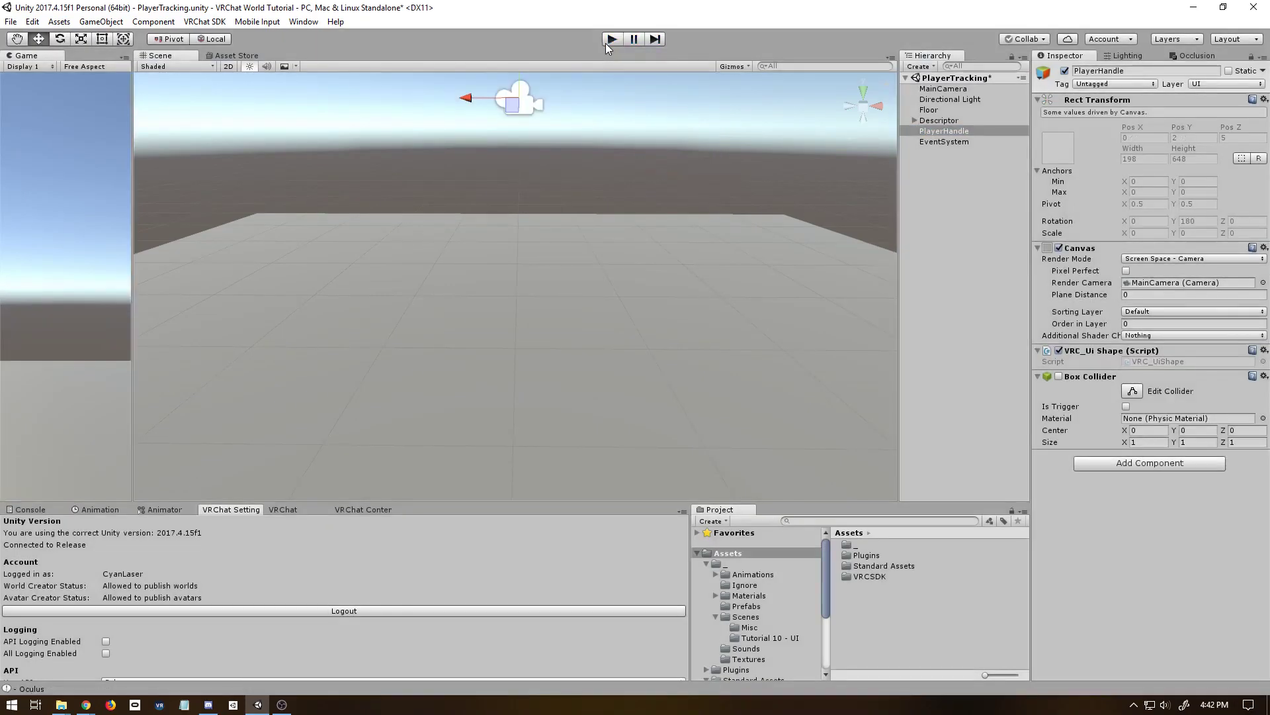
Step: Duplicate PlayerHandle, rename the copy PlayerHandle Basic and deactivate it
right_click(965, 230)
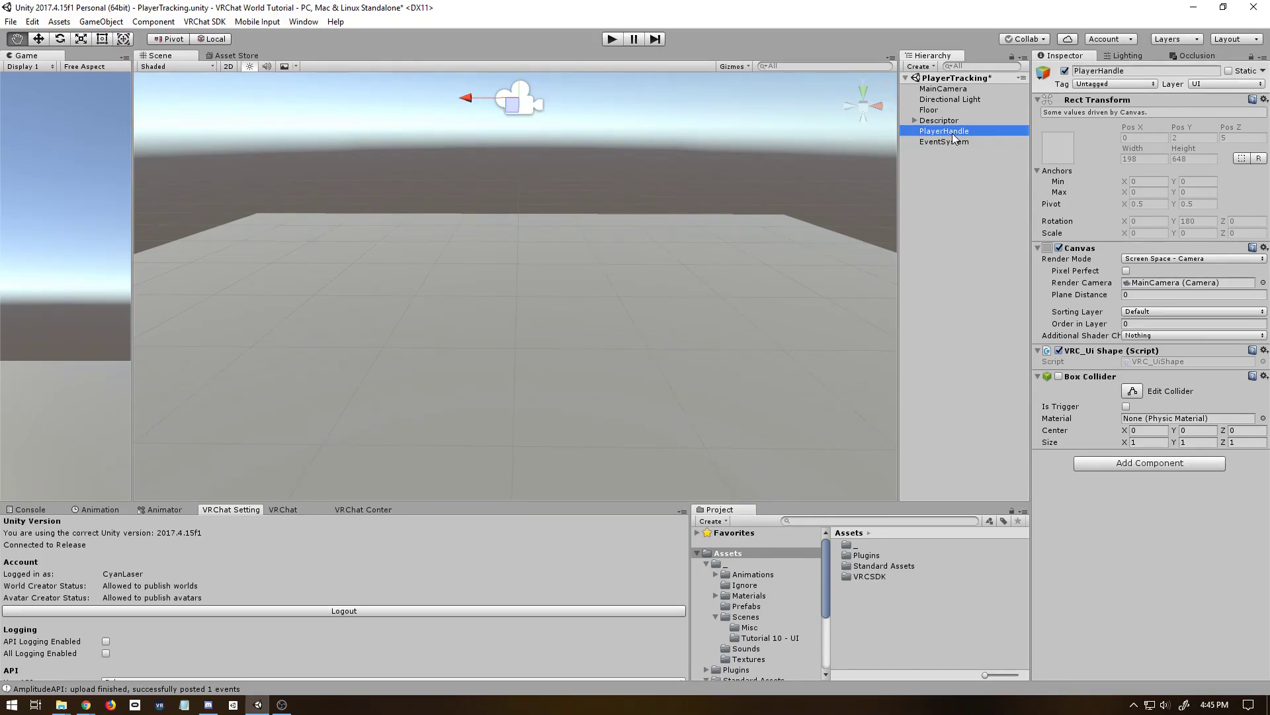
key("w")
key("ctrl+d")
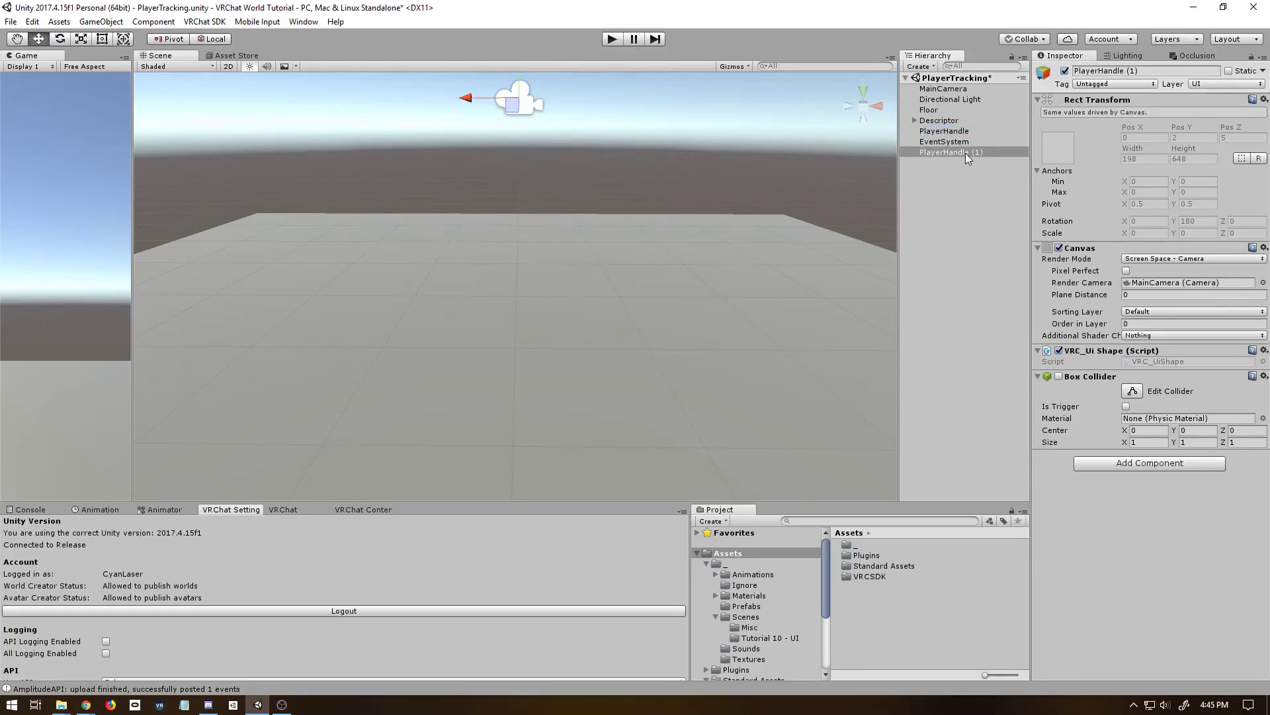
left_click(970, 152)
left_click(970, 153)
left_click_drag(973, 153, 1012, 159)
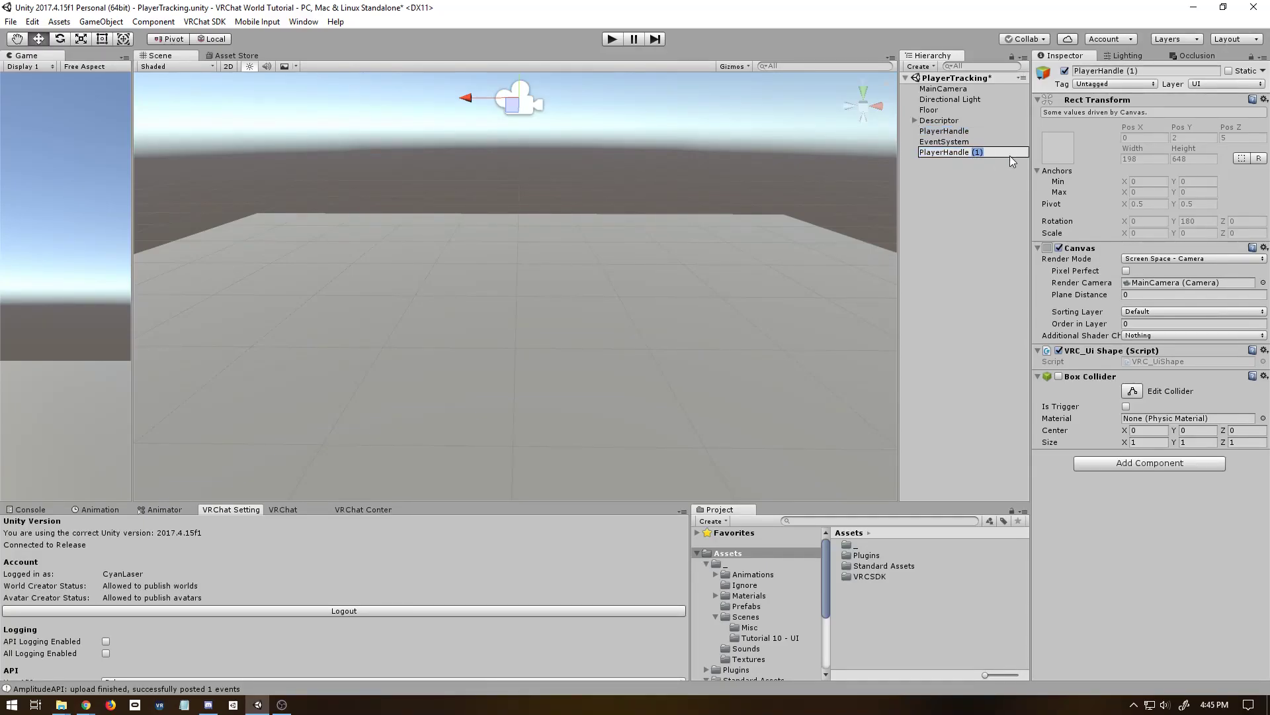
type("Basic")
key("Return")
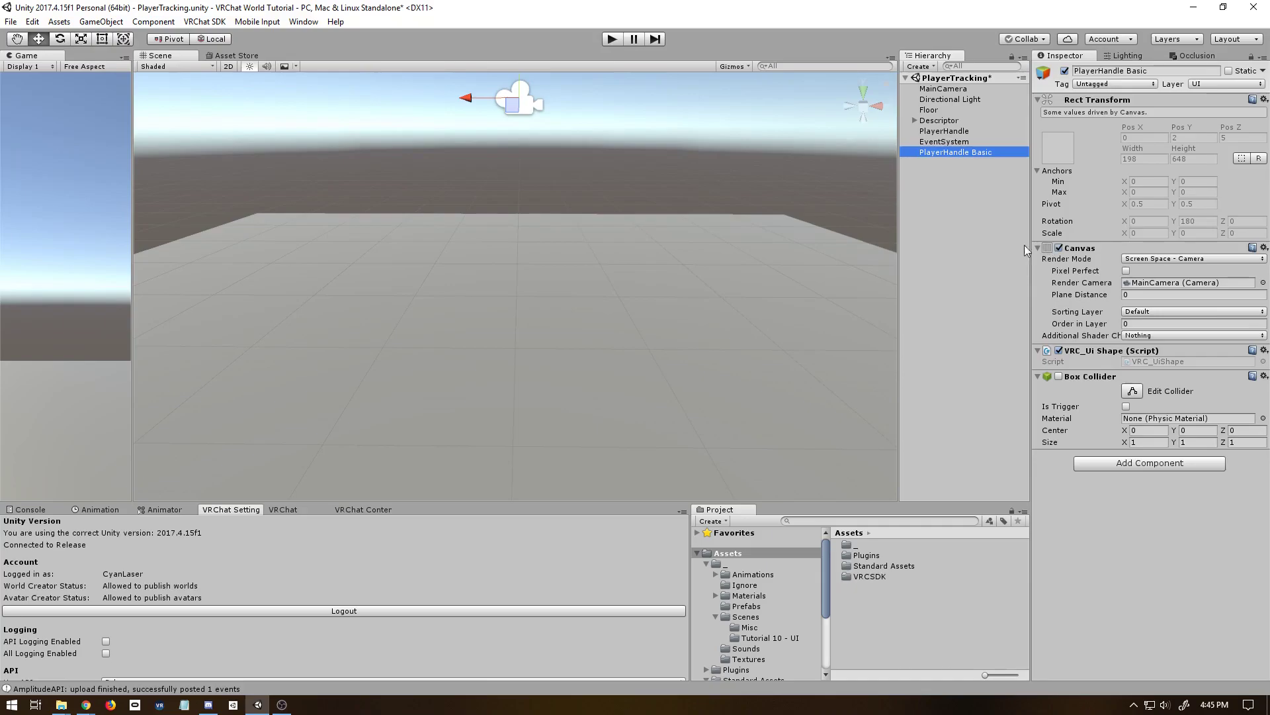
left_click(1065, 70)
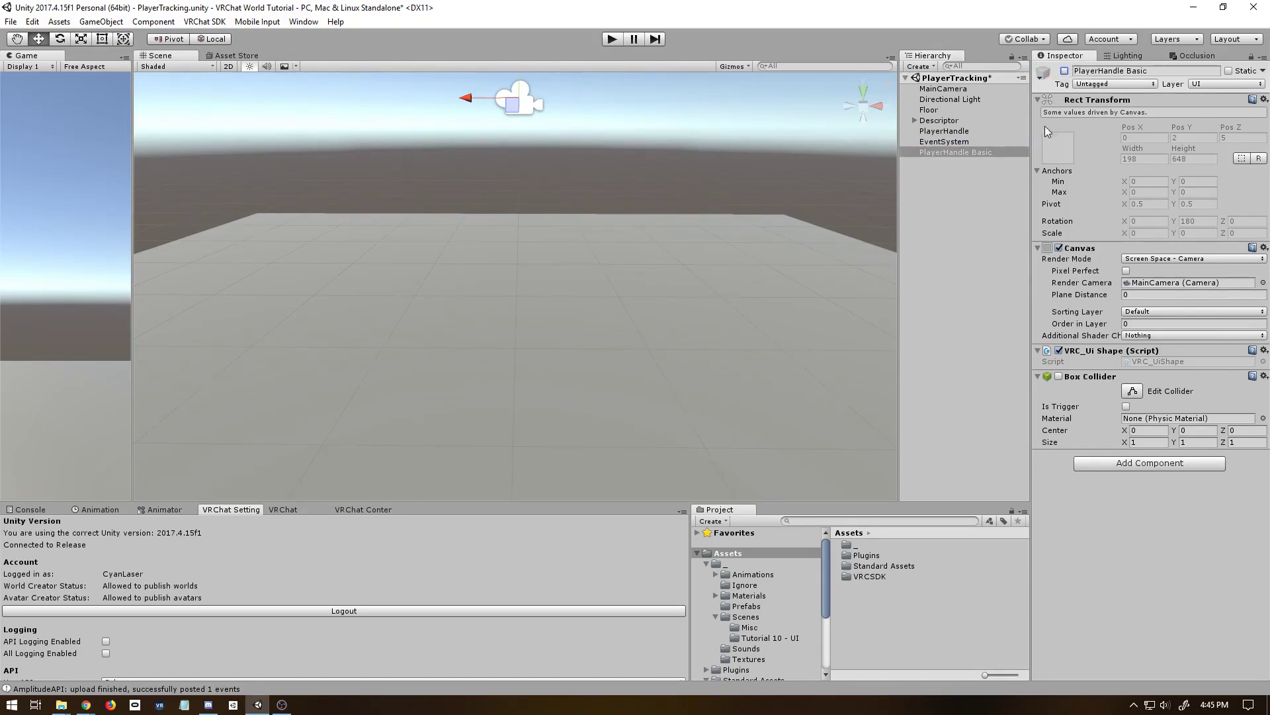
Step: Disable the Canvas component on the original PlayerHandle and add an Animation component to it
left_click(965, 132)
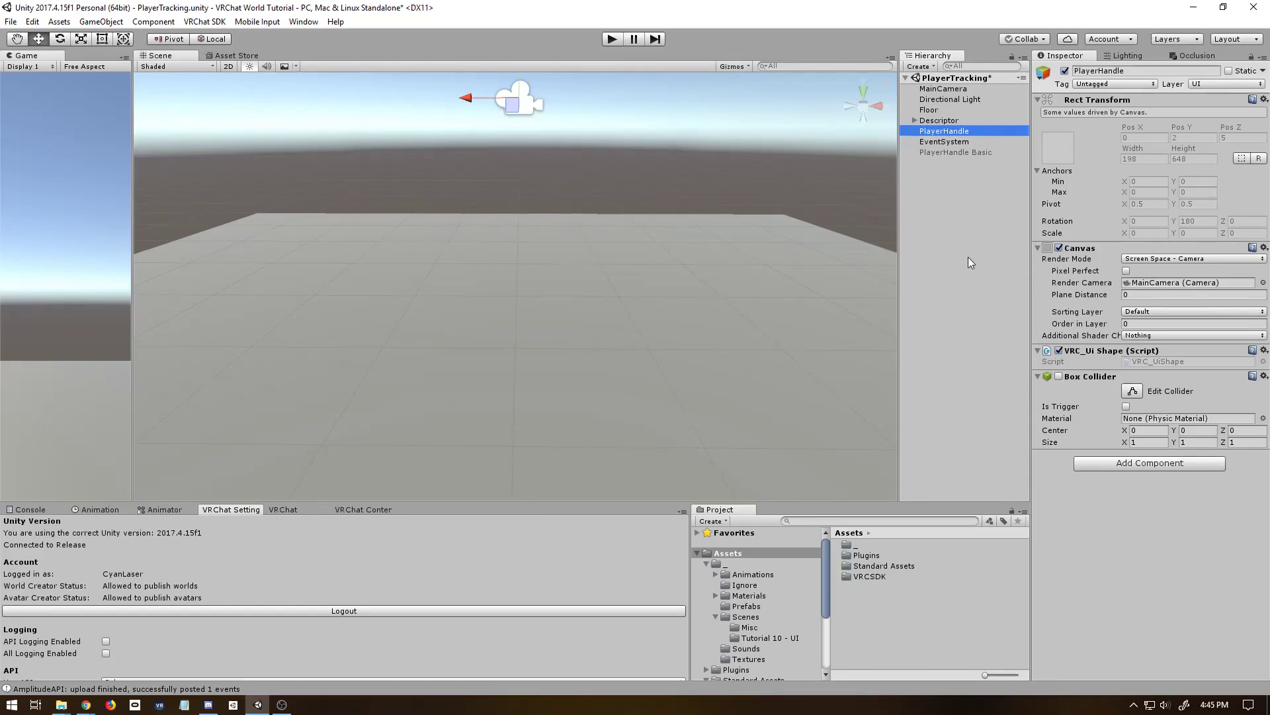
left_click(1059, 249)
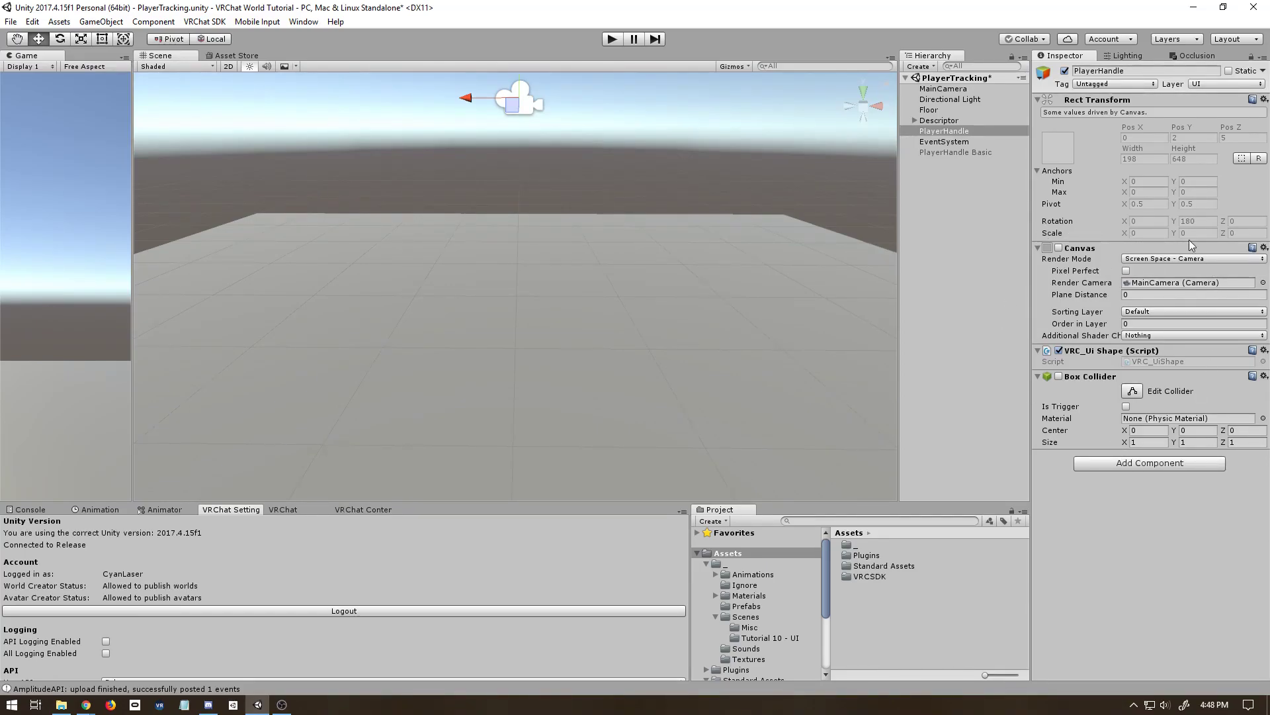
left_click(1122, 464)
type("anima")
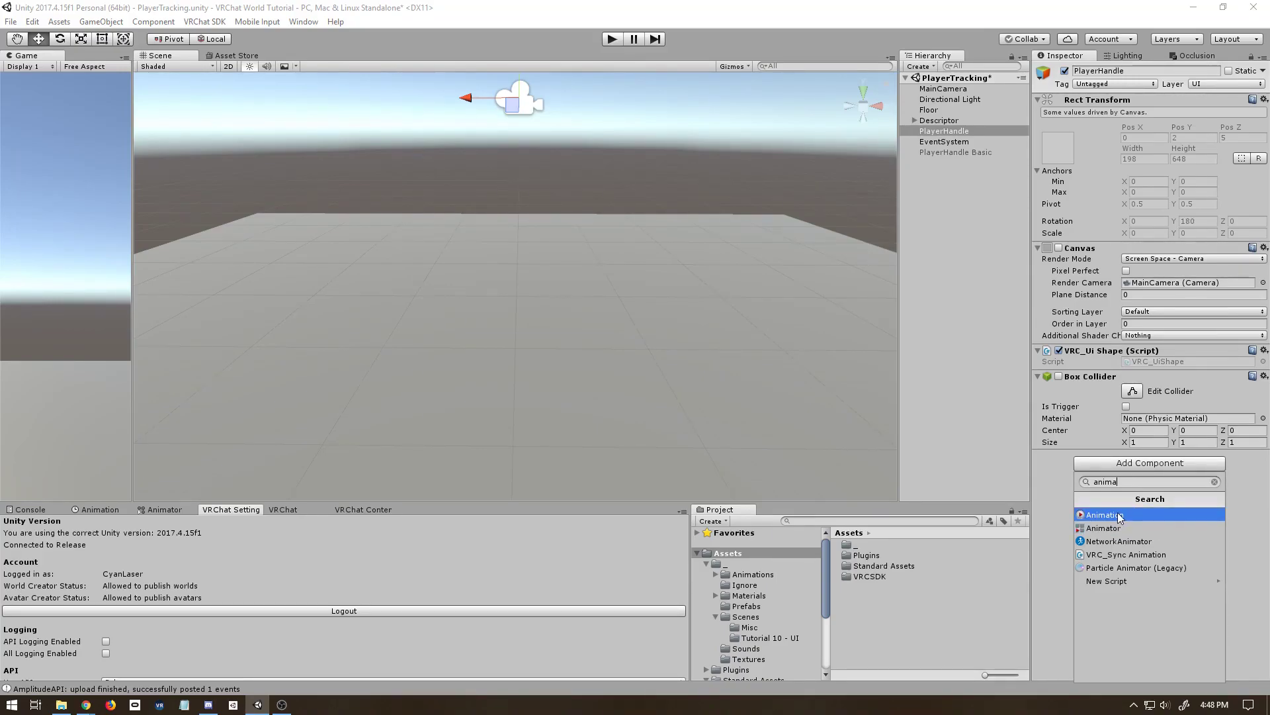
left_click(1118, 514)
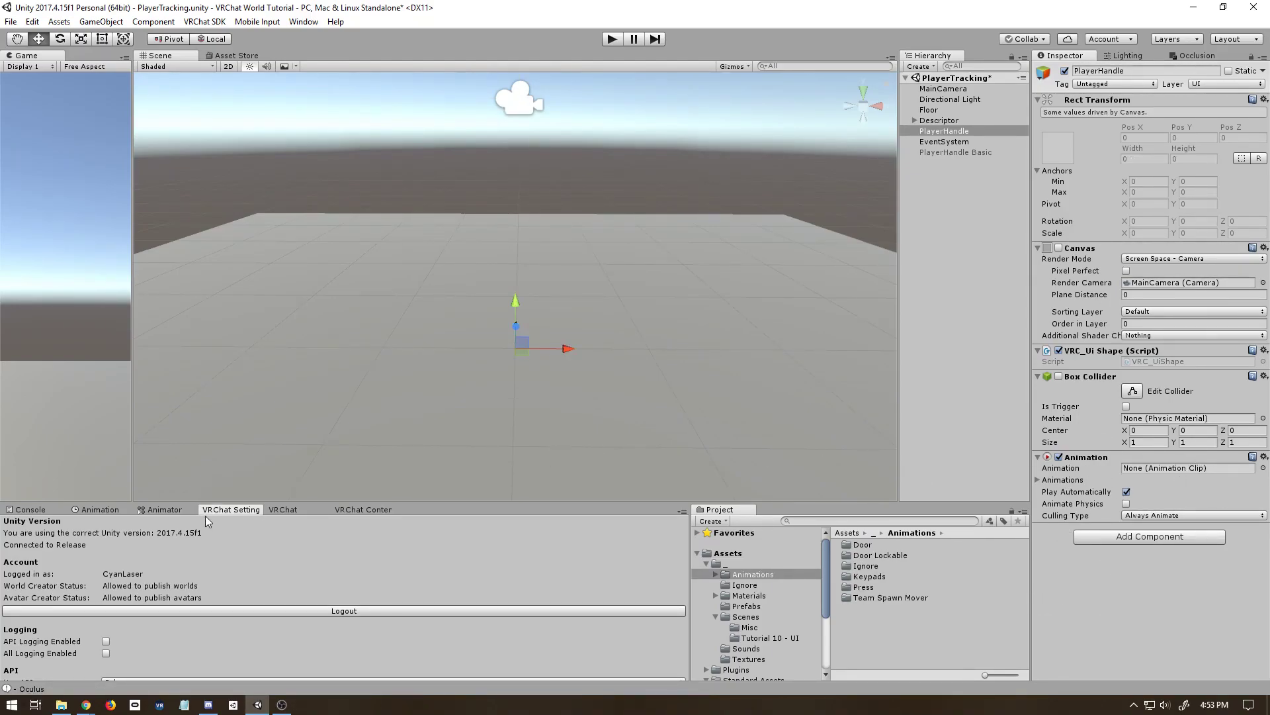
Step: Create an animation clip for PlayerHandle named LockScale, saved in a new PlayerTracking folder inside Animations
left_click(100, 511)
left_click(435, 619)
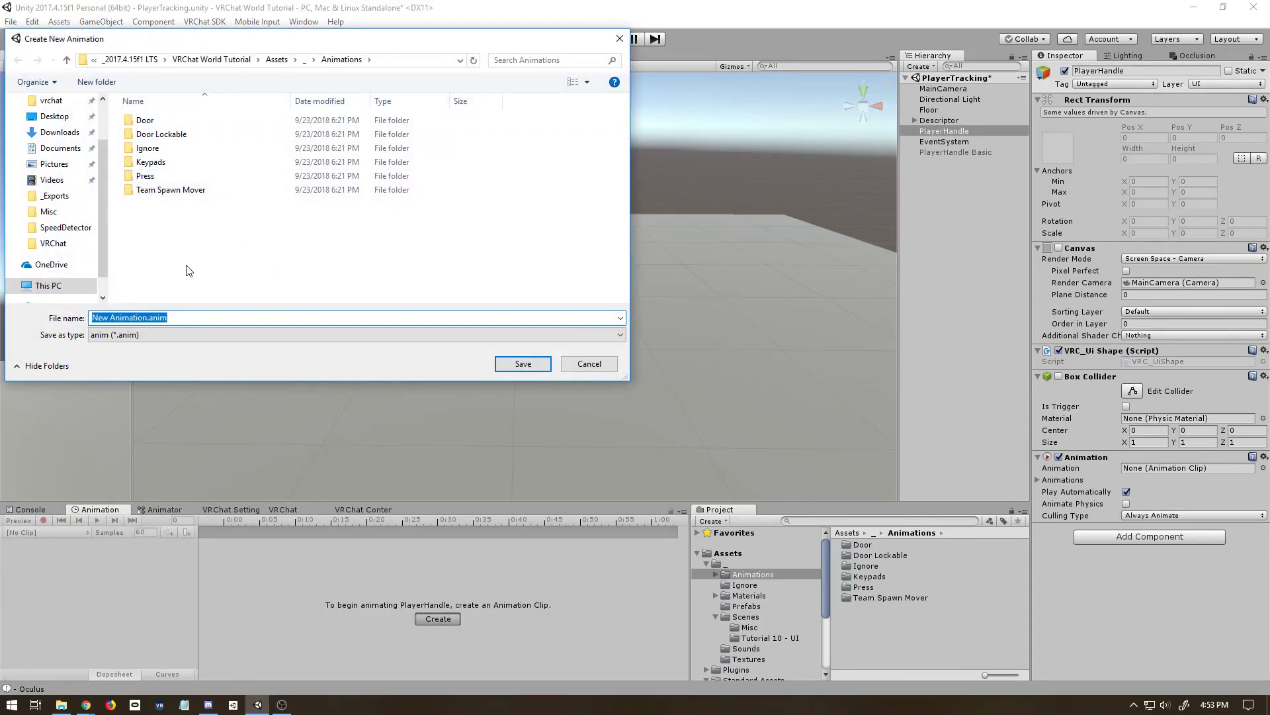
right_click(190, 270)
mouse_move(140, 421)
left_click(212, 419)
type("PlayerTracking")
key("Return")
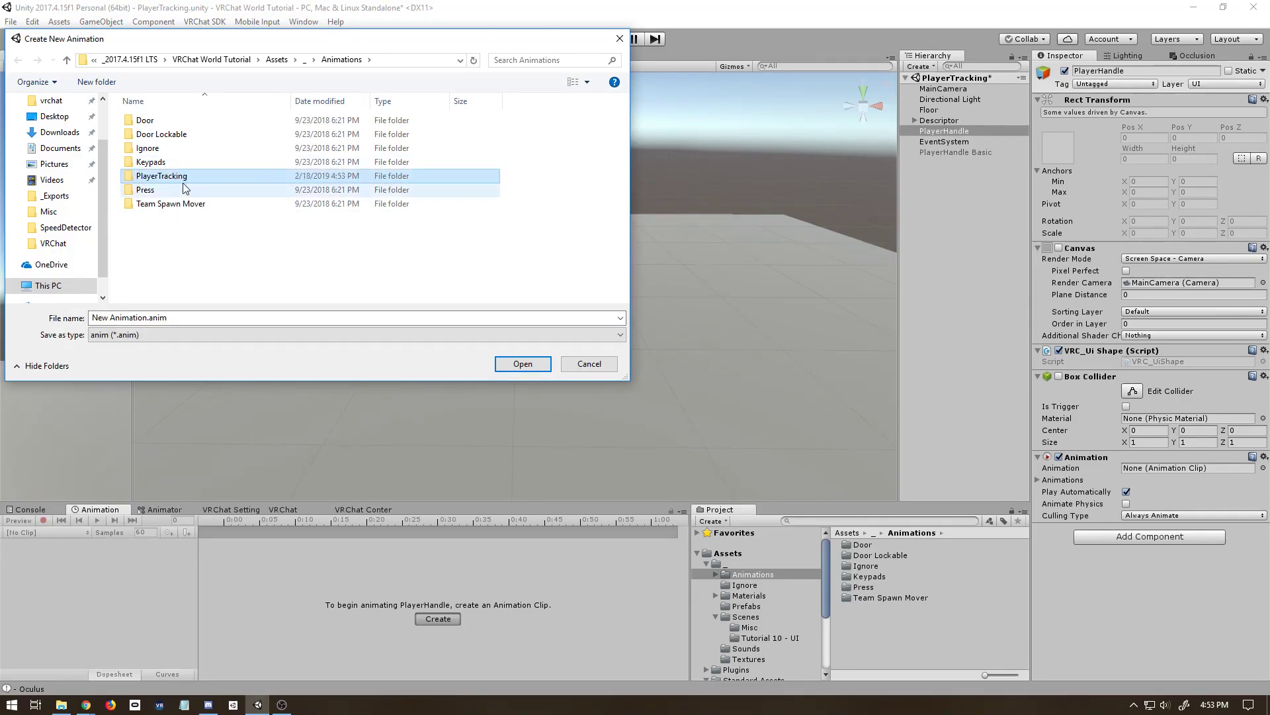
key("Return")
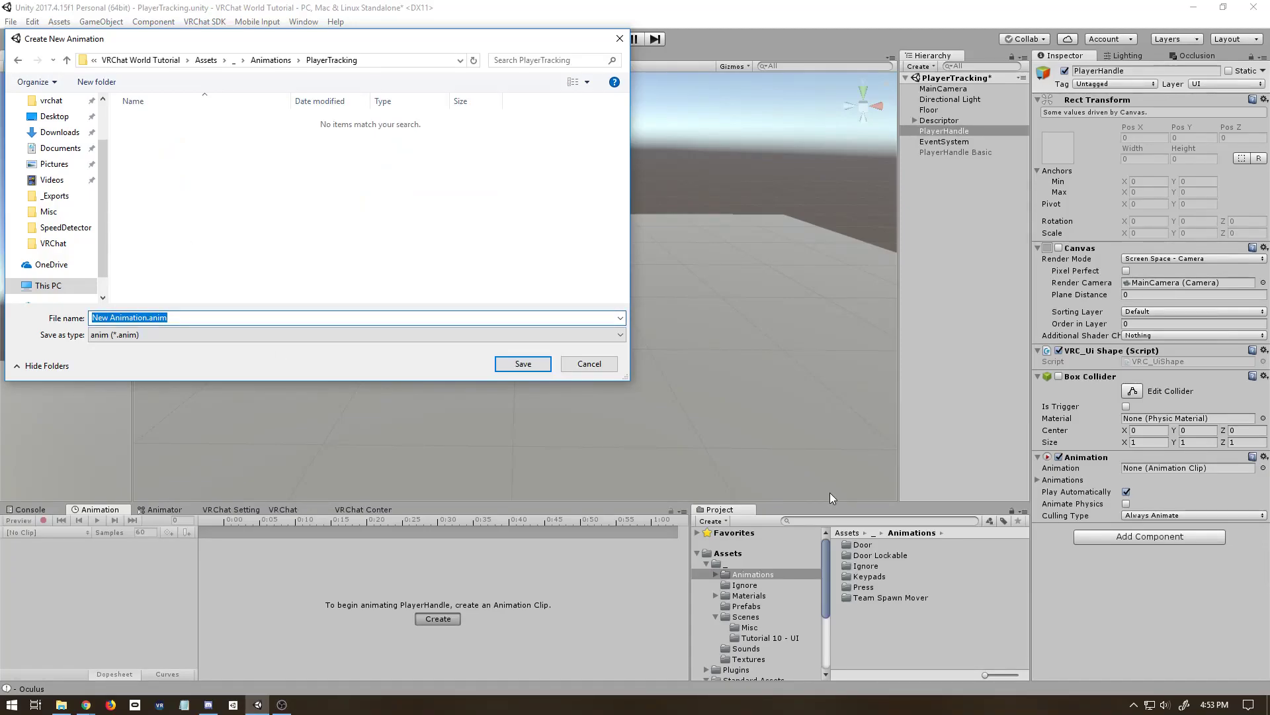
type("LockSca")
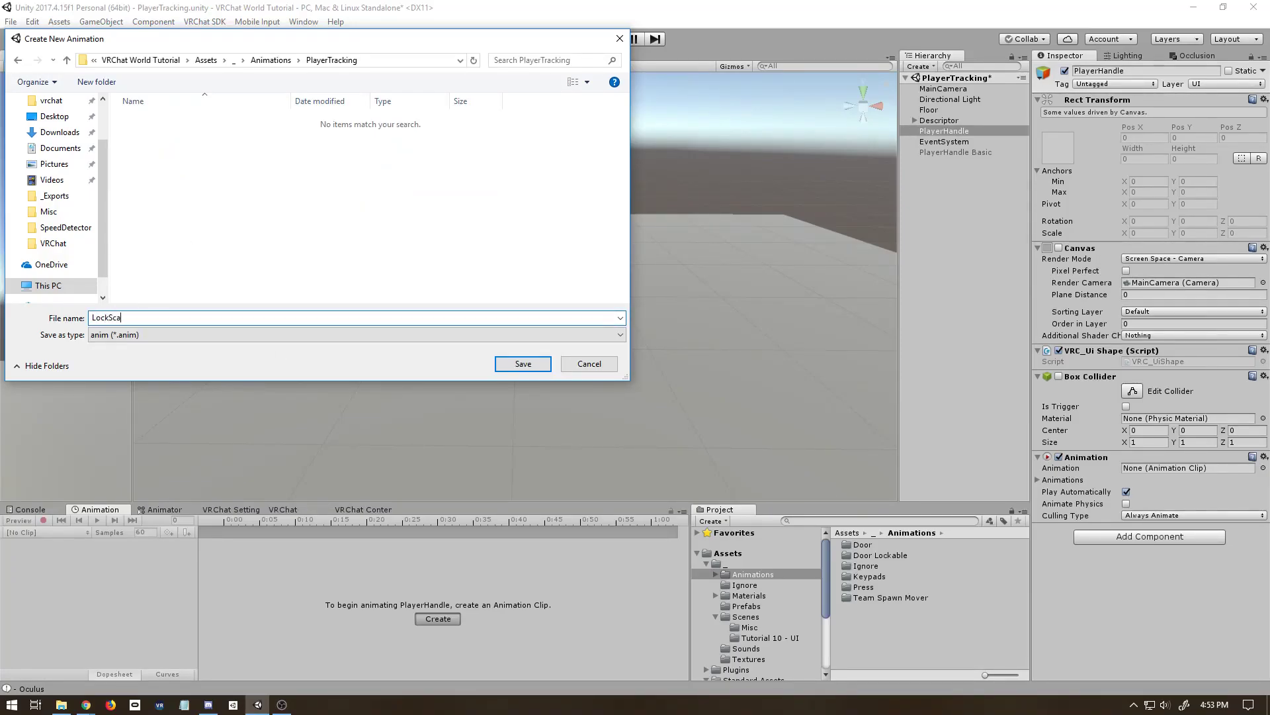
type("le")
key("Return")
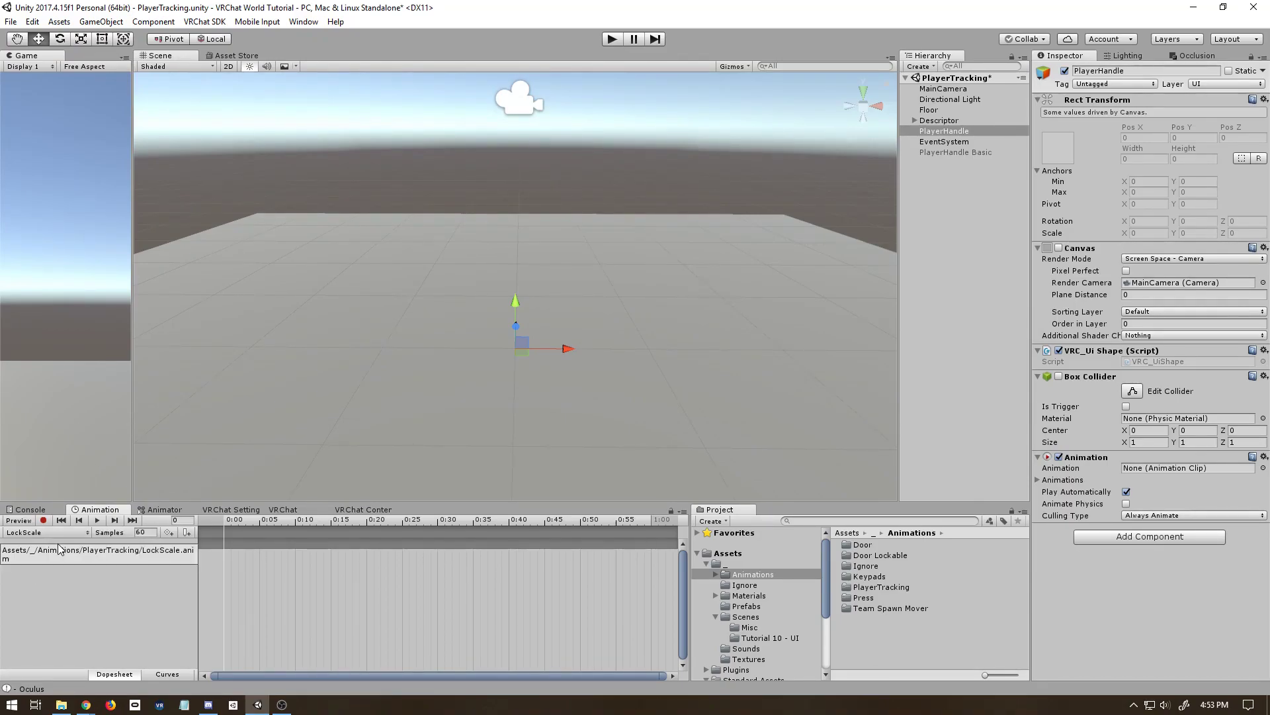
Step: Add the Rect Transform Scale property to the LockScale clip and set its x, y and z values to 1
left_click(73, 552)
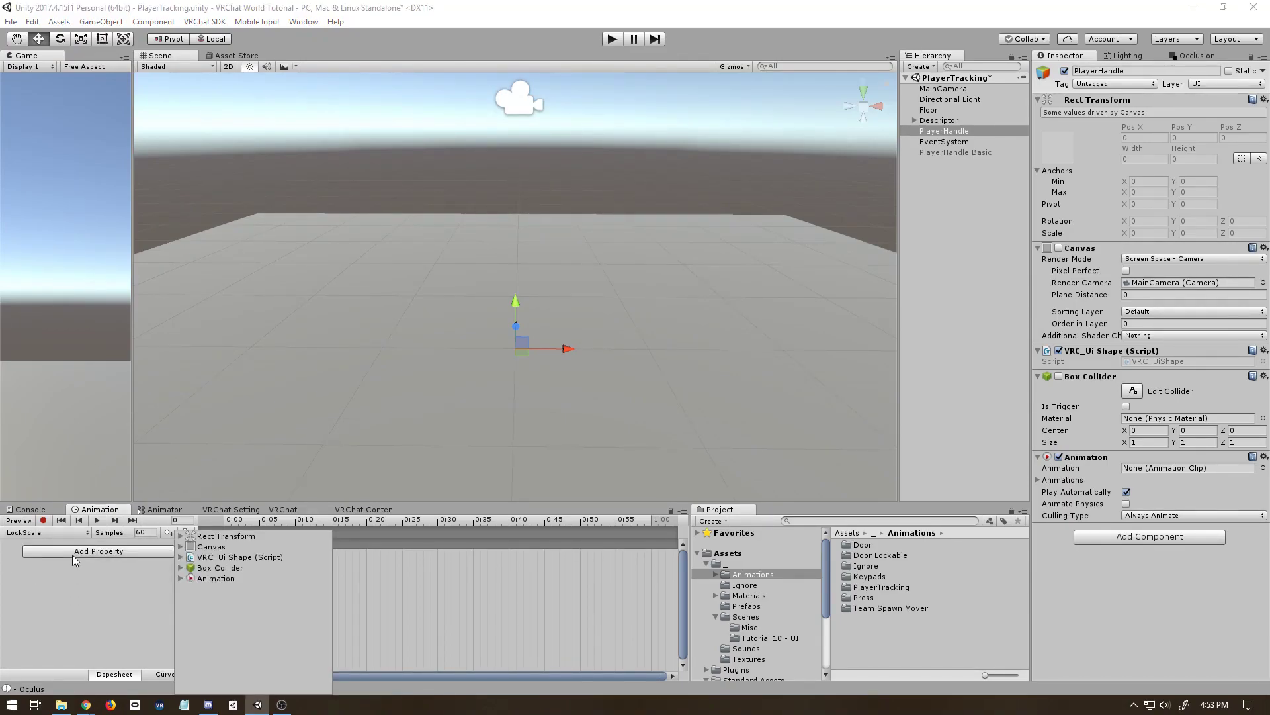
left_click(182, 536)
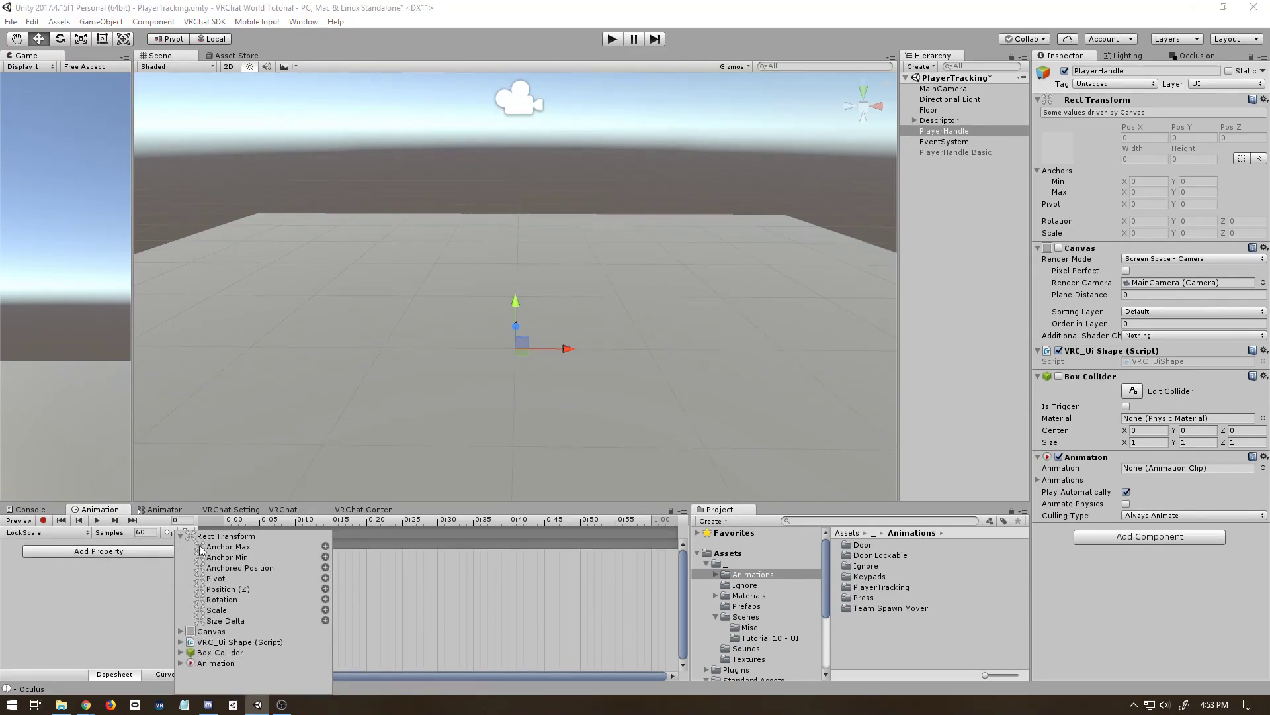
left_click(325, 608)
left_click(161, 565)
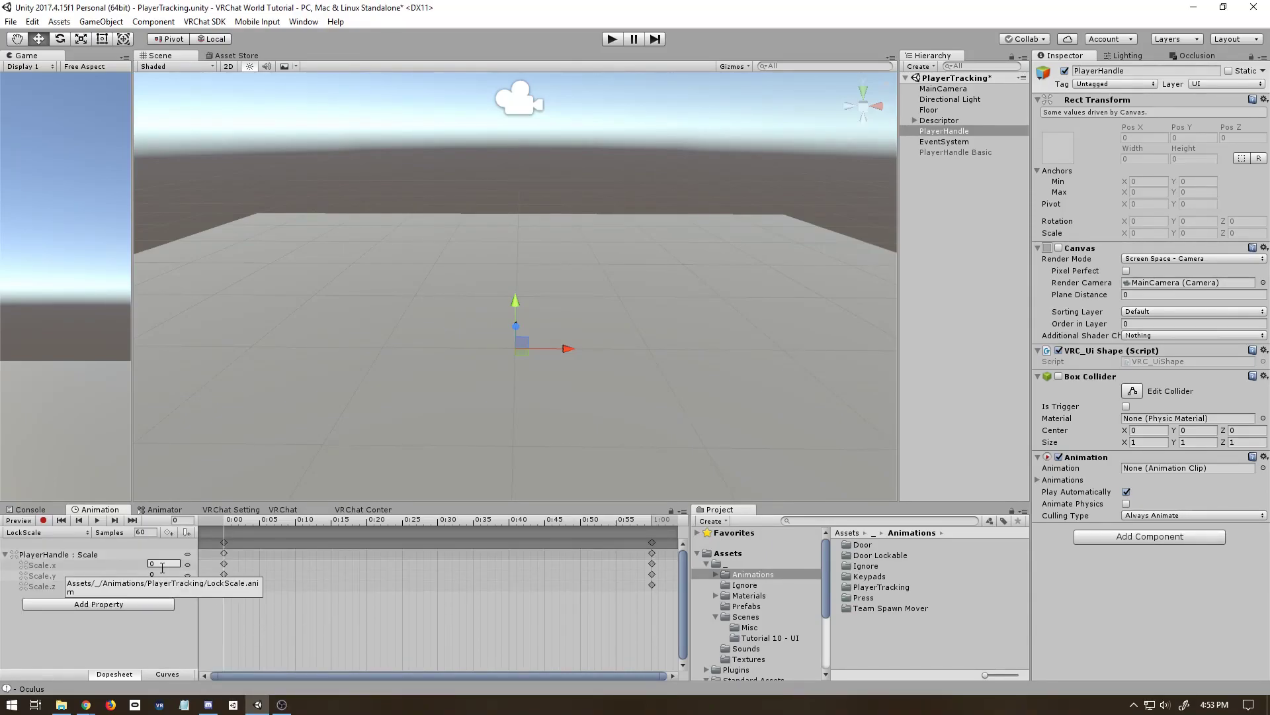
type("1")
key("Tab")
type("1")
key("Tab")
type("1")
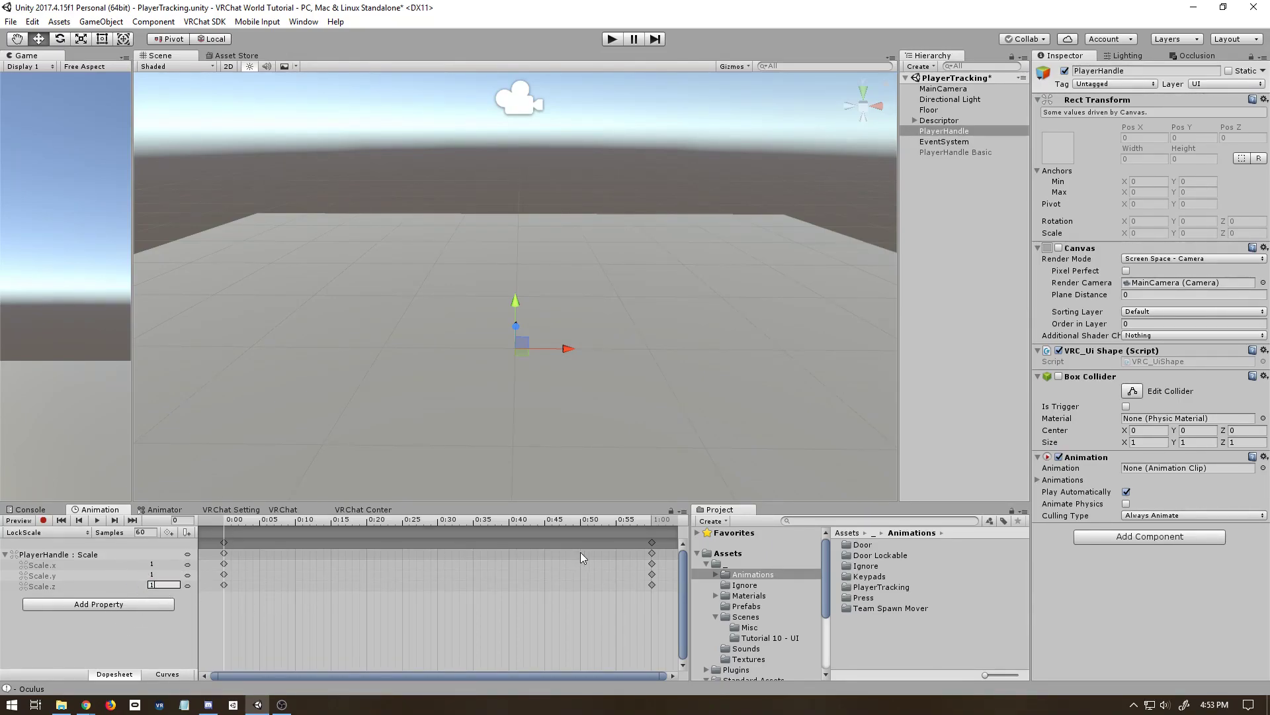
Step: Delete the Scale keyframes at 1:00 in the LockScale clip, keeping only those at 0:00
left_click(652, 542)
key("Delete")
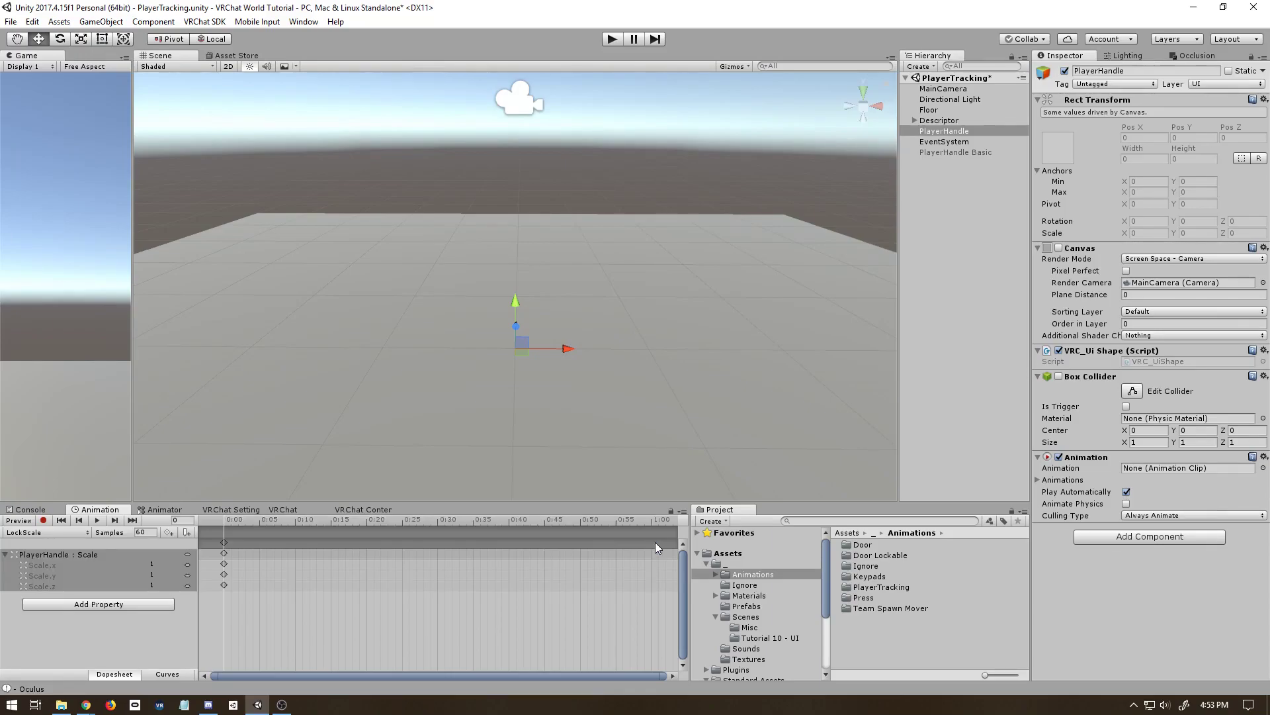
left_click(143, 644)
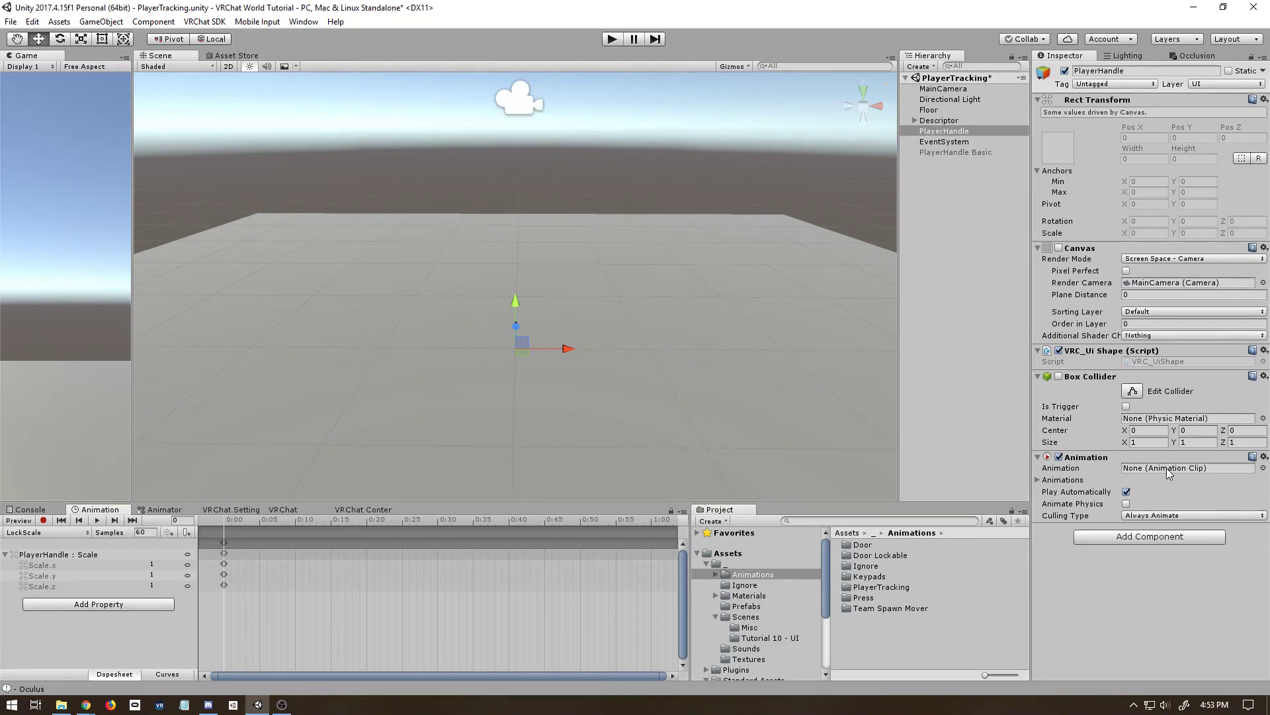
Step: Assign the LockScale clip from the PlayerTracking folder to PlayerHandle's Animation component and disable that component
double_click(876, 587)
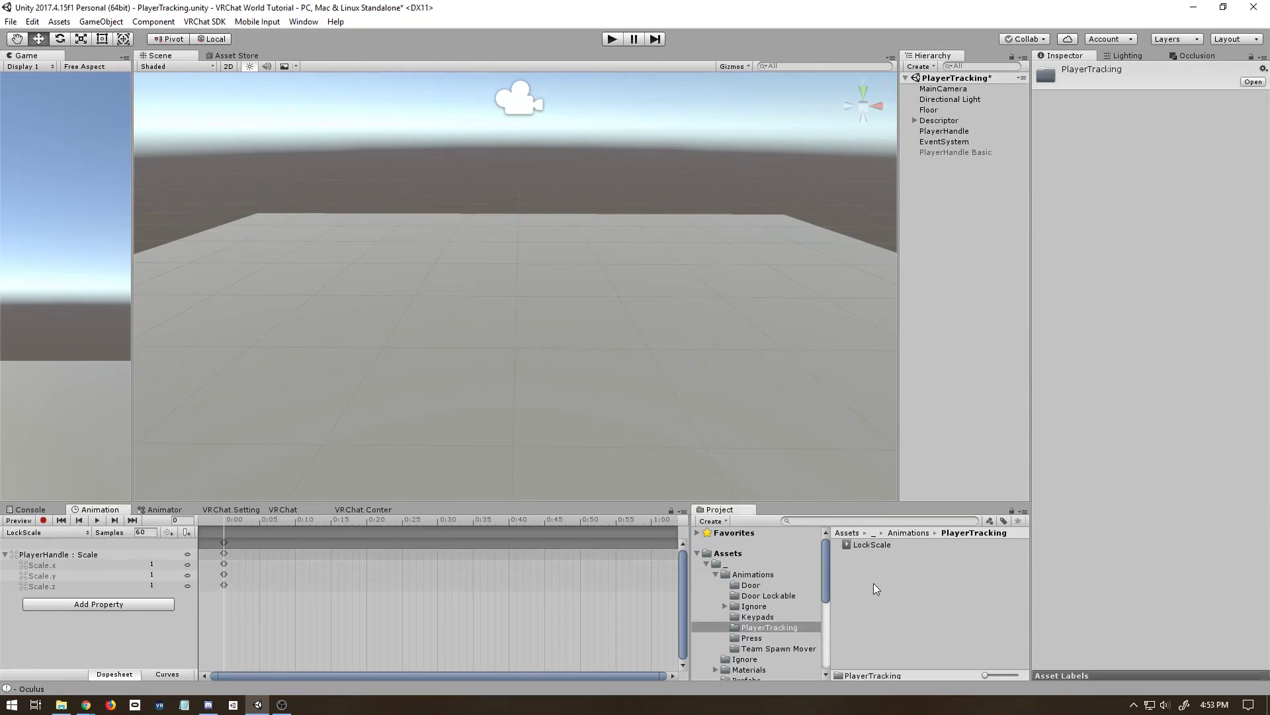
left_click(933, 131)
left_click_drag(866, 544, 1189, 469)
left_click(1038, 479)
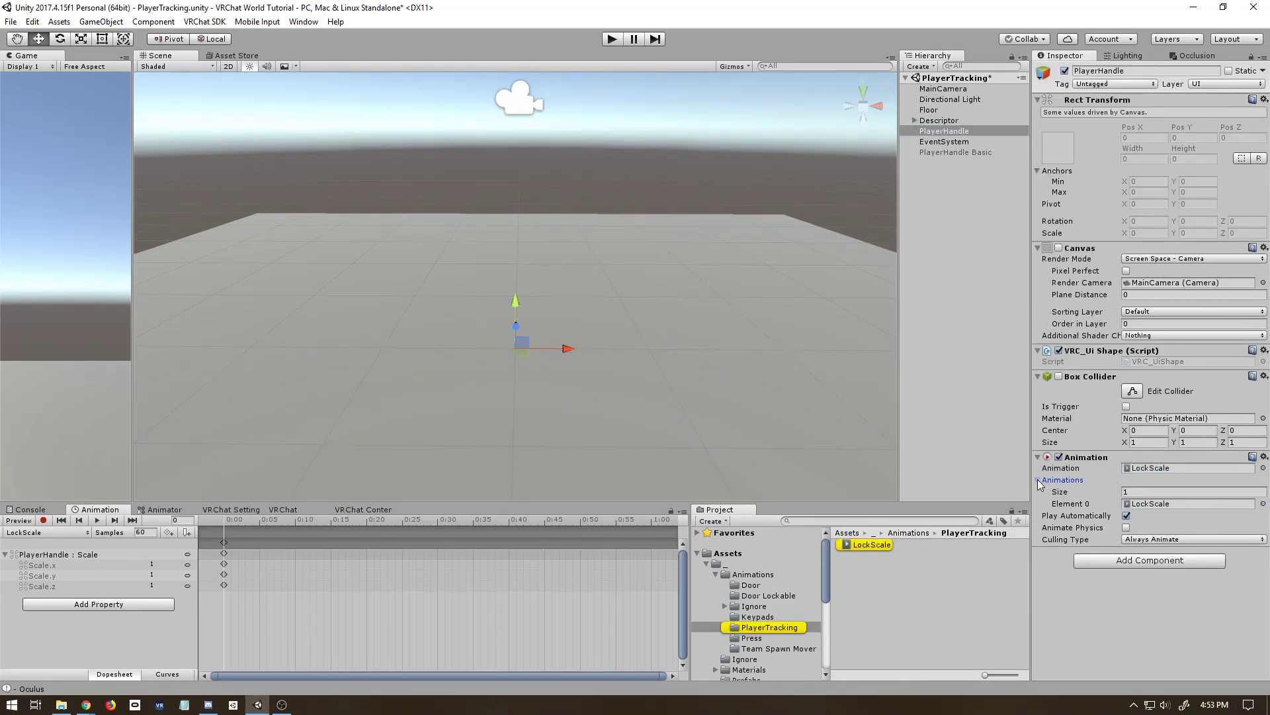
left_click(1038, 479)
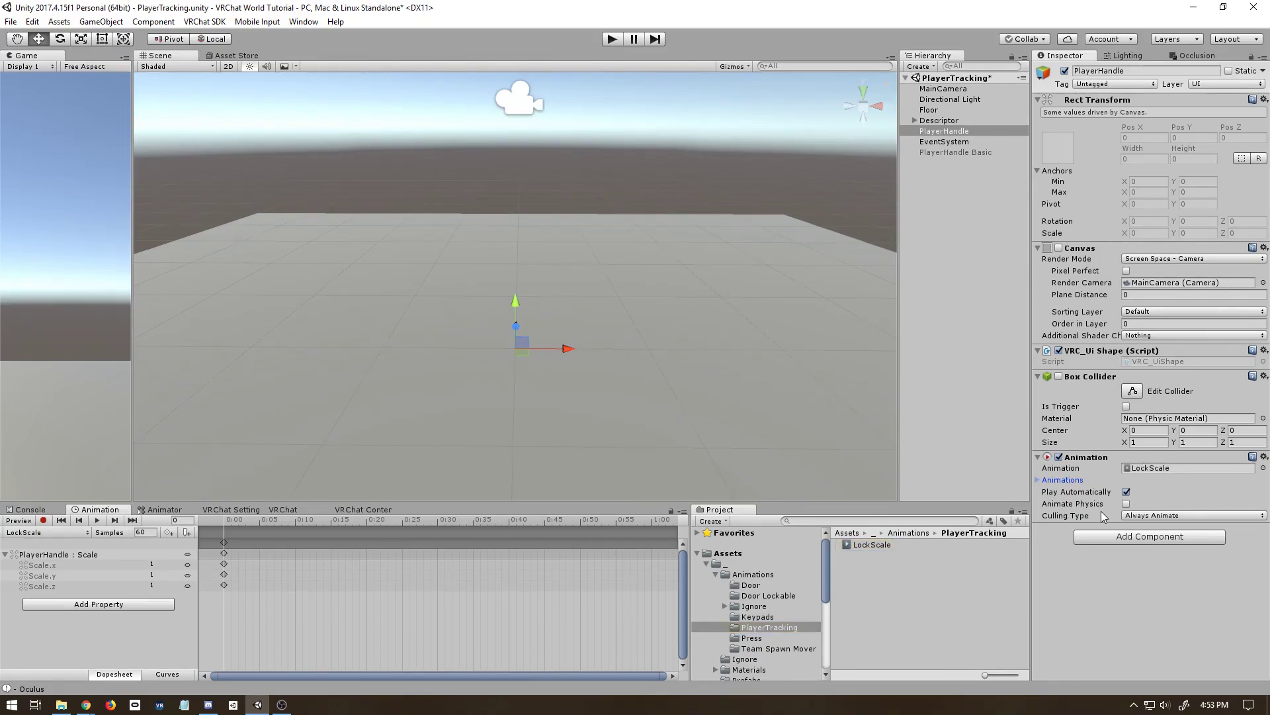
left_click(1059, 456)
Step: Create an empty child object named Update under PlayerHandle
left_click(979, 131)
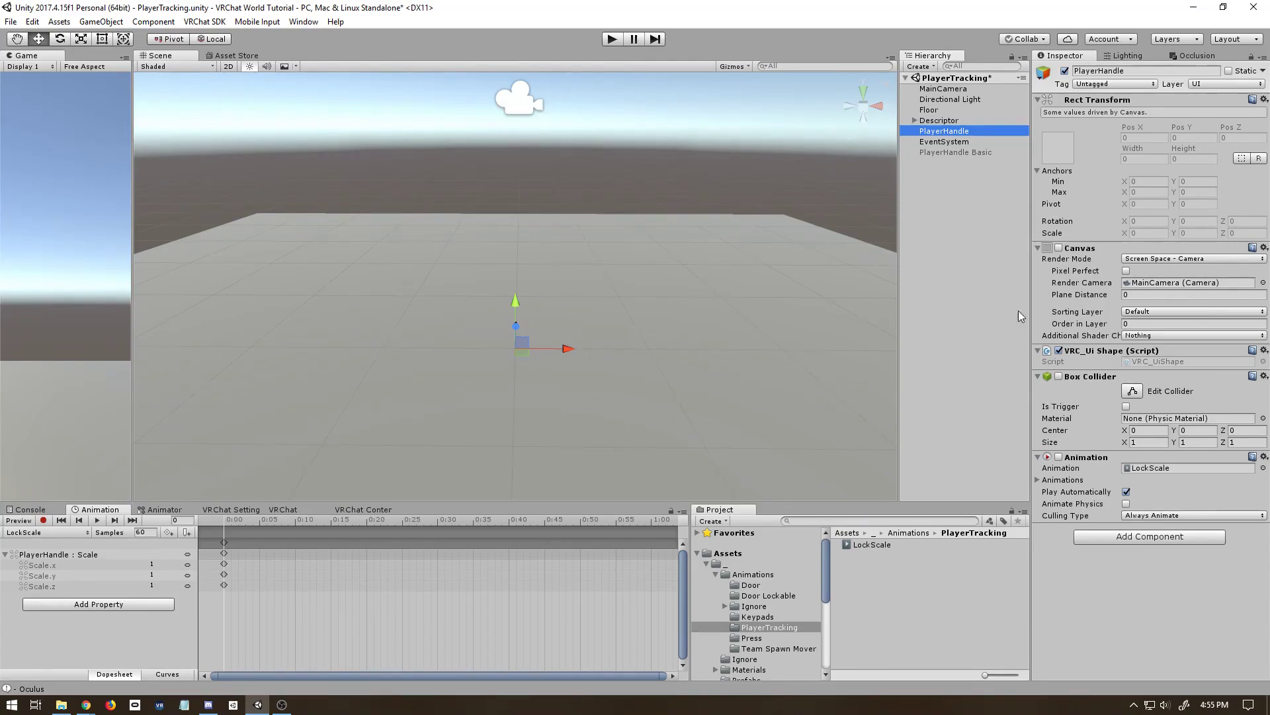
right_click(938, 133)
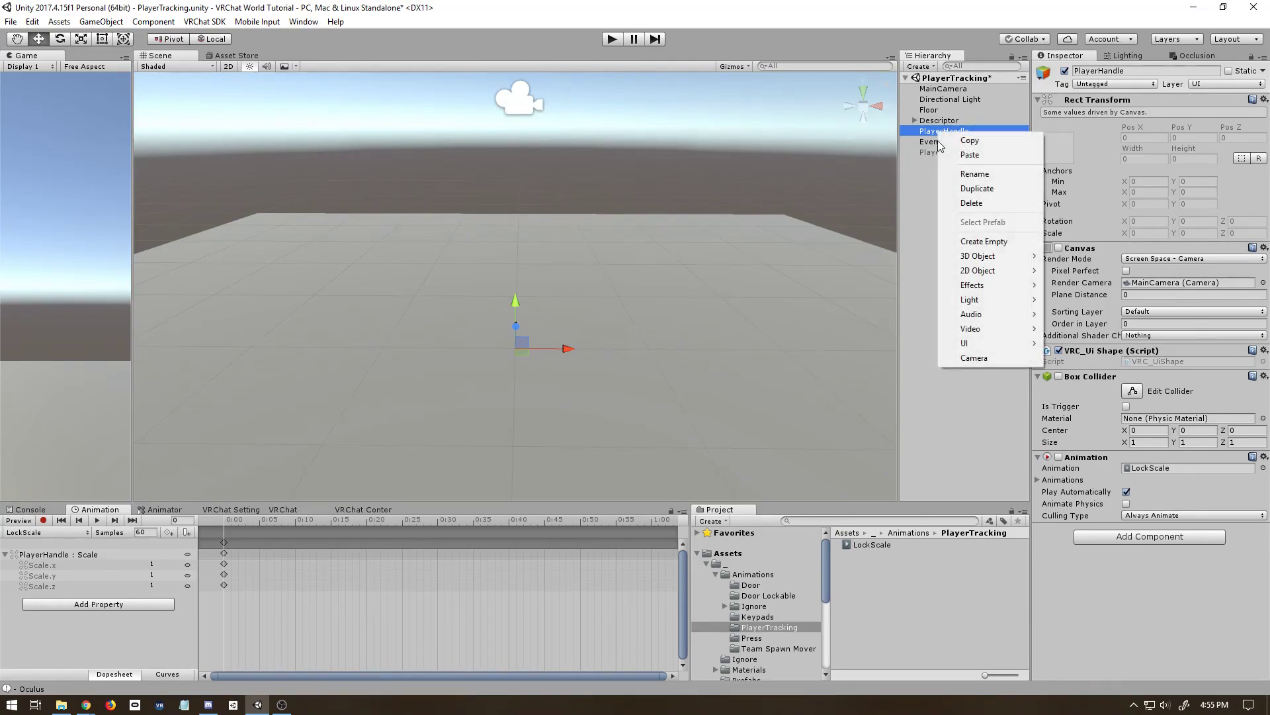
left_click(982, 242)
type("Update")
key("Return")
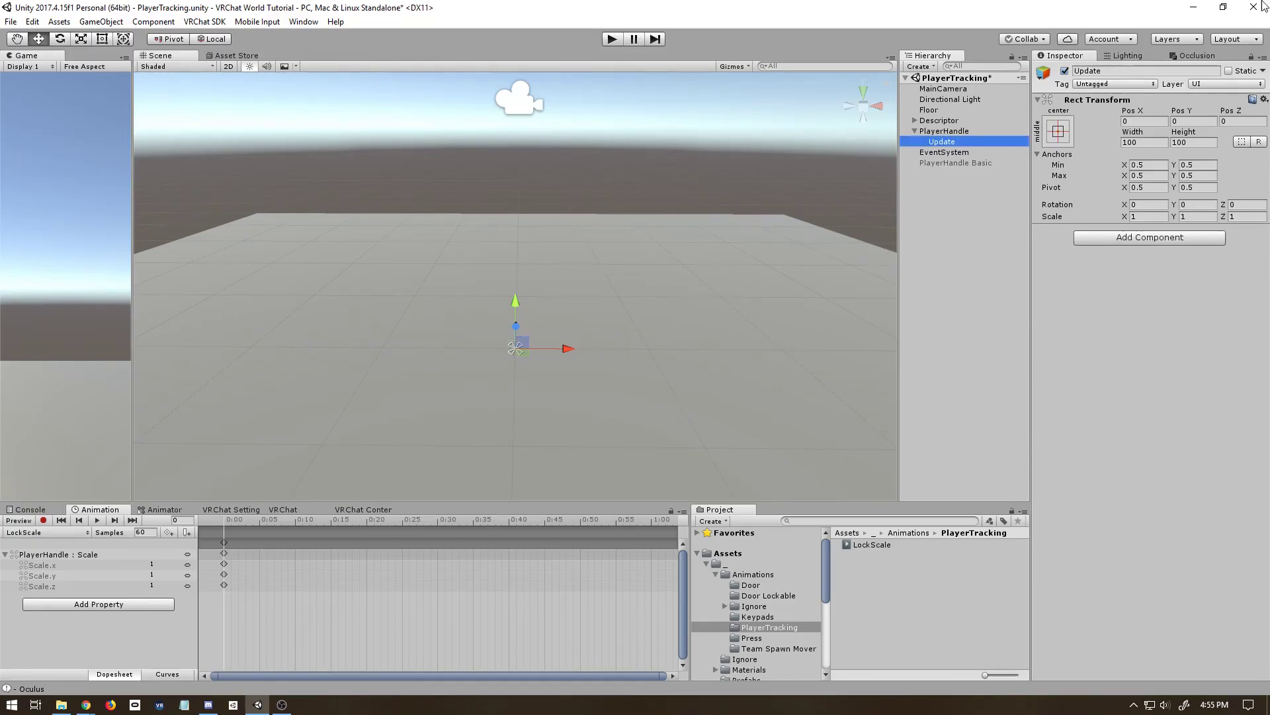
Step: Add a Button component and an Animator component to the Update object
left_click(1111, 238)
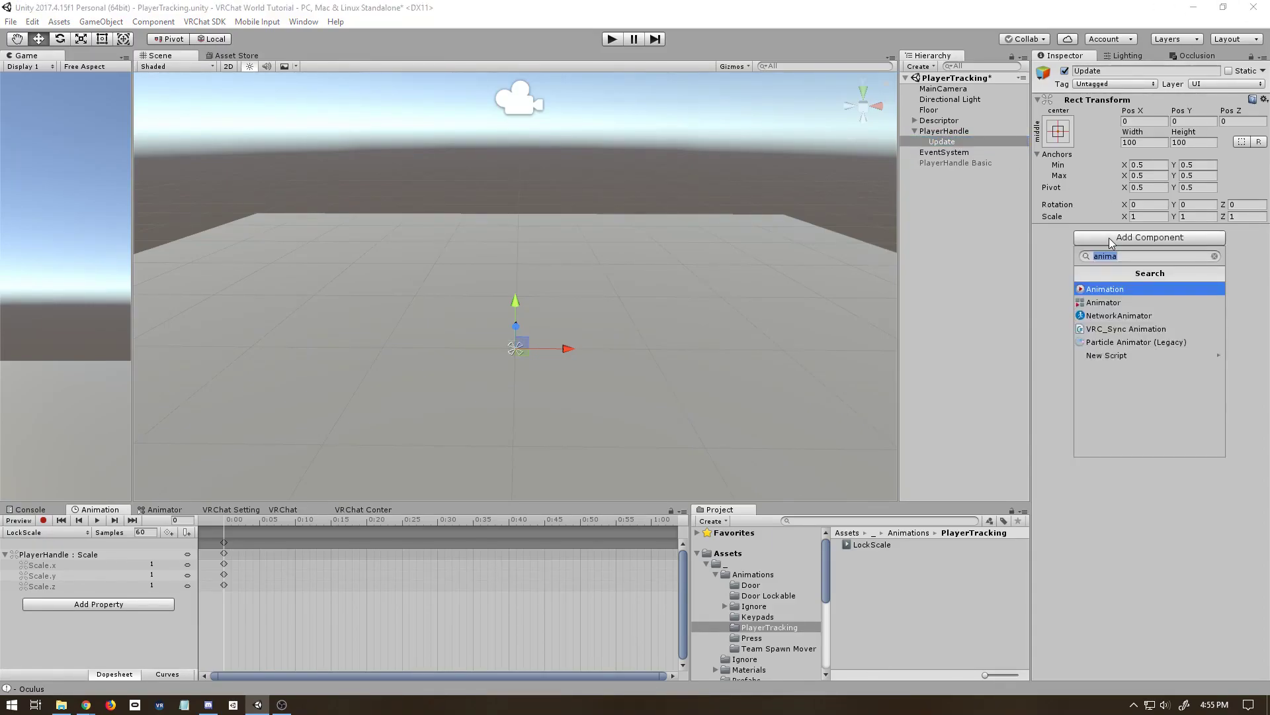
type("button")
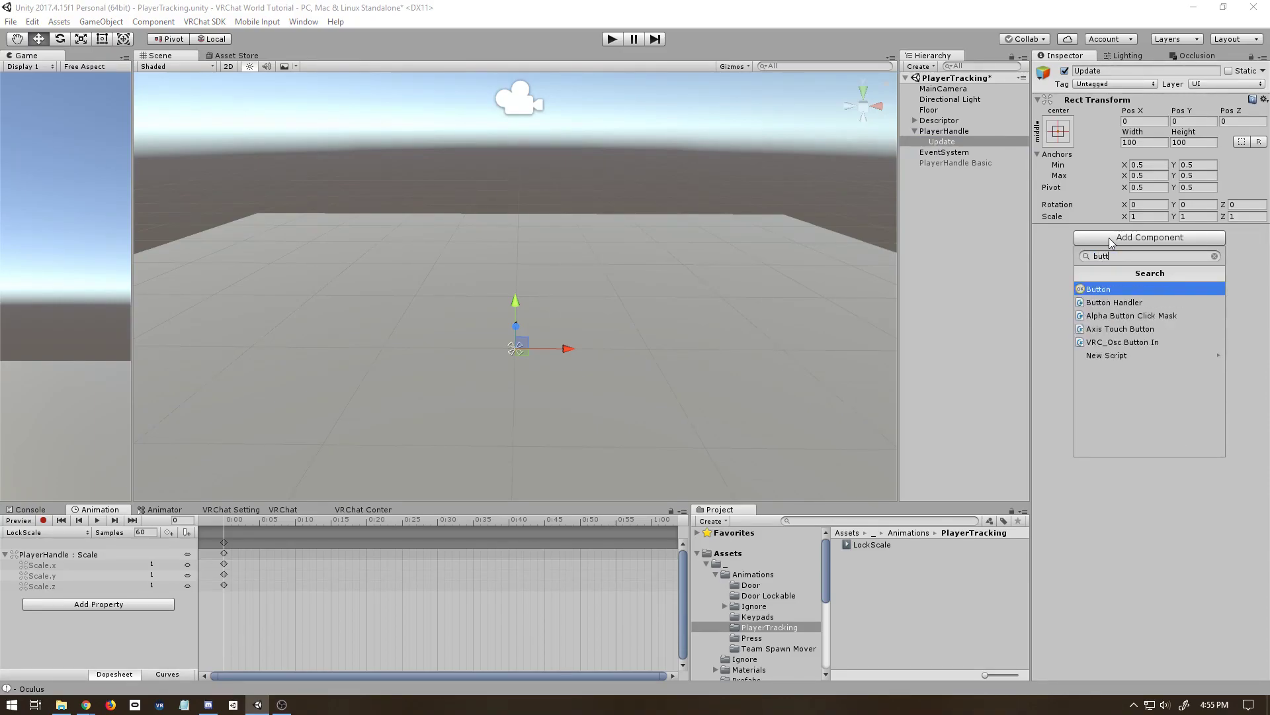
key("Return")
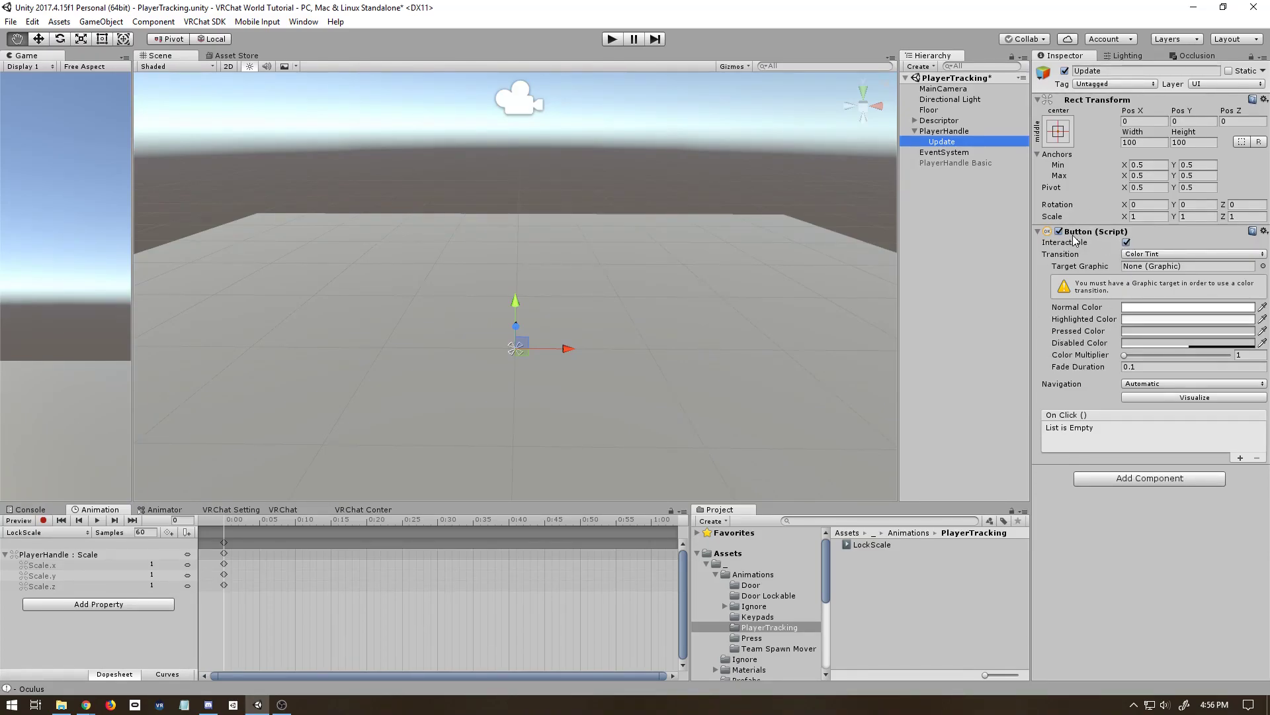
left_click(1118, 478)
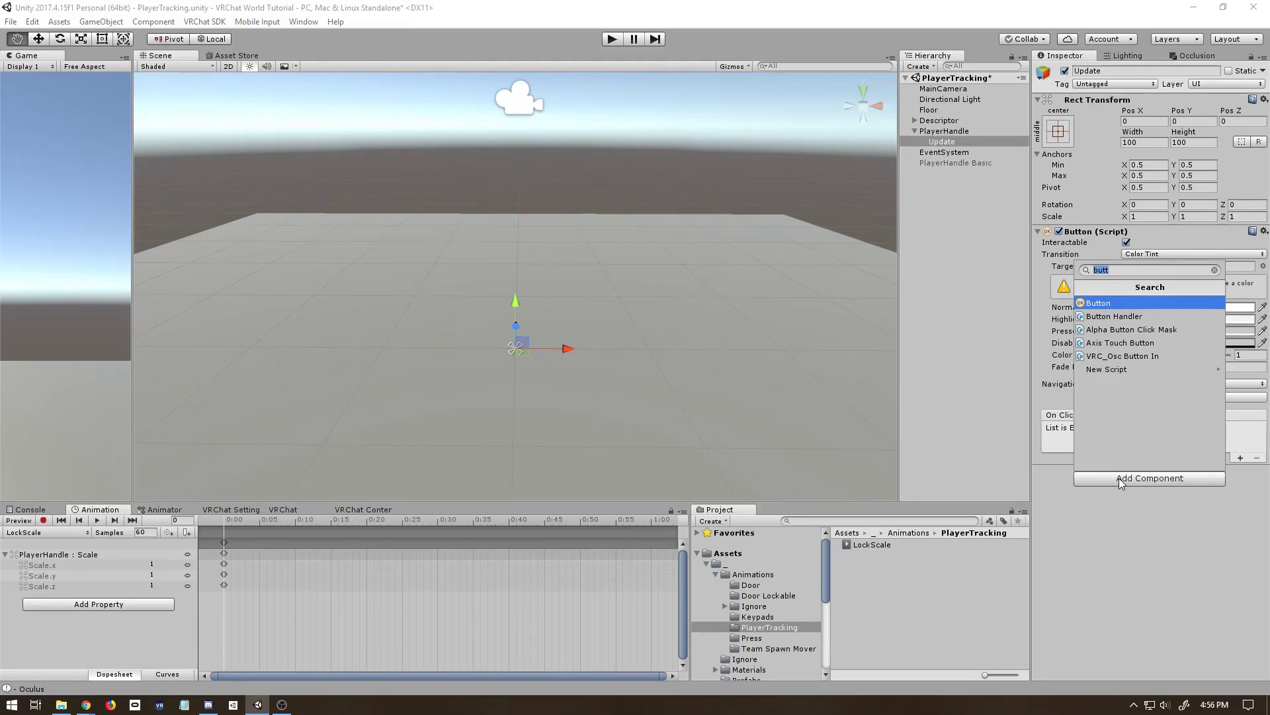
type("anitor")
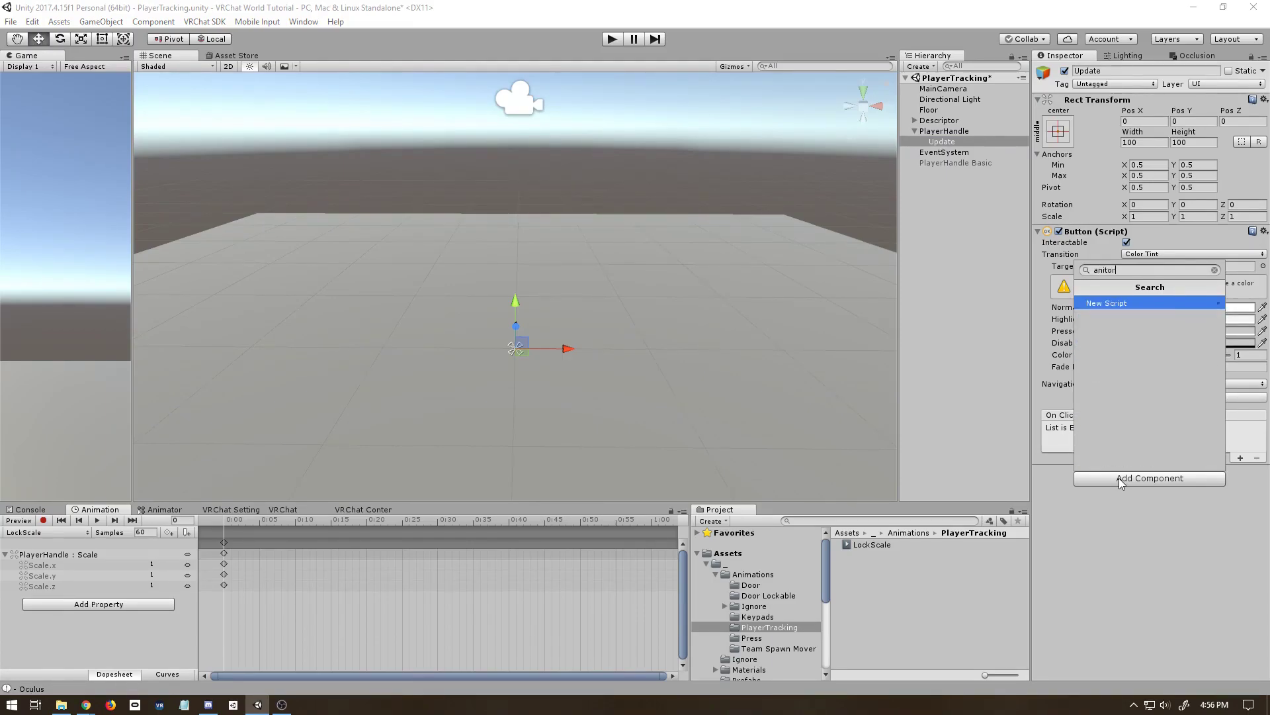
key("BackSpace")
key("BackSpace")
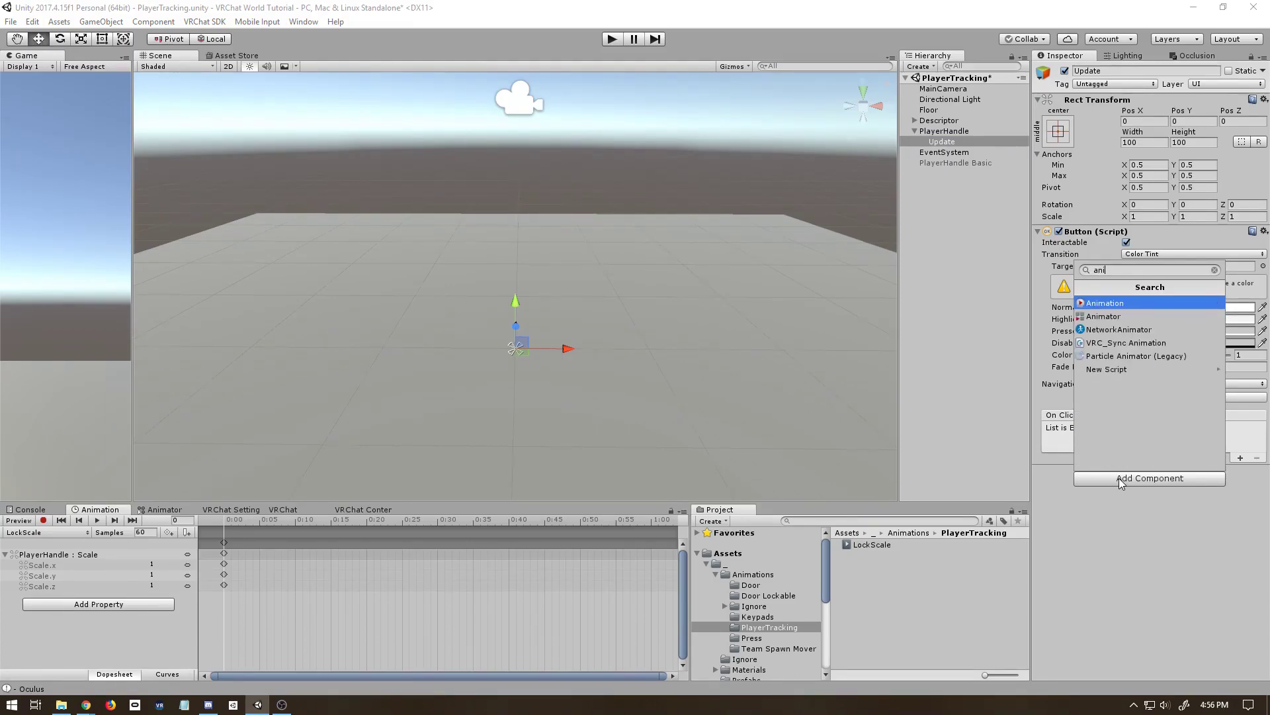
left_click(1113, 318)
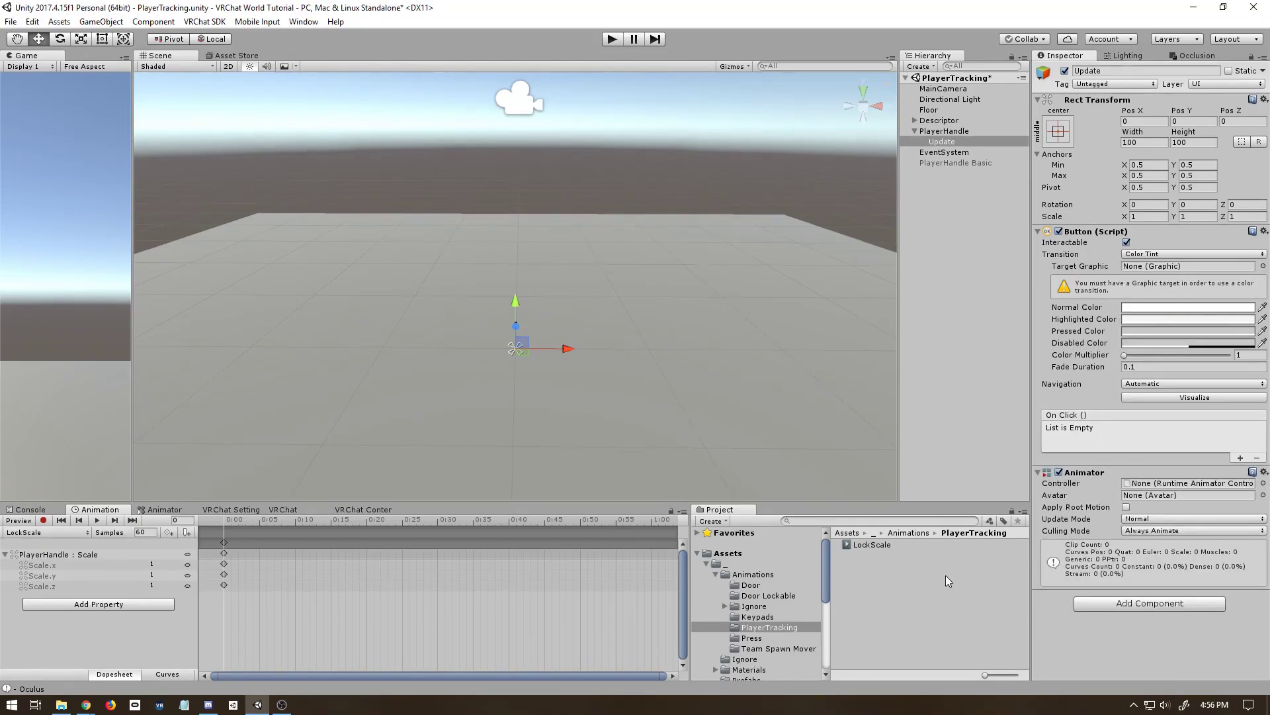
Step: Create an Animator Controller named EventSelectorAlways in the PlayerTracking folder
right_click(914, 581)
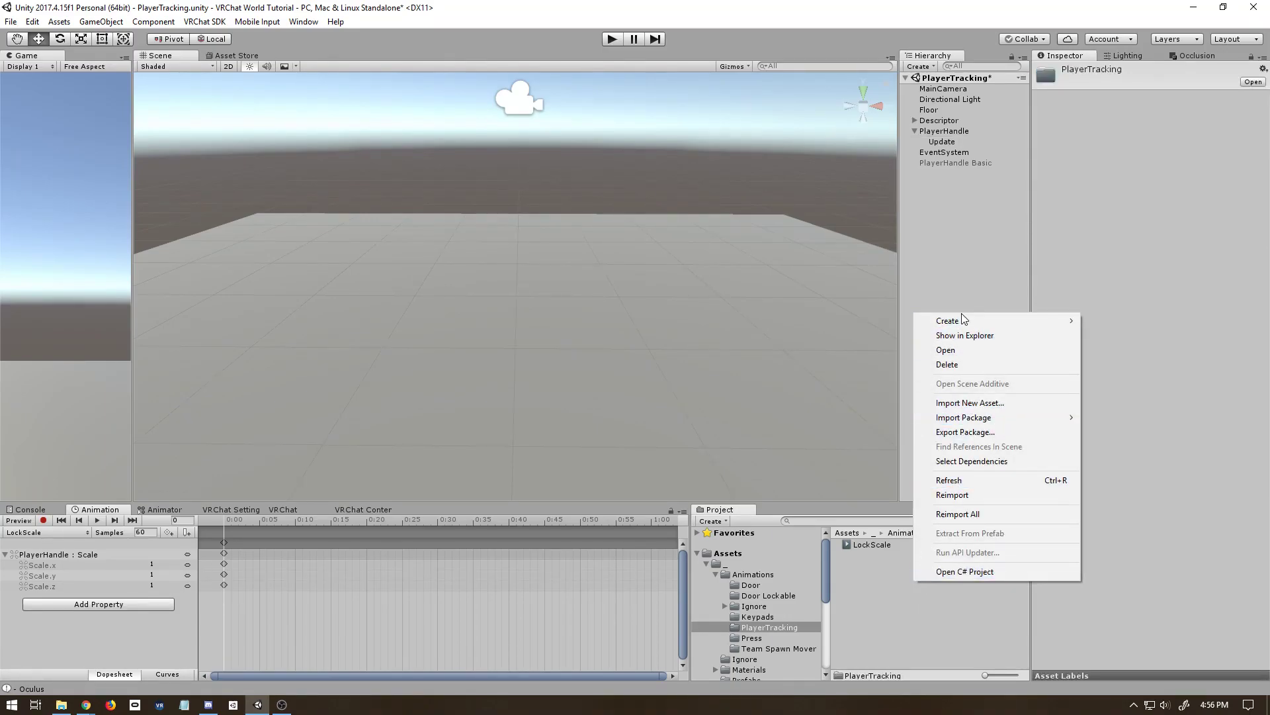
mouse_move(962, 319)
left_click(1131, 536)
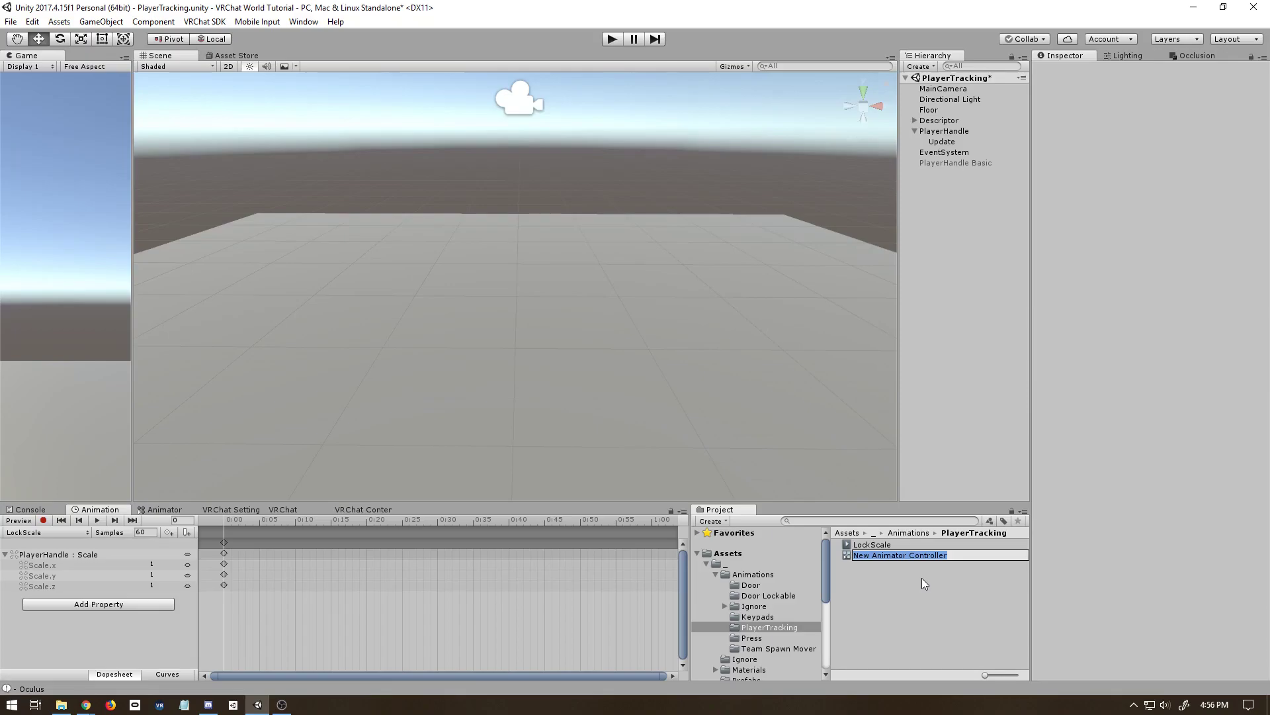
type("EventSelectorAlways")
key("Return")
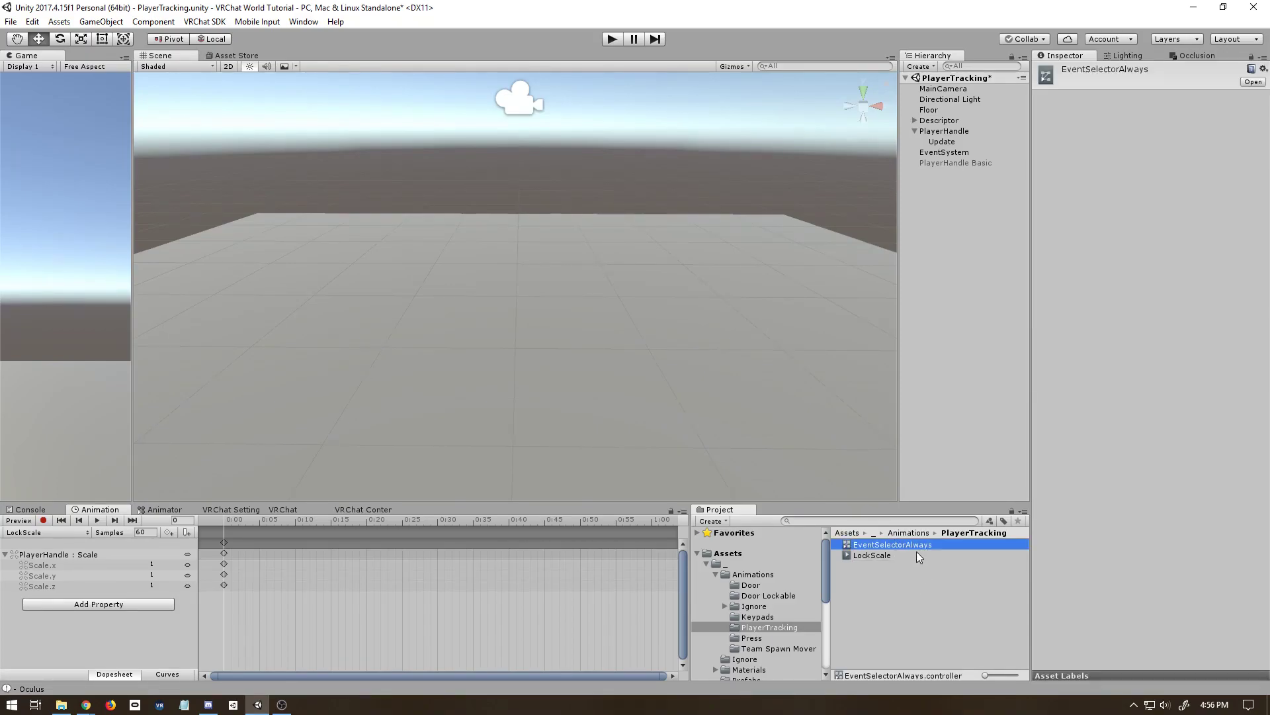
Step: Assign EventSelectorAlways as the controller of Update's Animator and view its state graph
left_click(951, 137)
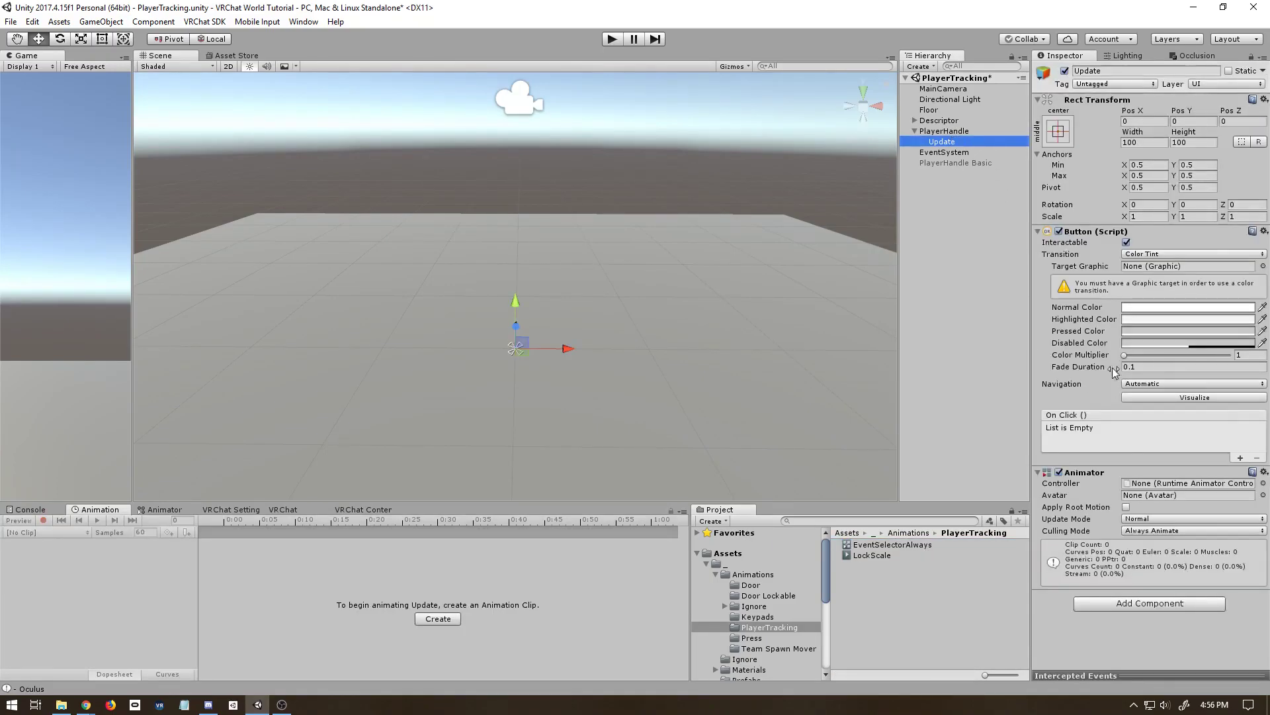
left_click_drag(904, 545, 1171, 485)
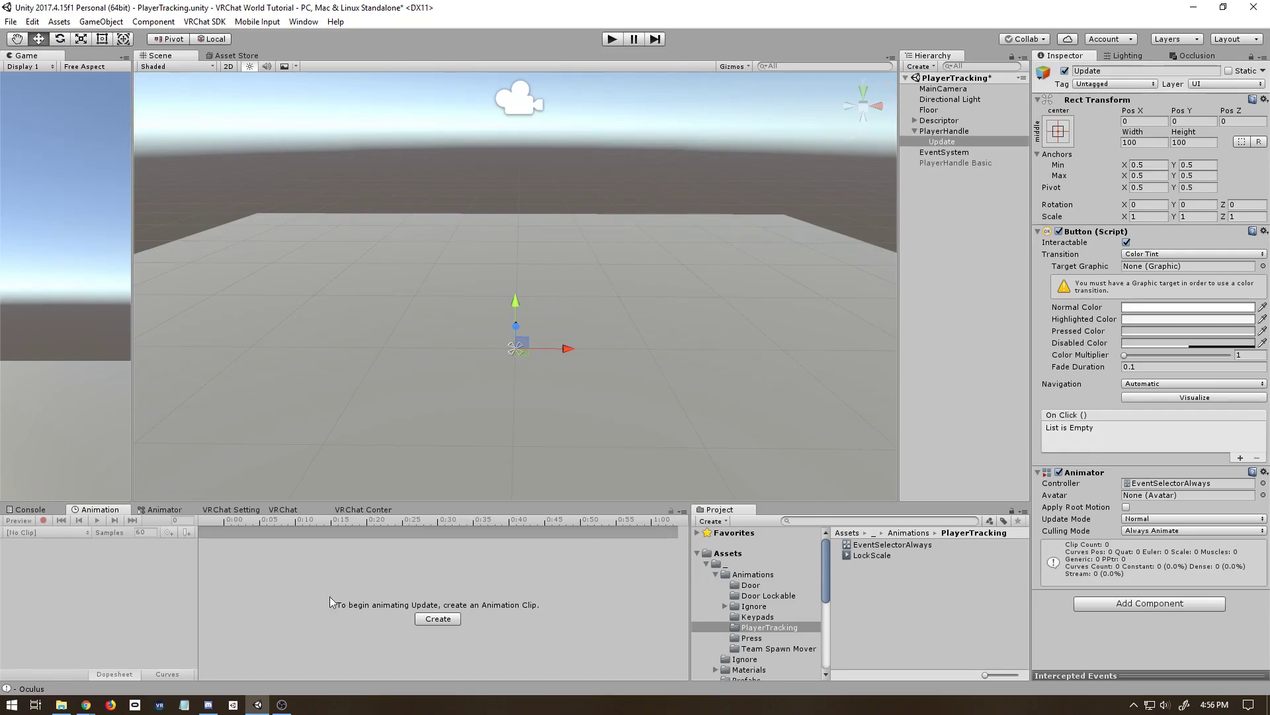
left_click(166, 509)
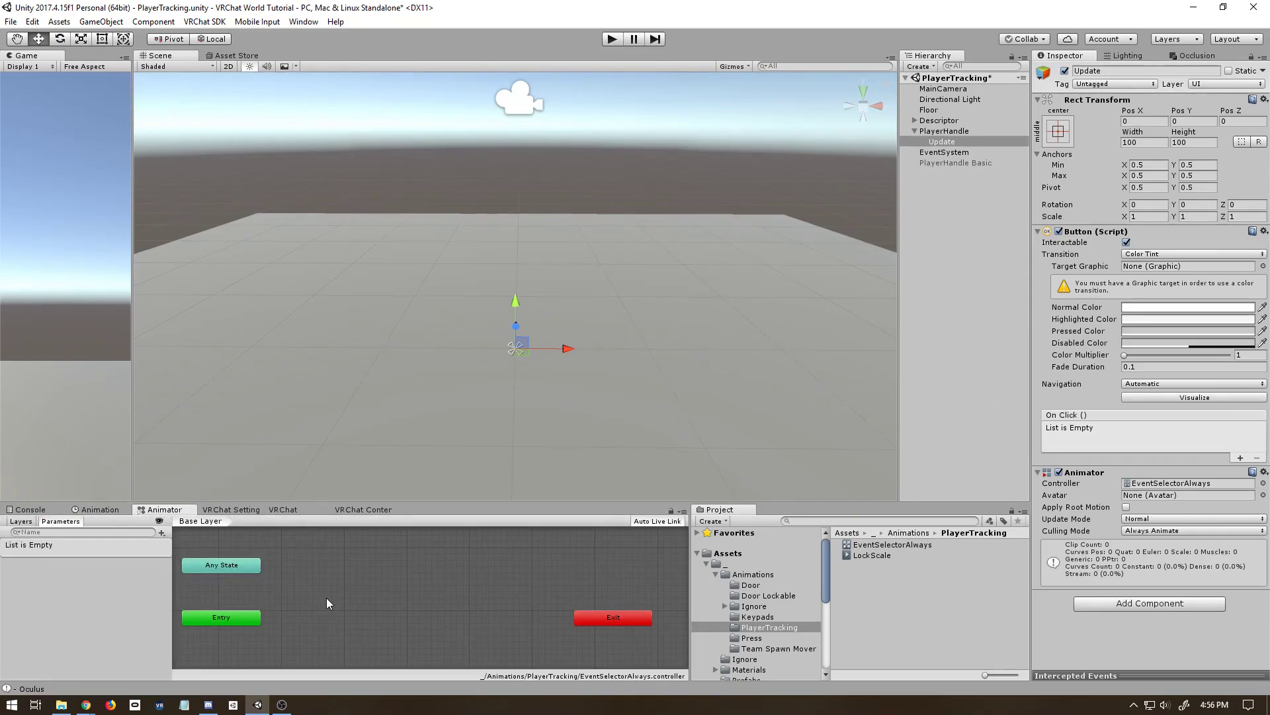
Step: Create an animation clip for Update named EventSelector, saved in the PlayerTracking folder
left_click(107, 511)
left_click(437, 620)
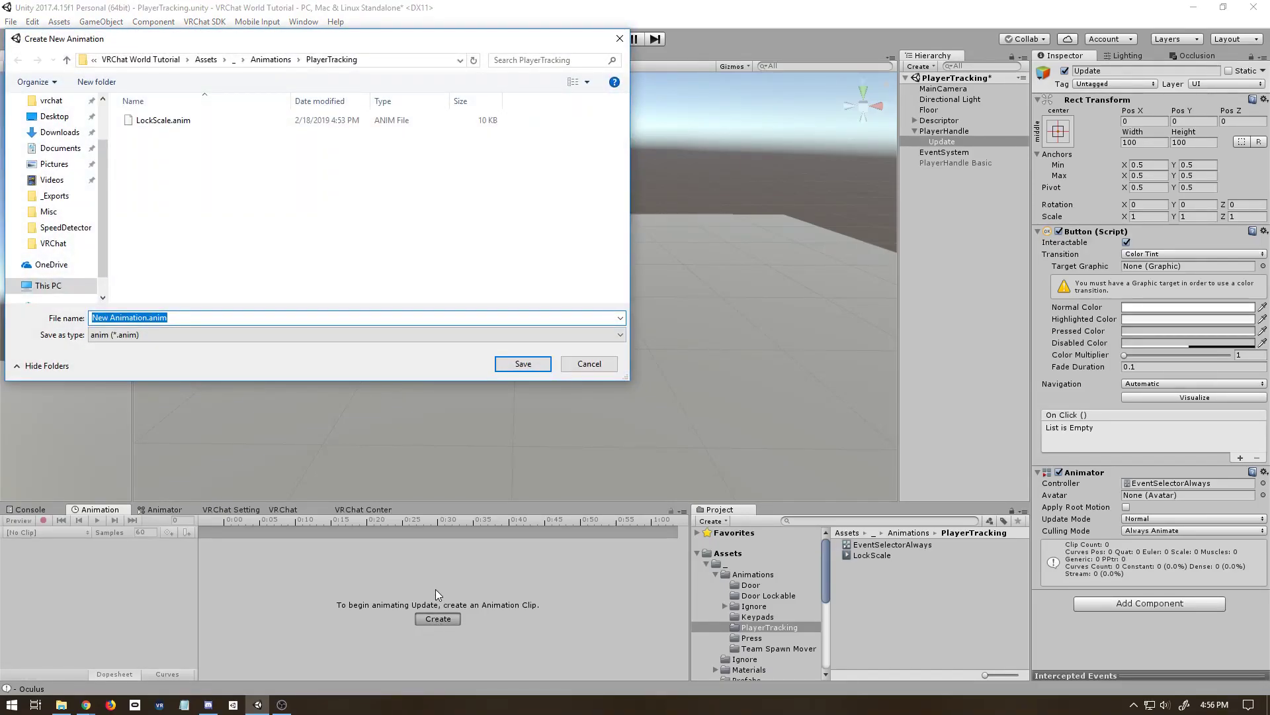
type("EventSelector")
key("Return")
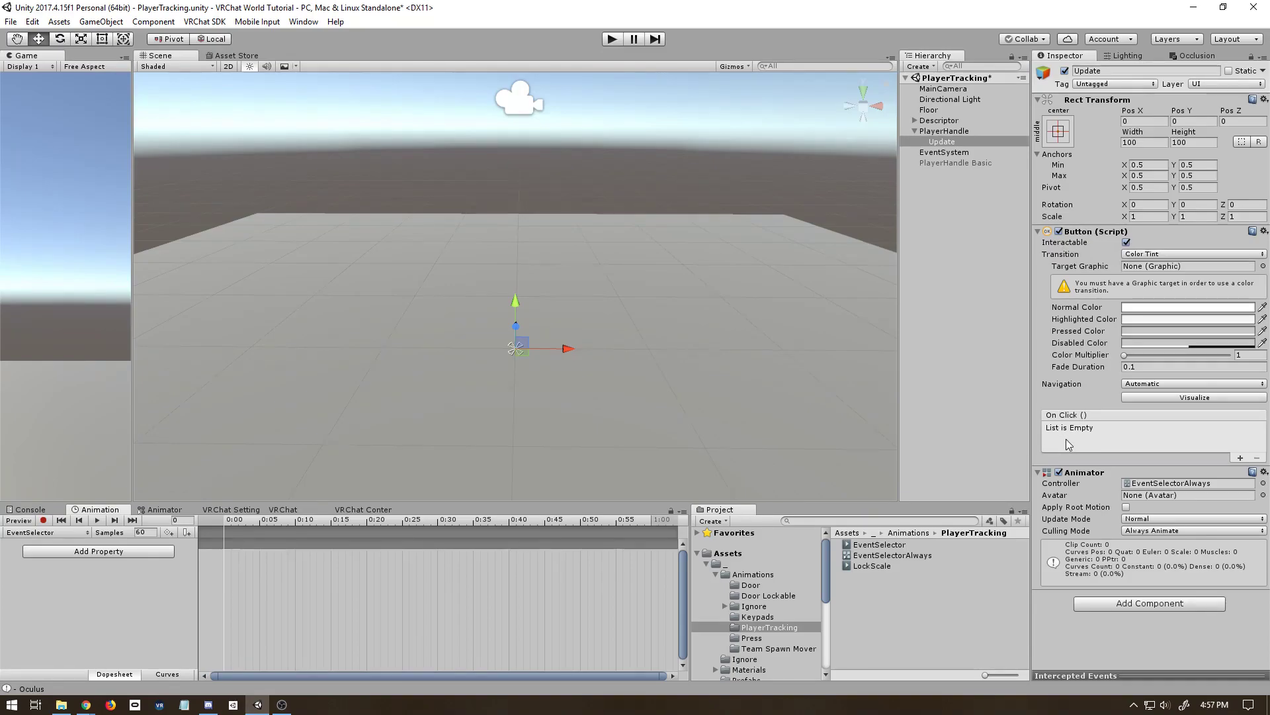
Step: Add an animation event at 0:00 of the EventSelector clip and set its function to Press ()
left_click(187, 532)
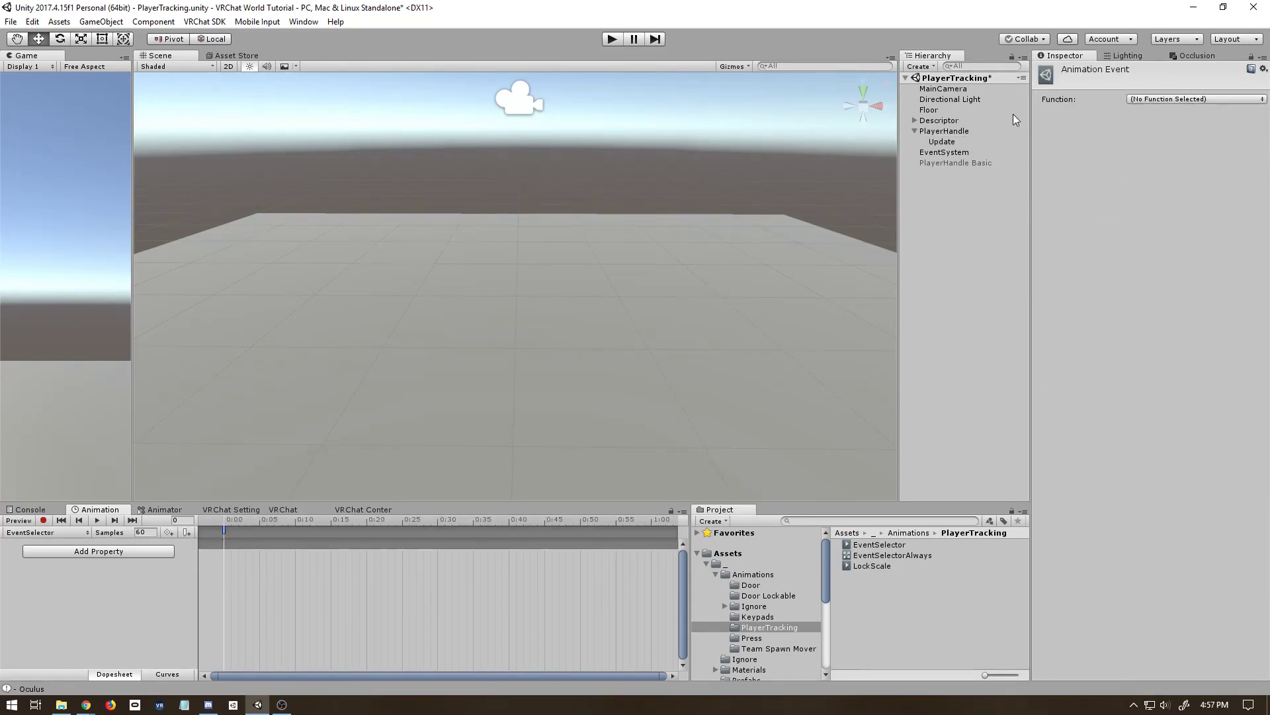
left_click(1150, 100)
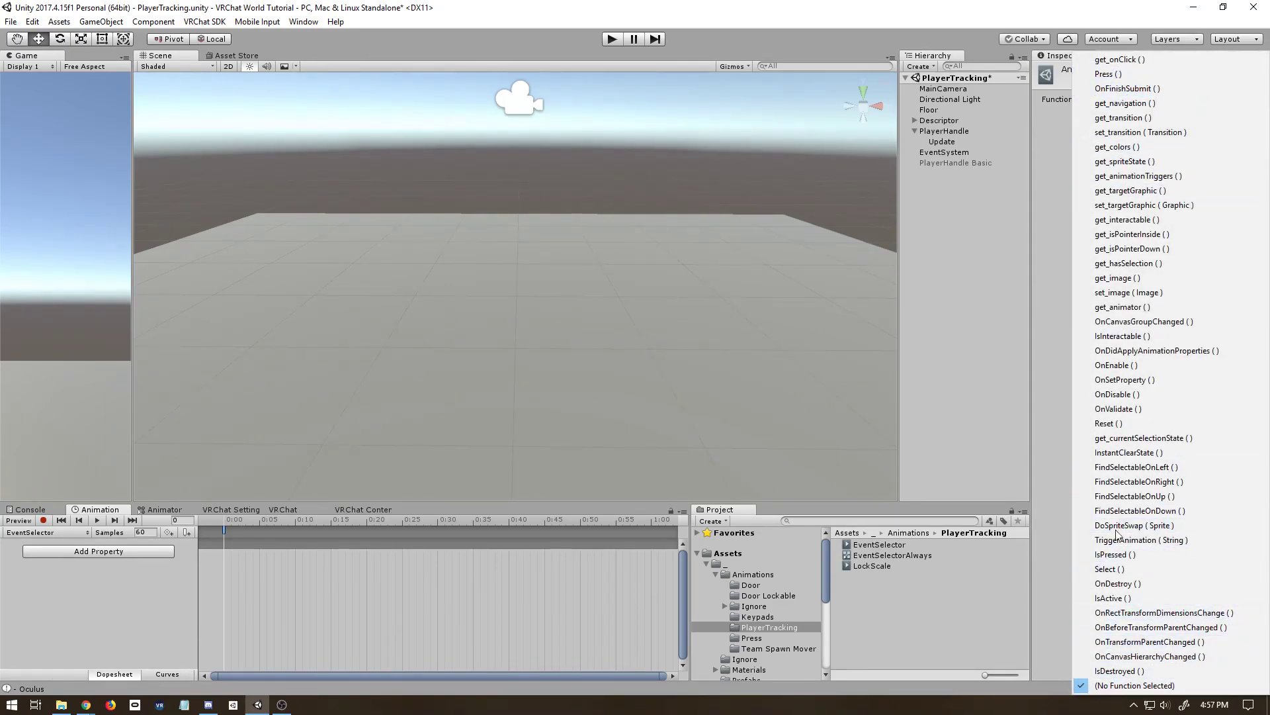
left_click(1113, 72)
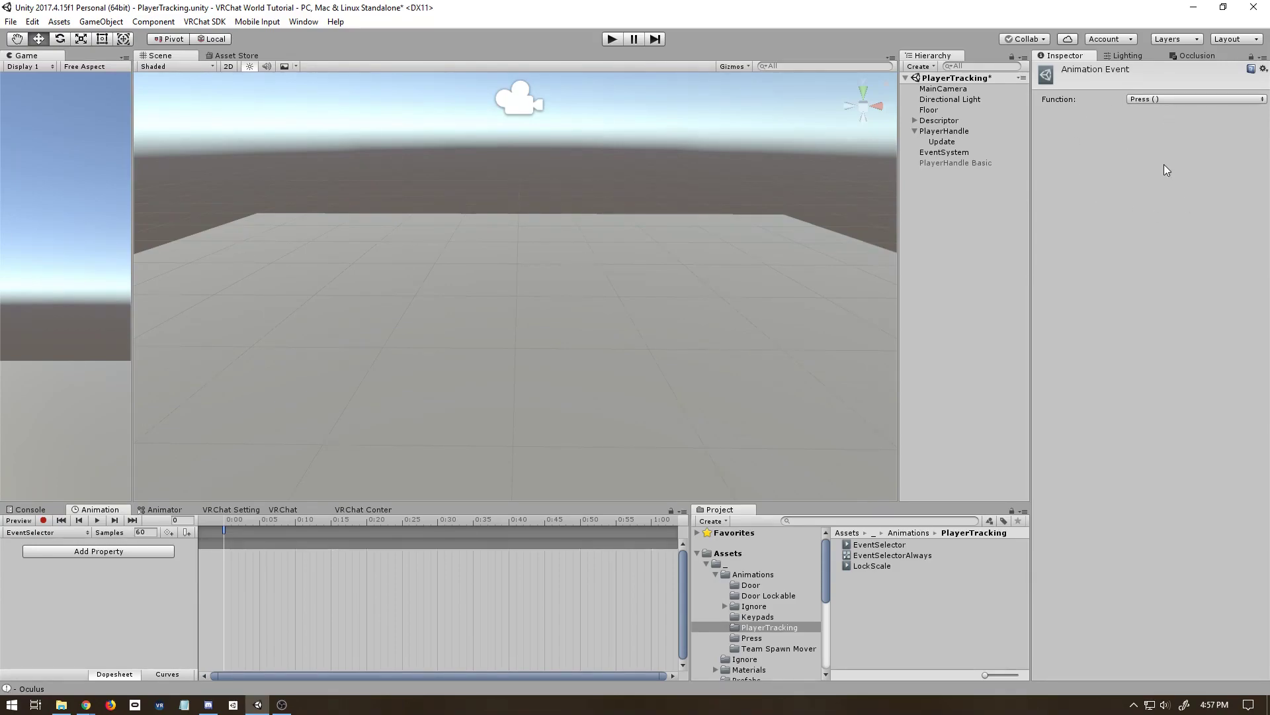
Step: Save the scene and turn off Loop Time on the EventSelector clip
left_click(943, 142)
key("ctrl+s")
left_click(889, 544)
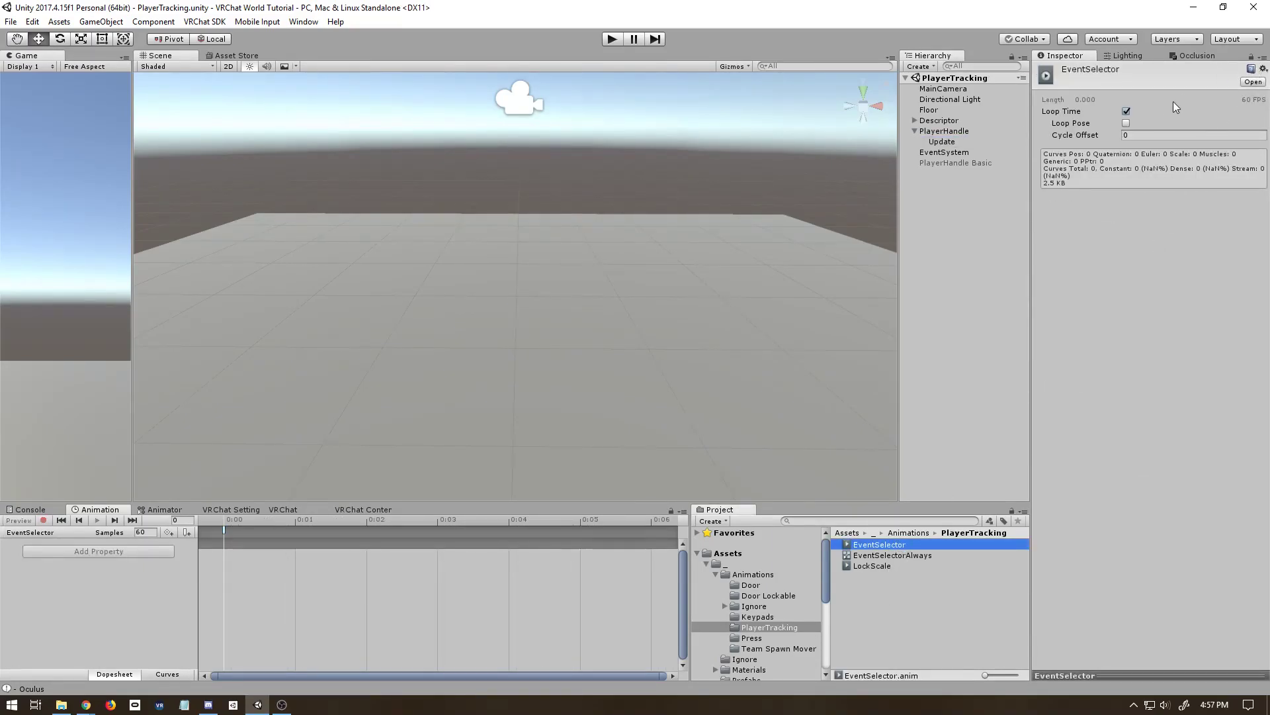
left_click(1128, 113)
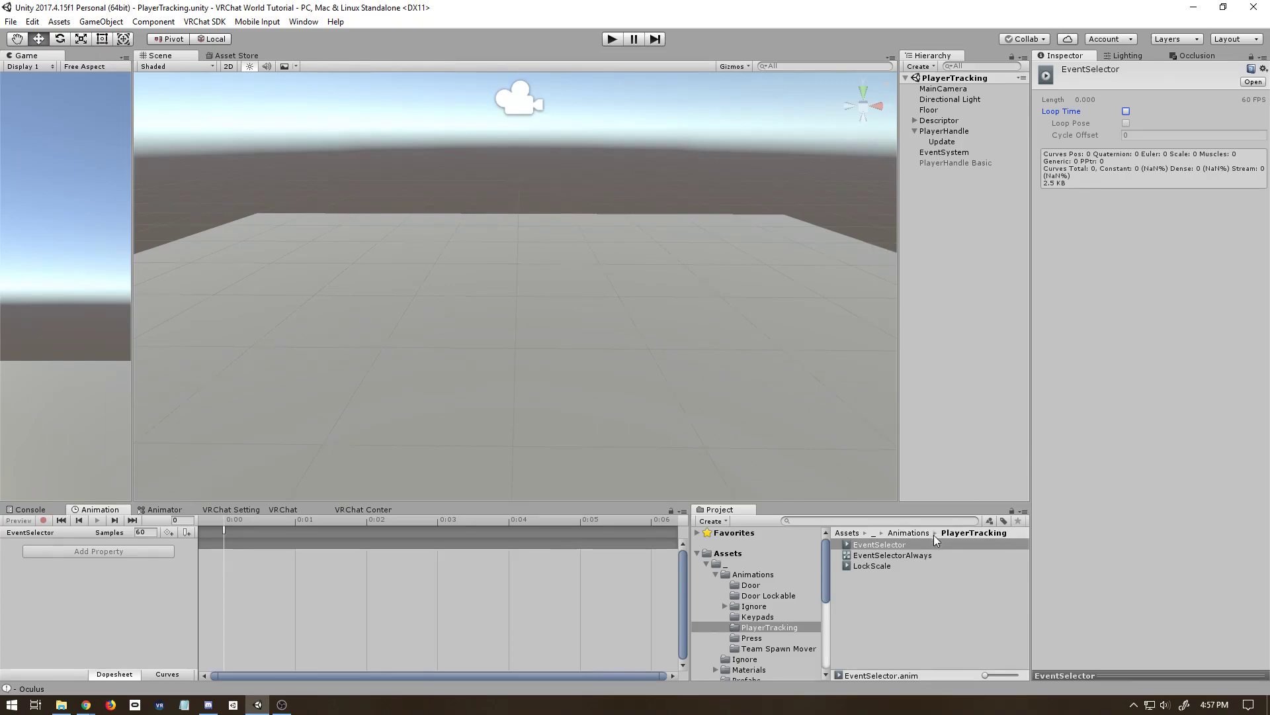
Step: Move the EventSelector state lower in EventSelectorAlways' state graph and create a transition to it from Any State
left_click(151, 510)
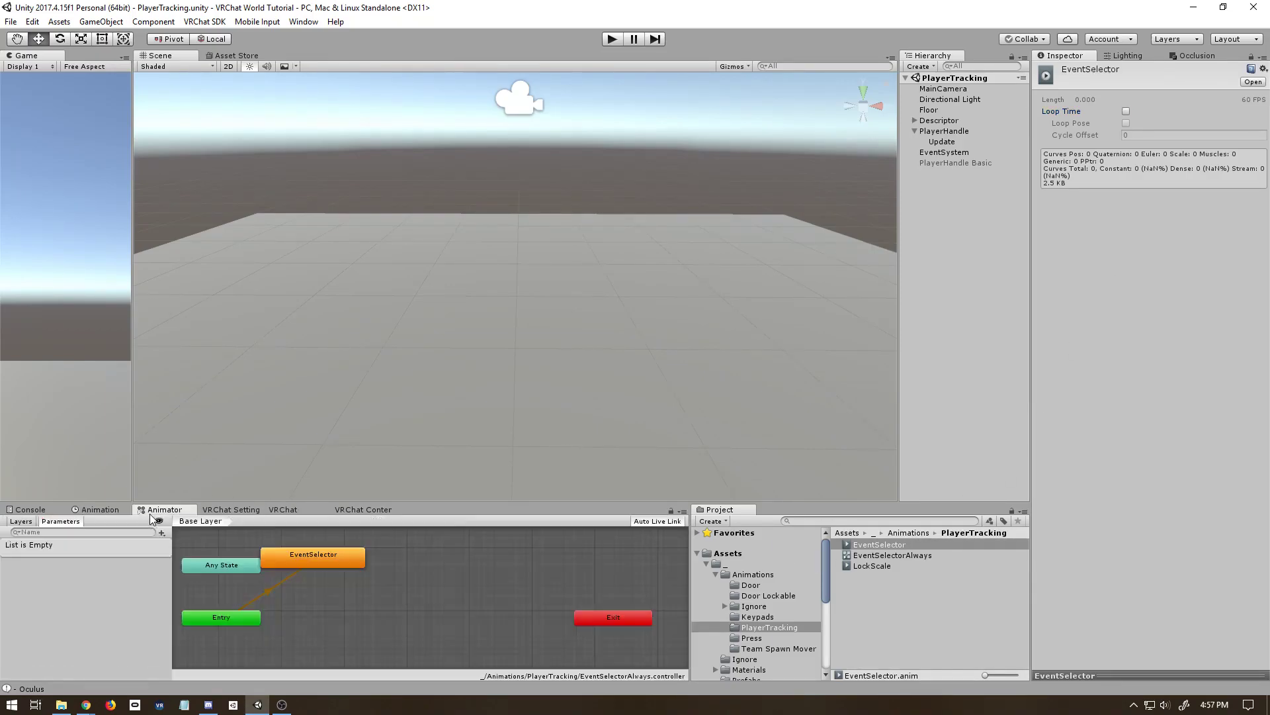
left_click_drag(308, 557, 312, 594)
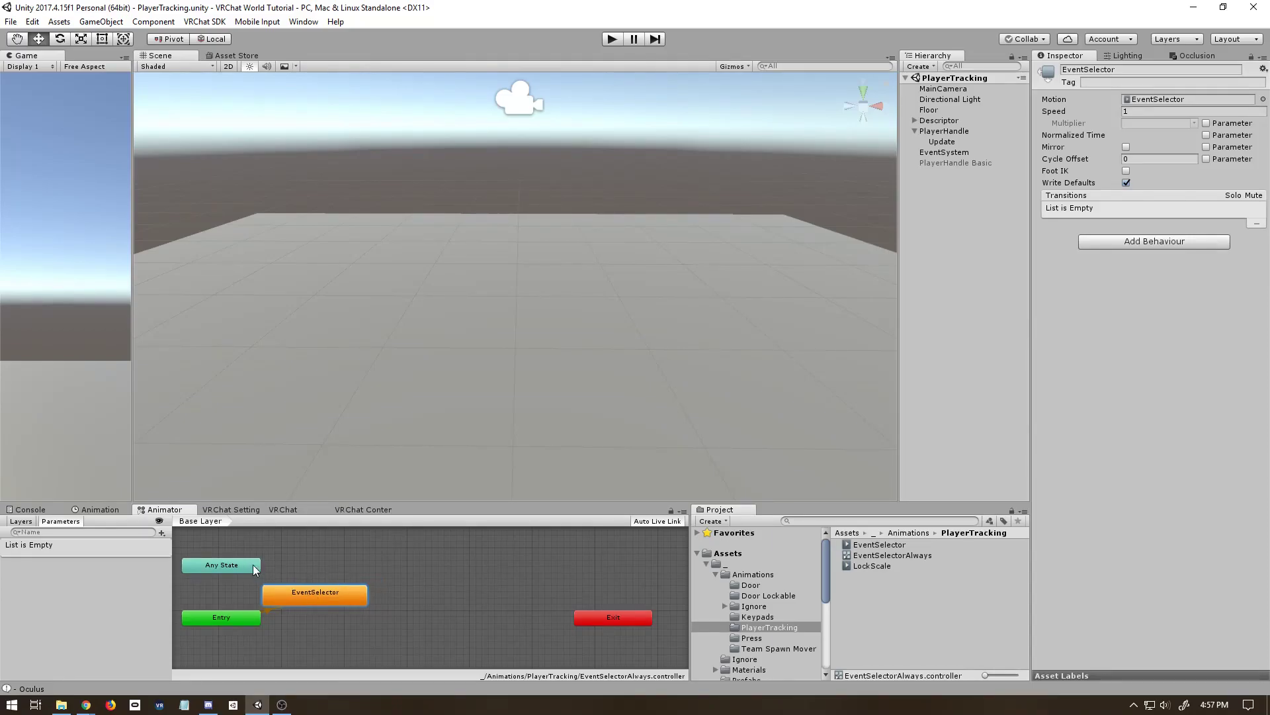
right_click(233, 565)
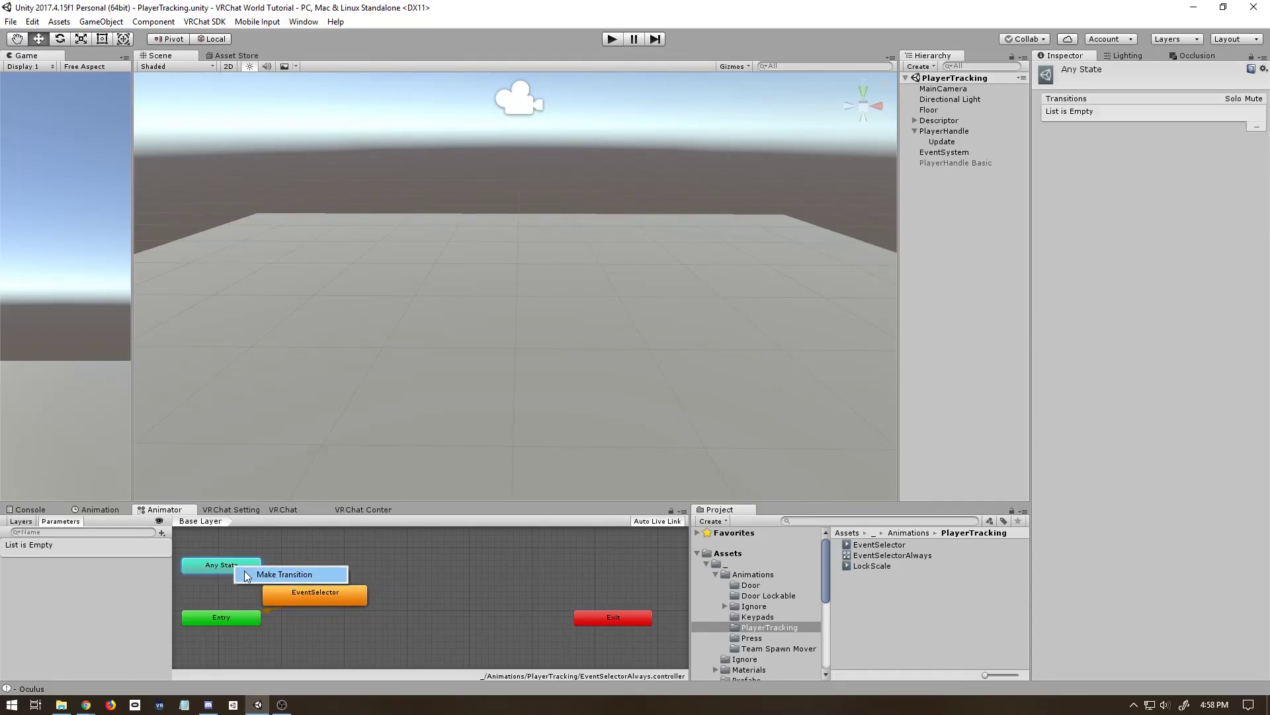
left_click(246, 575)
left_click(307, 594)
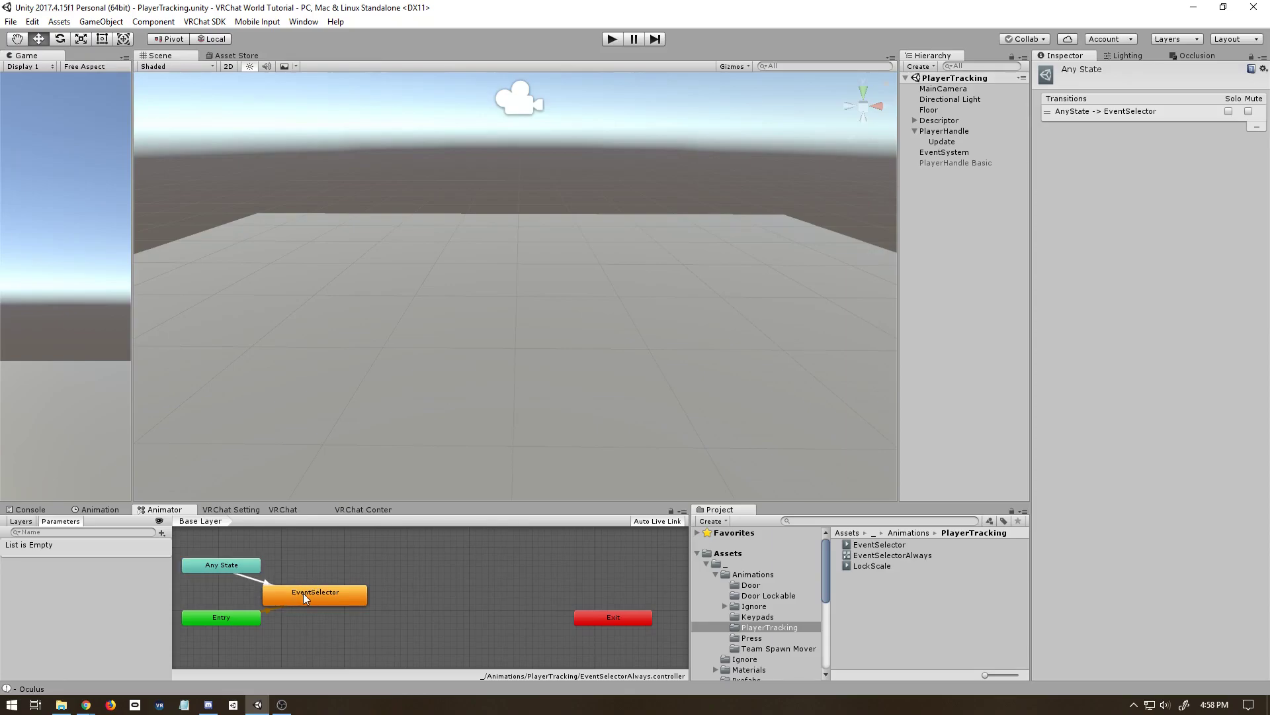
Step: Add a Bool parameter named True to the EventSelectorAlways controller and enable its default value
left_click(162, 534)
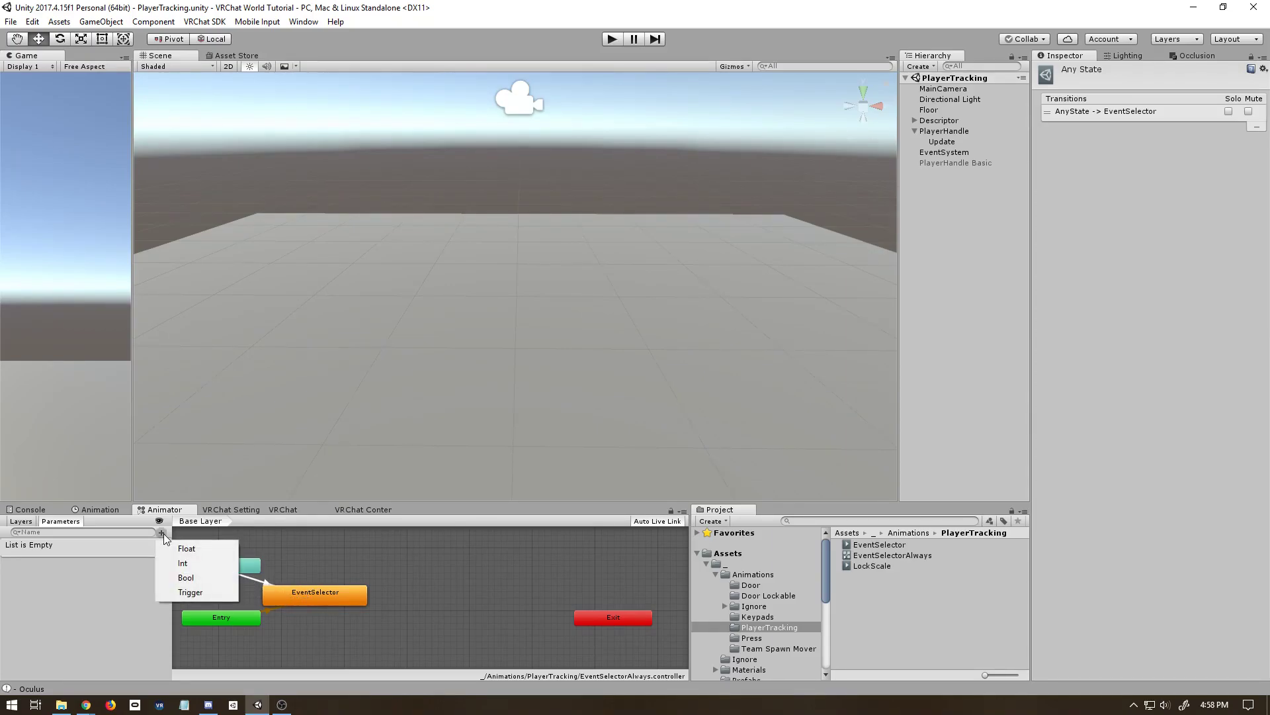
left_click(191, 581)
type("True")
key("Return")
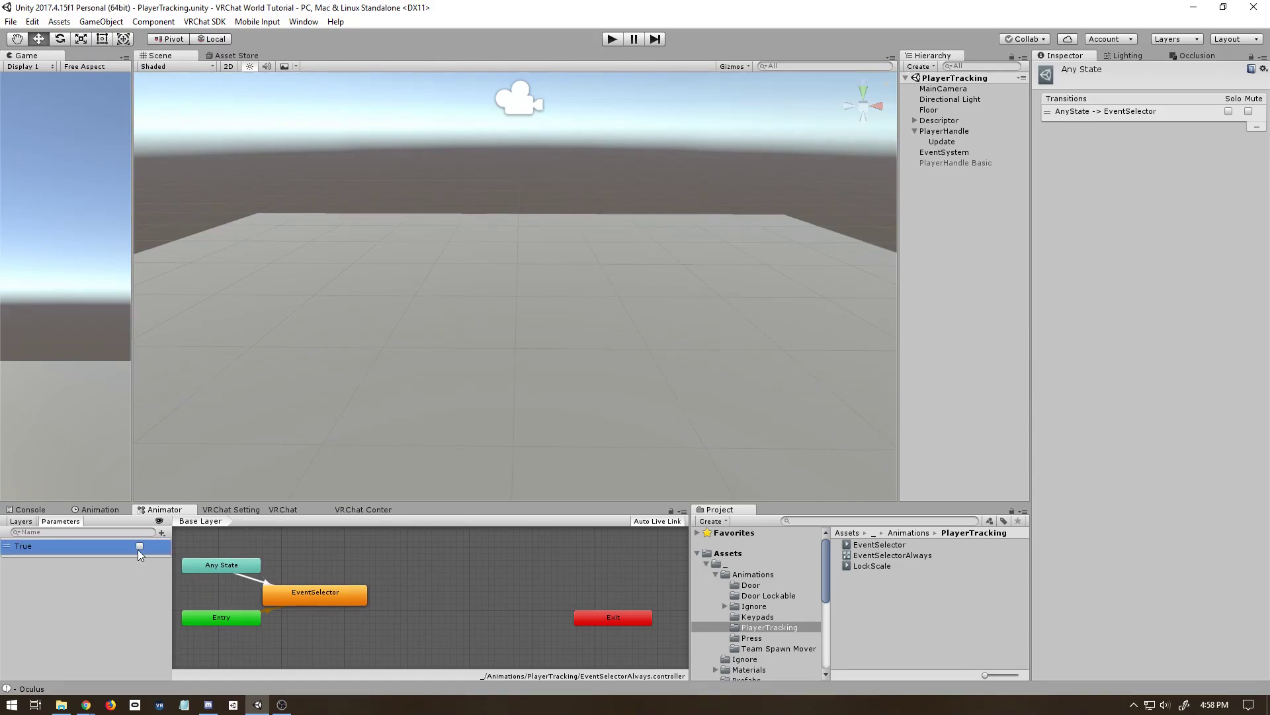
Step: Give the Any State to EventSelector transition the condition True equals true and a transition duration of 0
left_click(248, 578)
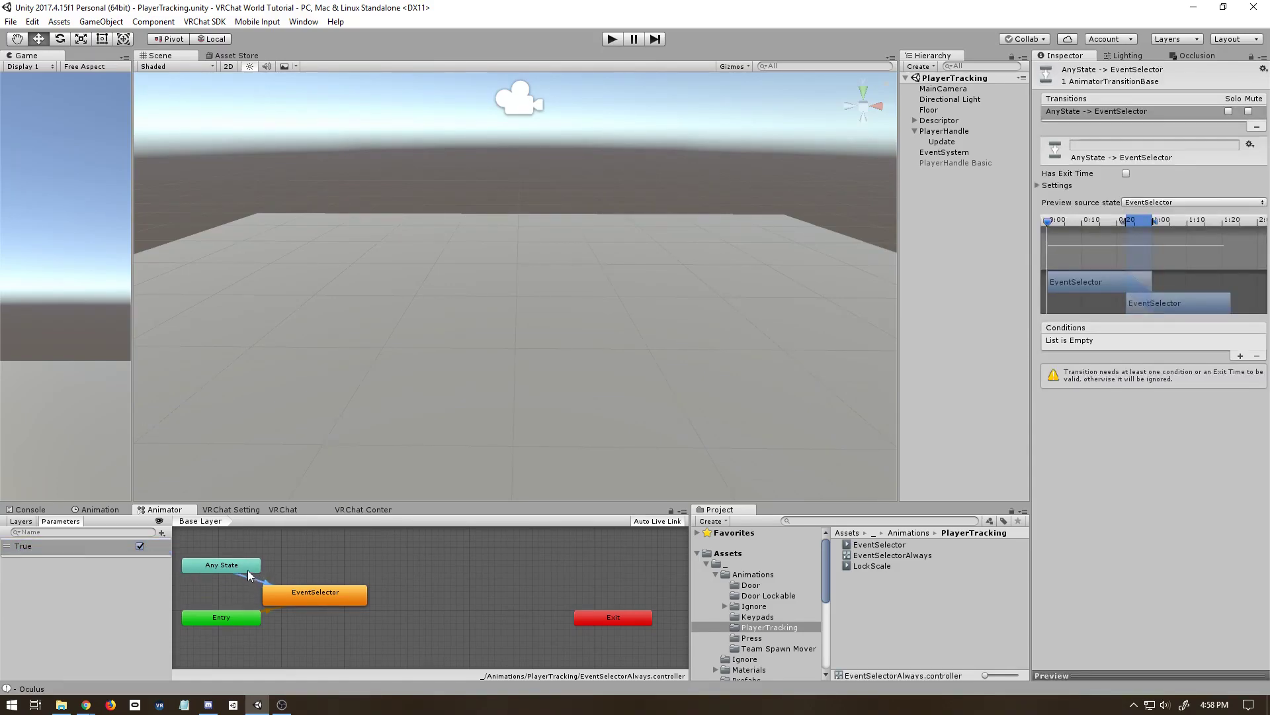
left_click(1239, 356)
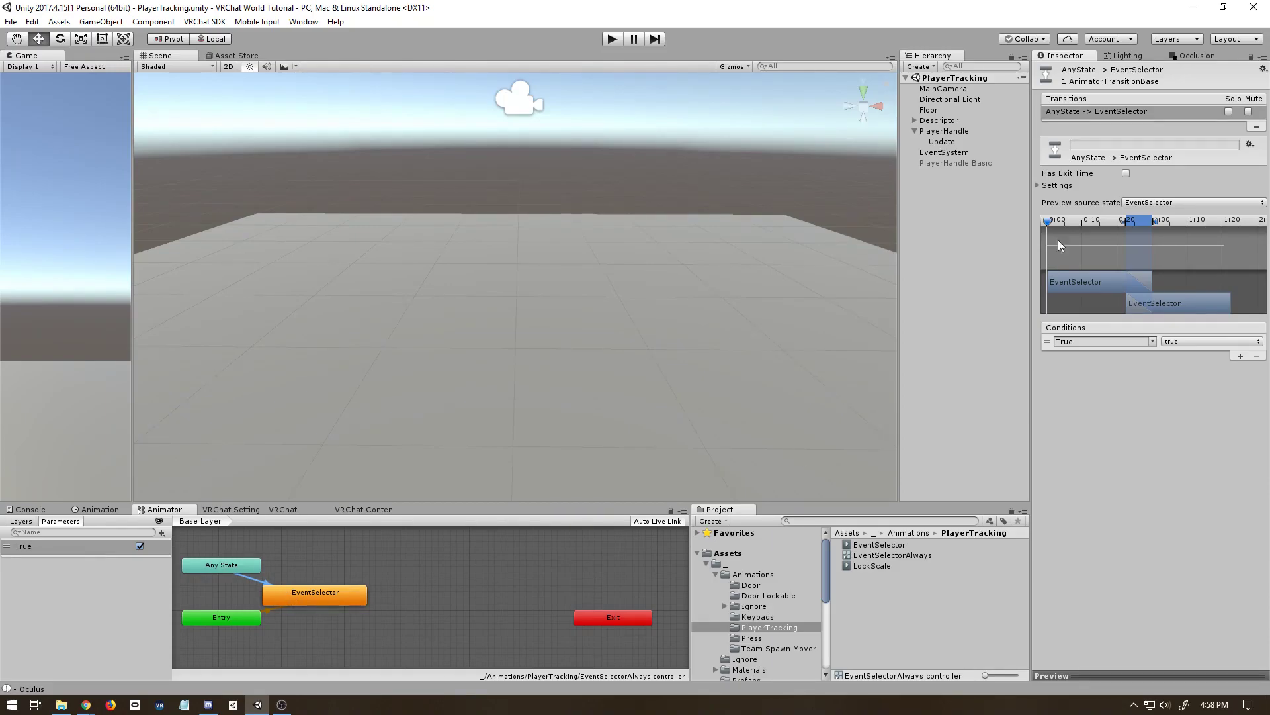
left_click(1041, 188)
left_click(1130, 223)
type("0")
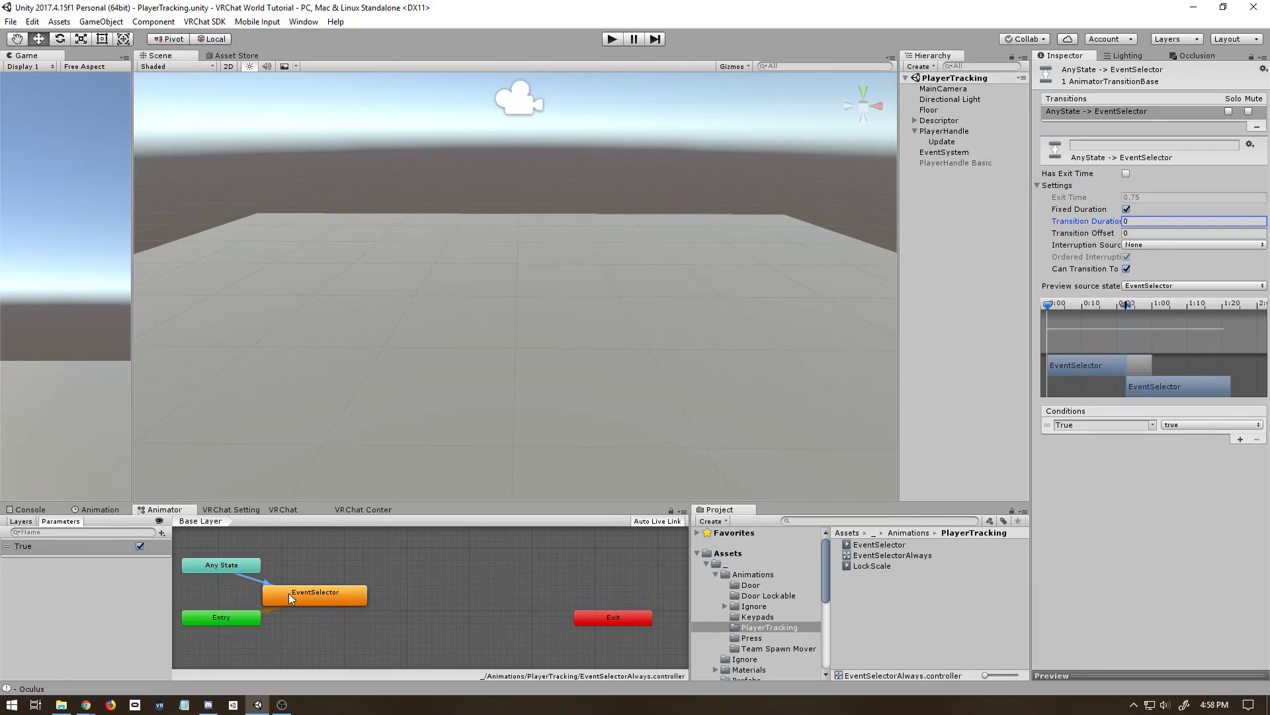
left_click(328, 593)
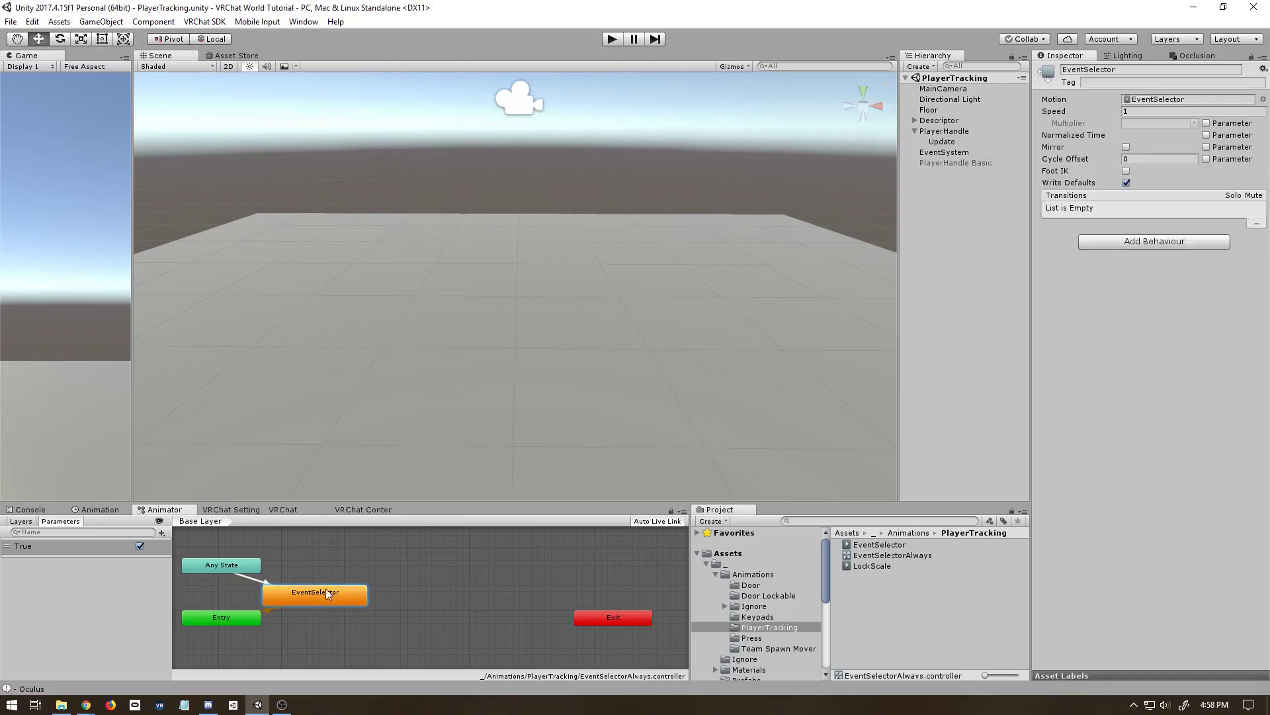
Step: Add three On Click events to Update's Button and assign PlayerHandle as the target object of each
left_click(972, 141)
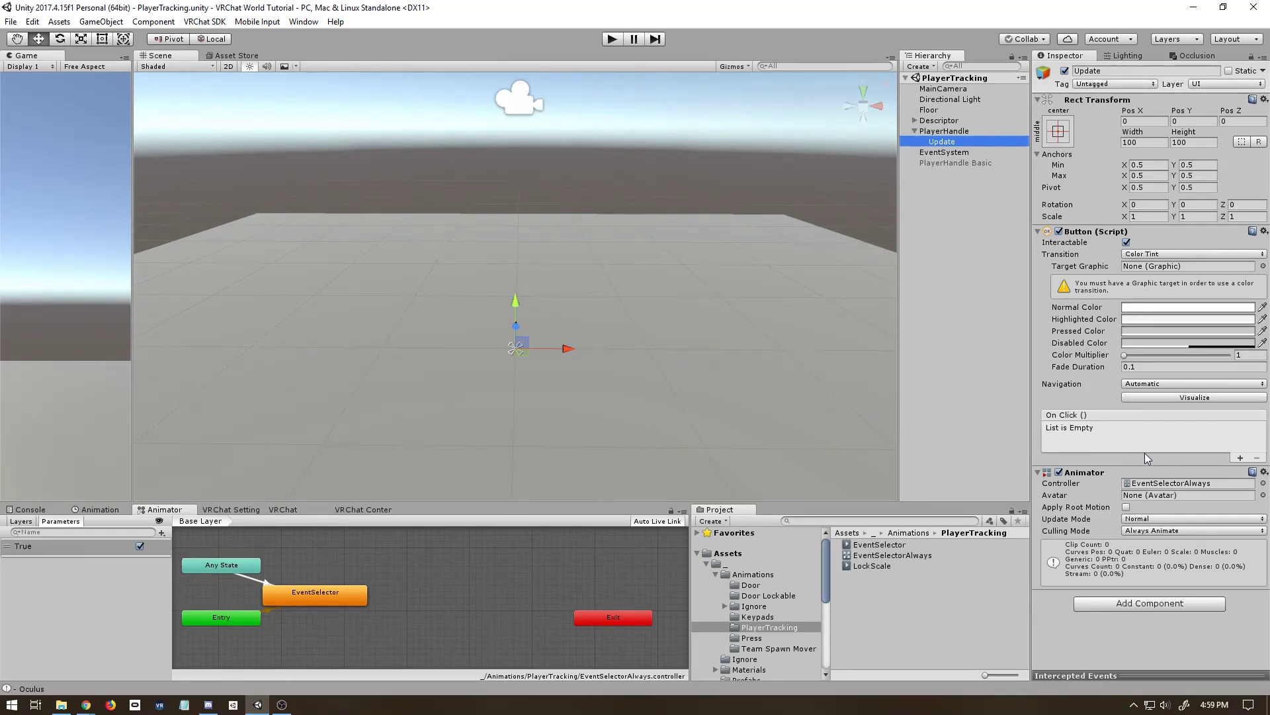
left_click(1241, 458)
left_click(1241, 458)
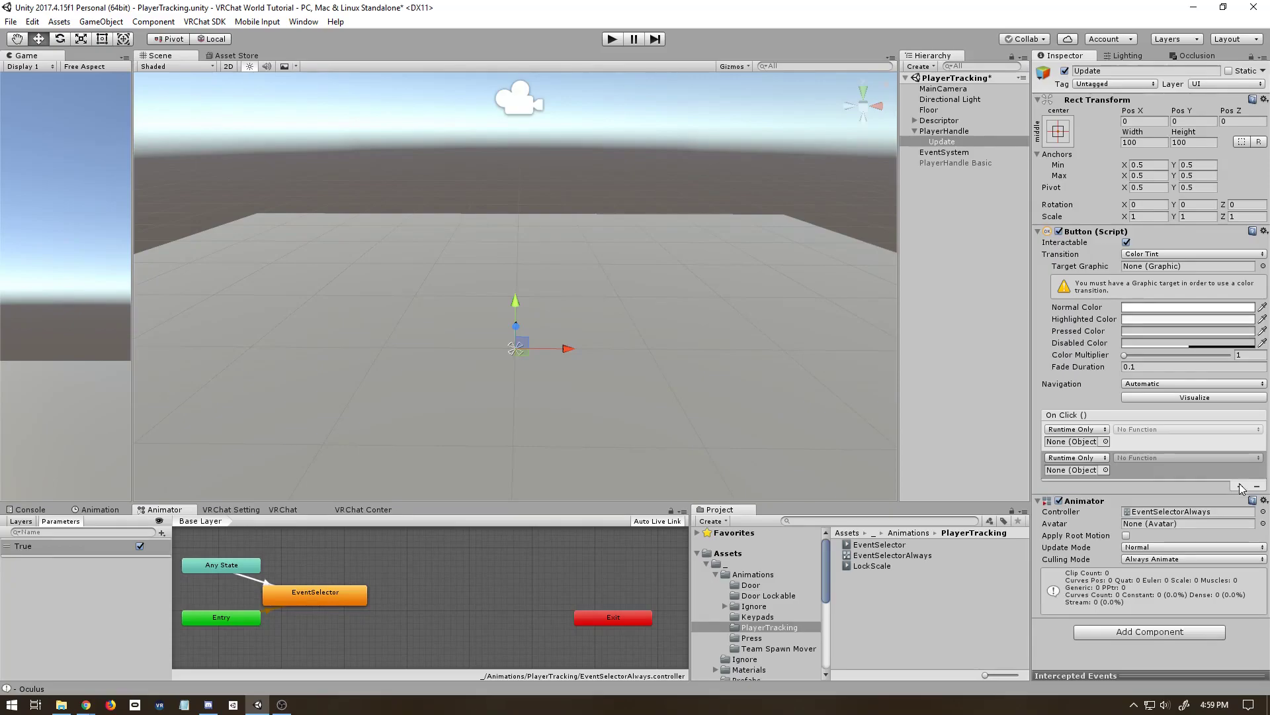
left_click(1241, 486)
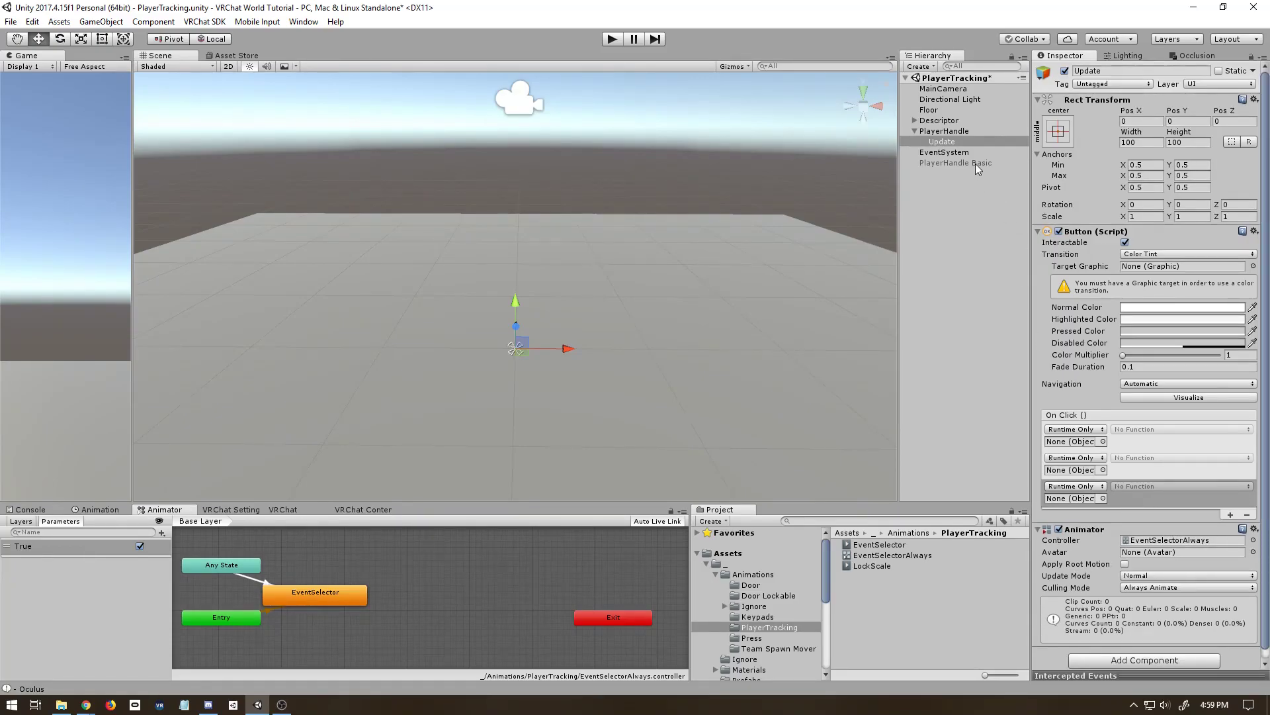
left_click_drag(950, 141, 1066, 445)
left_click_drag(946, 132, 1061, 474)
left_click_drag(929, 131, 1076, 501)
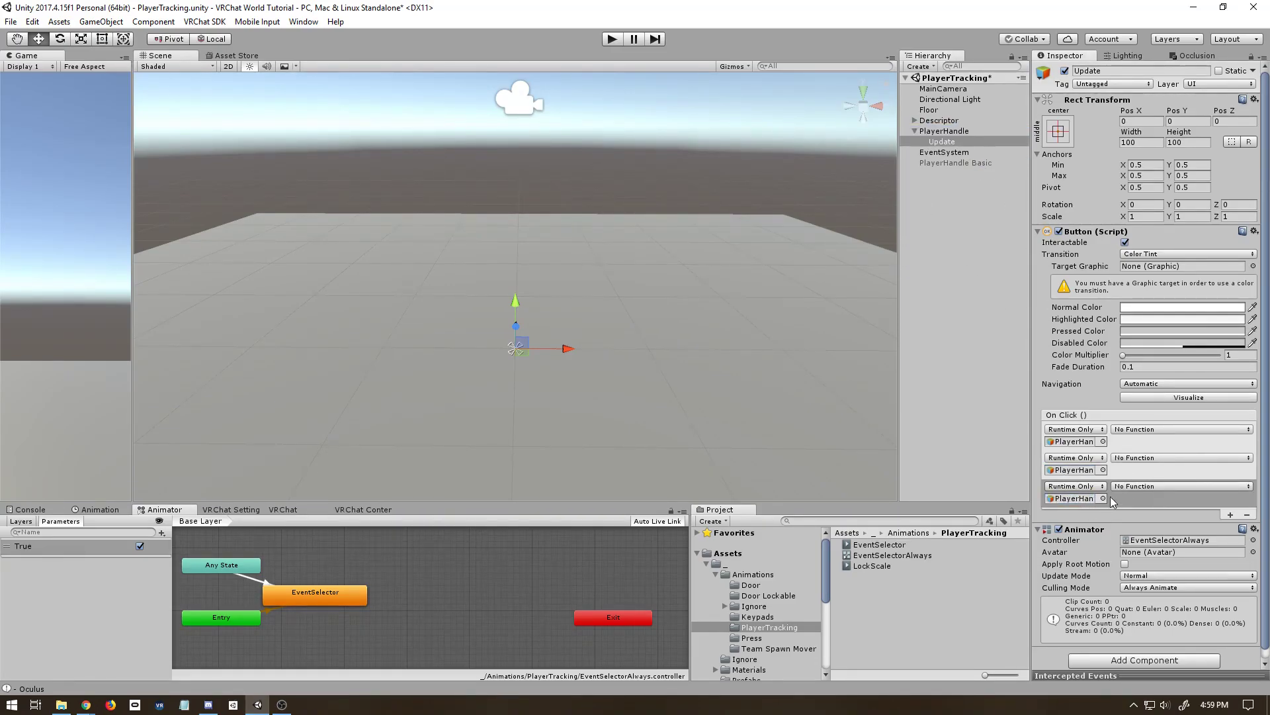
Step: Set the first two On Click events to Canvas.scaleFactor, with values 0 and 1 respectively
left_click(1133, 431)
mouse_move(1145, 491)
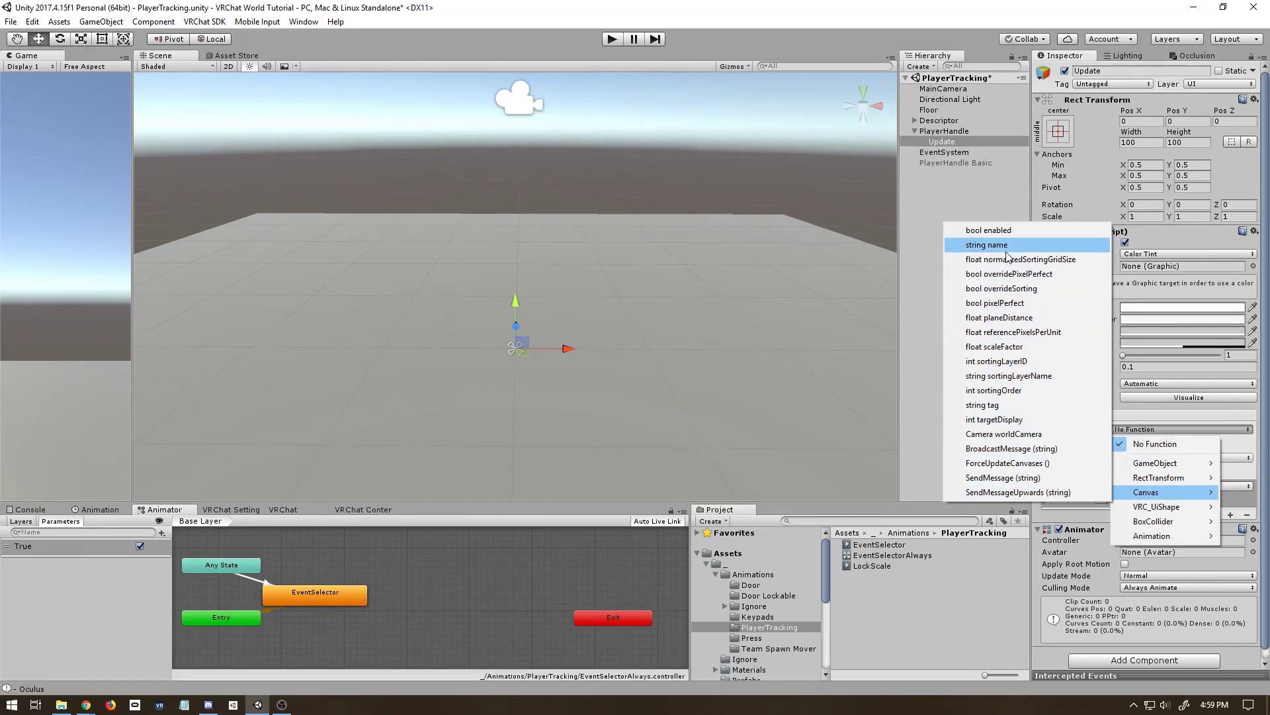
left_click(1006, 349)
left_click(1128, 457)
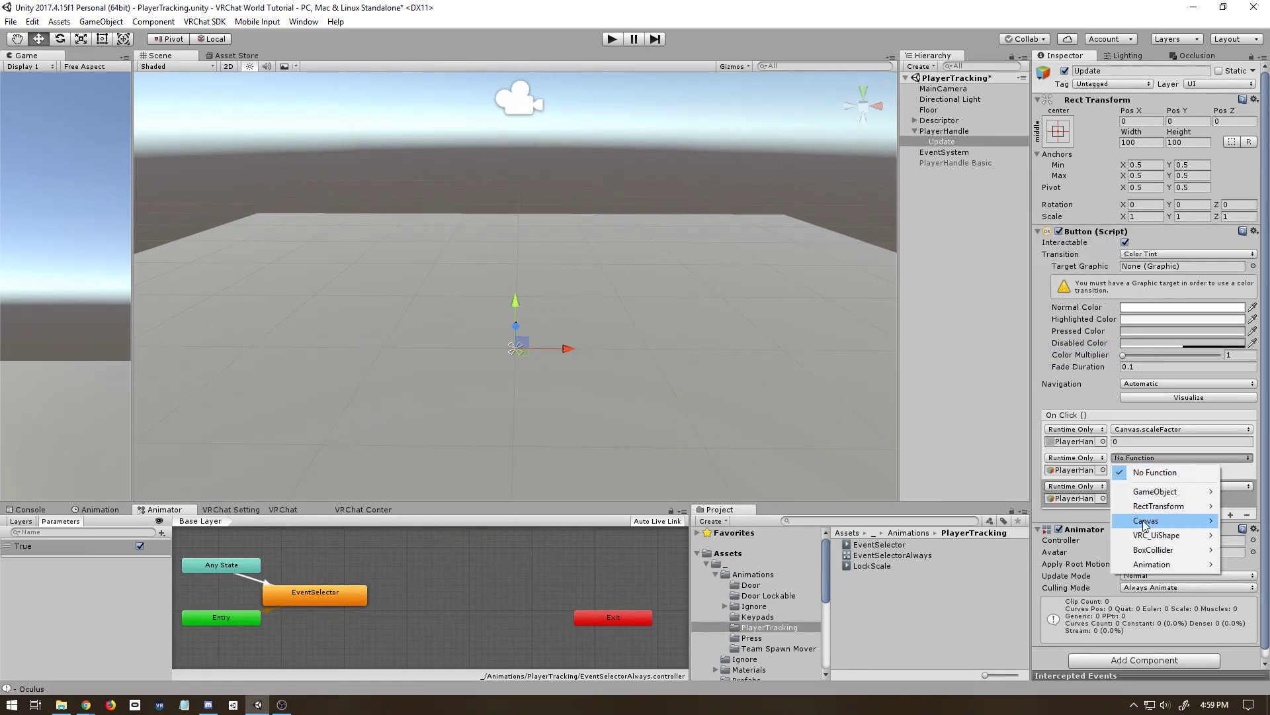
mouse_move(1165, 520)
left_click(1015, 375)
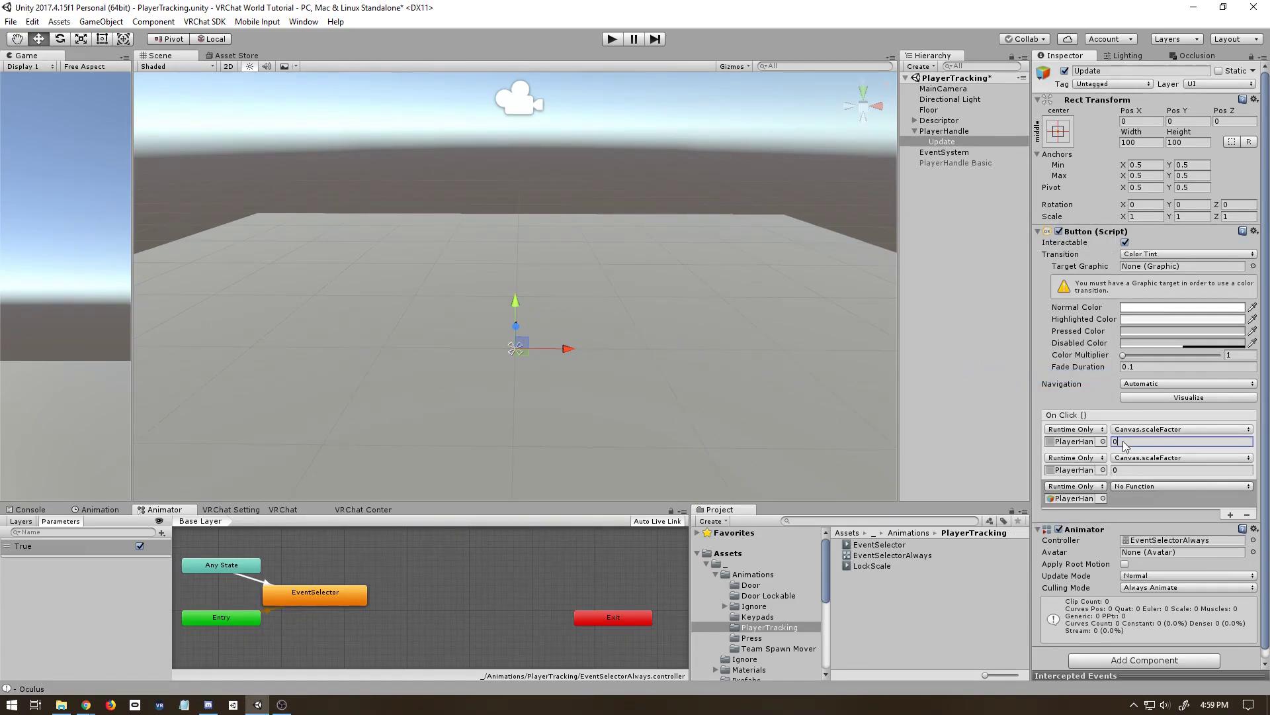
left_click(1134, 469)
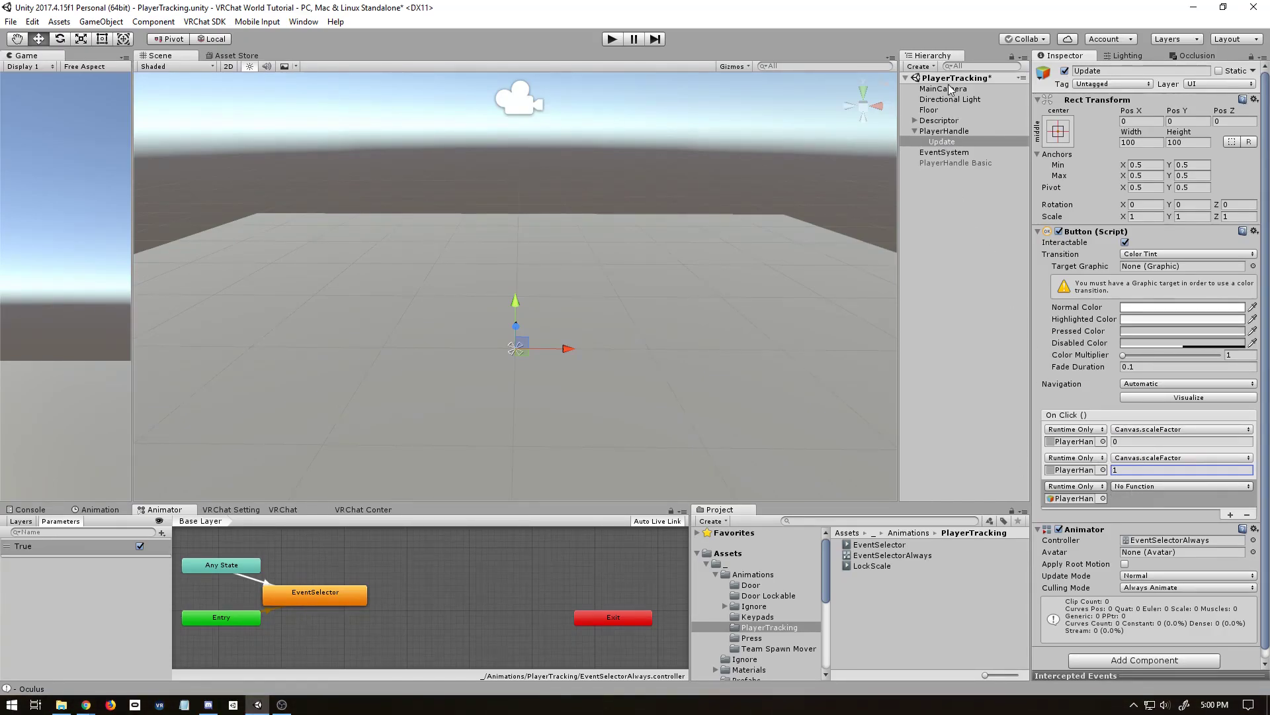
Step: Check PlayerHandle's components and set the third On Click event of Update's Button to Animation.Sample
left_click(953, 131)
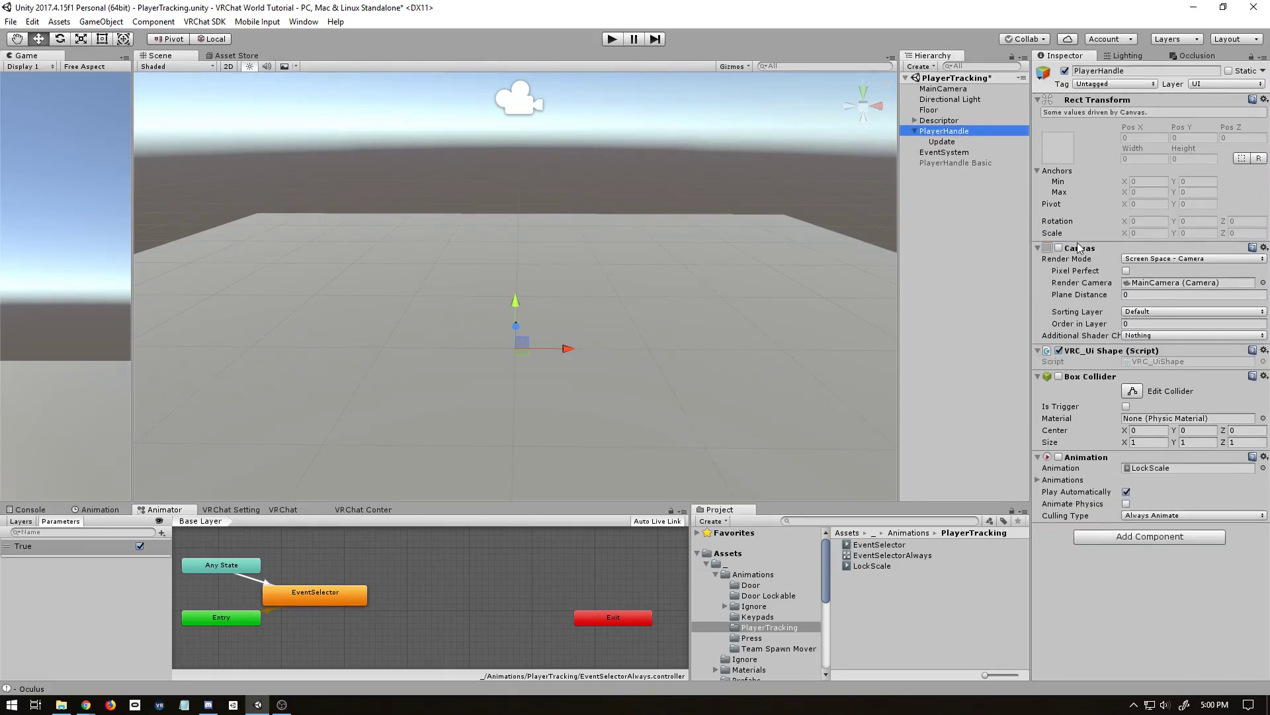
left_click(946, 142)
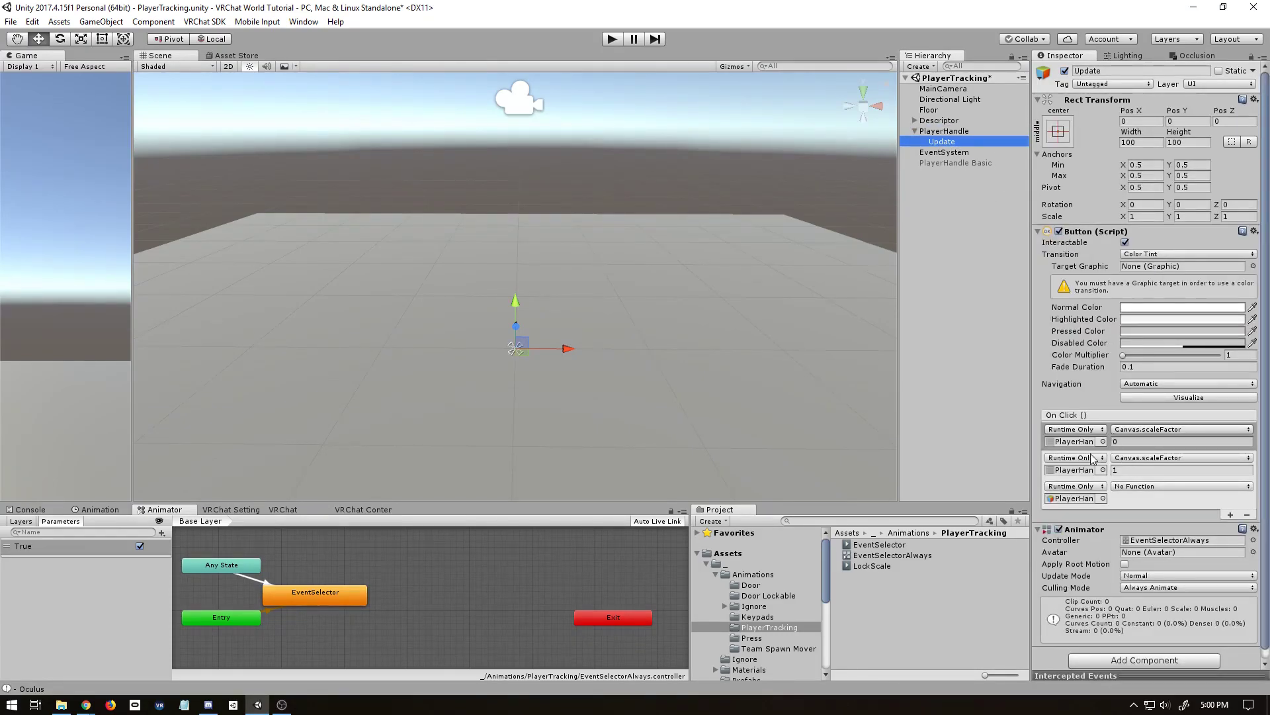
left_click(1129, 487)
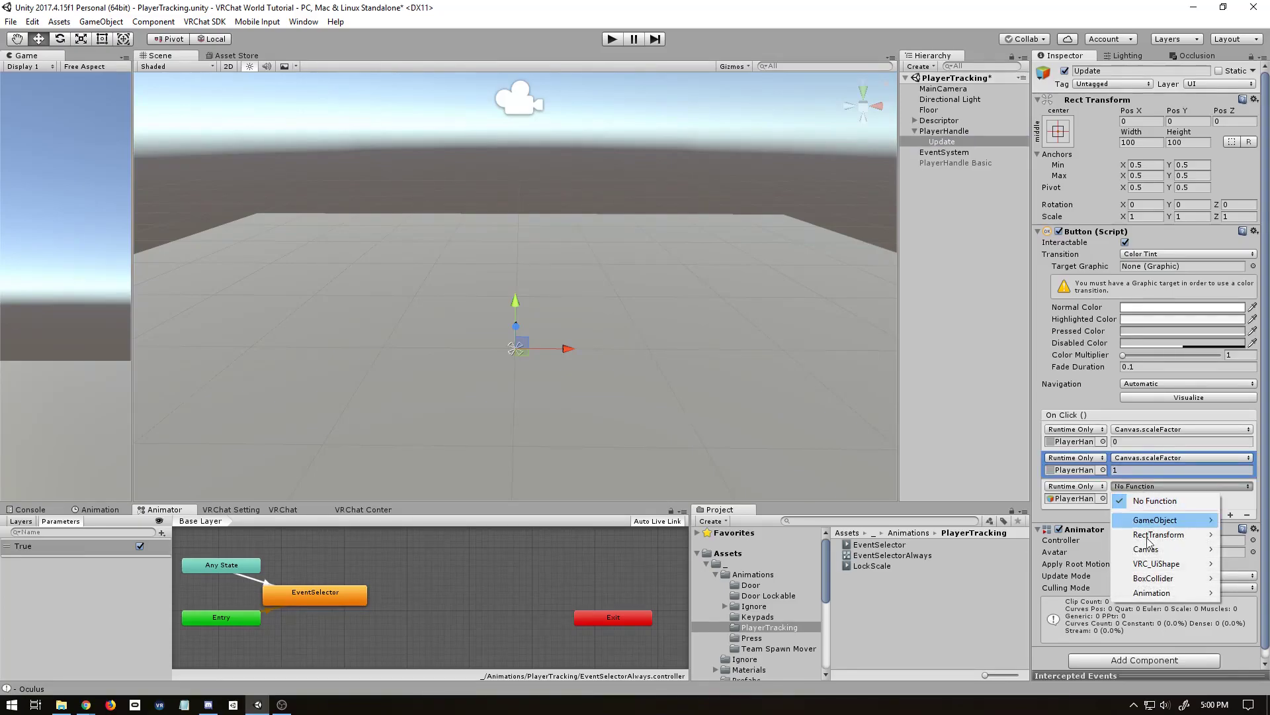
mouse_move(1140, 596)
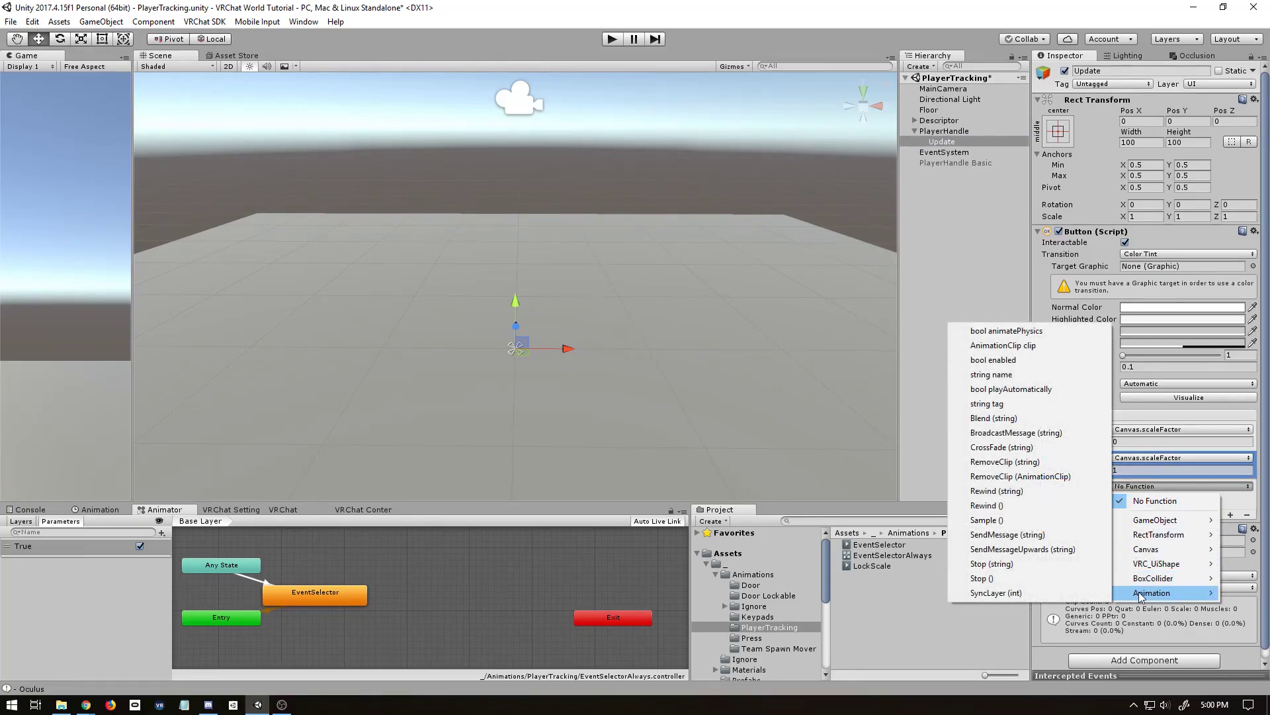
left_click(999, 521)
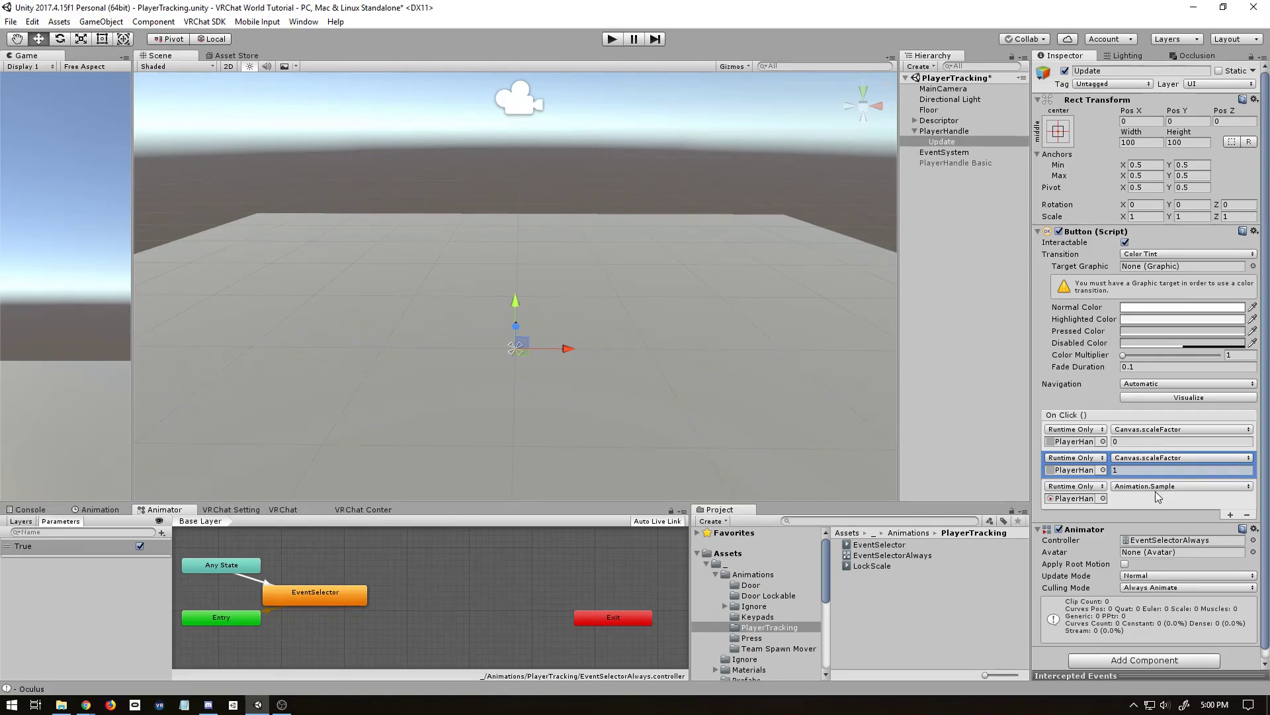
Step: Add a test cube as a child of PlayerHandle
left_click(946, 131)
key("Down")
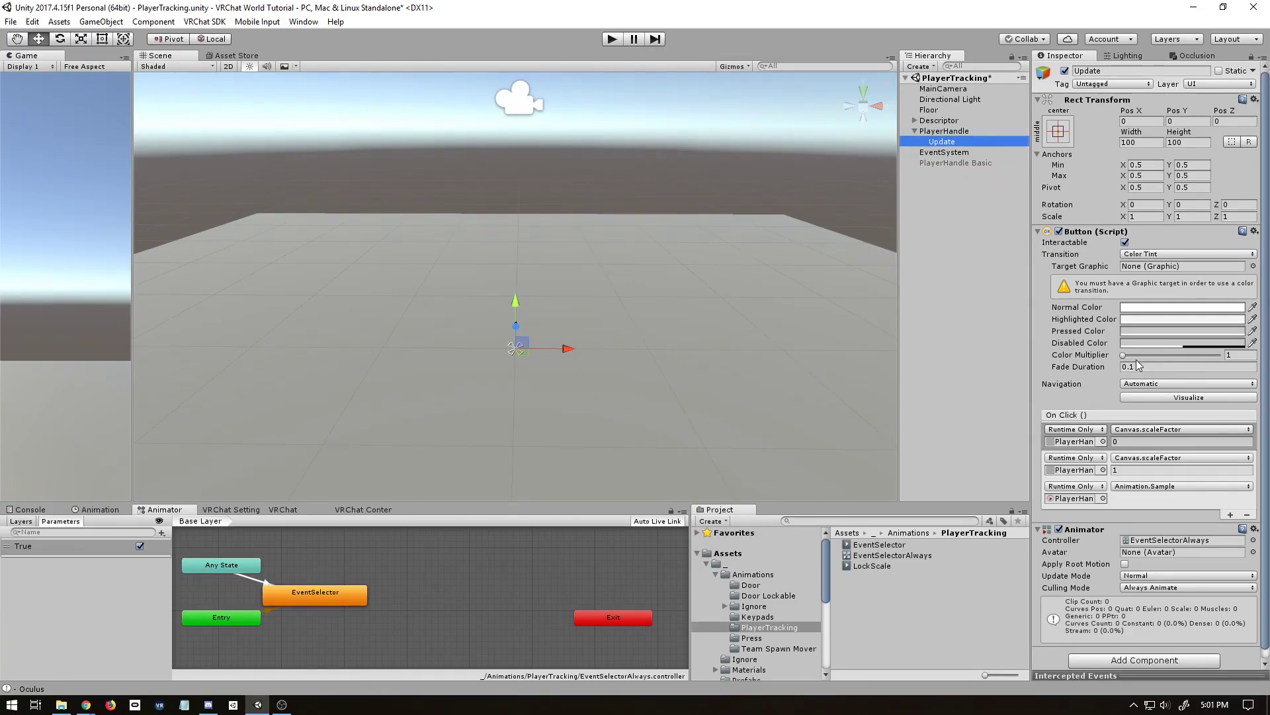
key("Up")
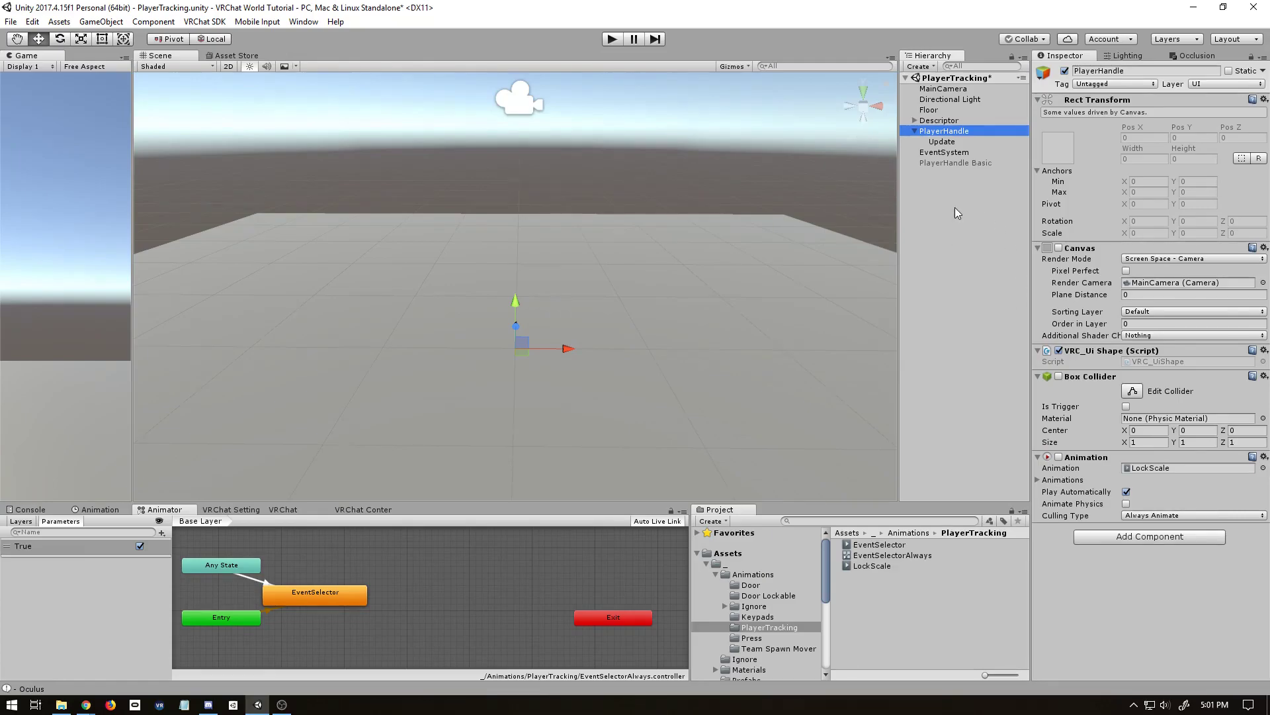
right_click(959, 131)
mouse_move(1005, 258)
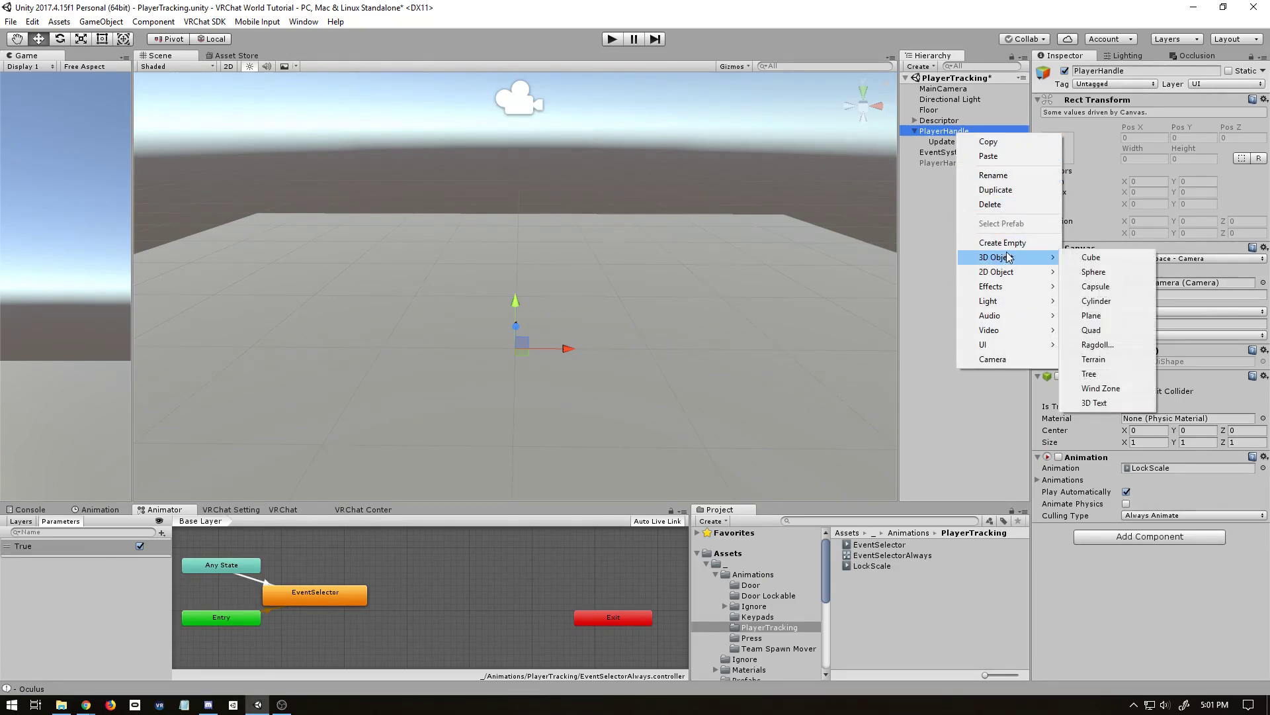
left_click(1075, 257)
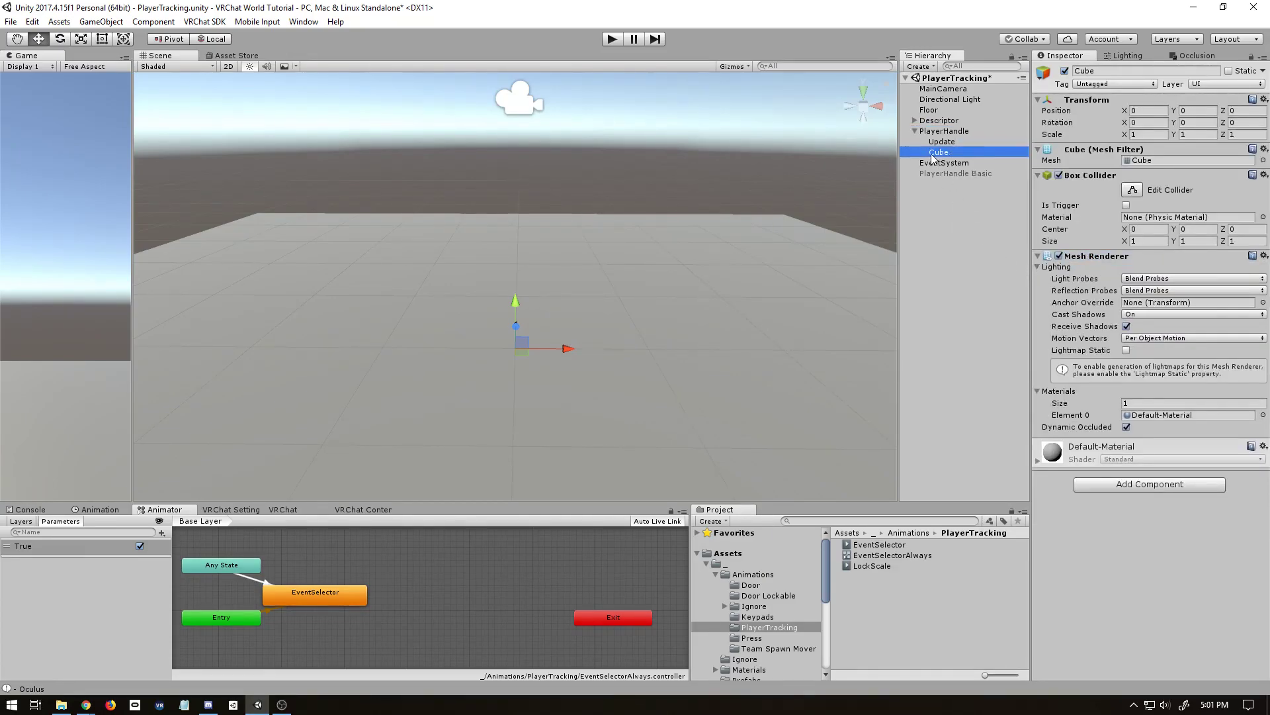
Step: Test PlayerHandle briefly in play mode and delete the cube beneath it after stopping
left_click(945, 131)
left_click(1136, 234)
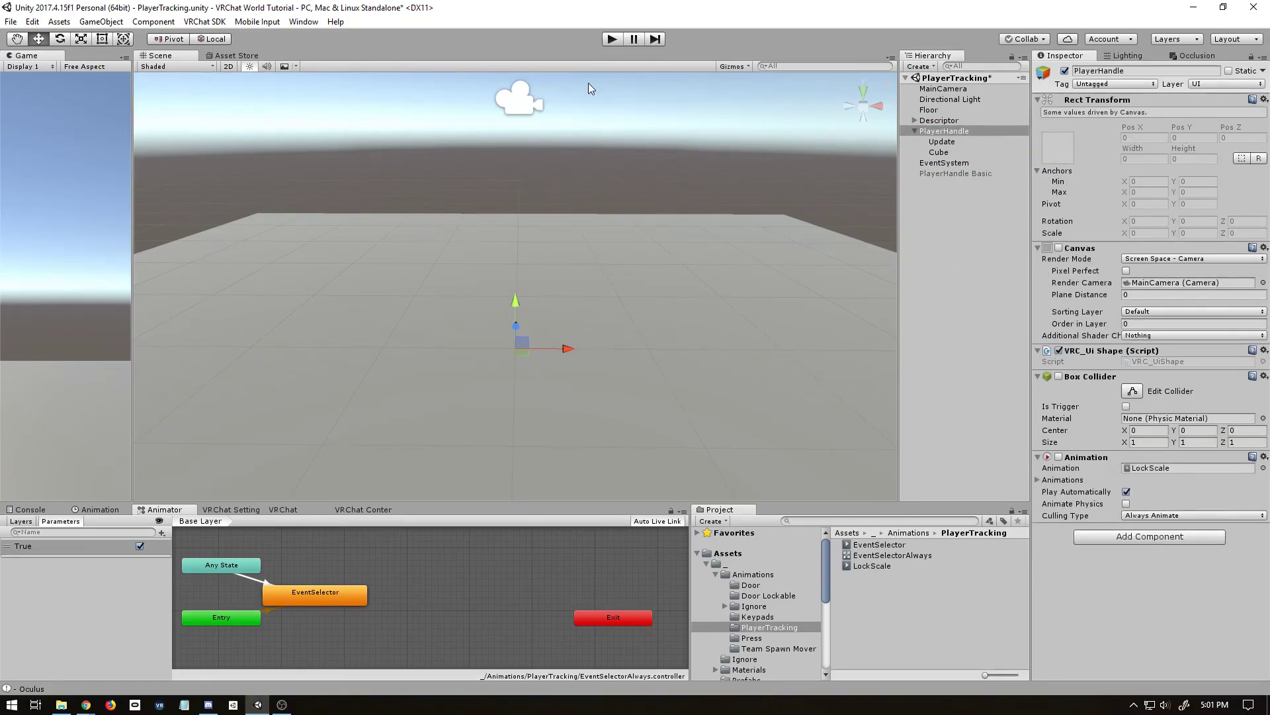
left_click(610, 40)
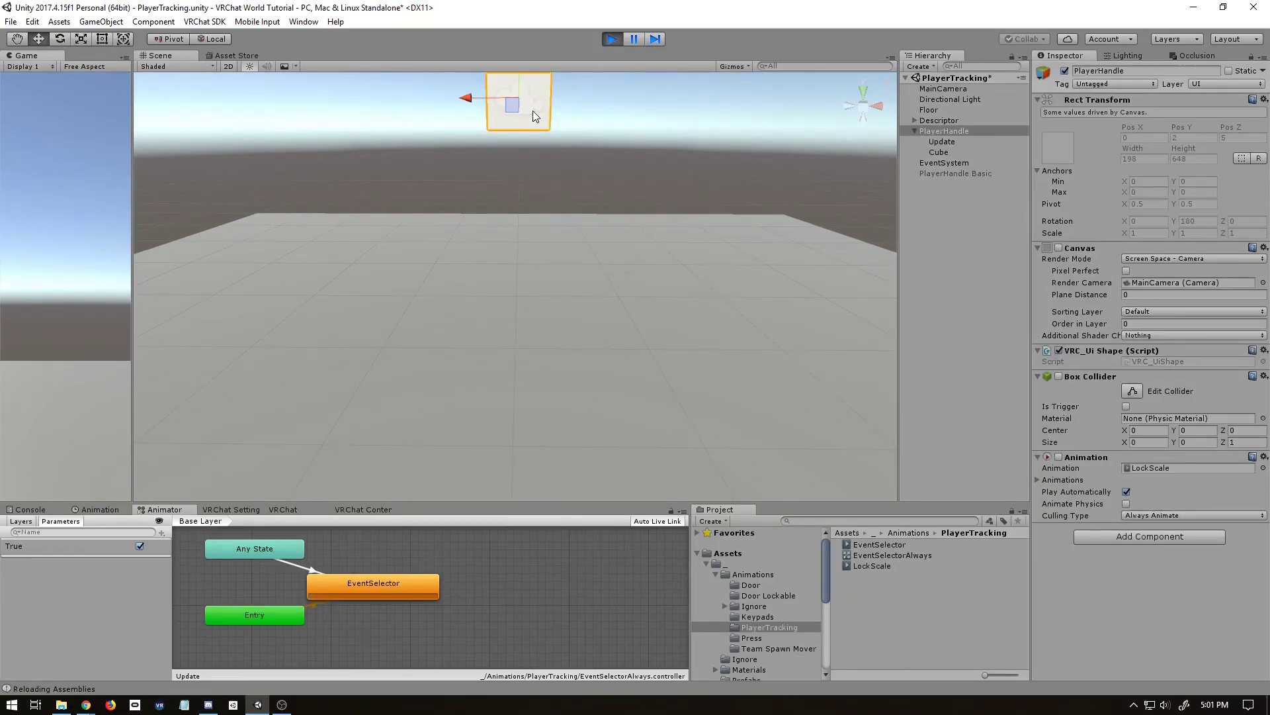
left_click(614, 39)
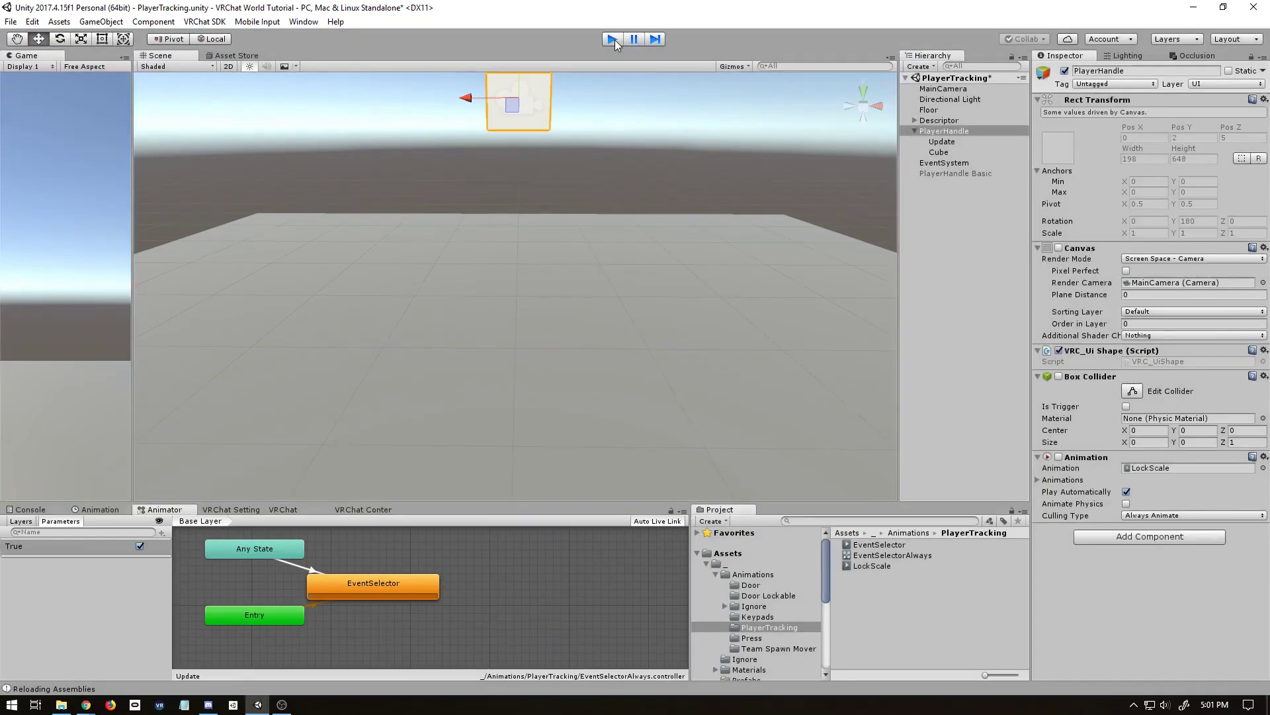
right_click(940, 153)
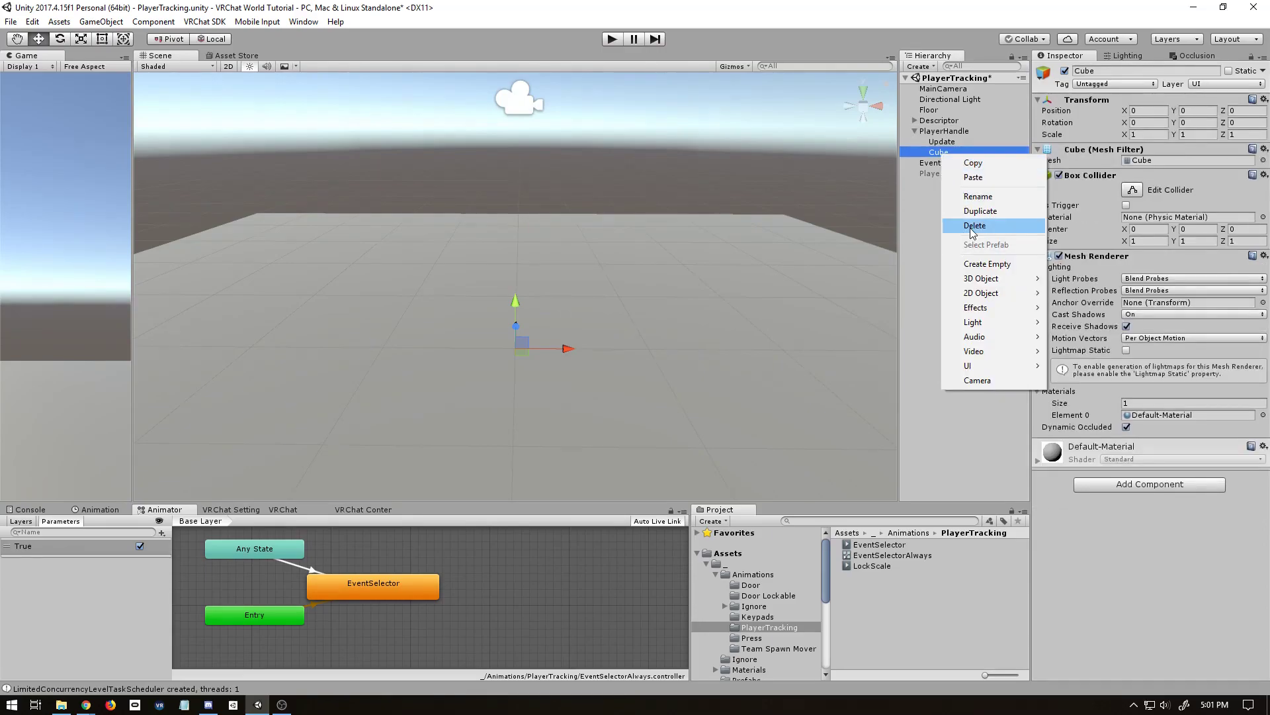
left_click(973, 225)
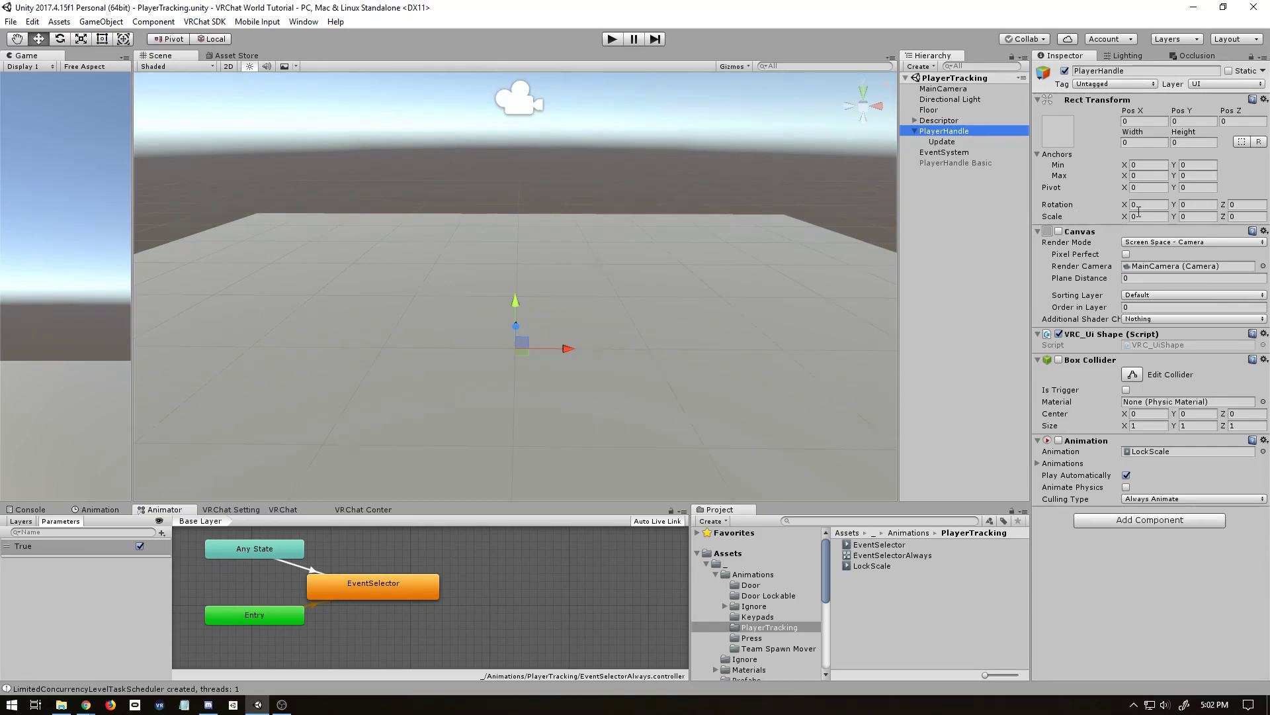
Step: Set PlayerHandle's scale to 1 on the X, Y and Z axes
left_click(1139, 217)
type("1")
key("Tab")
type("1")
key("Tab")
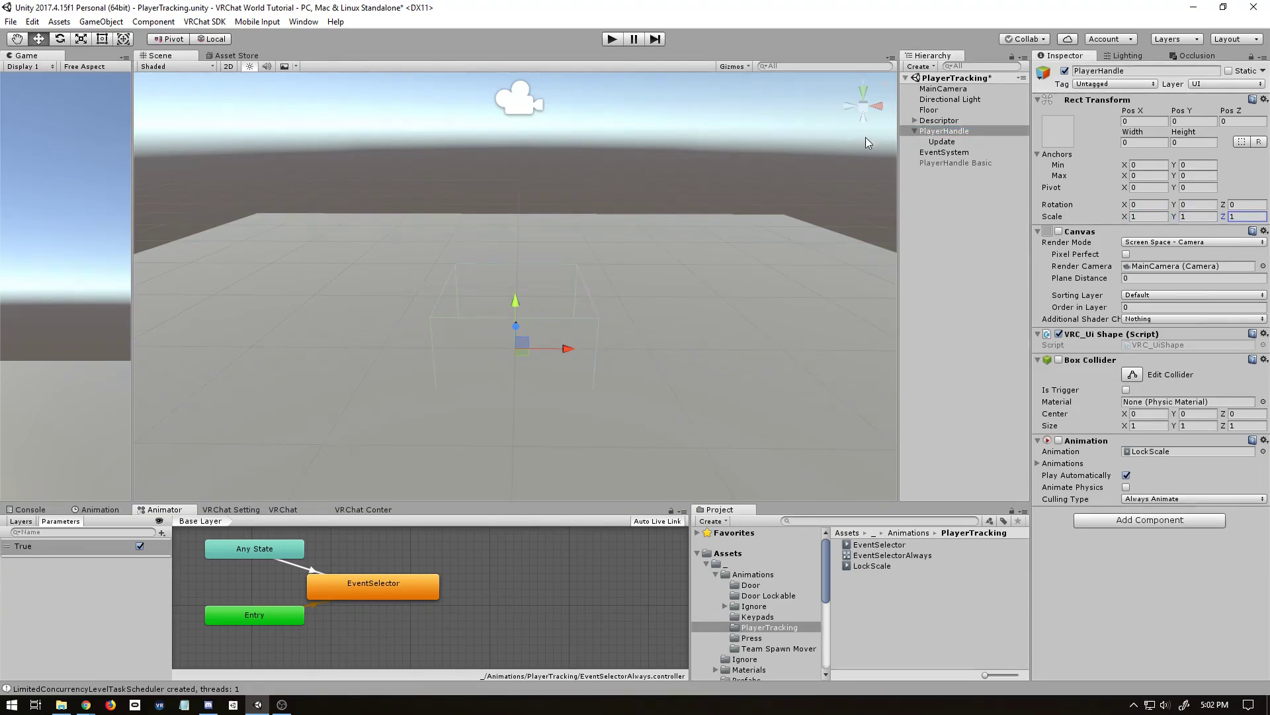
Step: Create a new cube under the rescaled PlayerHandle
right_click(946, 131)
mouse_move(980, 249)
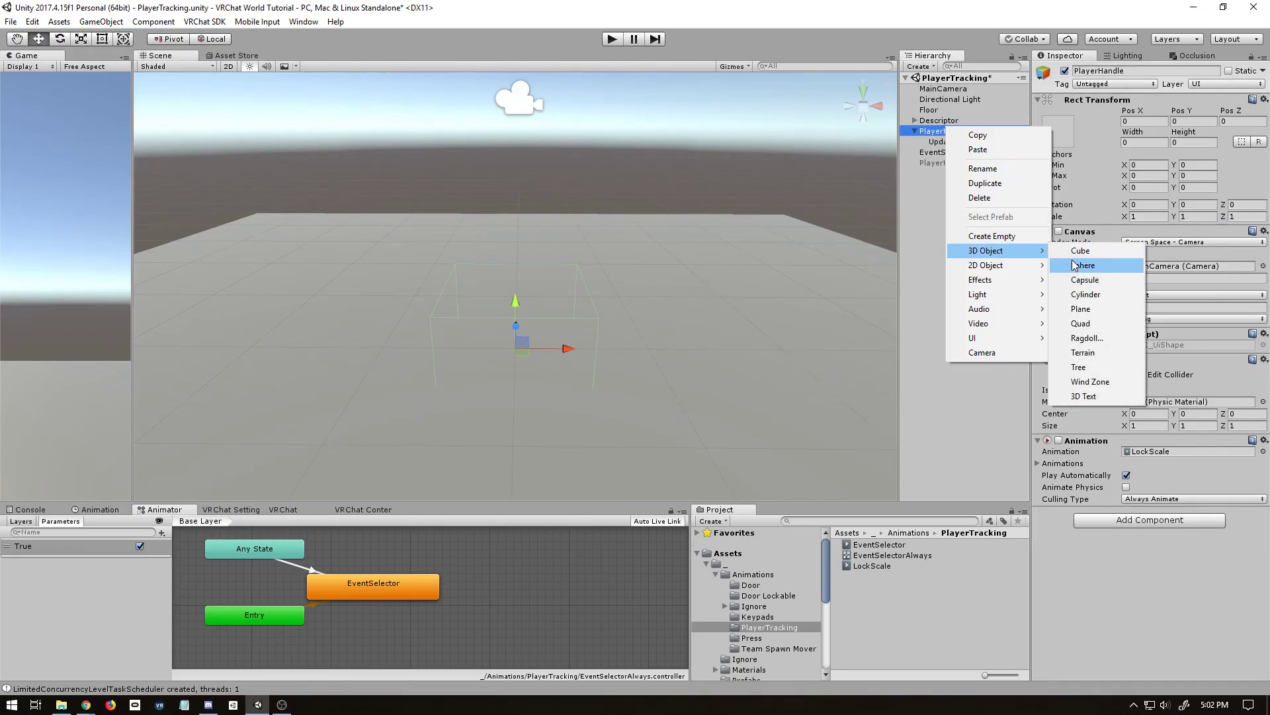
left_click(1066, 252)
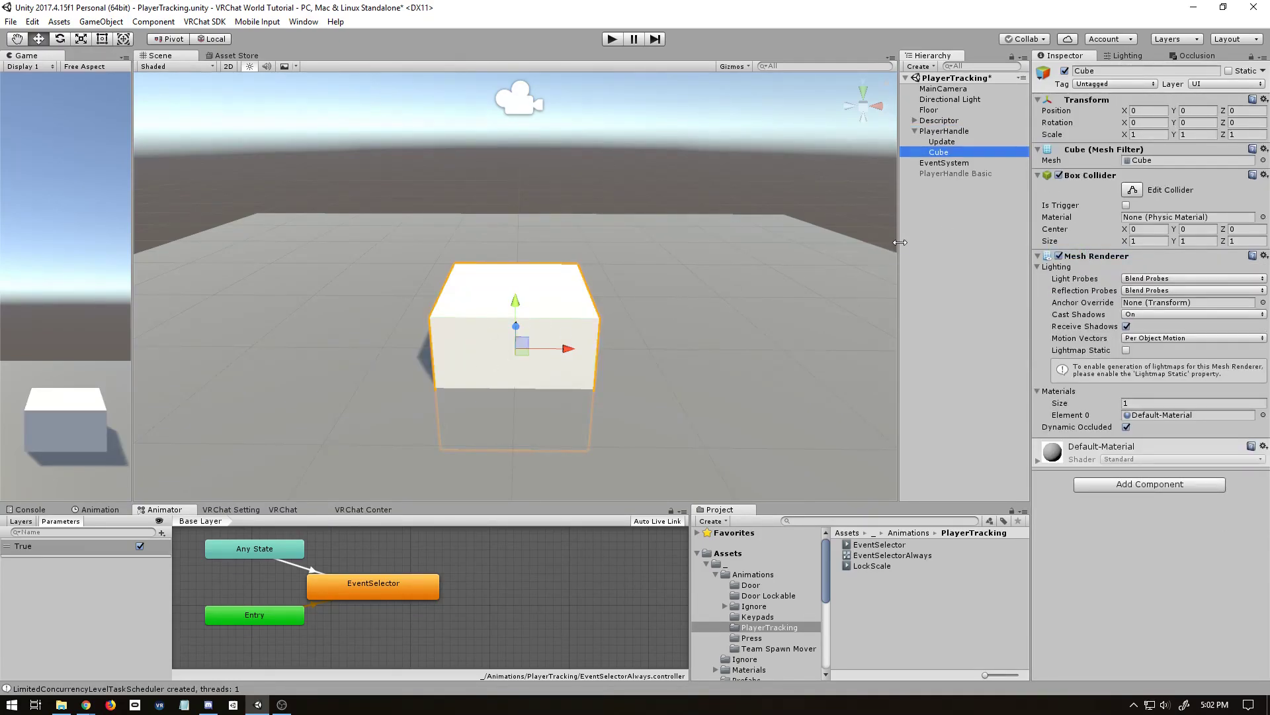
Step: Undo the cube's creation under PlayerHandle and create an empty root-level object named Follow Sphere
key("ctrl+z")
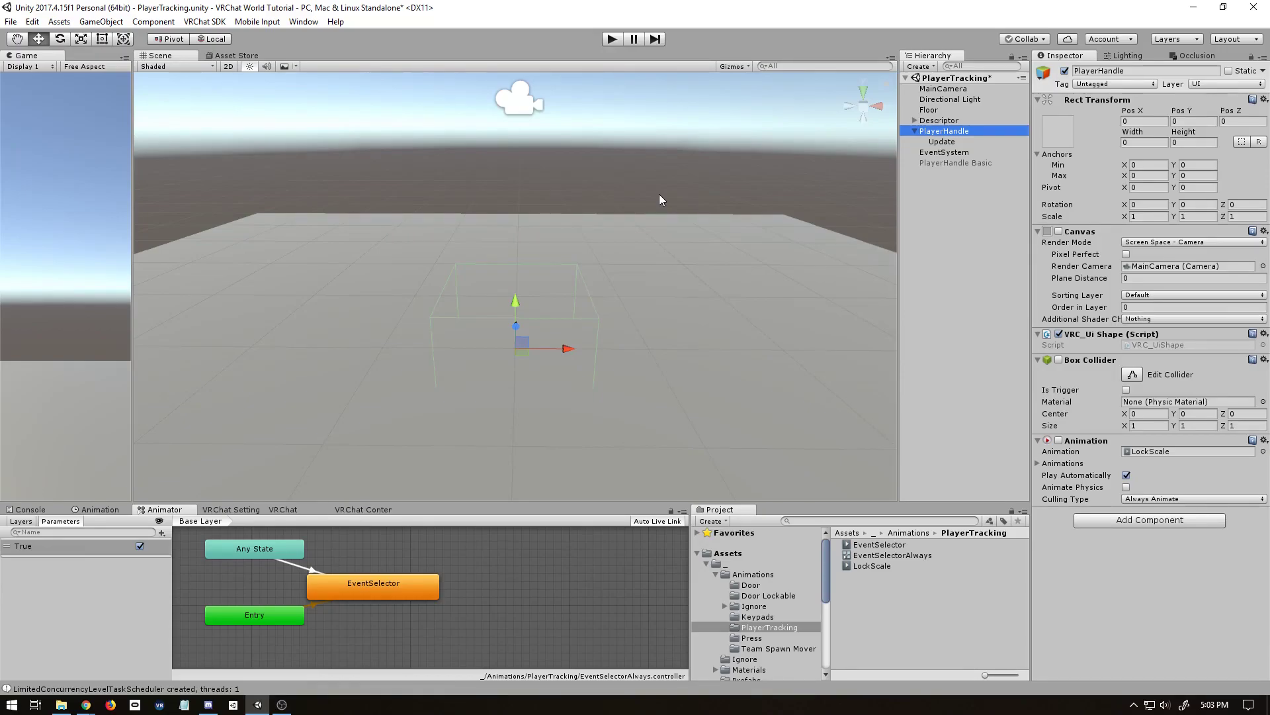
right_click(951, 196)
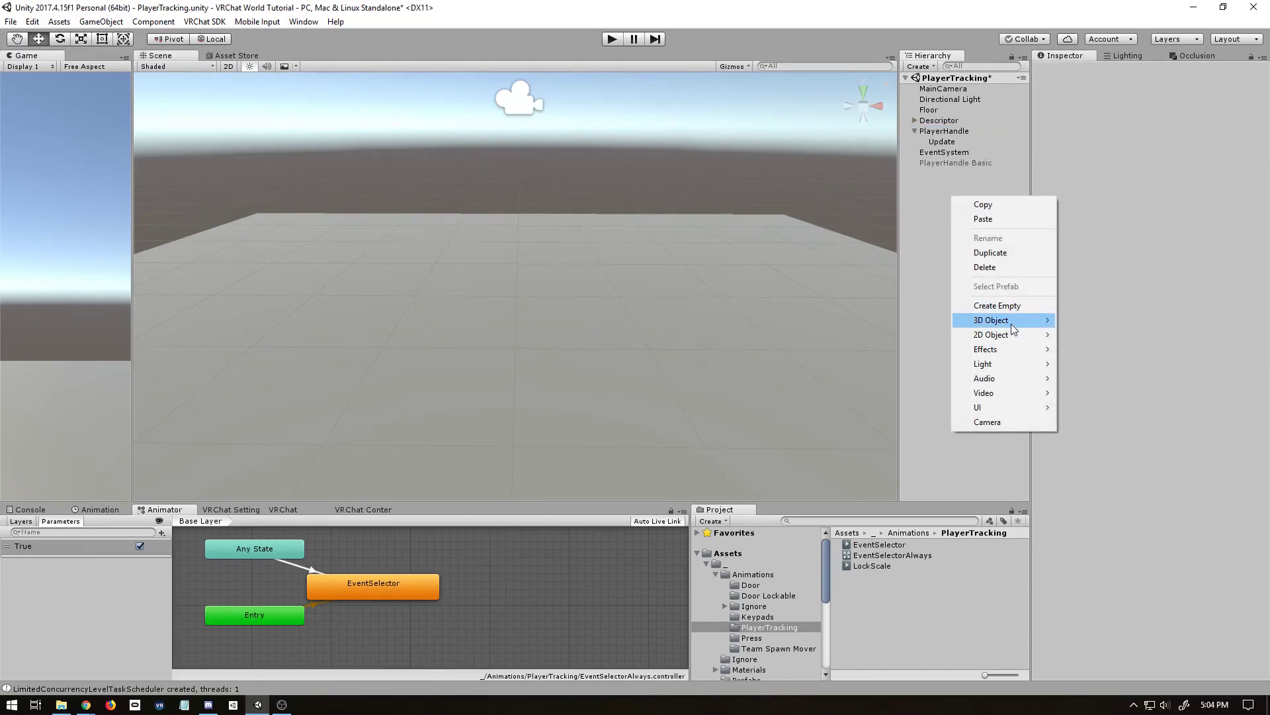
left_click(997, 305)
left_click(936, 171)
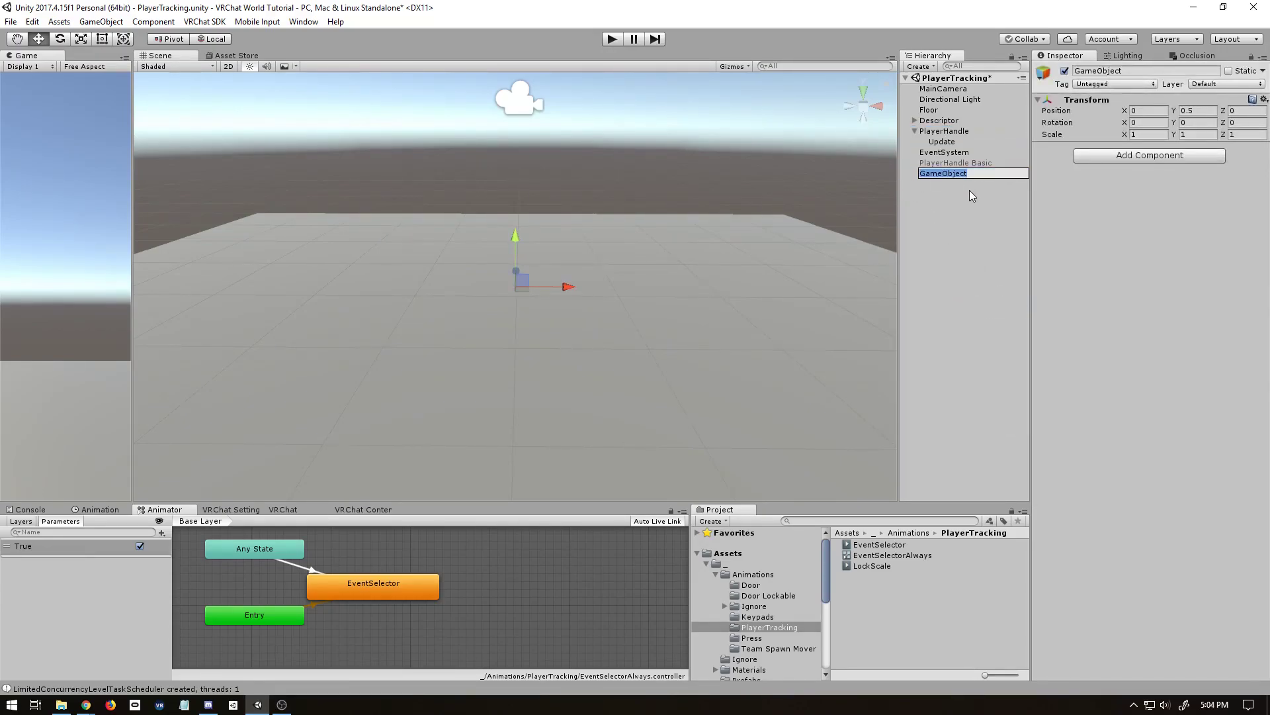
type("Follow Sphere")
key("Return")
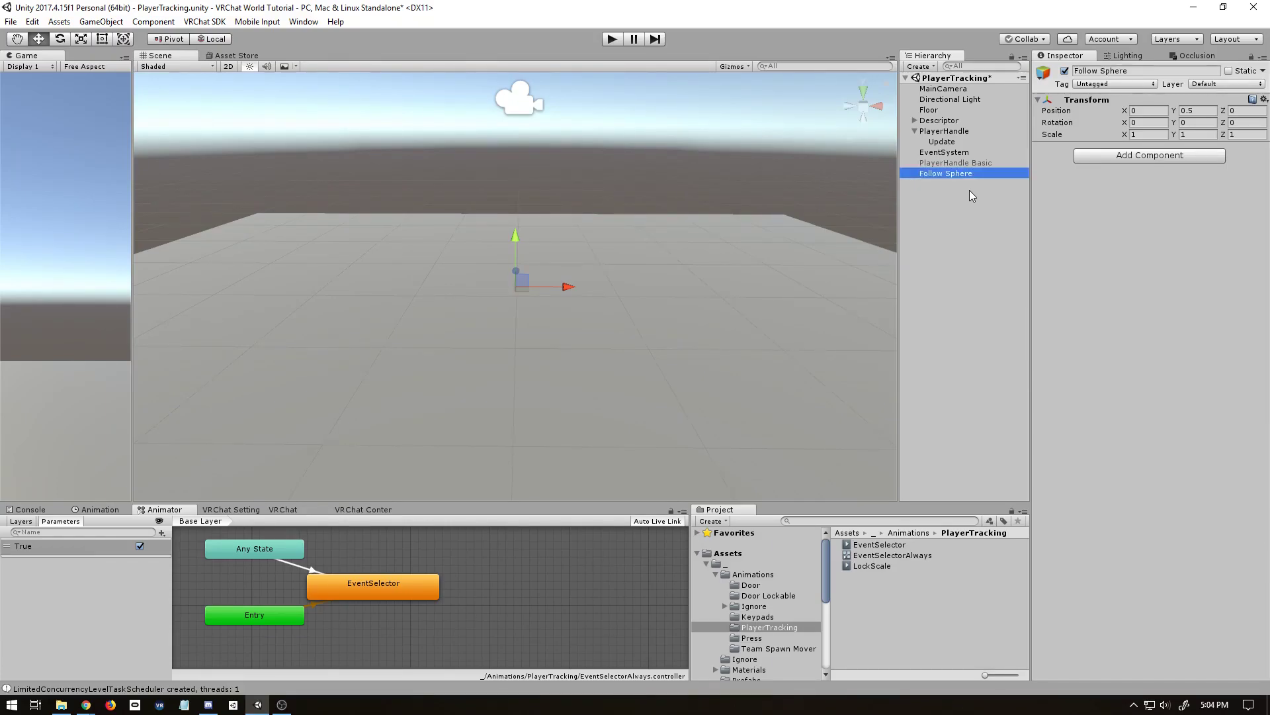
Step: Reset Follow Sphere's position to 0 on all axes and add a 3D sphere as its child
right_click(1121, 100)
left_click(1125, 104)
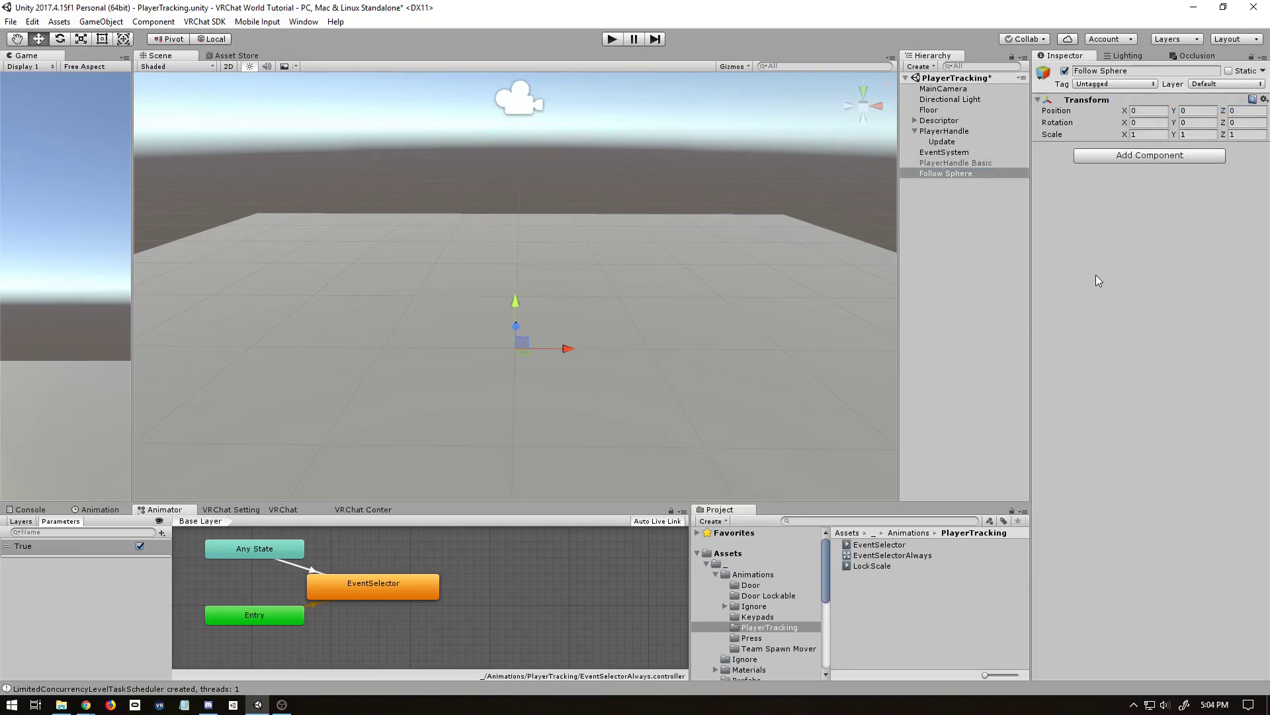
right_click(959, 174)
mouse_move(1012, 297)
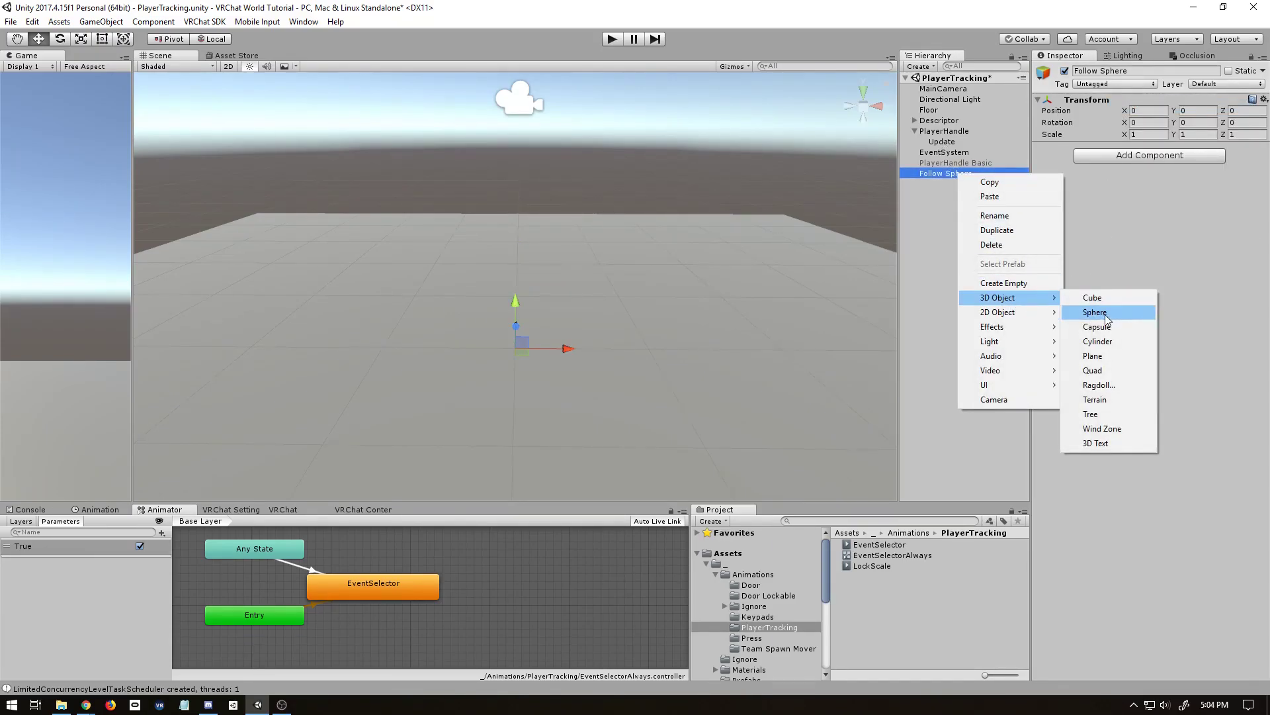
left_click(1104, 314)
Step: Set the child sphere's scale to 0.2 on the X, Y and Z axes
left_click(1153, 135)
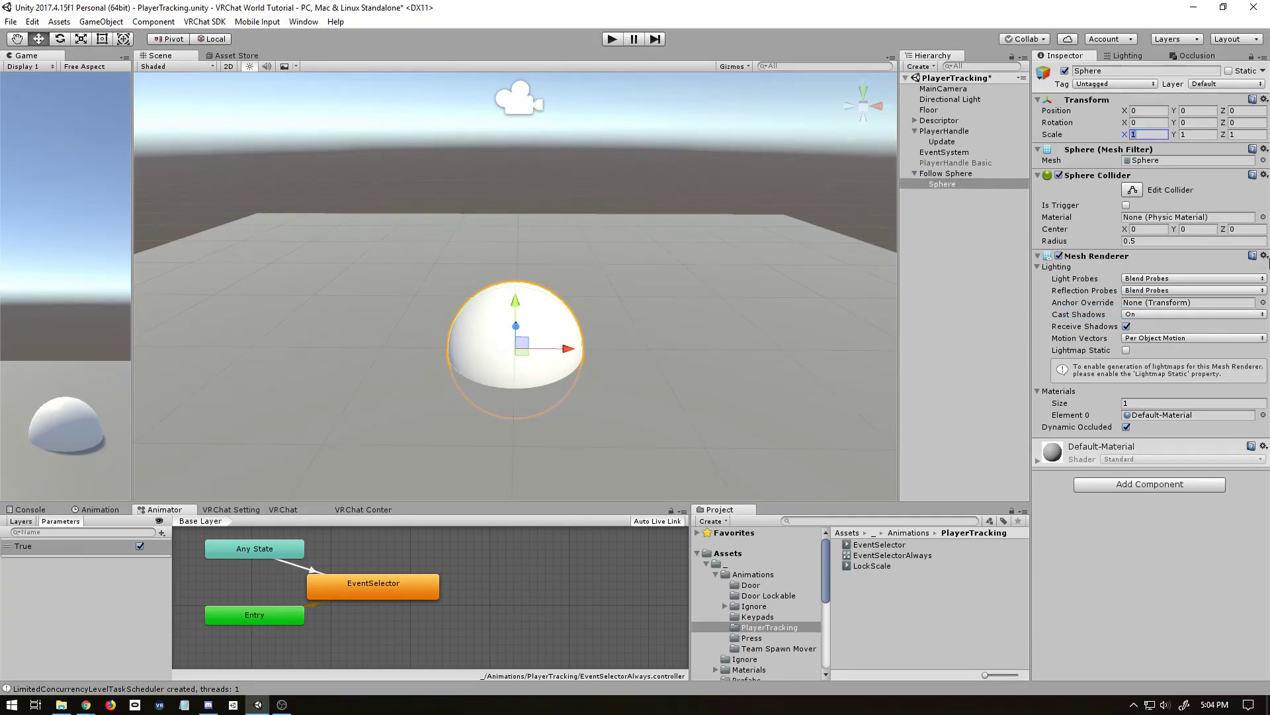
type("0.2")
key("Tab")
type("0.2")
key("Tab")
type("0.2")
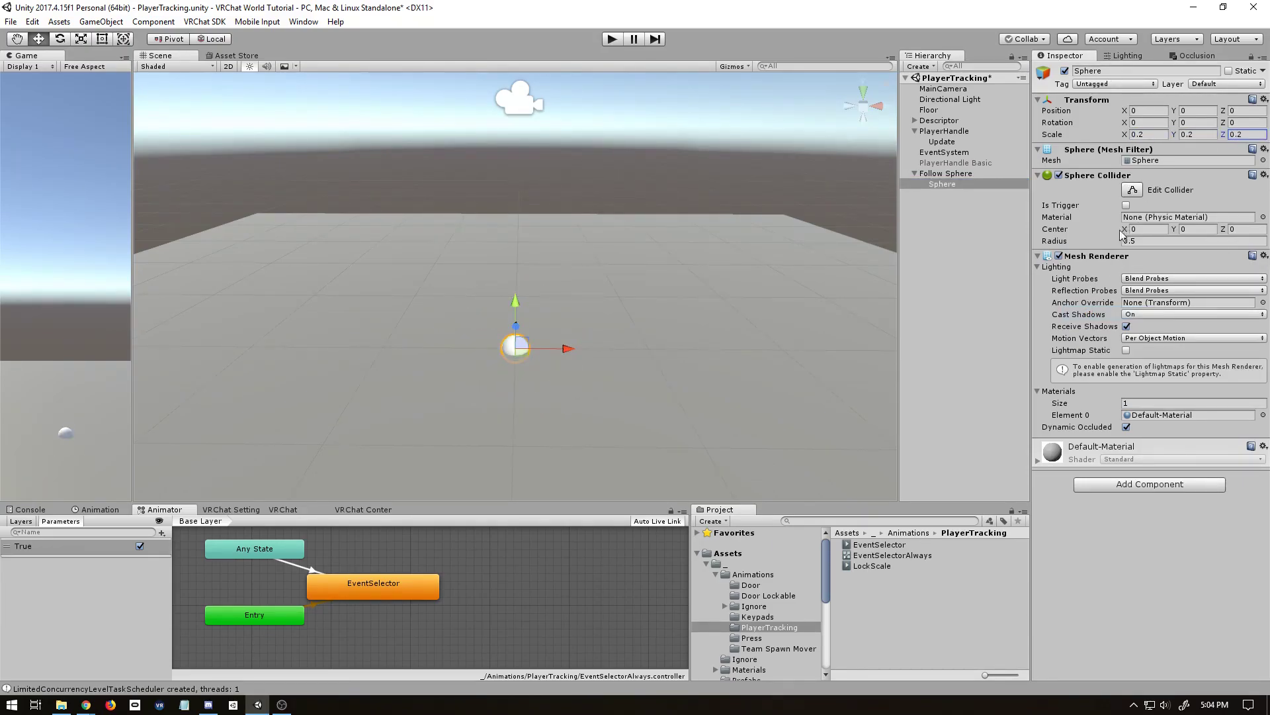
Step: Remove the sphere's Sphere Collider and set its Y position to 1.5
right_click(1111, 175)
left_click(1144, 228)
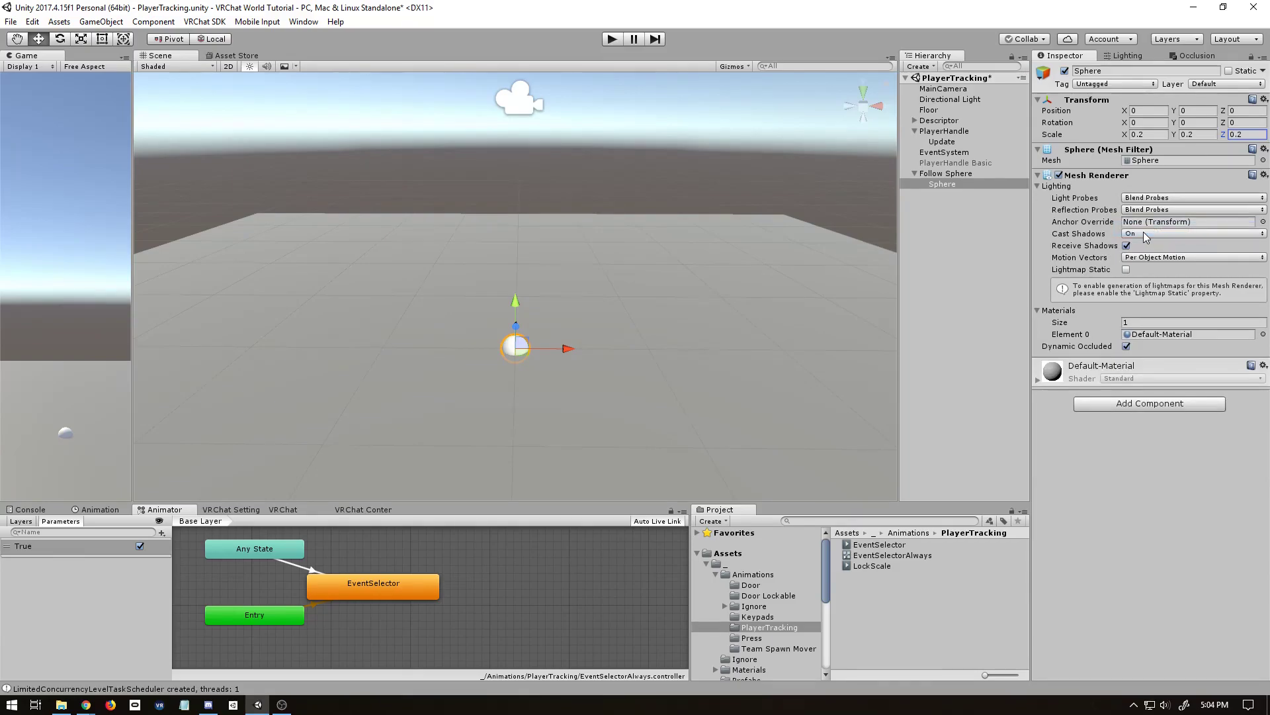
key("q")
left_click(1193, 113)
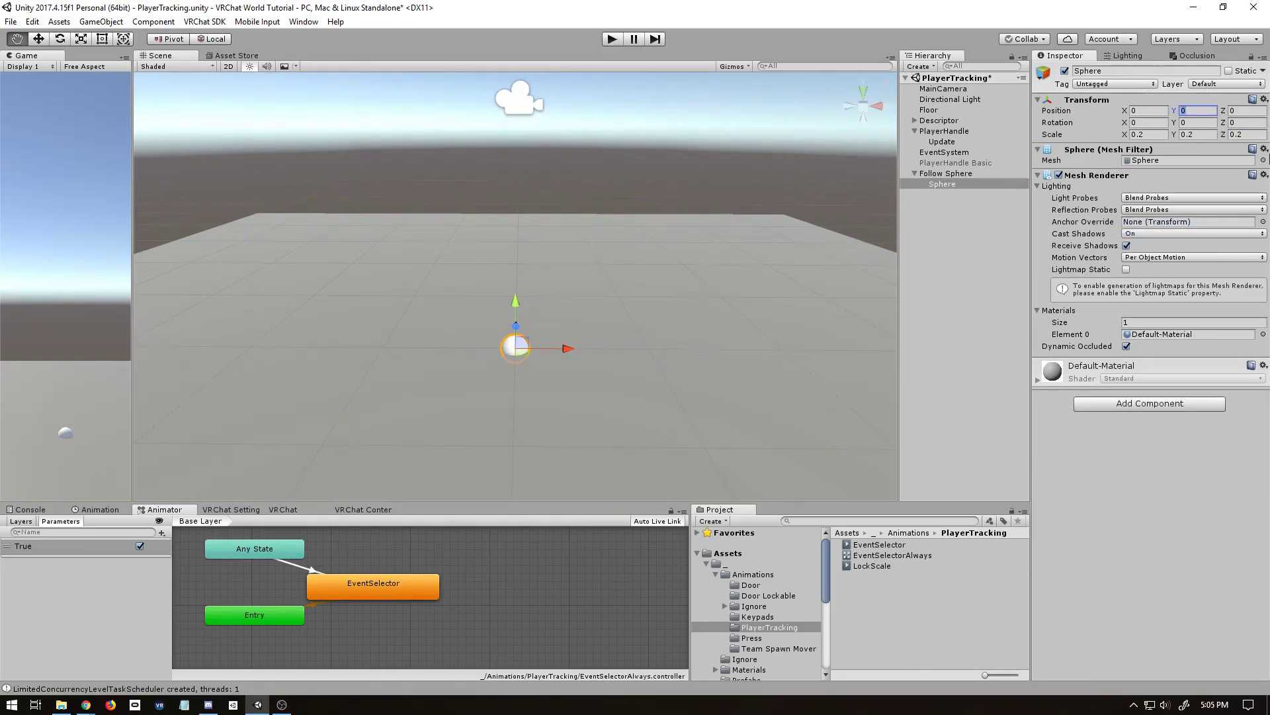
type("w1.5")
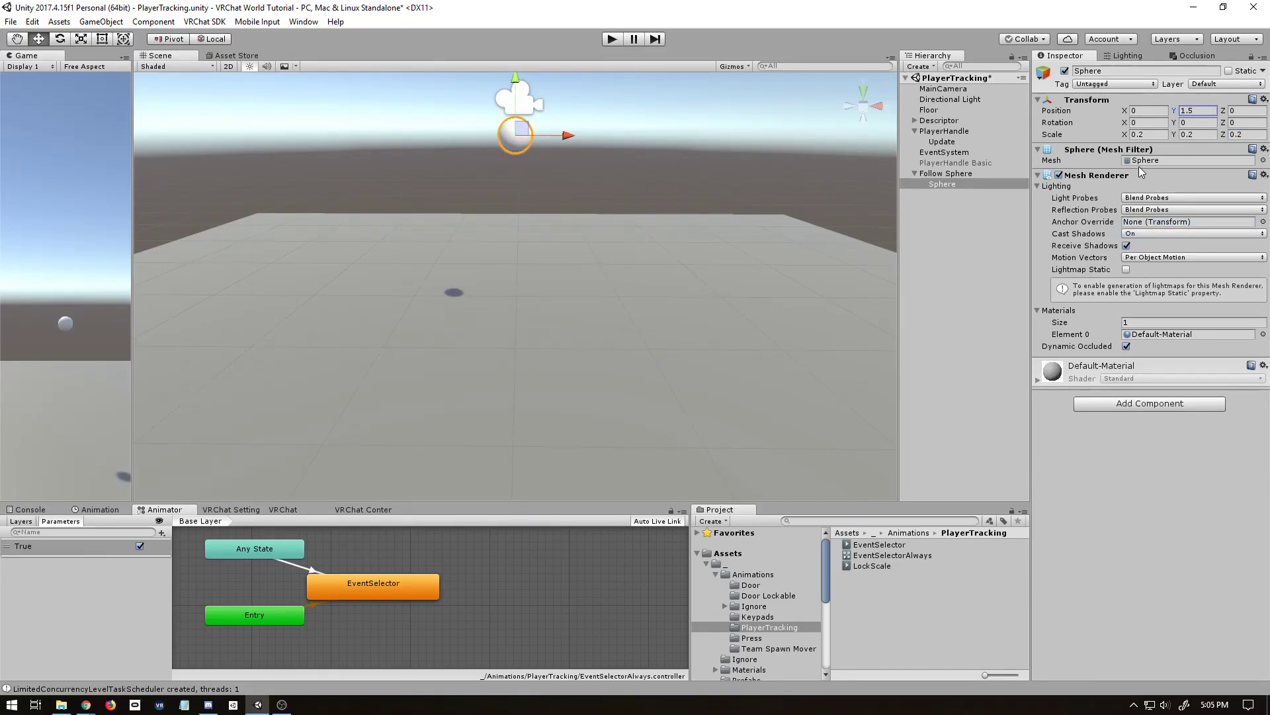
Step: Add a VRC_Object Sync component to the sphere and disable its Allow Collision Transfer option
left_click(1133, 405)
type("vrc_objec")
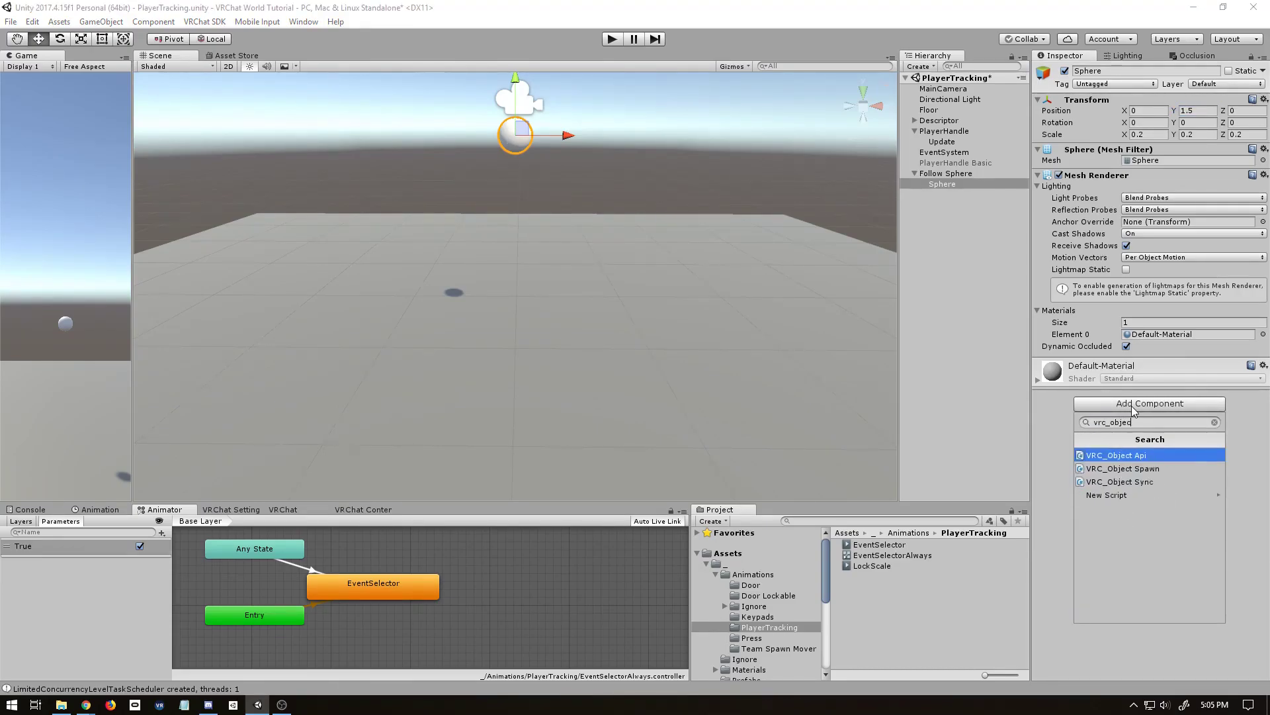
key("Down")
key("Down")
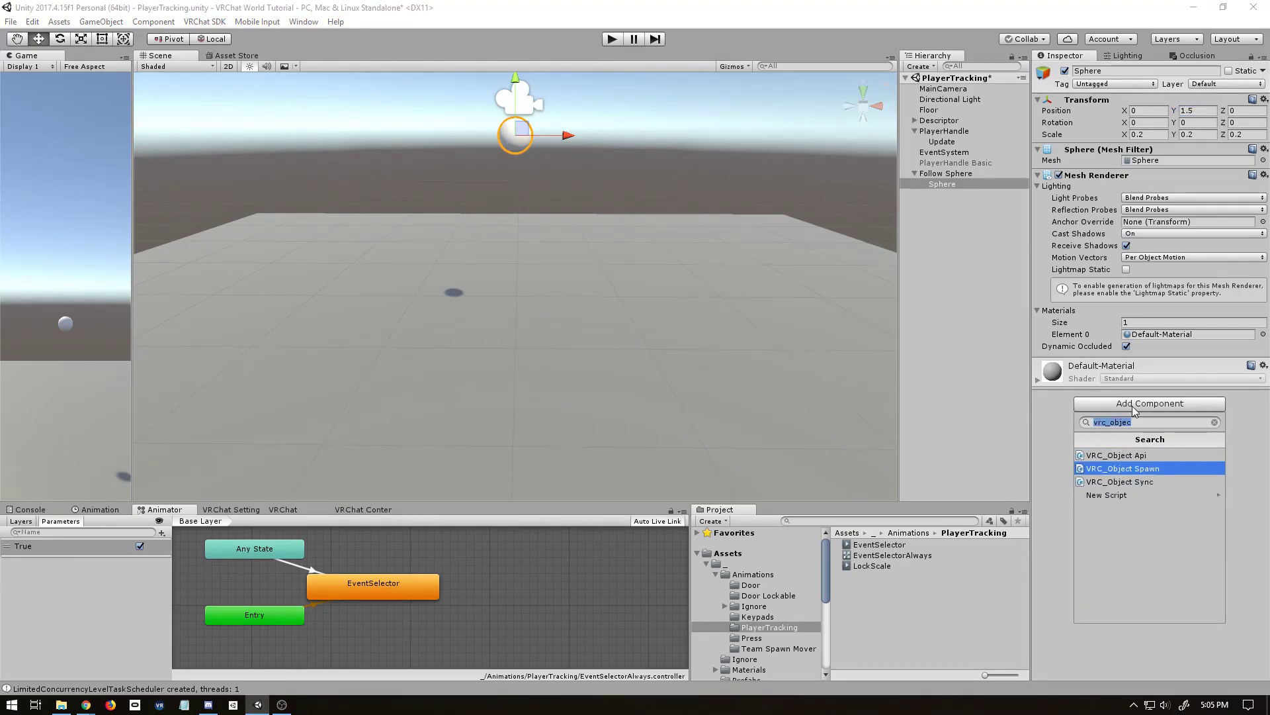
key("Return")
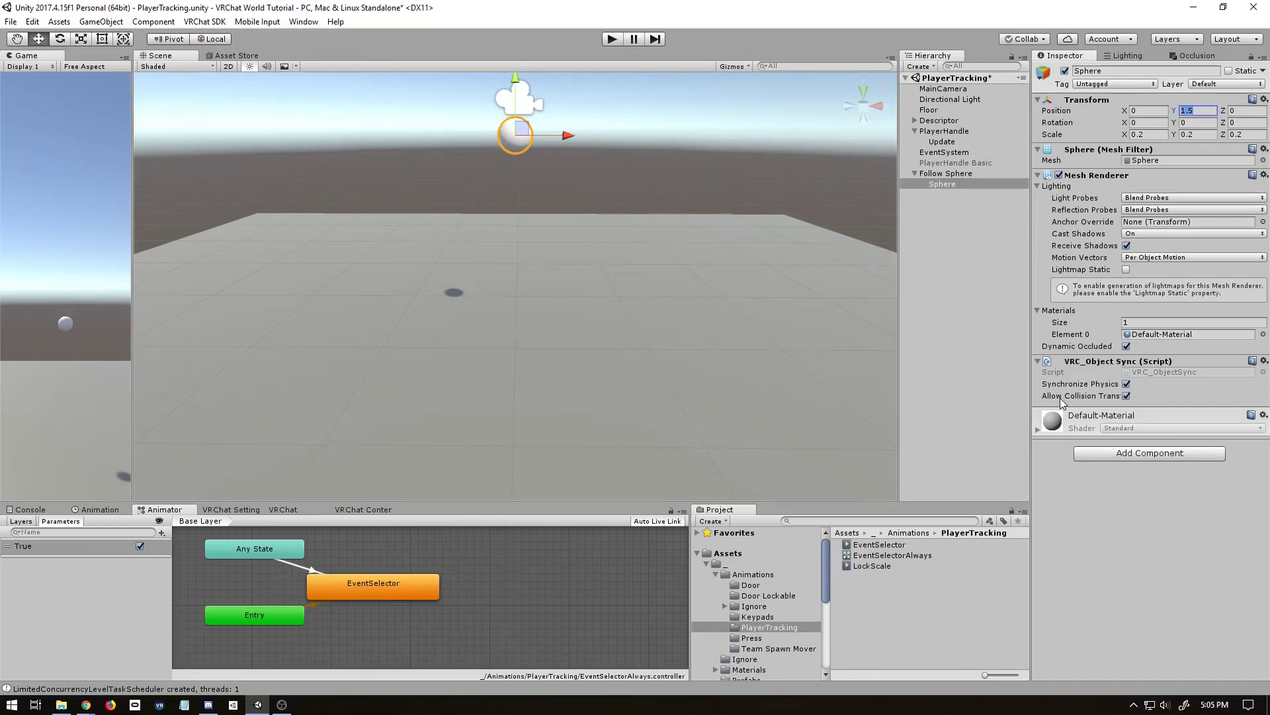
left_click(1127, 397)
key("q")
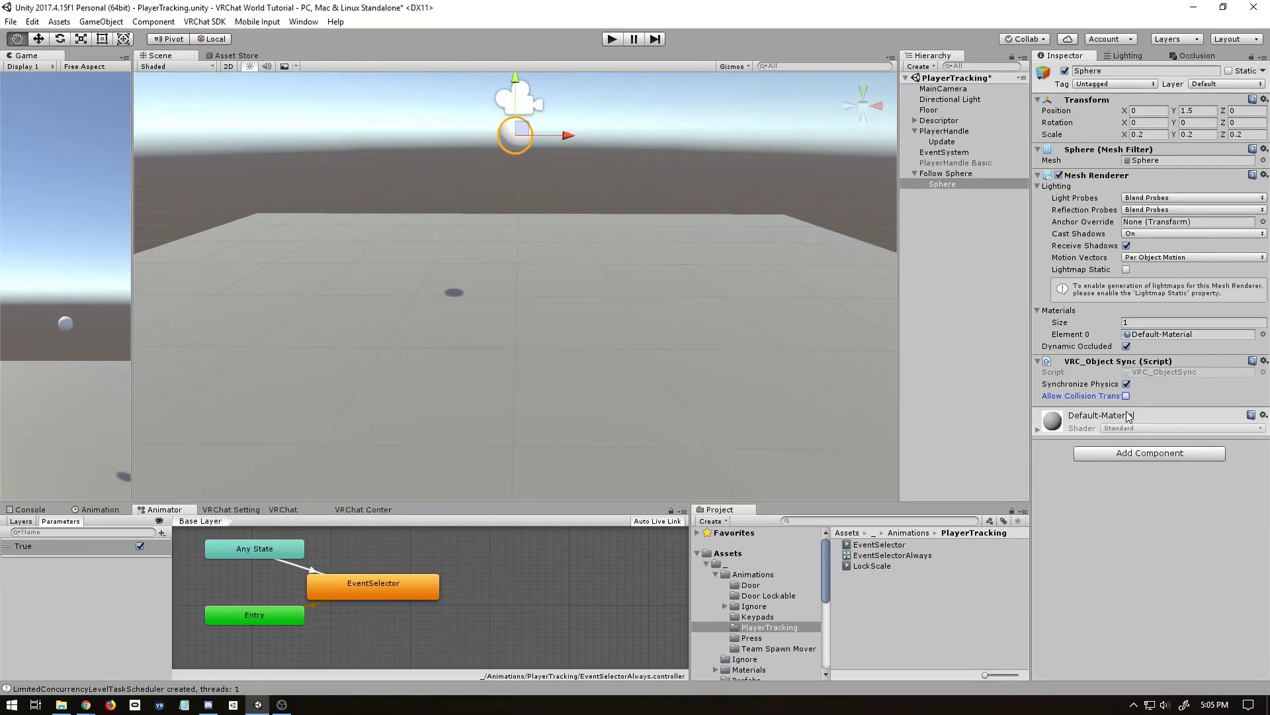
left_click(1086, 502)
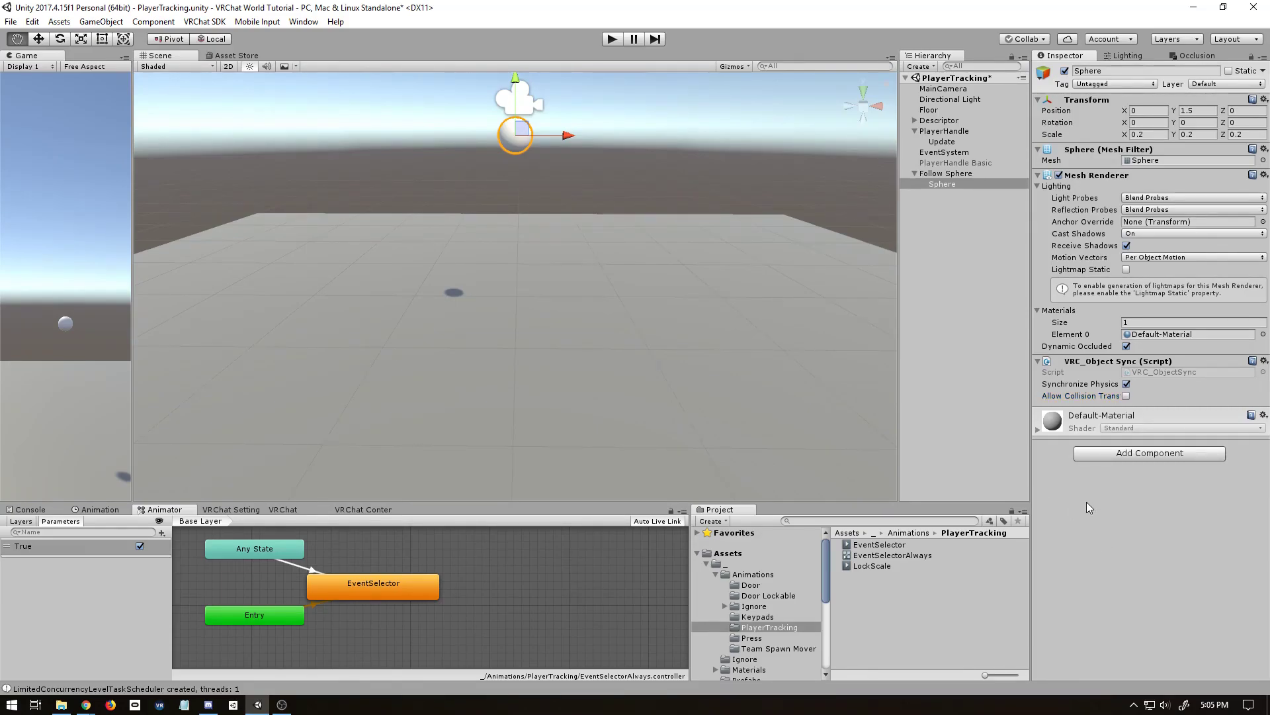
Step: Add the Follow Target script component to the sphere
left_click(1121, 453)
type("follow")
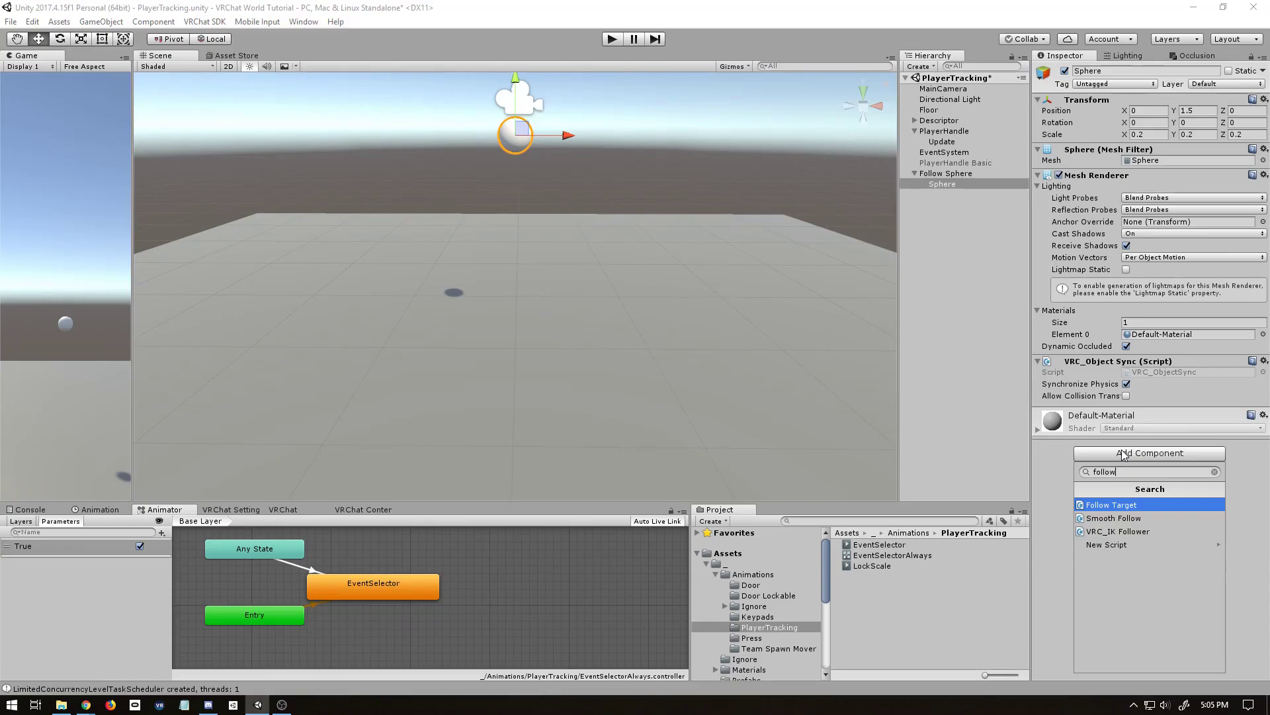
left_click(1112, 505)
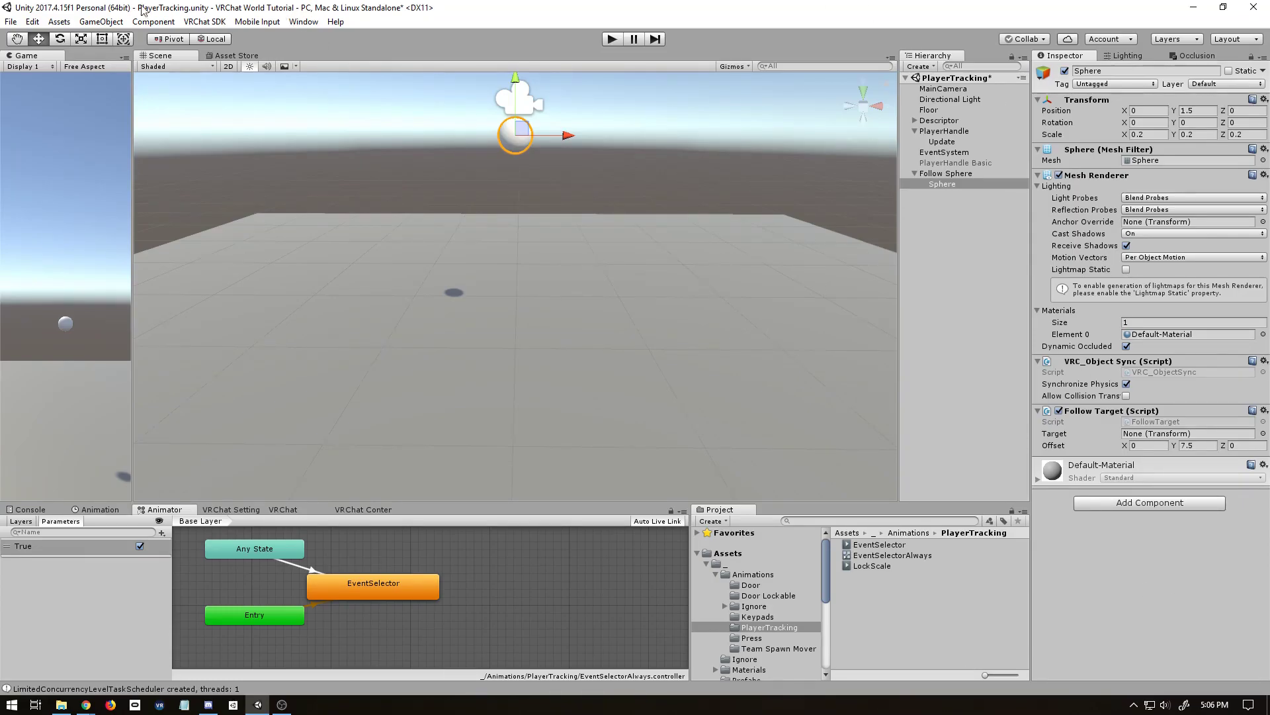
Step: Look up where the Follow Target script comes from: the importable Utility package and the Standard Assets page in the Asset Store
left_click(58, 21)
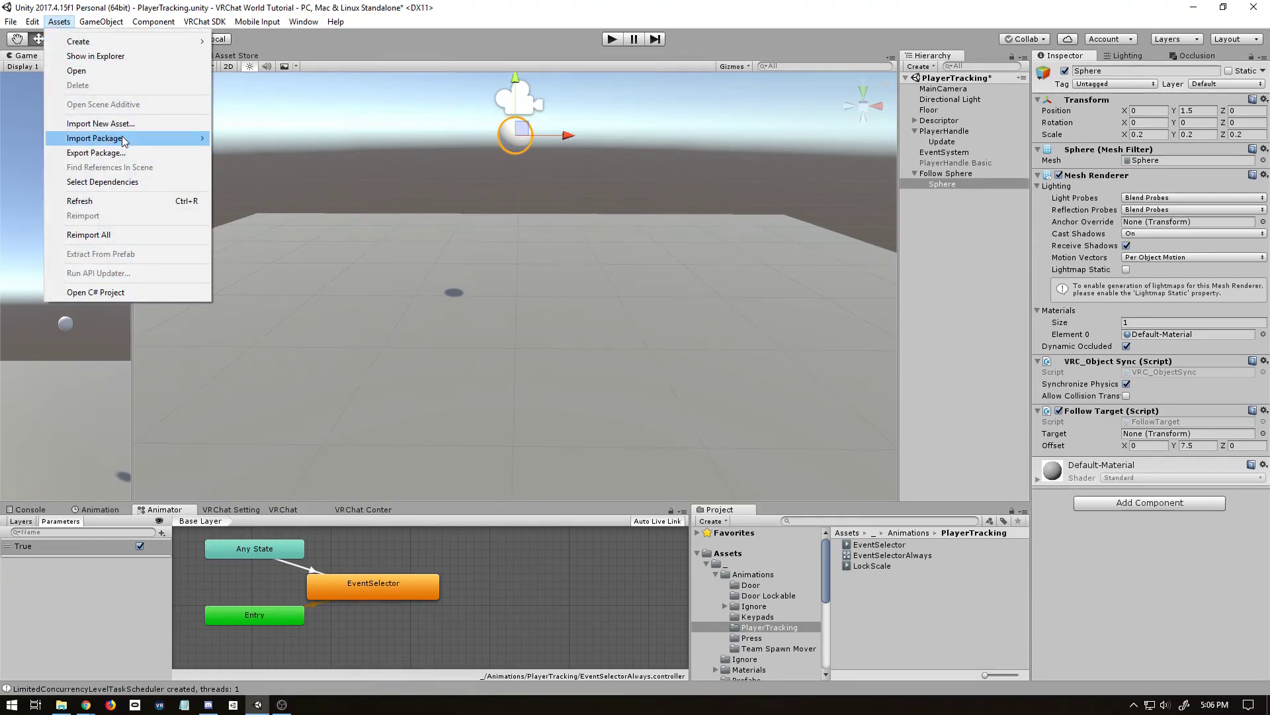
mouse_move(124, 141)
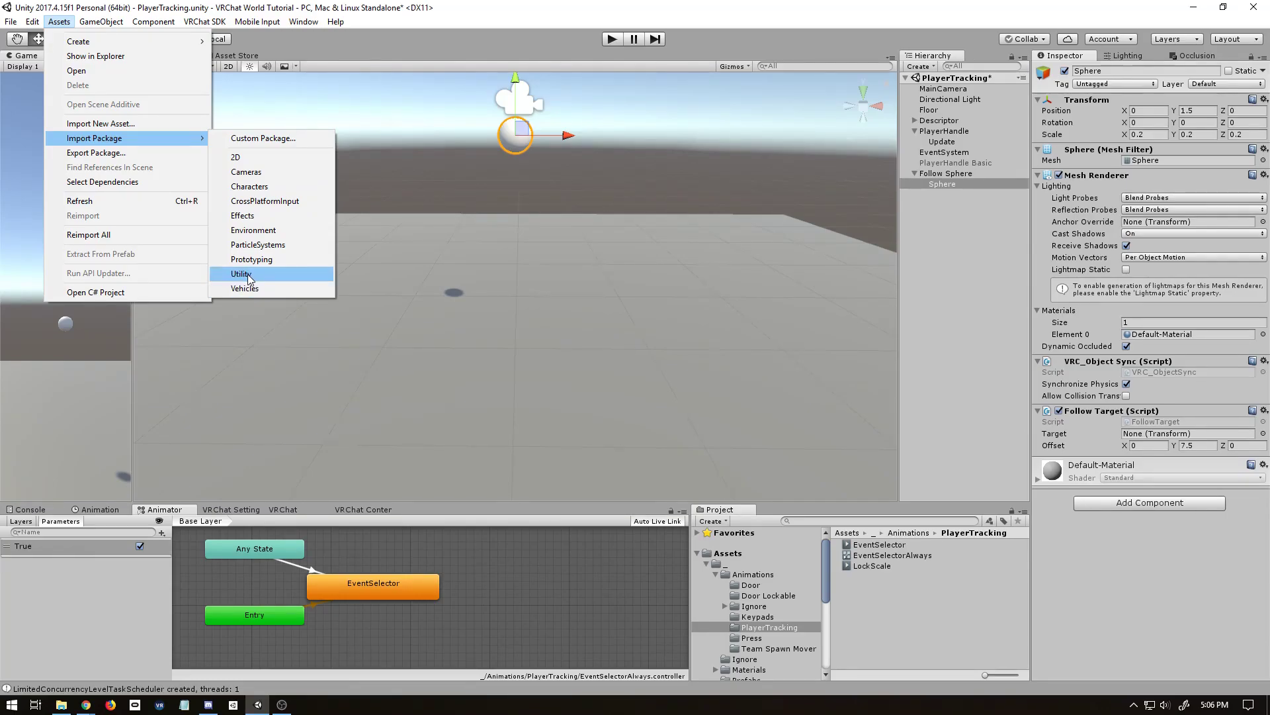
left_click(242, 4)
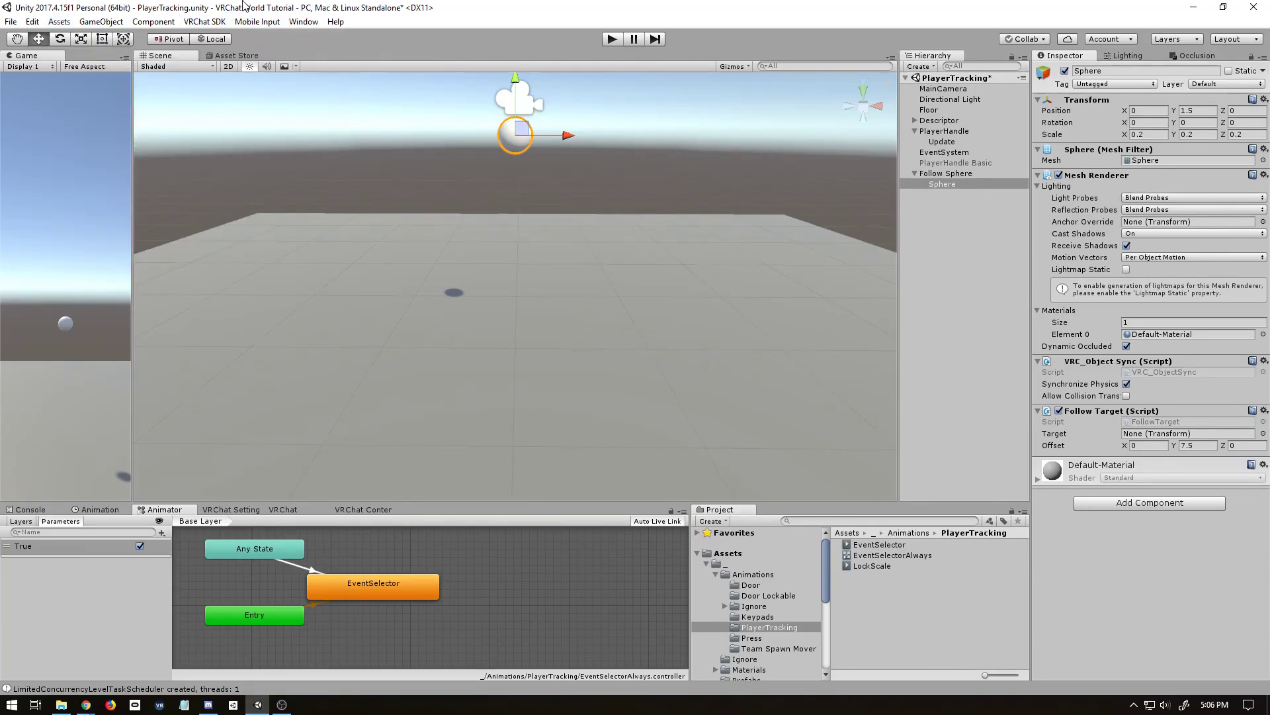
left_click(229, 57)
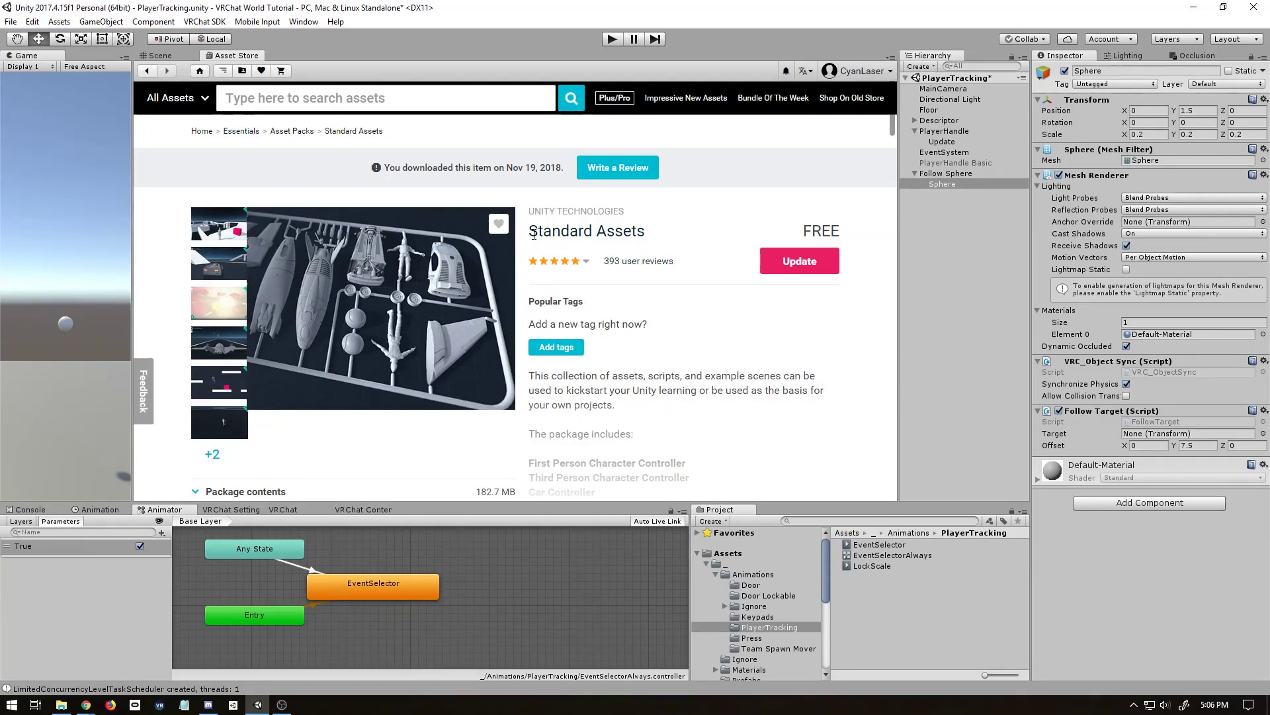
left_click_drag(528, 230, 708, 241)
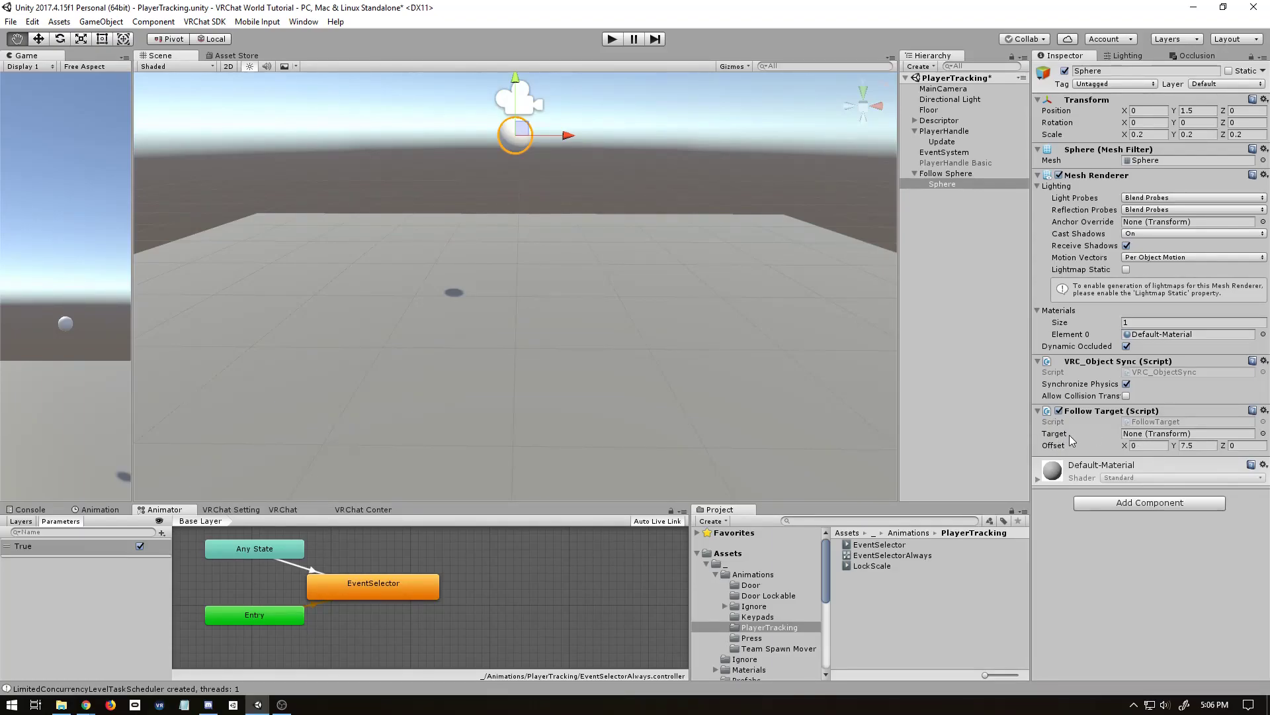
Step: Assign PlayerHandle as the sphere's Follow Target target, set the Y offset to 0.5, and disable the component
left_click_drag(949, 137, 1150, 441)
left_click(1189, 445)
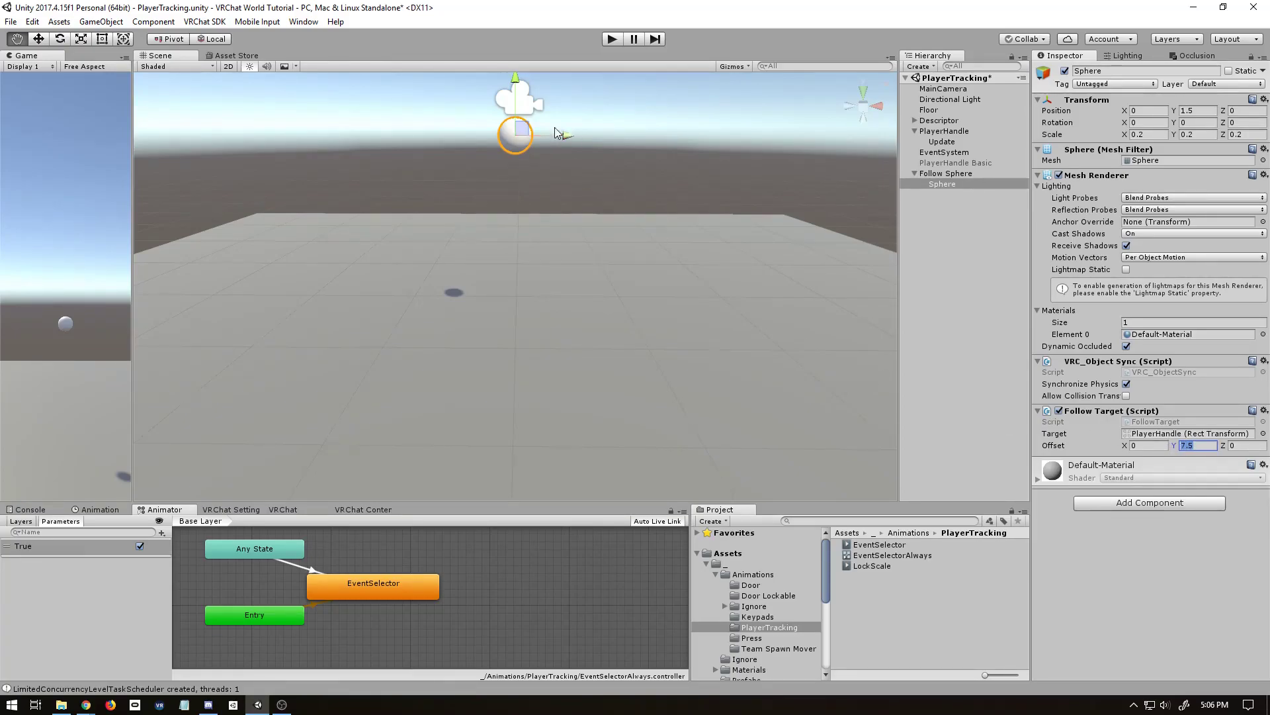
left_click(1143, 435)
left_click(1183, 446)
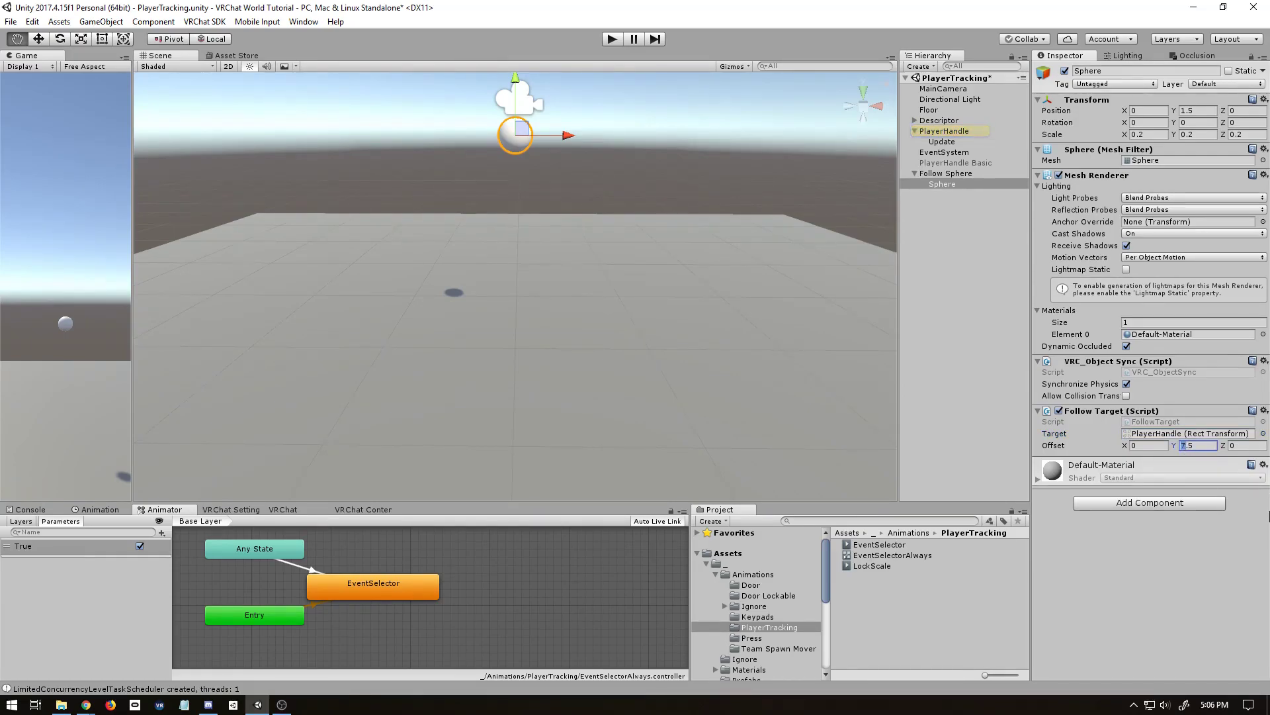
type("0")
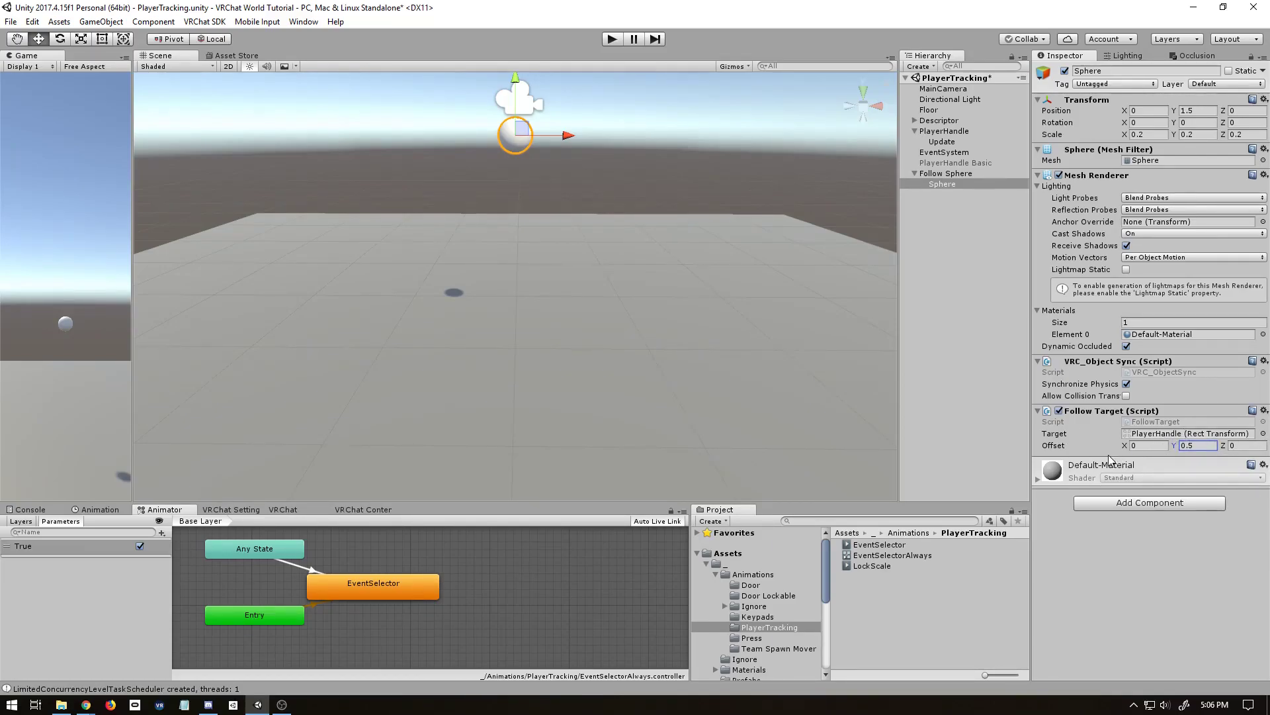
left_click(1059, 411)
key("q")
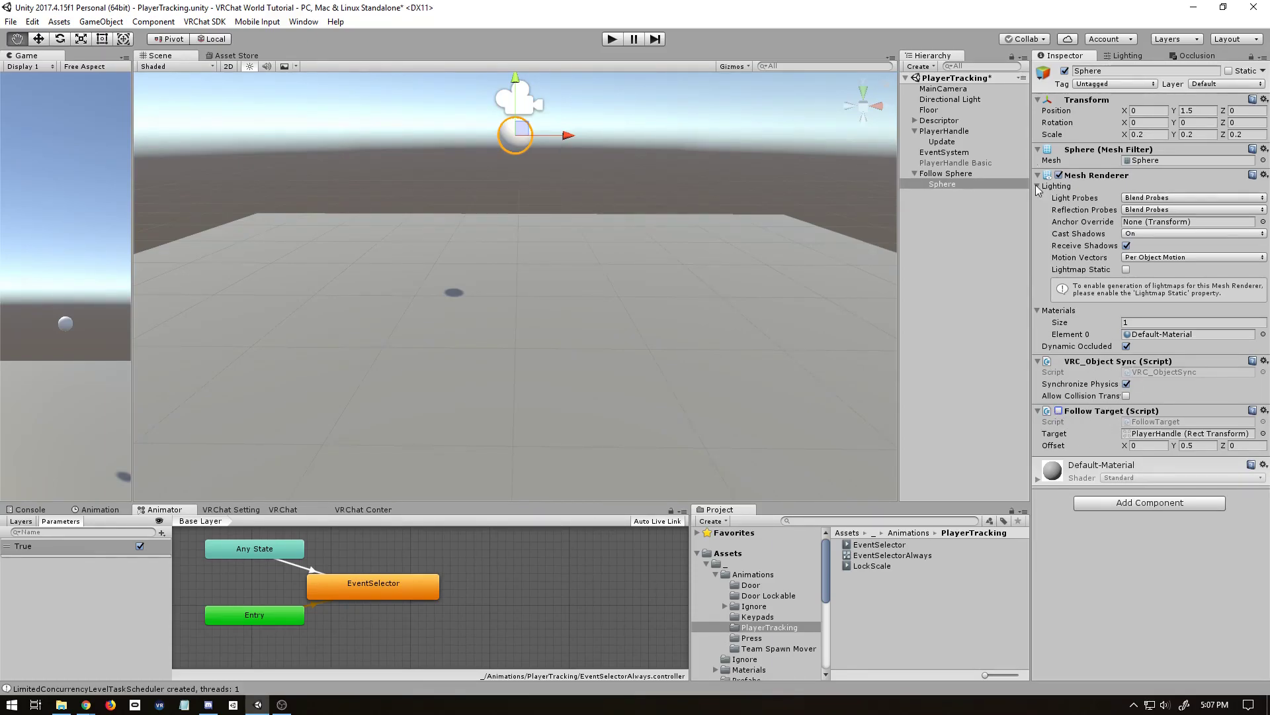
Step: Create a cube as a child of Follow Sphere and name it Button
right_click(962, 181)
mouse_move(1018, 299)
left_click(1085, 301)
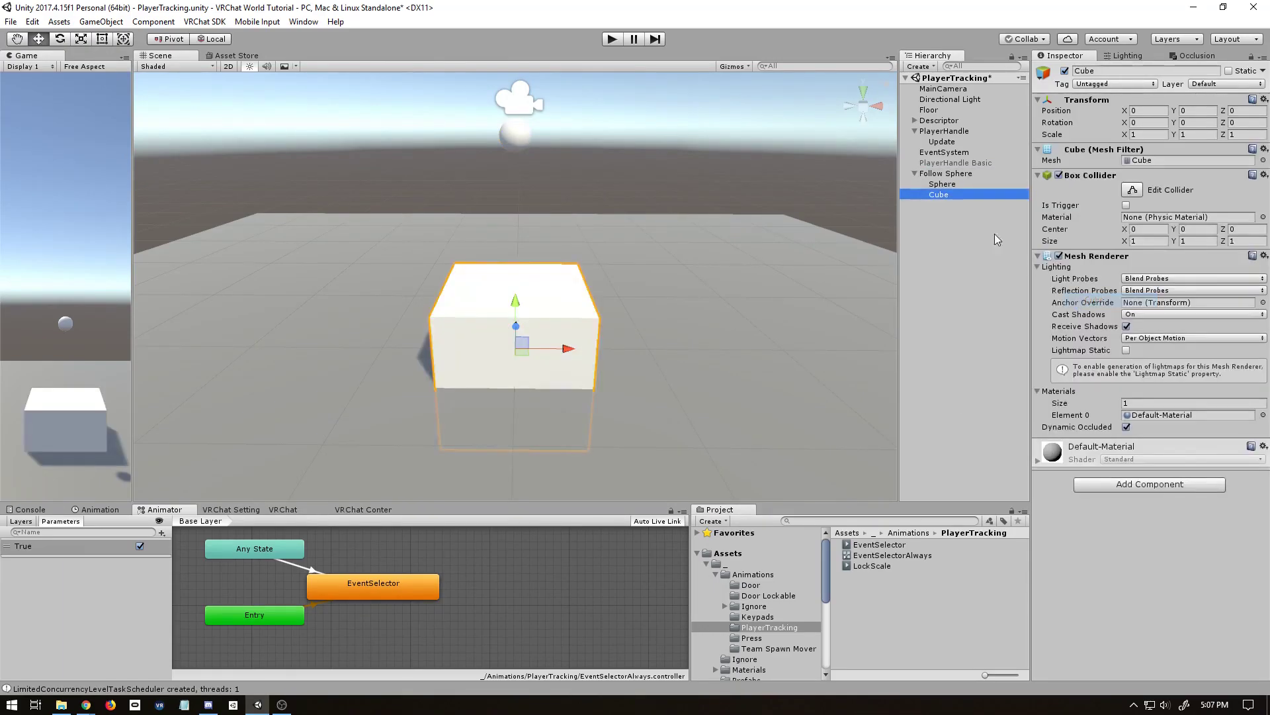
left_click(952, 193)
type("Button")
key("Return")
Step: Set Button's scale to 0.2 on all three axes and its Y position to 1
double_click(1132, 134)
type(".2")
key("Tab")
type(".2")
key("Tab")
type(".2")
left_click(1198, 110)
type("1")
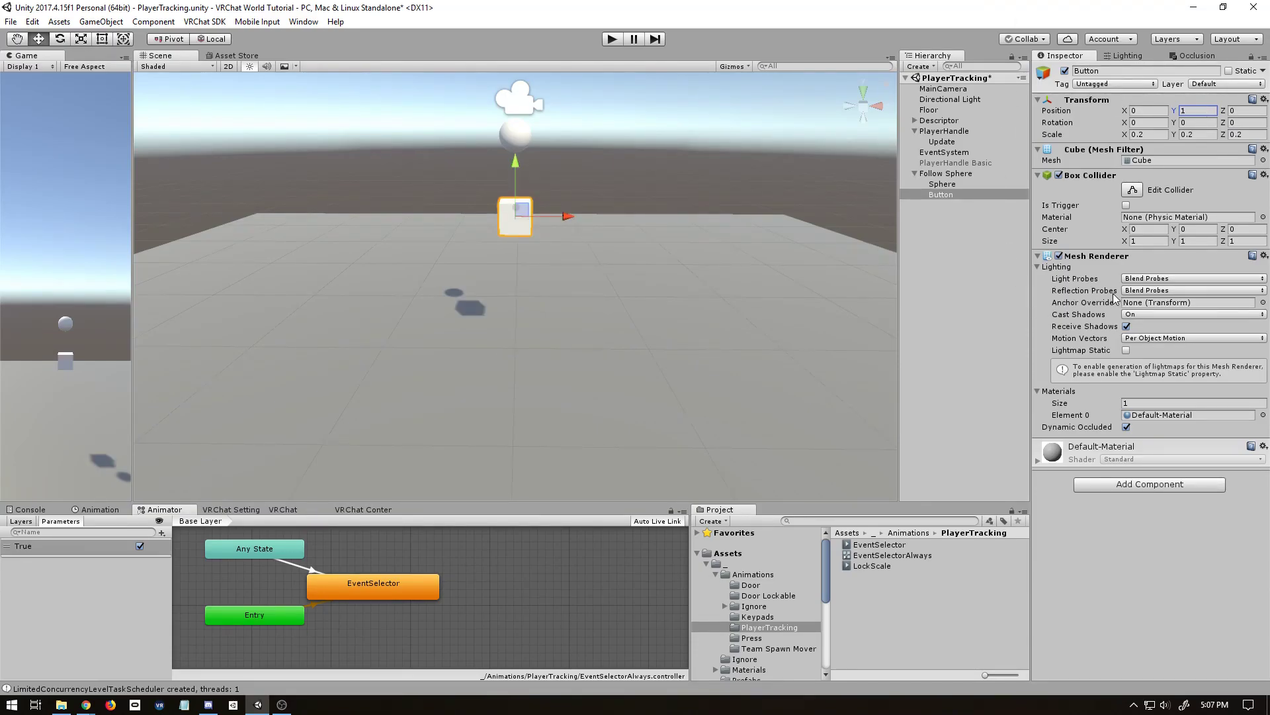
Step: Add a VRC_Trigger component to Button and enable its Advanced Mode
left_click(1151, 485)
type("vrc_tri")
key("Return")
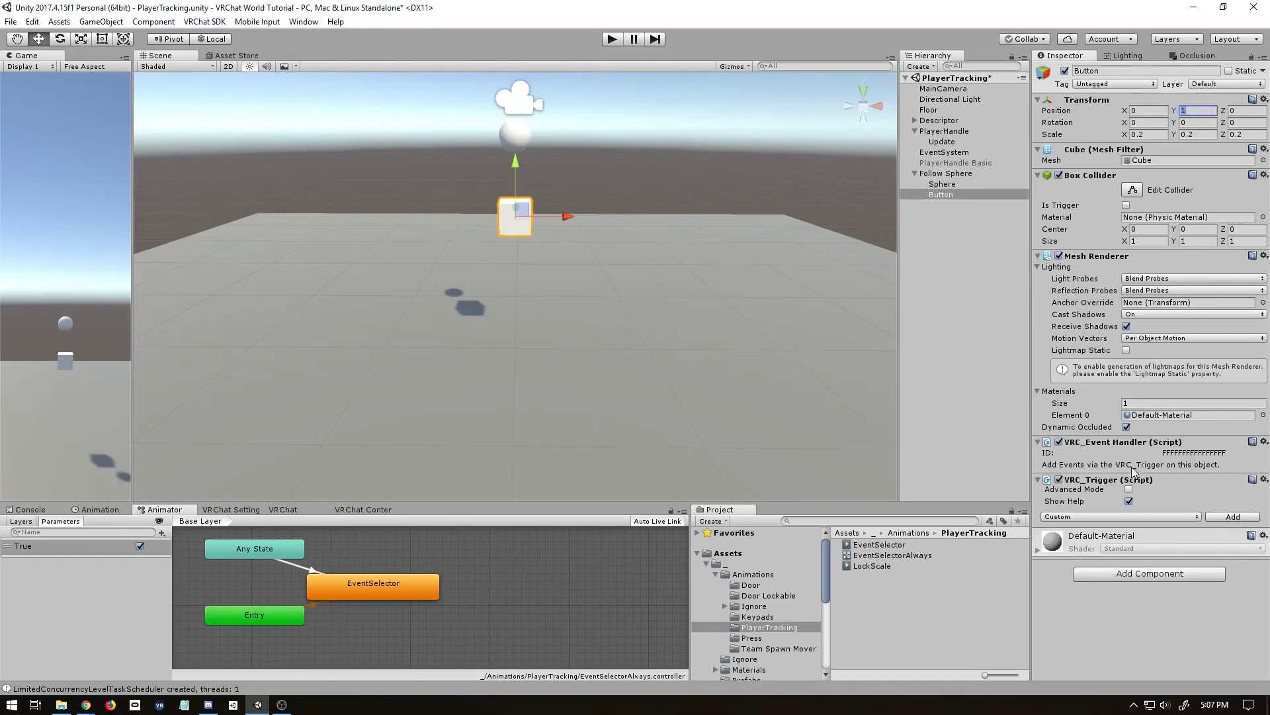
left_click(1129, 489)
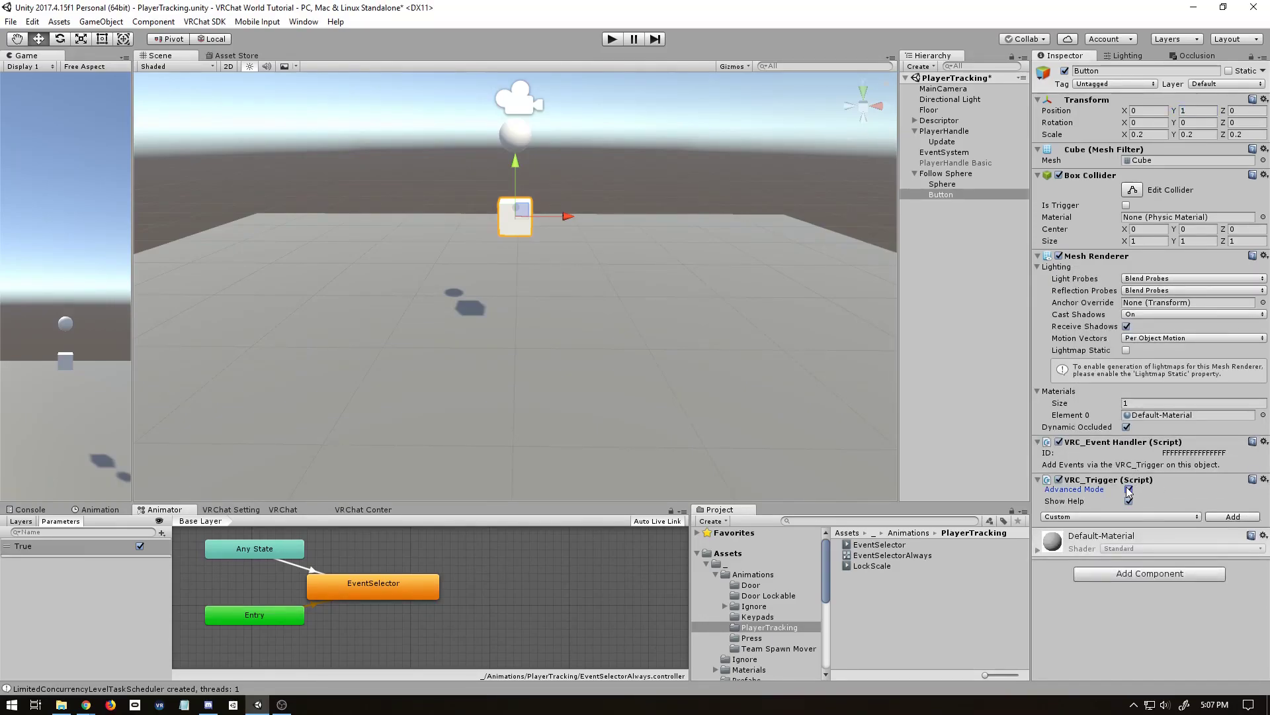
Step: Add an OnInteract trigger to Button and set its broadcast type to Local
left_click(1101, 518)
left_click(1083, 323)
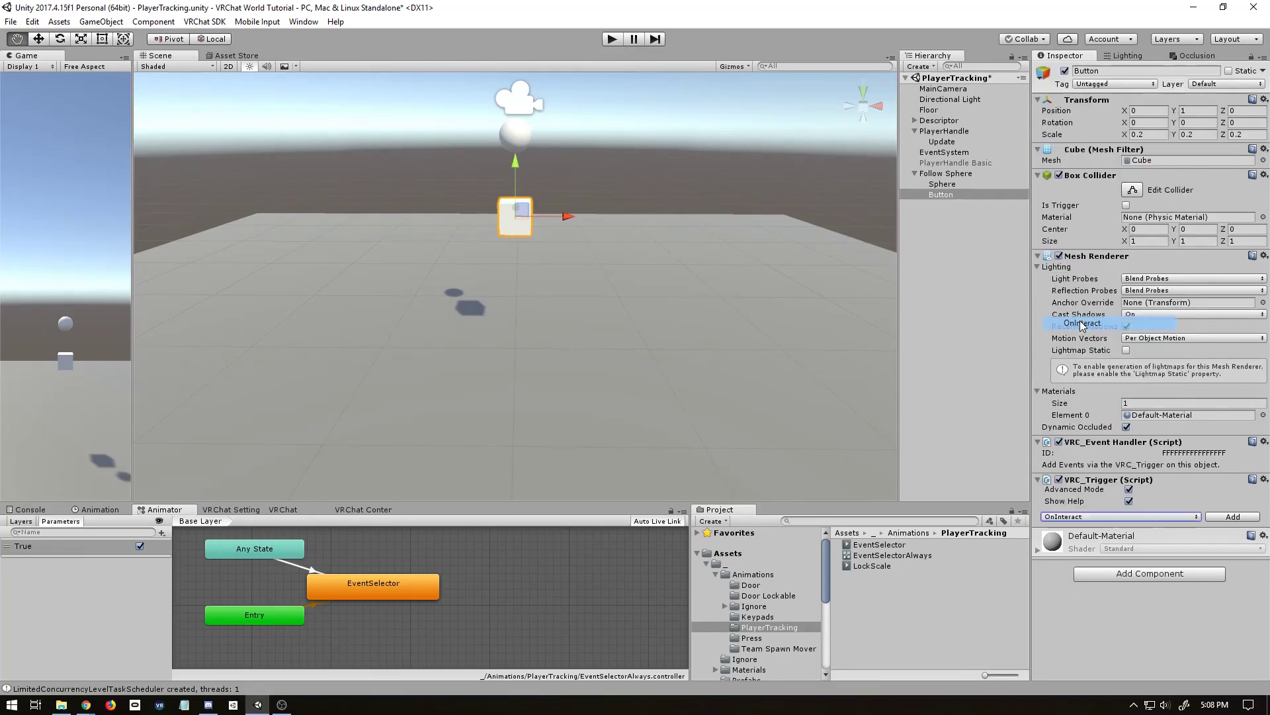
left_click(1231, 517)
left_click(1130, 521)
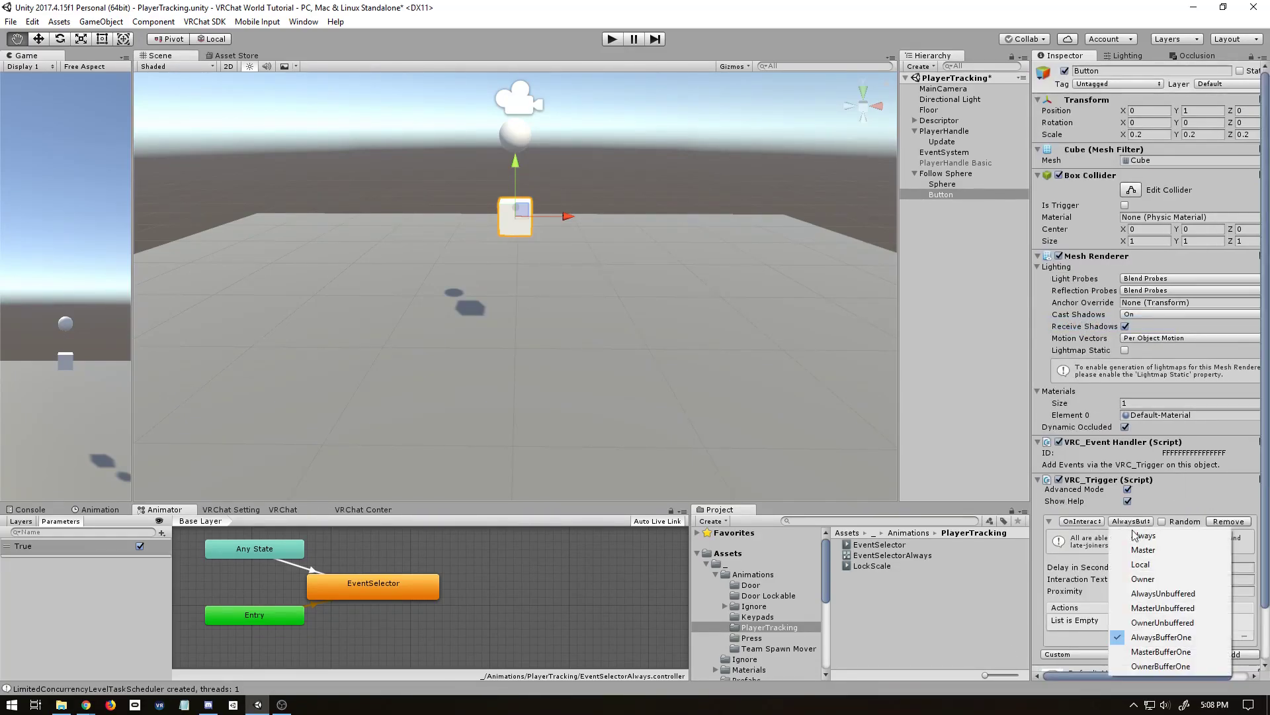
left_click(1140, 564)
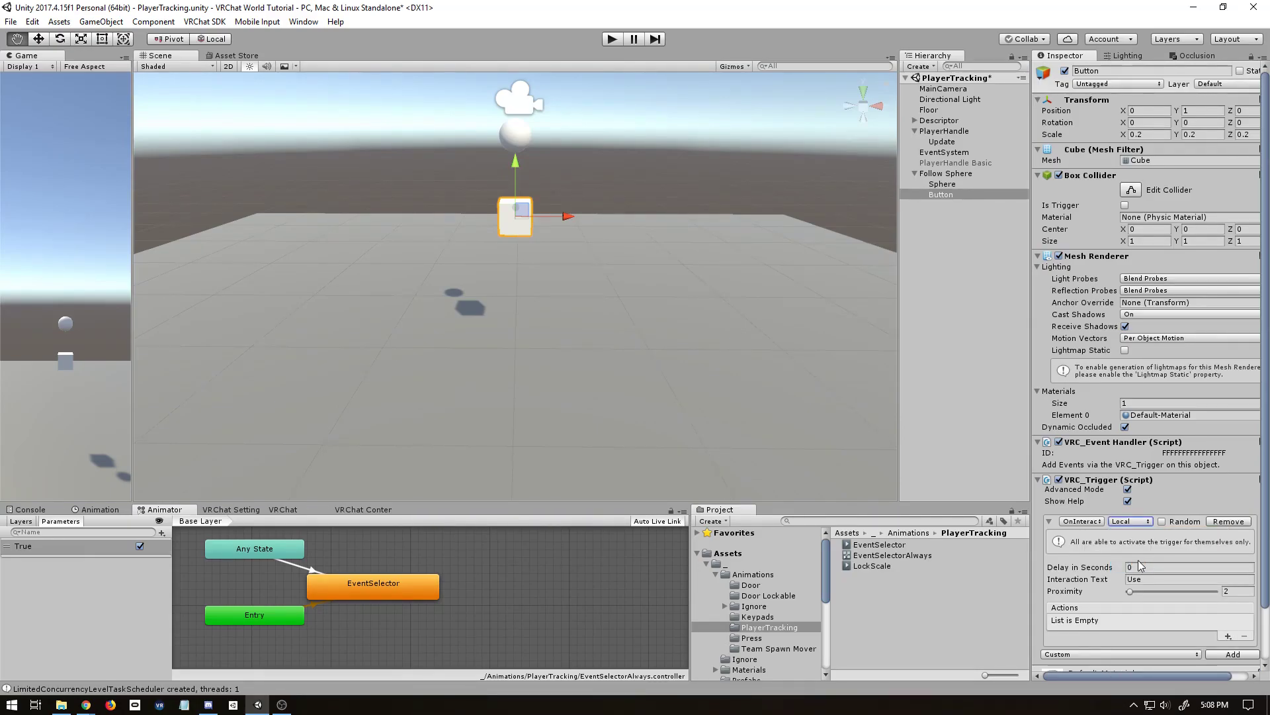
scroll(1141, 561, "down", 3)
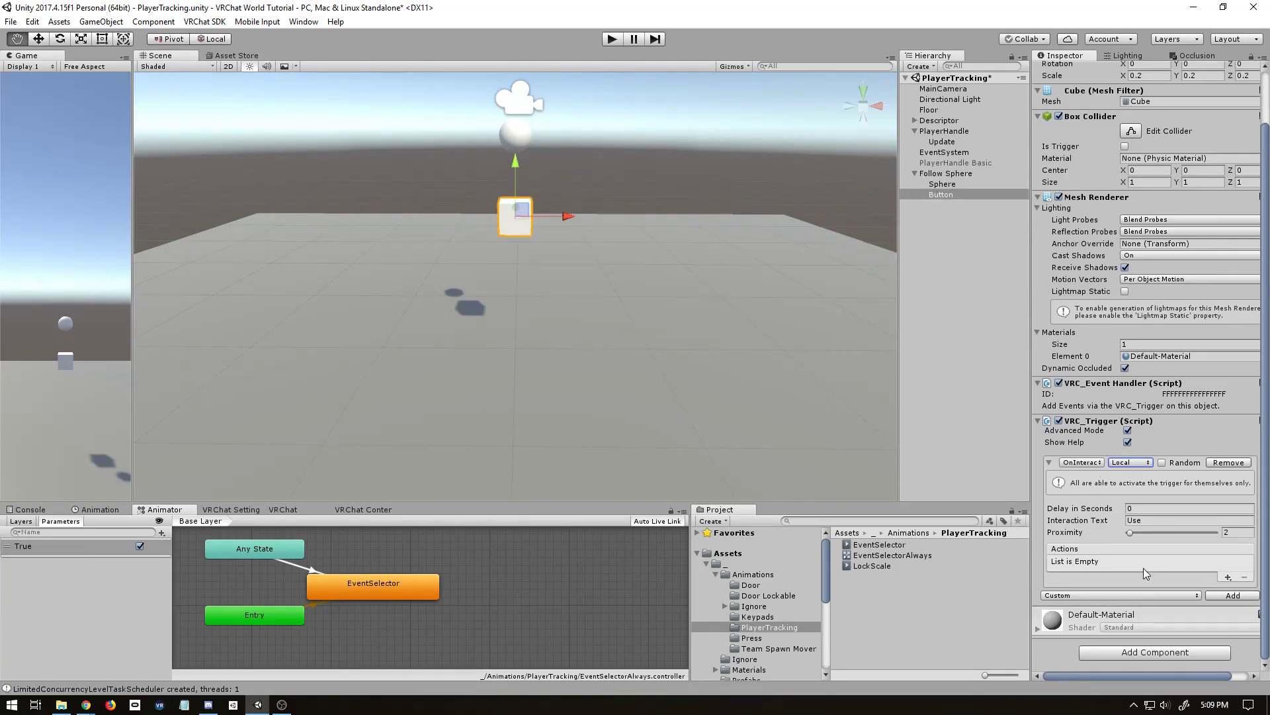
Step: Add a Custom trigger to Button, set its broadcast type to AlwaysUnbuffered and name it Disable
left_click(920, 184)
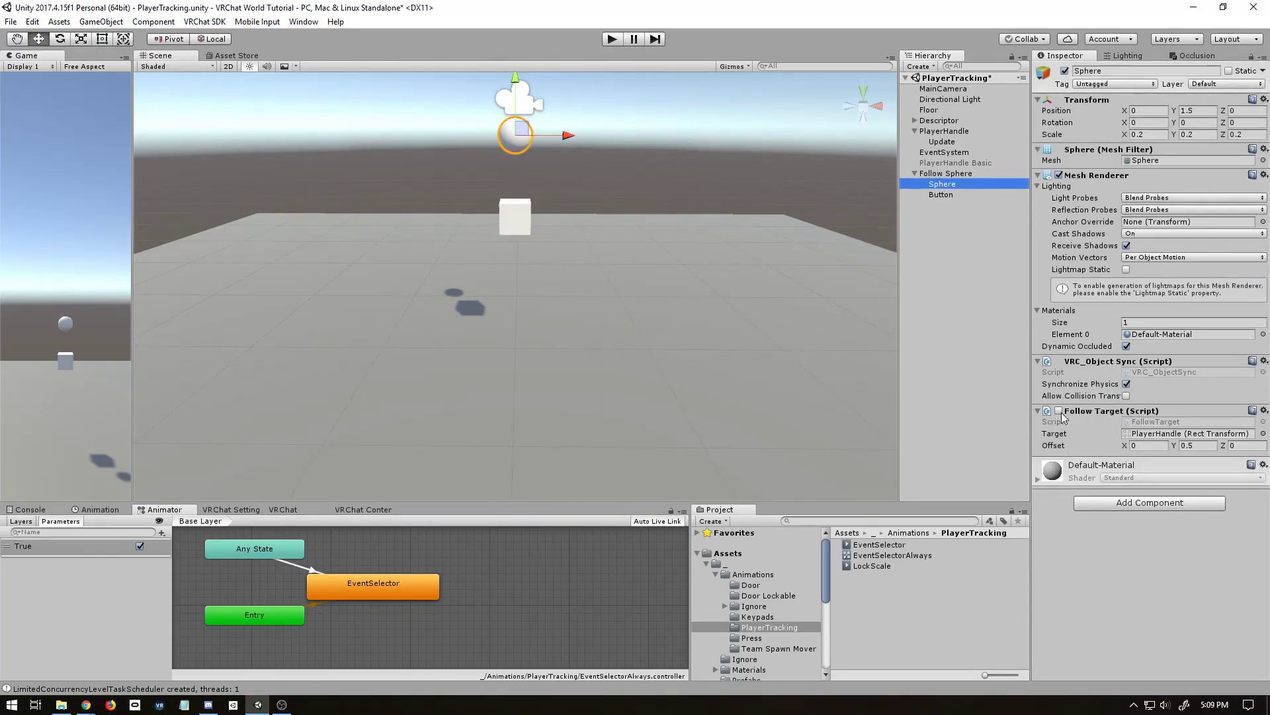
left_click(953, 195)
scroll(1105, 495, "down", 2)
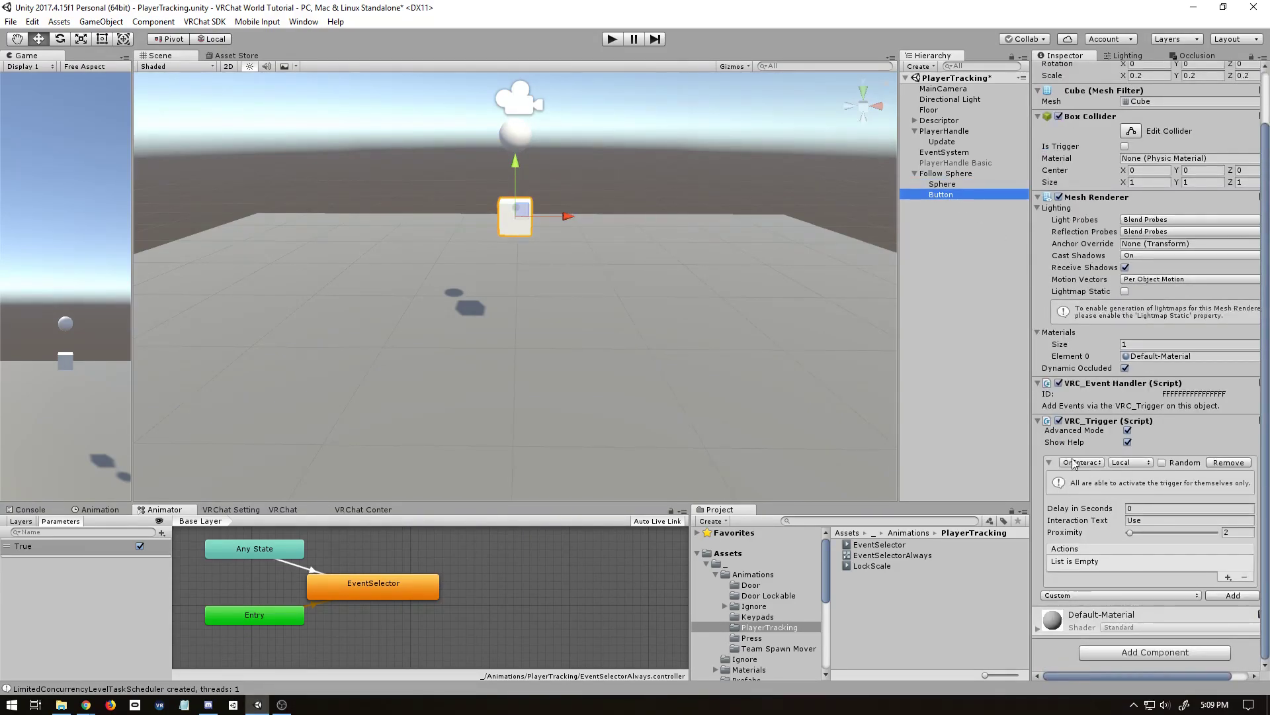
left_click(1229, 596)
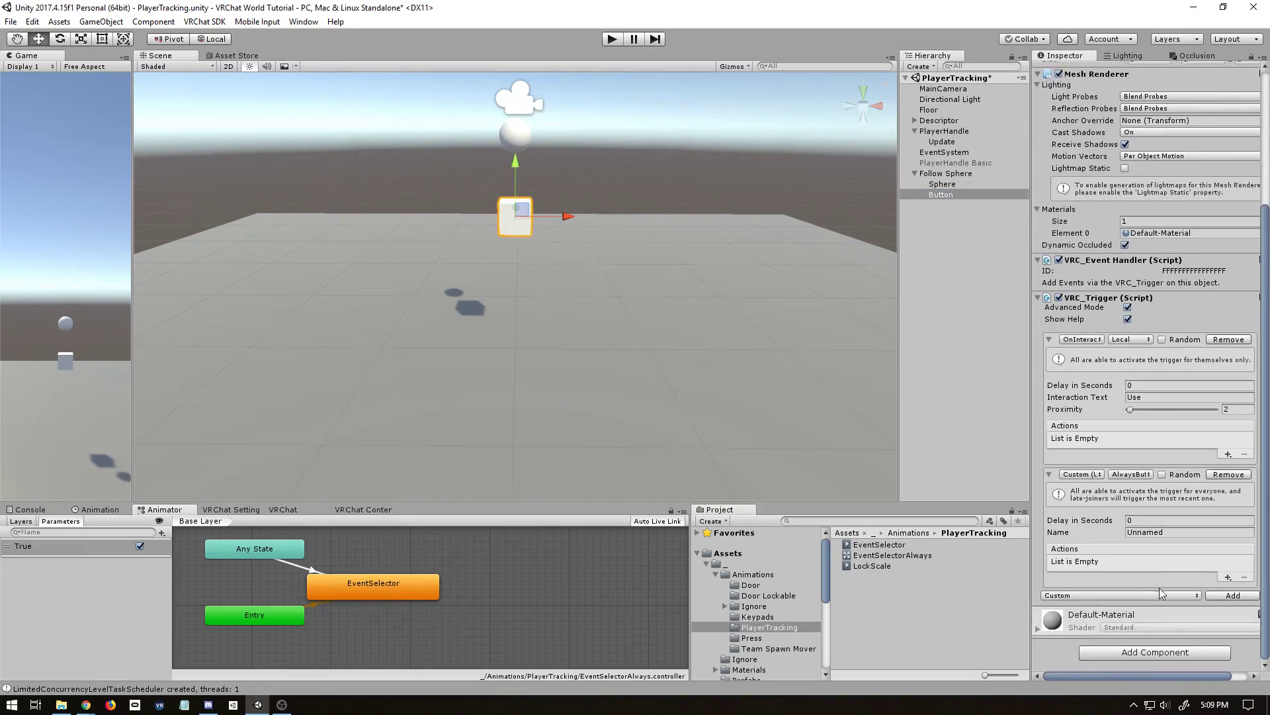
left_click(1127, 474)
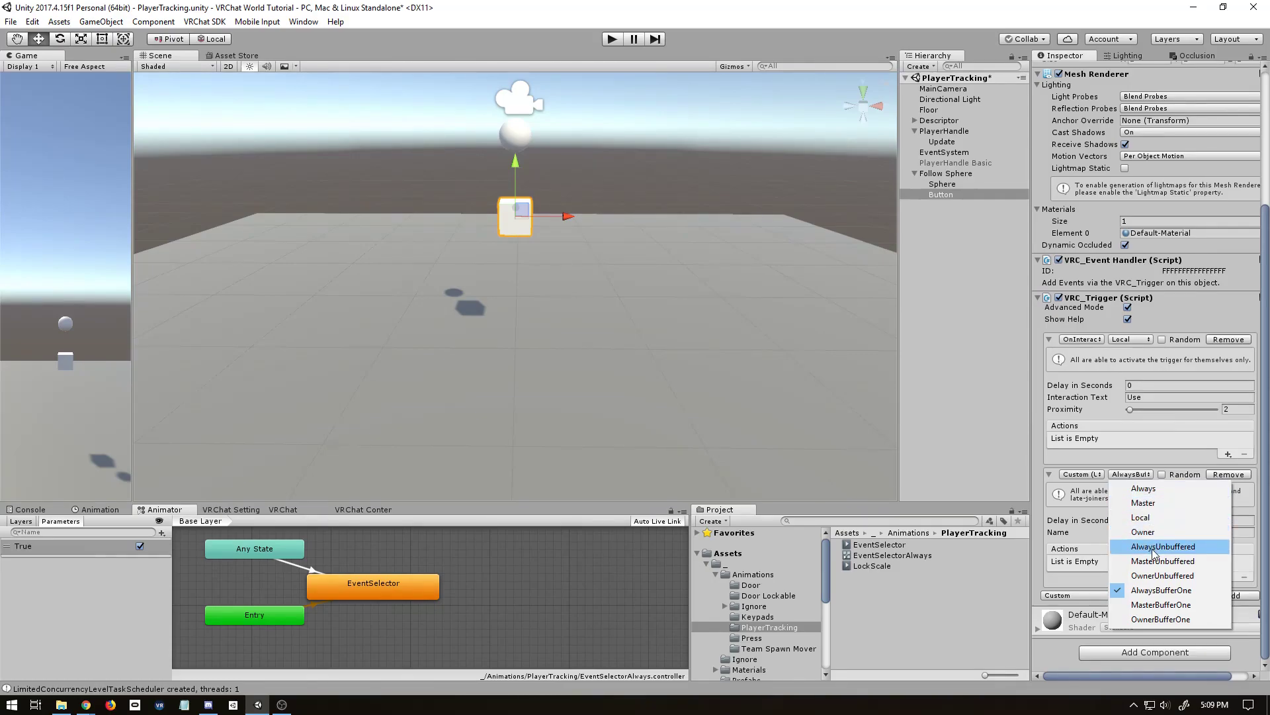
left_click(1153, 546)
left_click(1179, 536)
type("Disable")
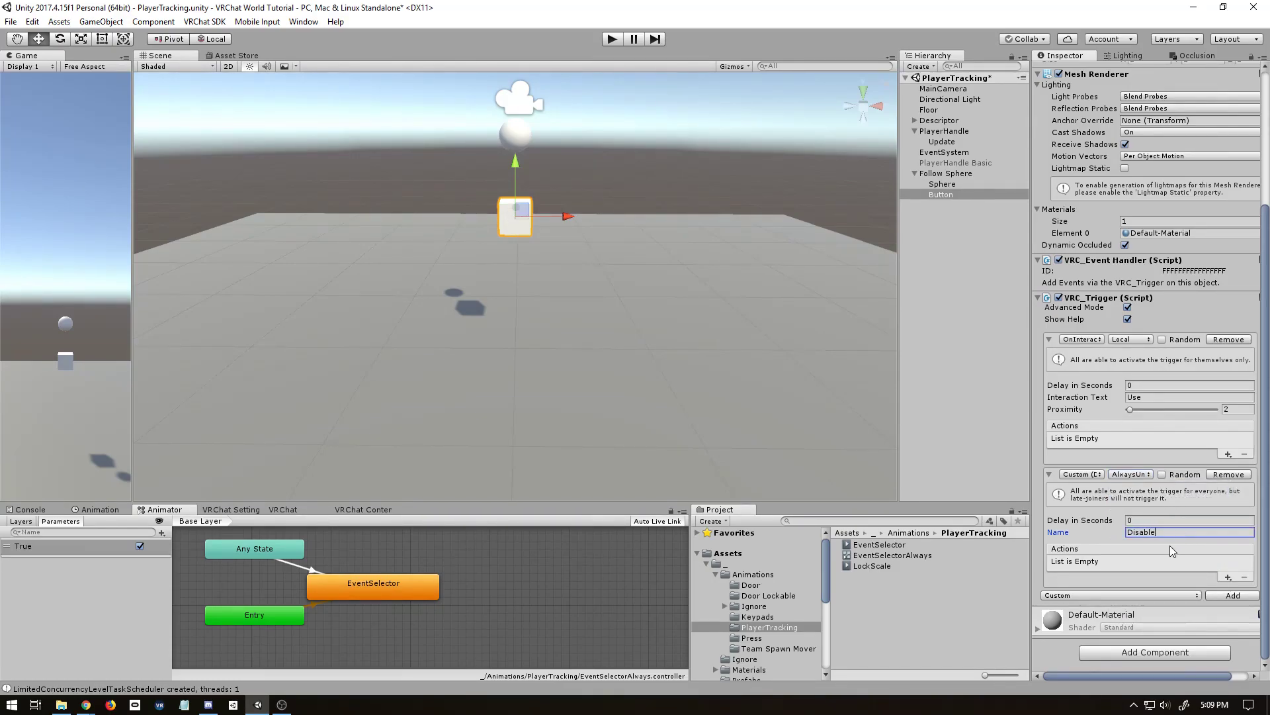
Step: Add a SetComponentActive action to the Disable trigger, with Sphere as receiver and its Follow Target component set to False
left_click(1226, 575)
mouse_move(1224, 582)
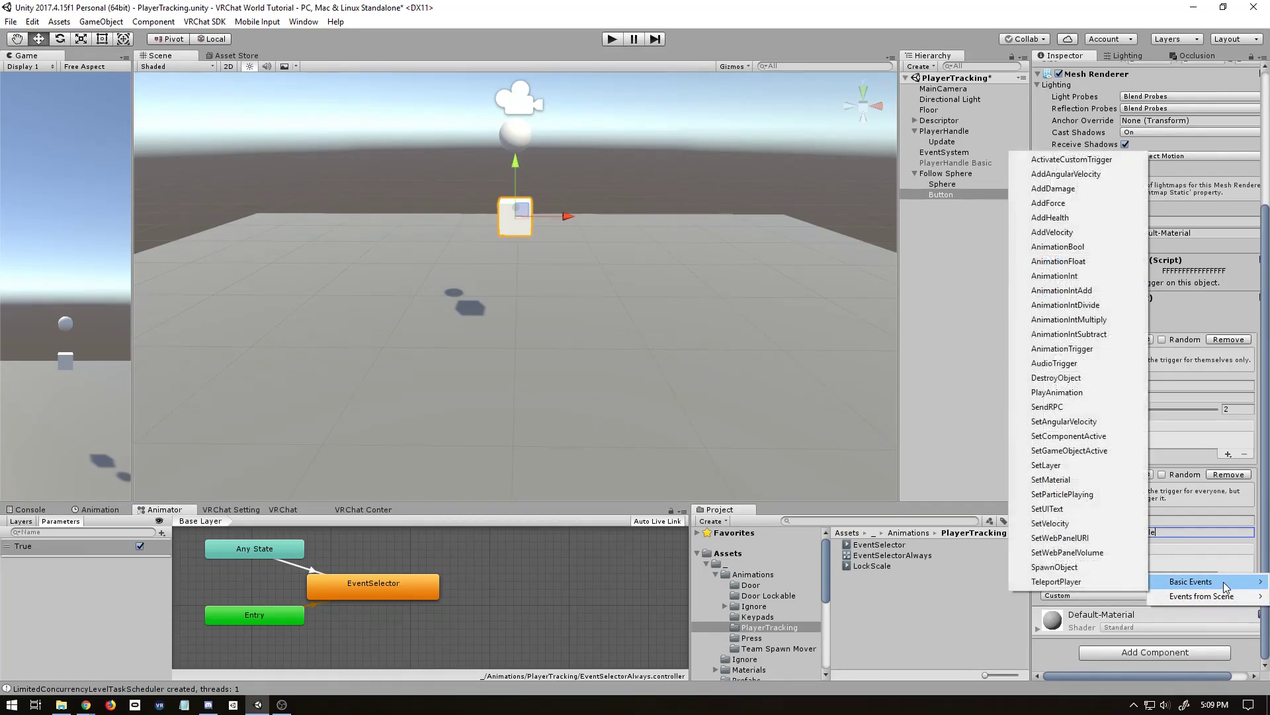
left_click(1068, 436)
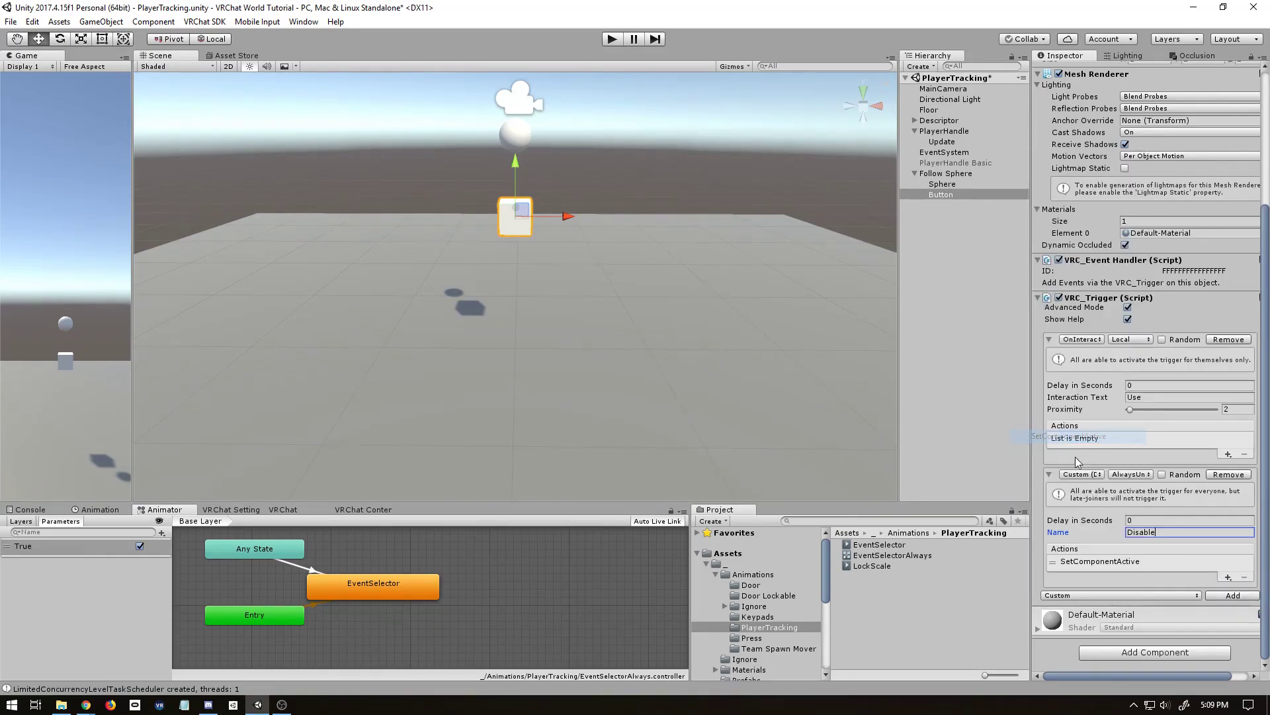
scroll(1111, 562, "down", 2)
left_click_drag(939, 192, 1106, 528)
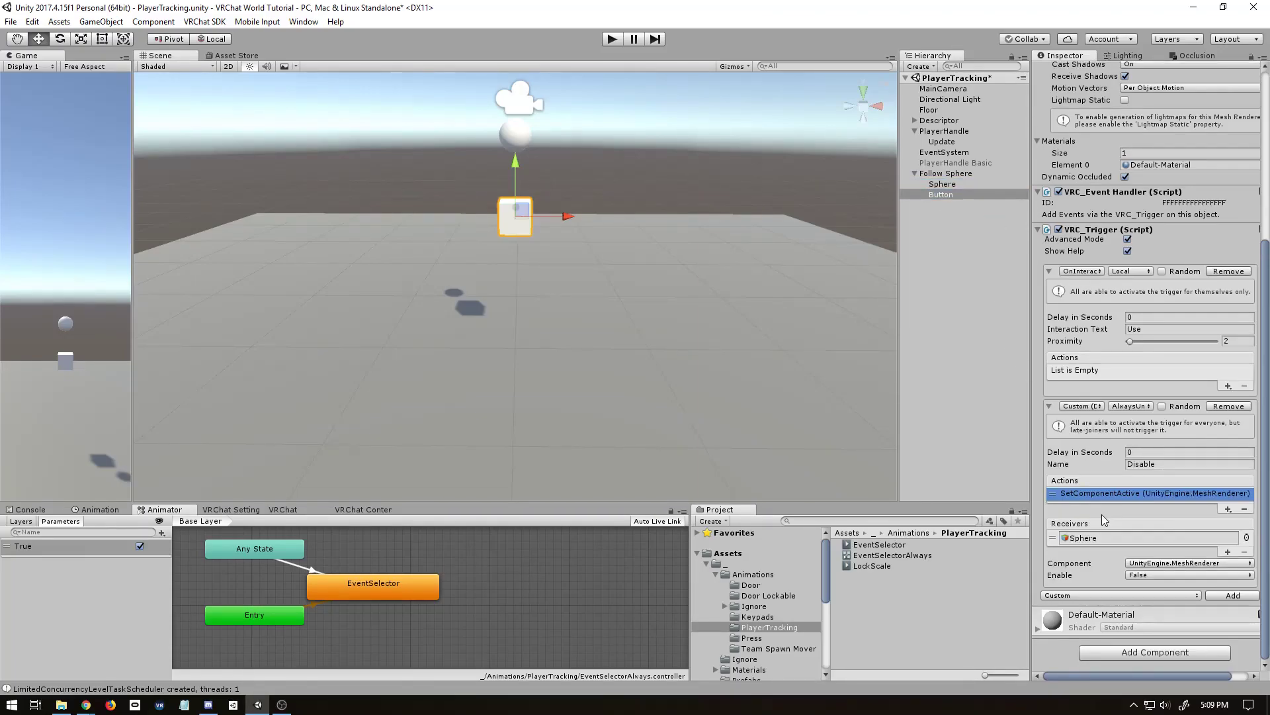
left_click(1146, 563)
left_click(1138, 606)
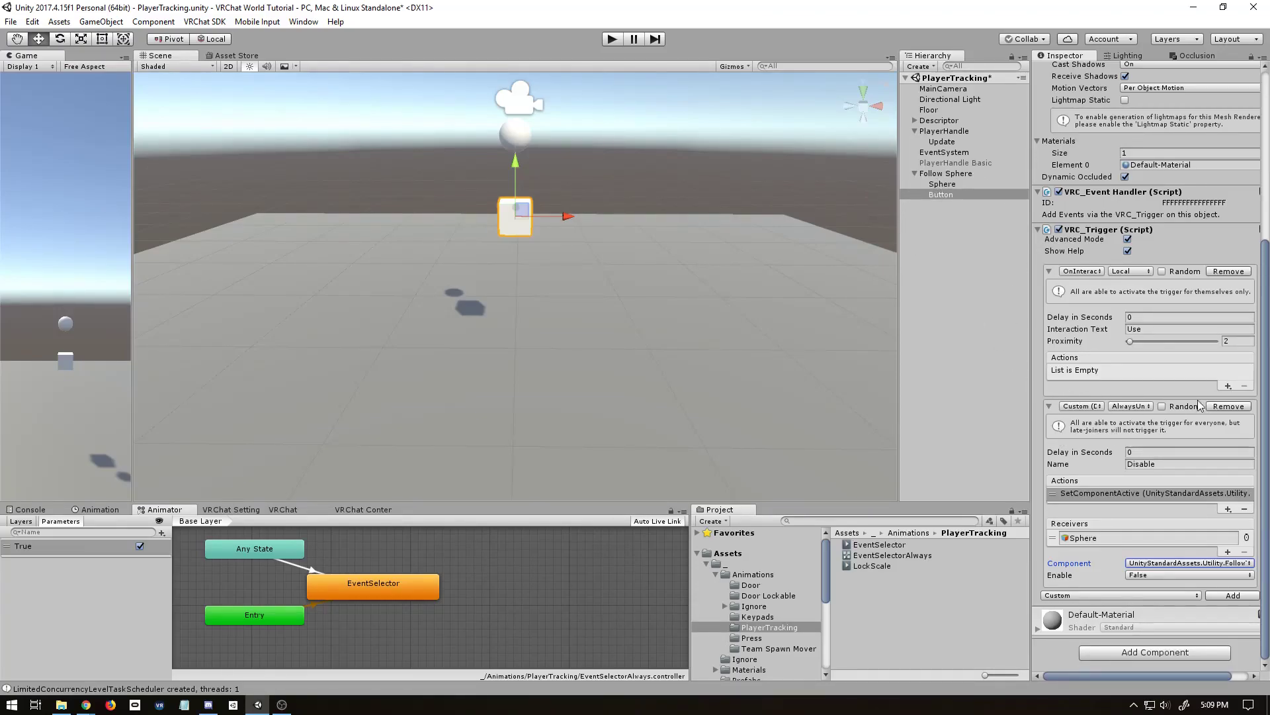
Step: Add an ActivateCustomTrigger action to Button's OnInteract trigger, with Button as receiver, calling Disable
left_click(1229, 386)
mouse_move(1231, 397)
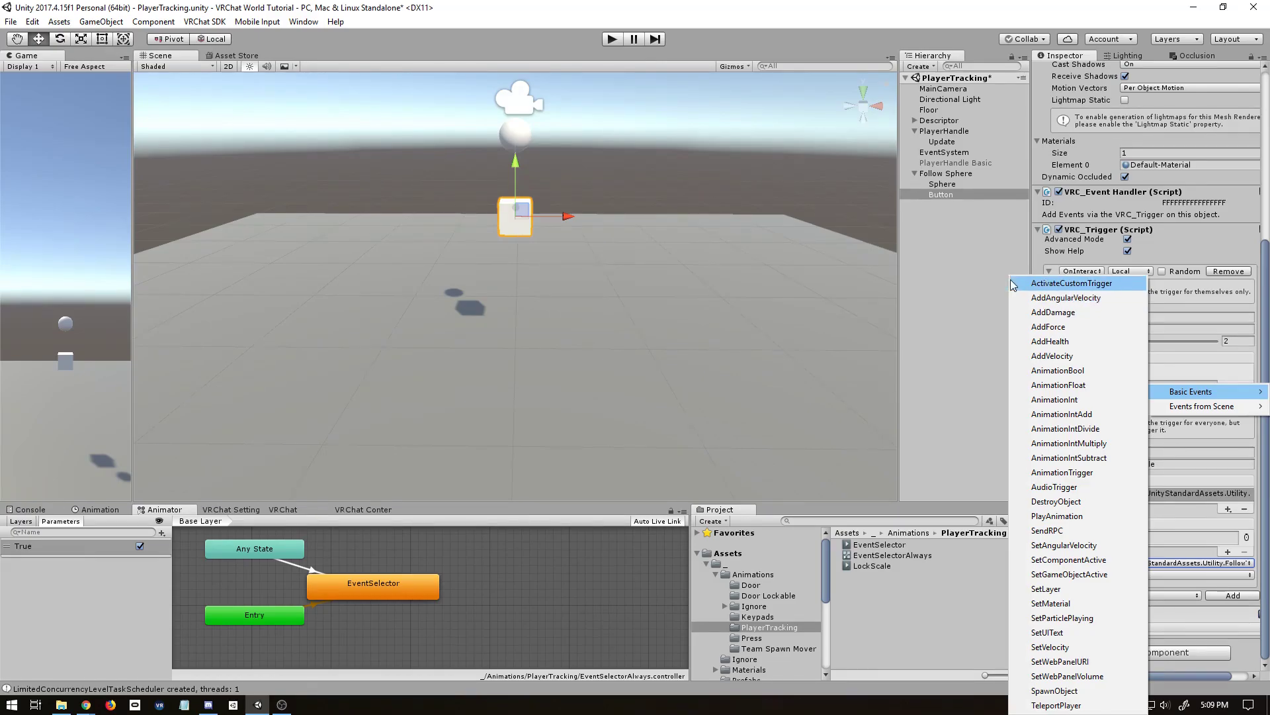
left_click(1055, 285)
left_click_drag(947, 193, 1107, 474)
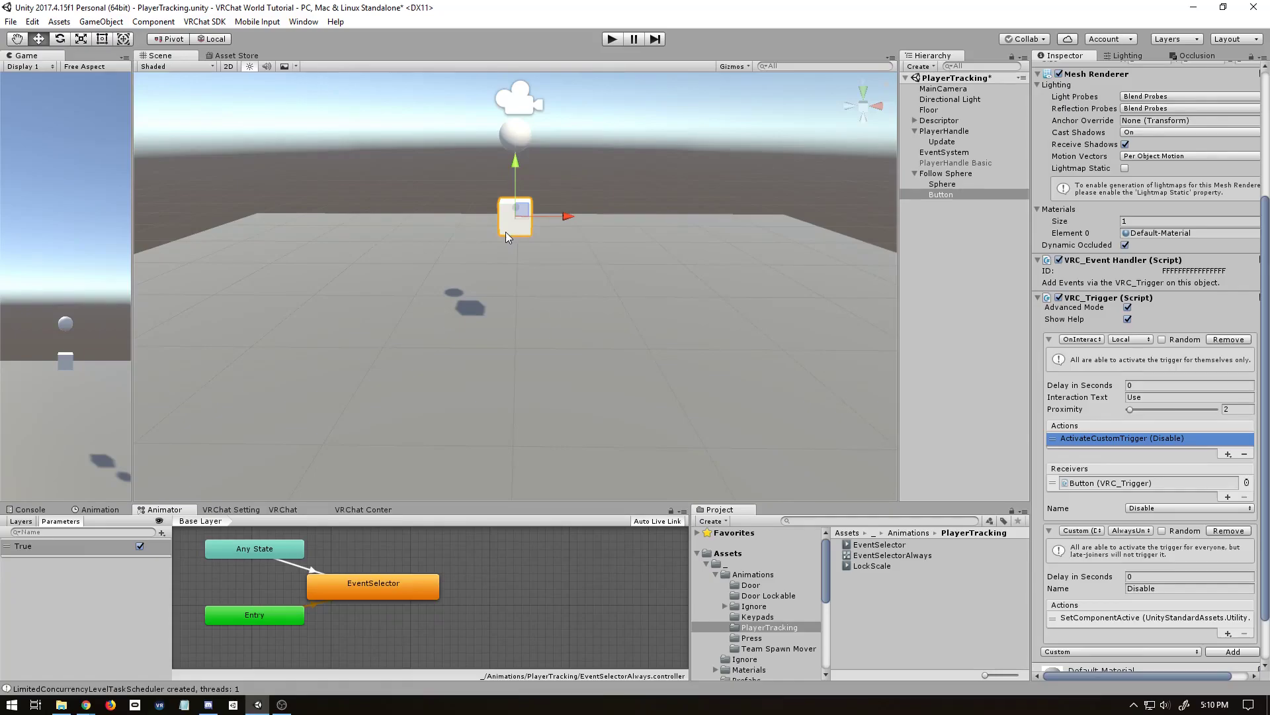
Step: Add Sphere's TakeOwnership scene event as an action on Button's OnInteract trigger and show its settings
left_click(1228, 454)
mouse_move(1218, 476)
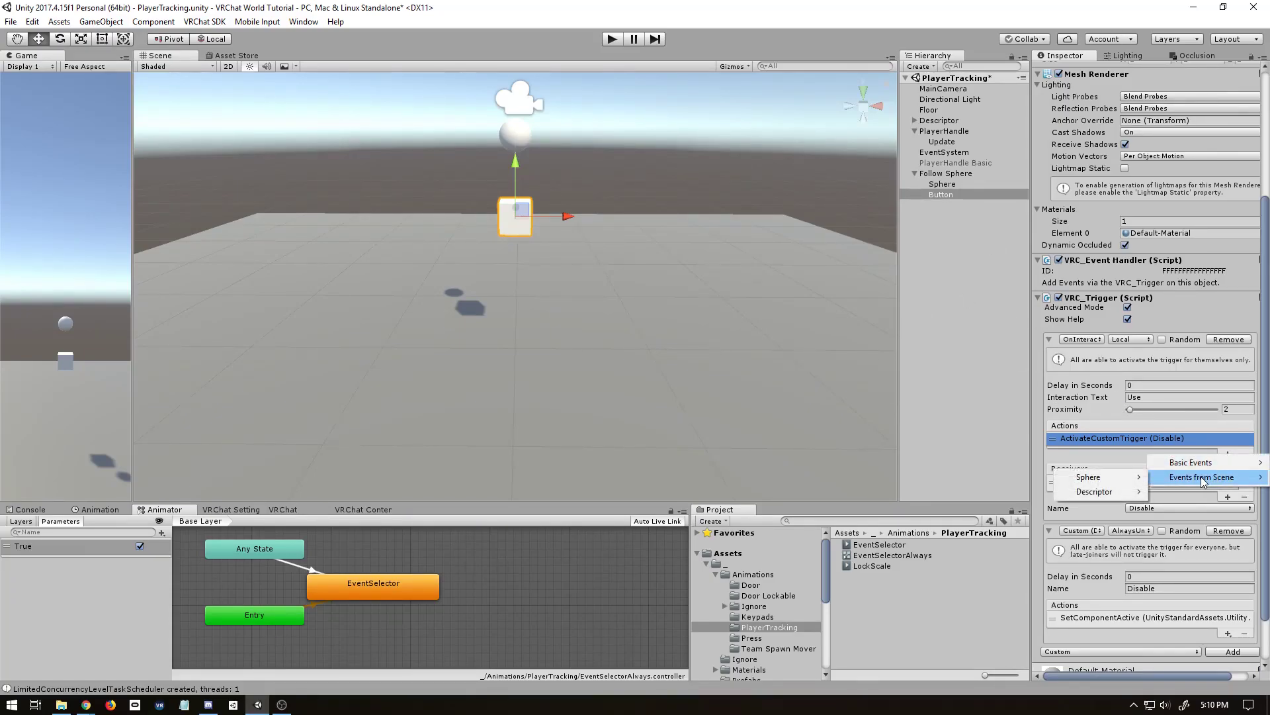
mouse_move(1112, 476)
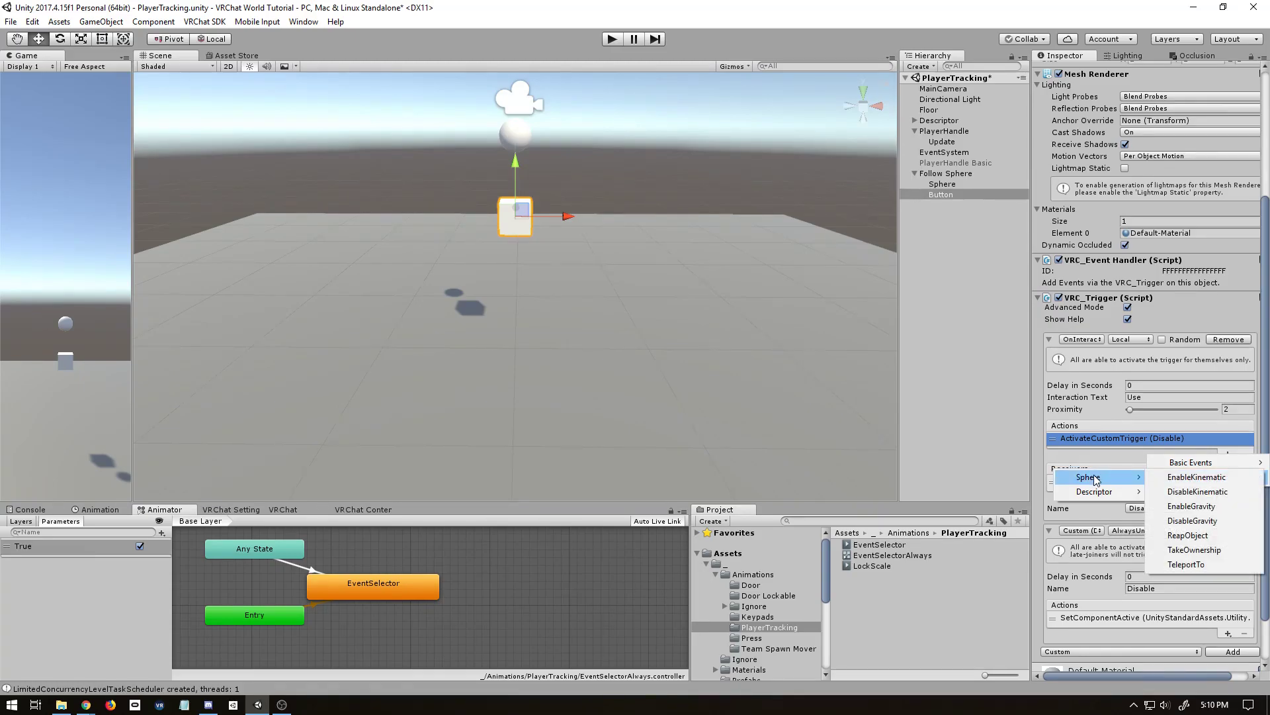
left_click(1180, 555)
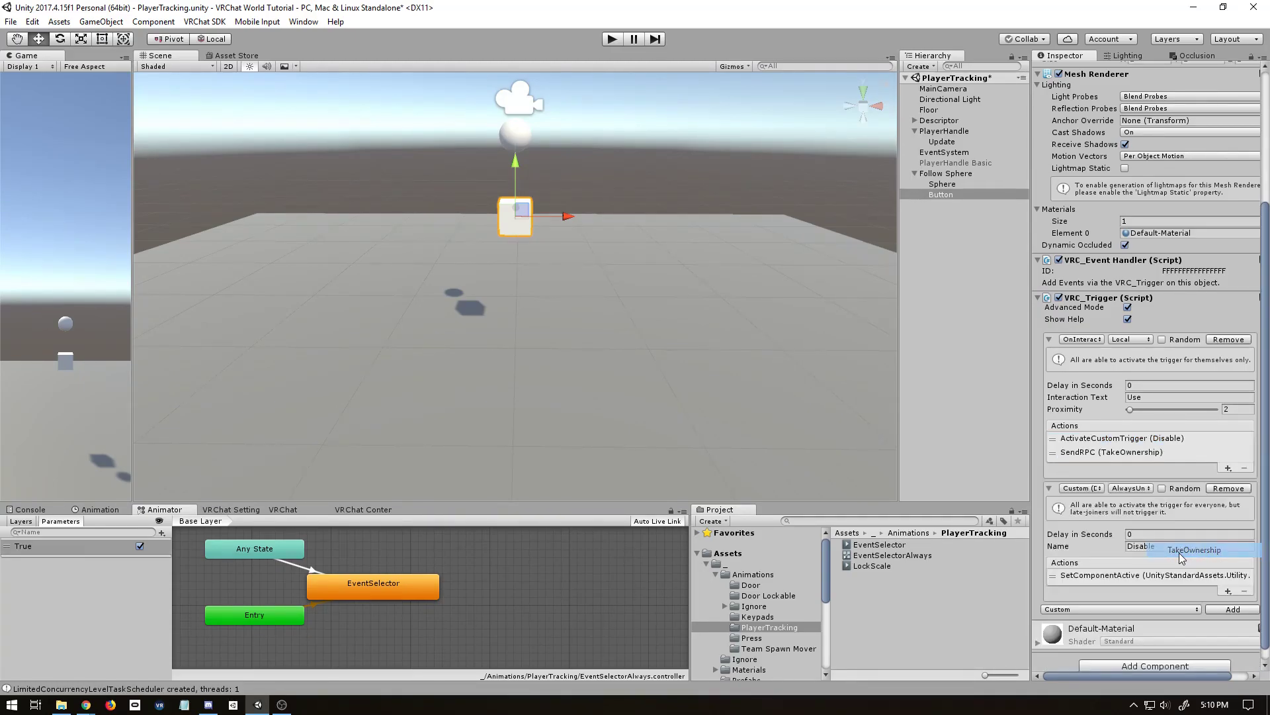
left_click(1106, 456)
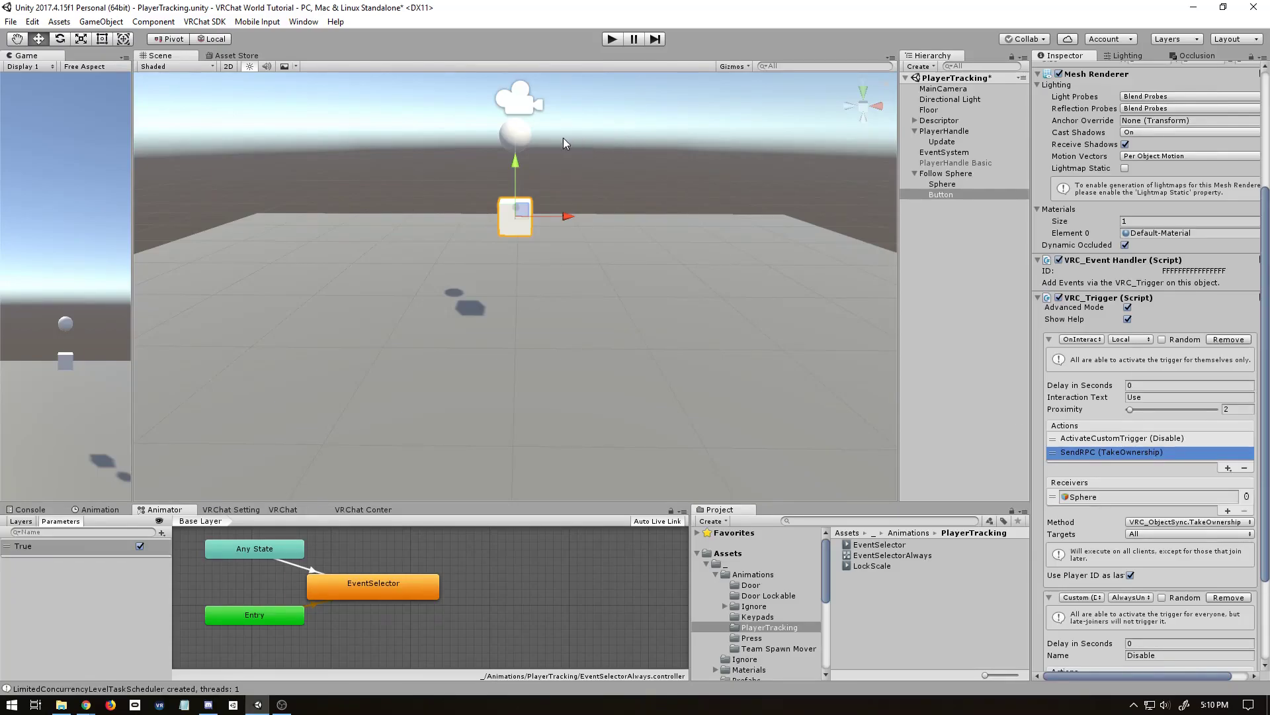
Step: Add a SetComponentActive action to Button's OnInteract trigger, with Sphere as receiver and its Follow Target component set to True
left_click(524, 140)
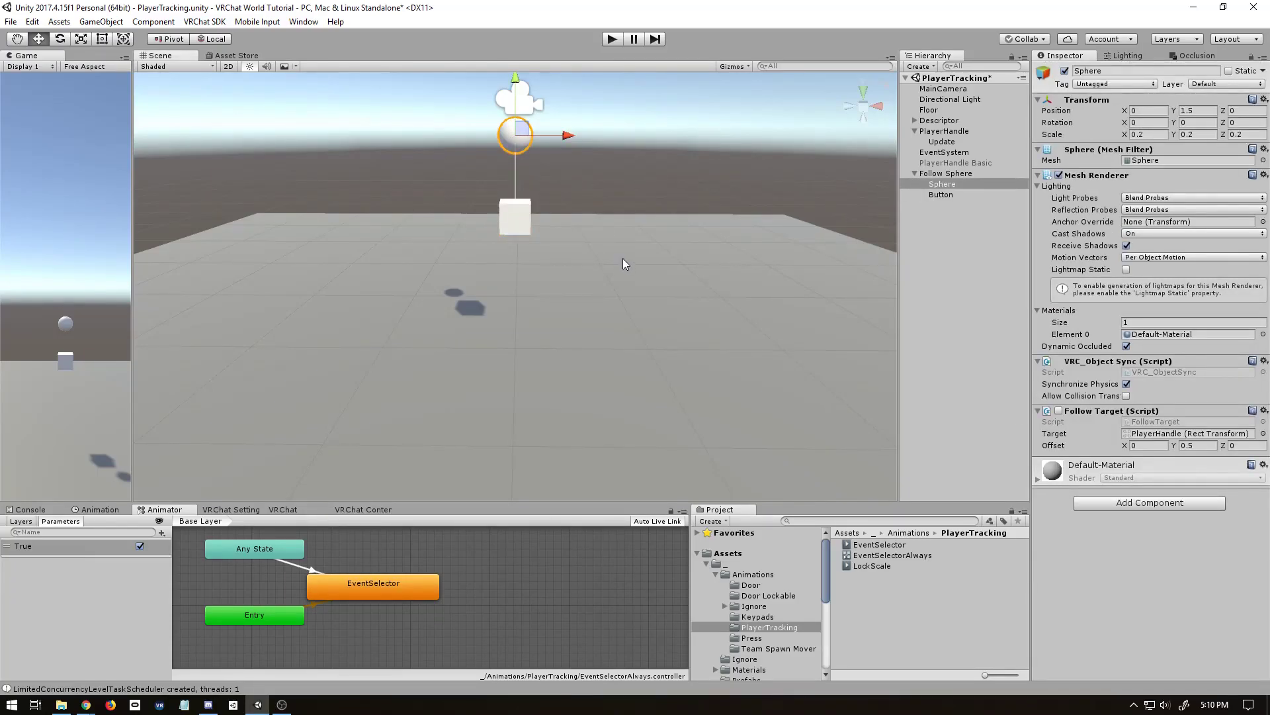
left_click(930, 196)
scroll(1139, 549, "down", 5)
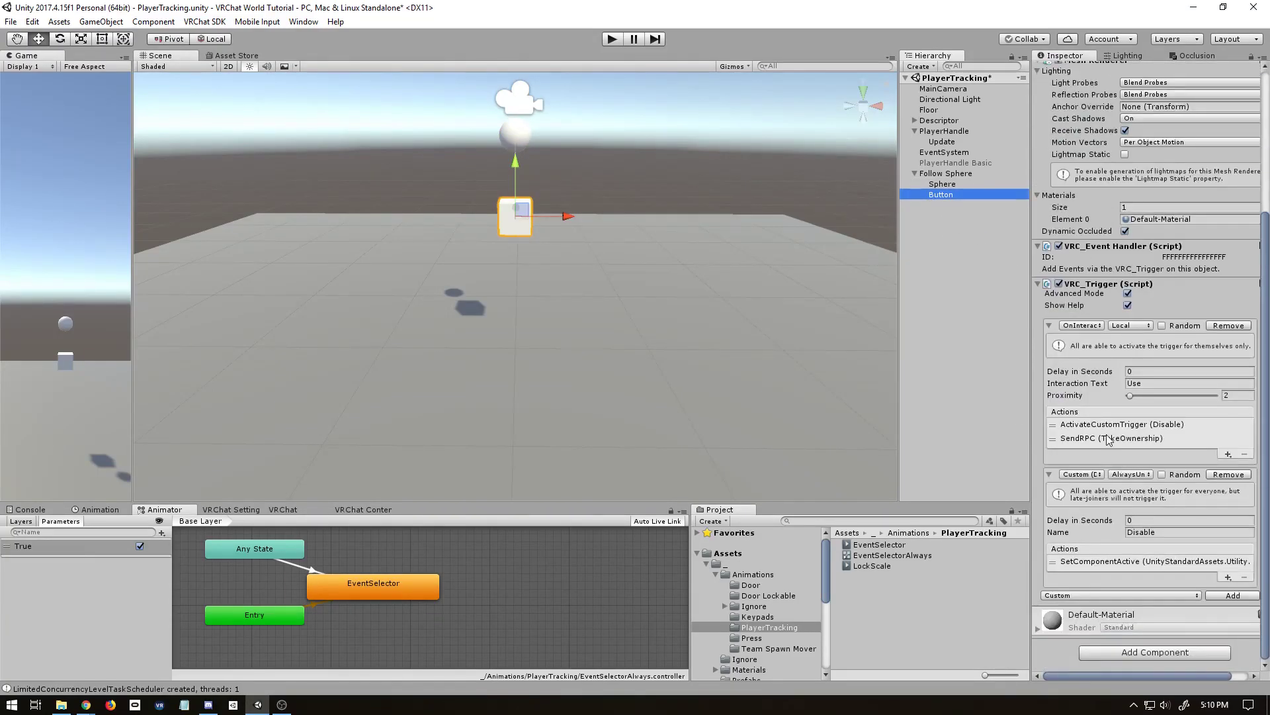
left_click(1228, 454)
mouse_move(1230, 459)
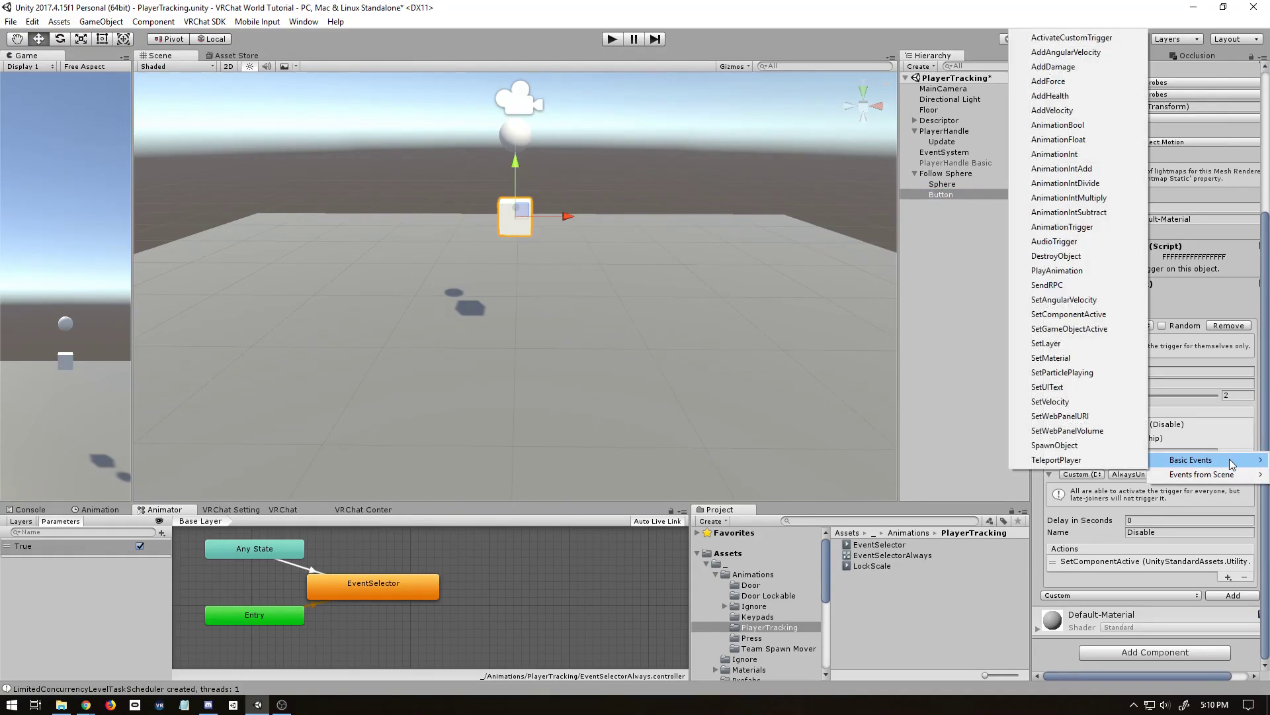
left_click(1068, 314)
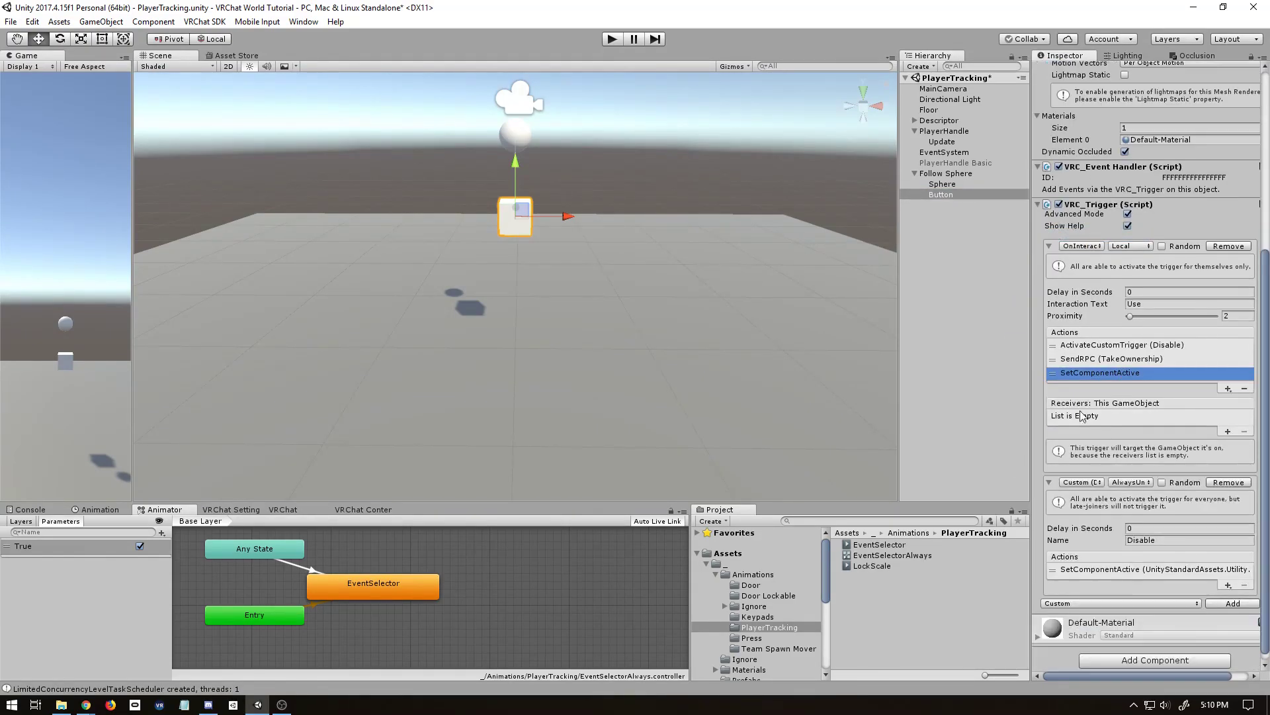
left_click_drag(943, 186, 1099, 409)
left_click(1162, 443)
left_click(1164, 486)
left_click(1164, 455)
left_click(1166, 484)
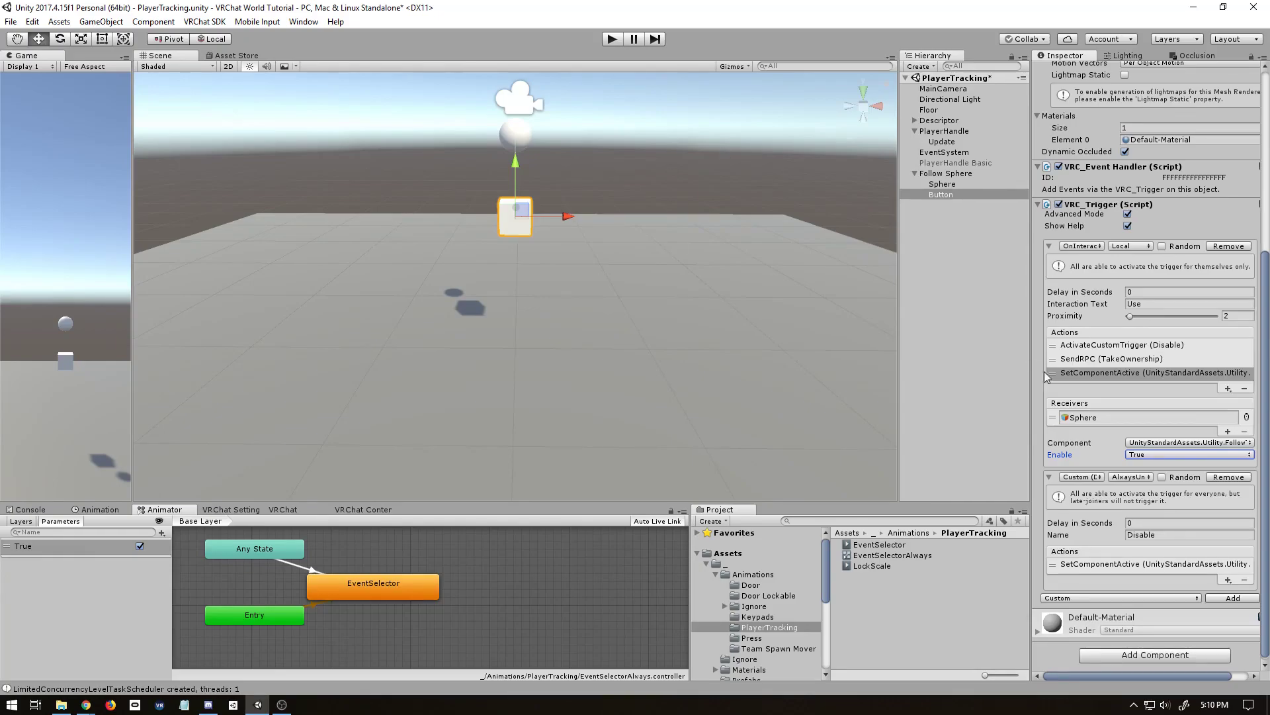
left_click(942, 184)
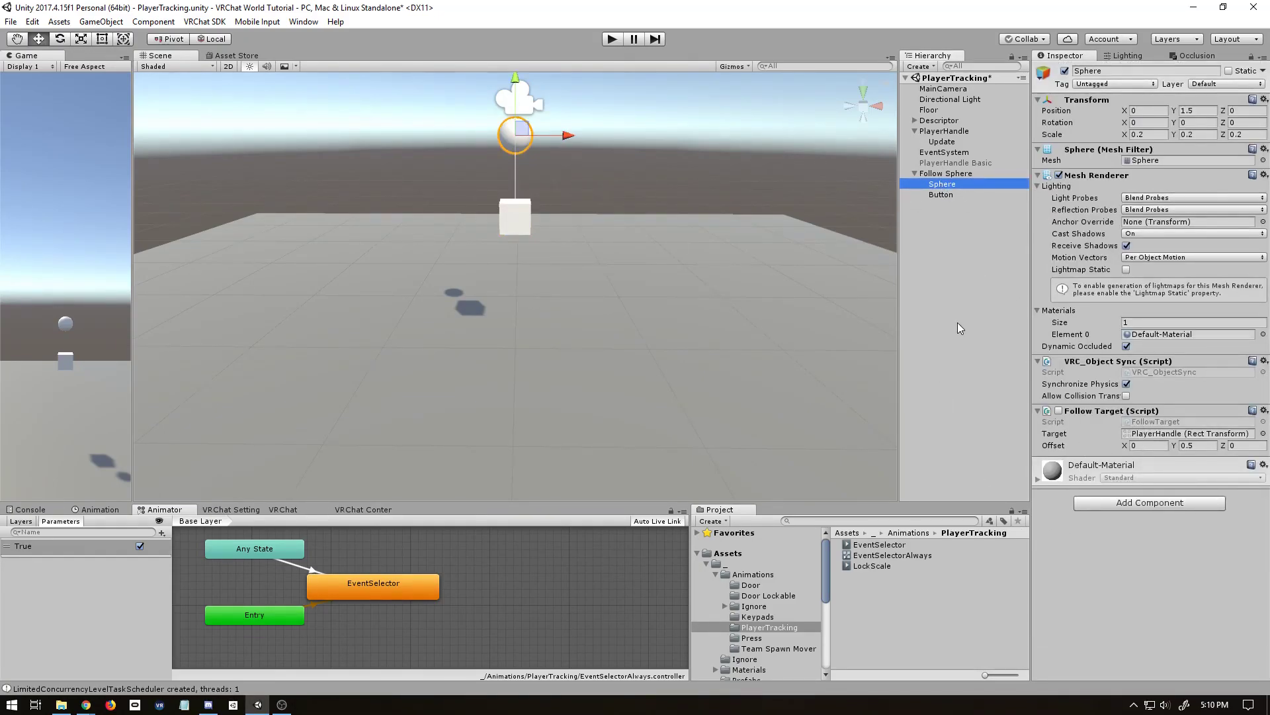
left_click(945, 174)
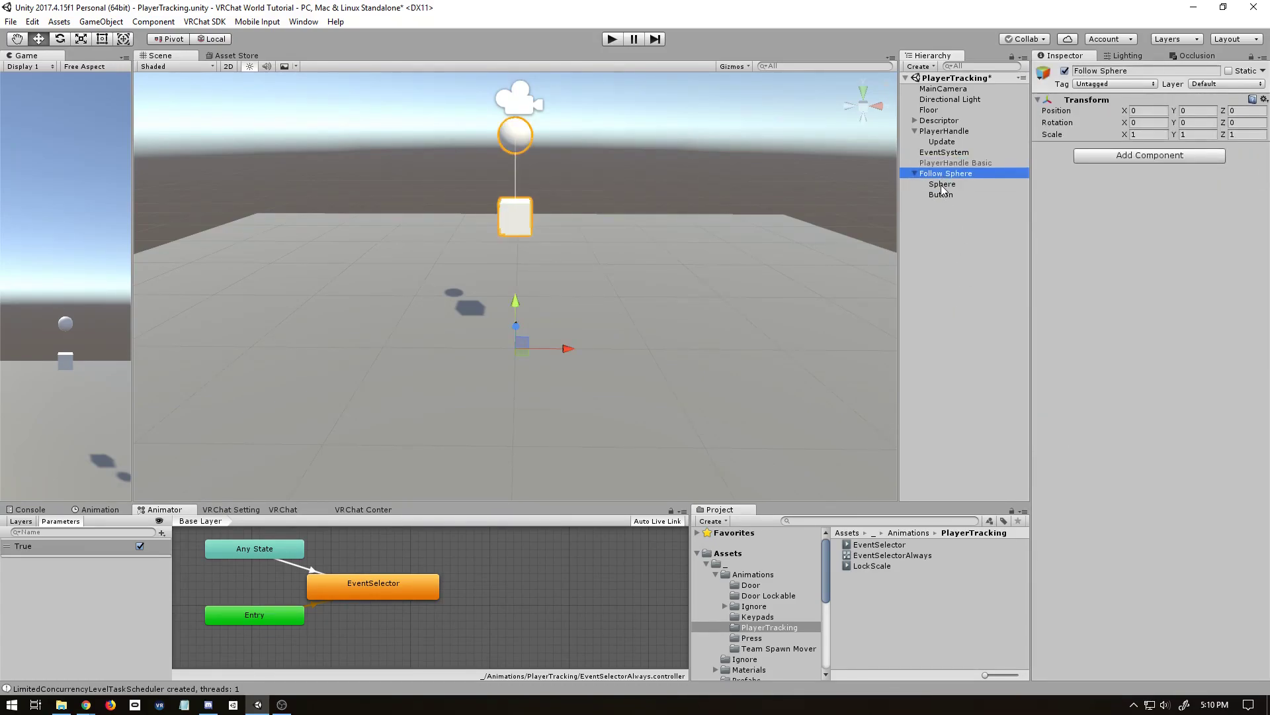
left_click(941, 195)
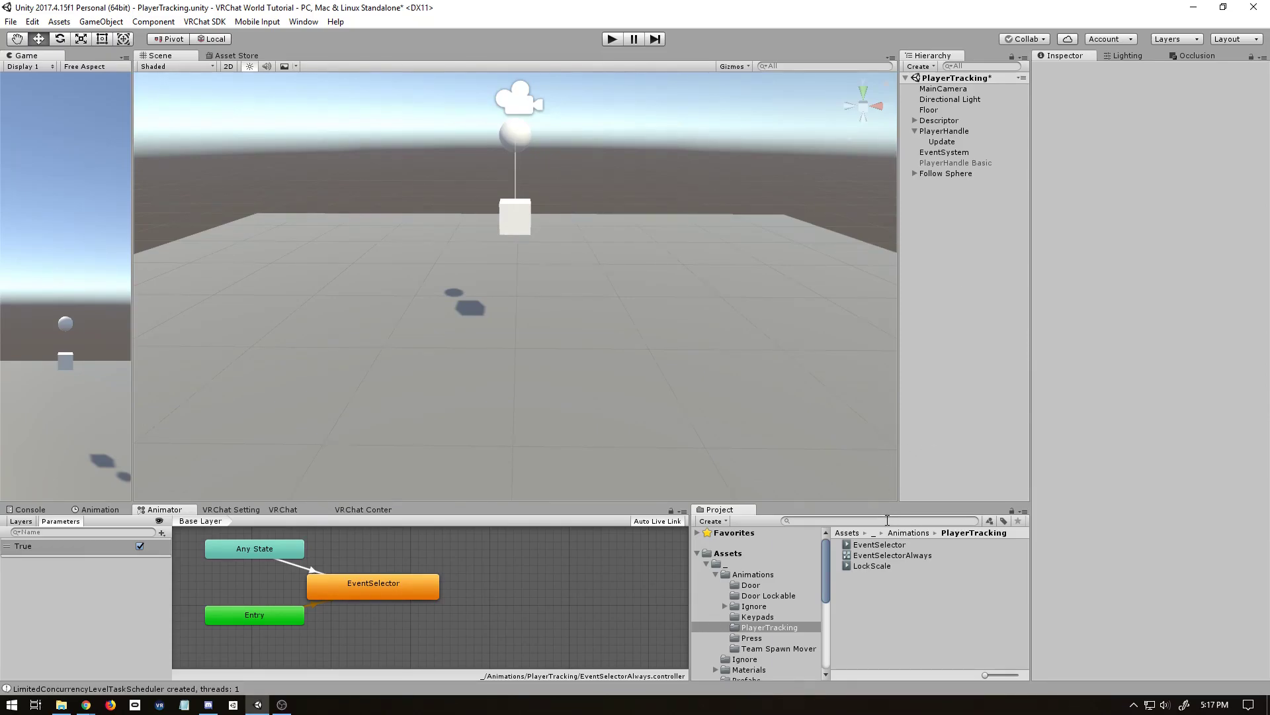
Step: Find the Vrchat_Tutorial_Avatar model, add it to the scene at X 1, Z -1, and rotate it to about -38° on Y
type("tut")
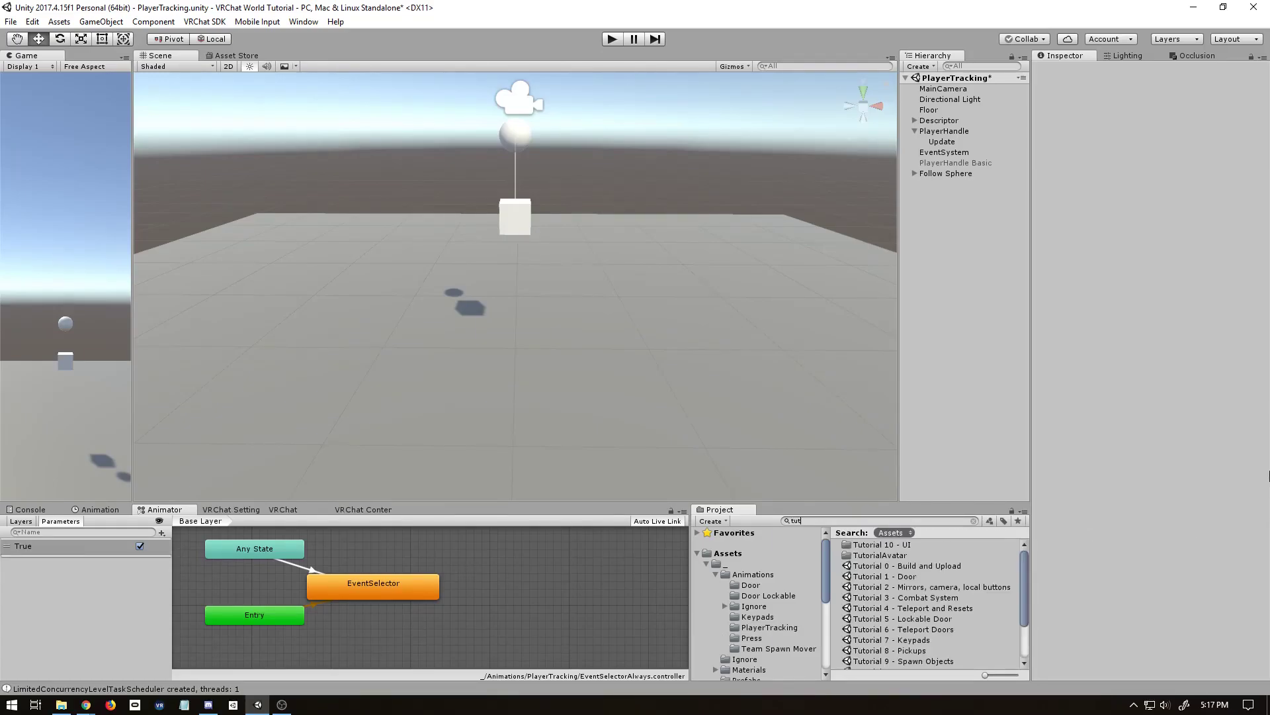
type("orial avatar")
left_click_drag(936, 556, 951, 319)
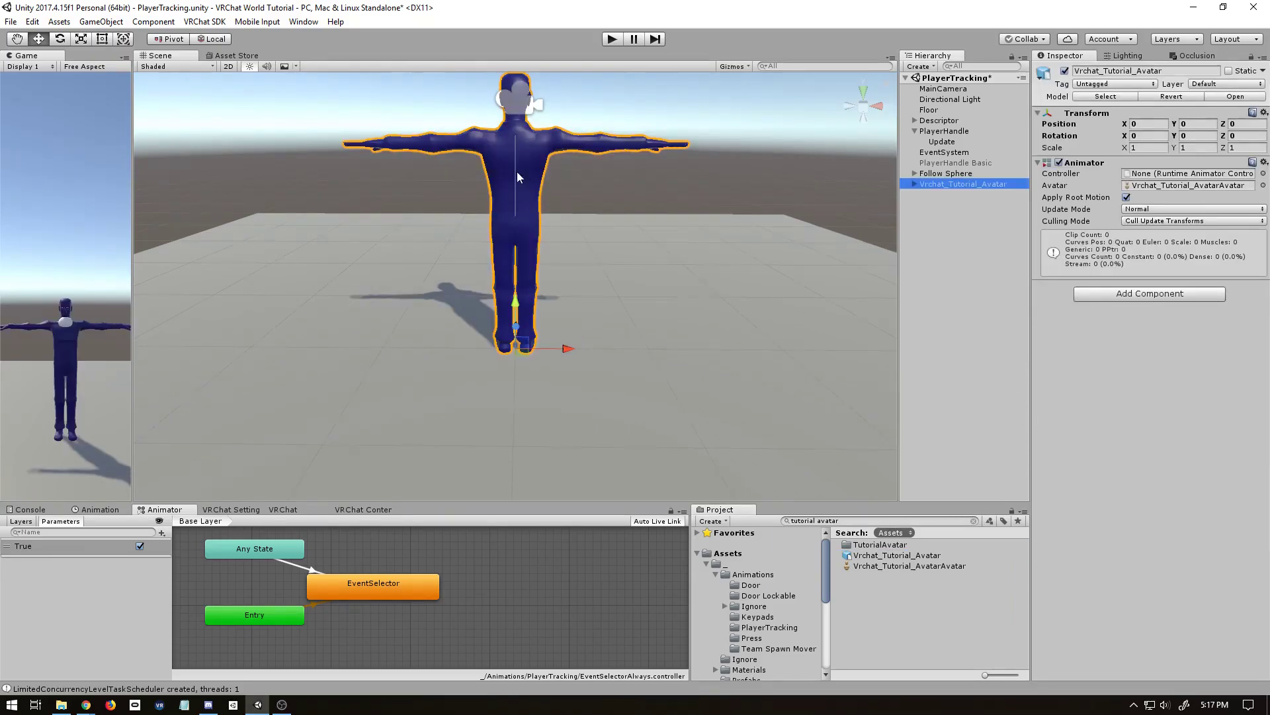
left_click_drag(520, 355, 732, 455, "ctrl")
key("e")
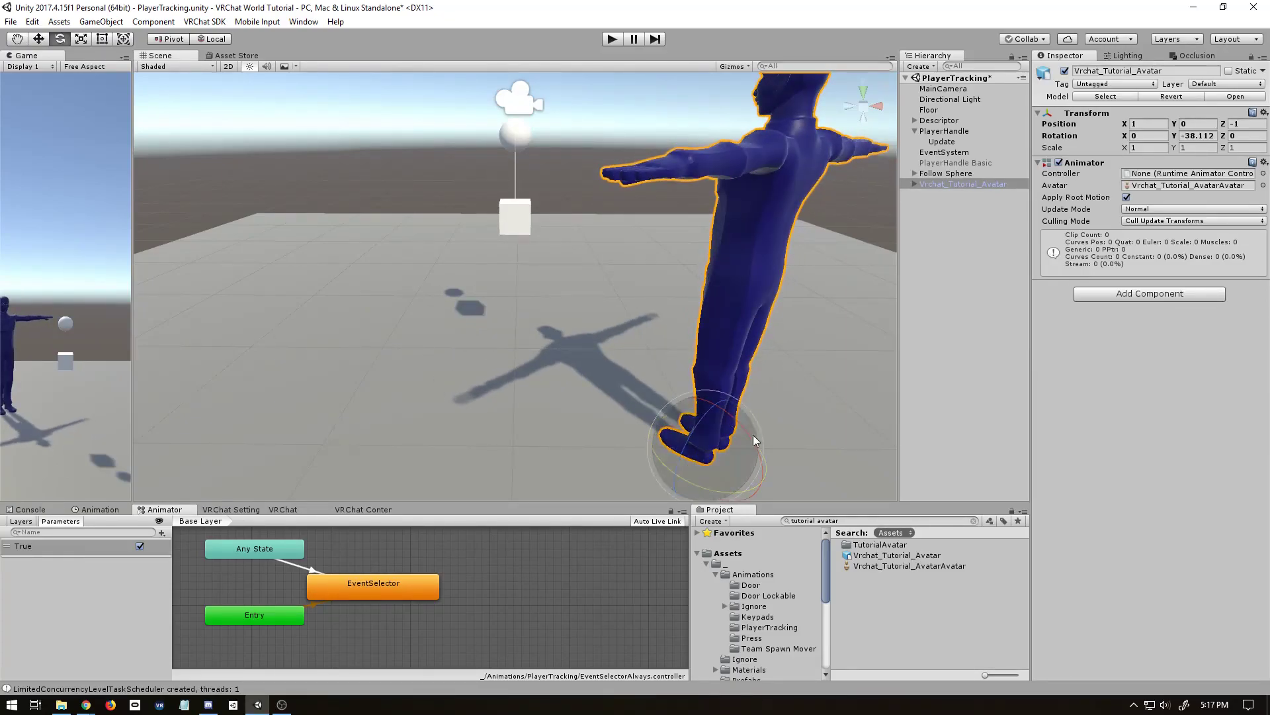
Step: Expand the avatar's armature down to RightArm and rotate that bone so the arm hangs beside the body
left_click(915, 184)
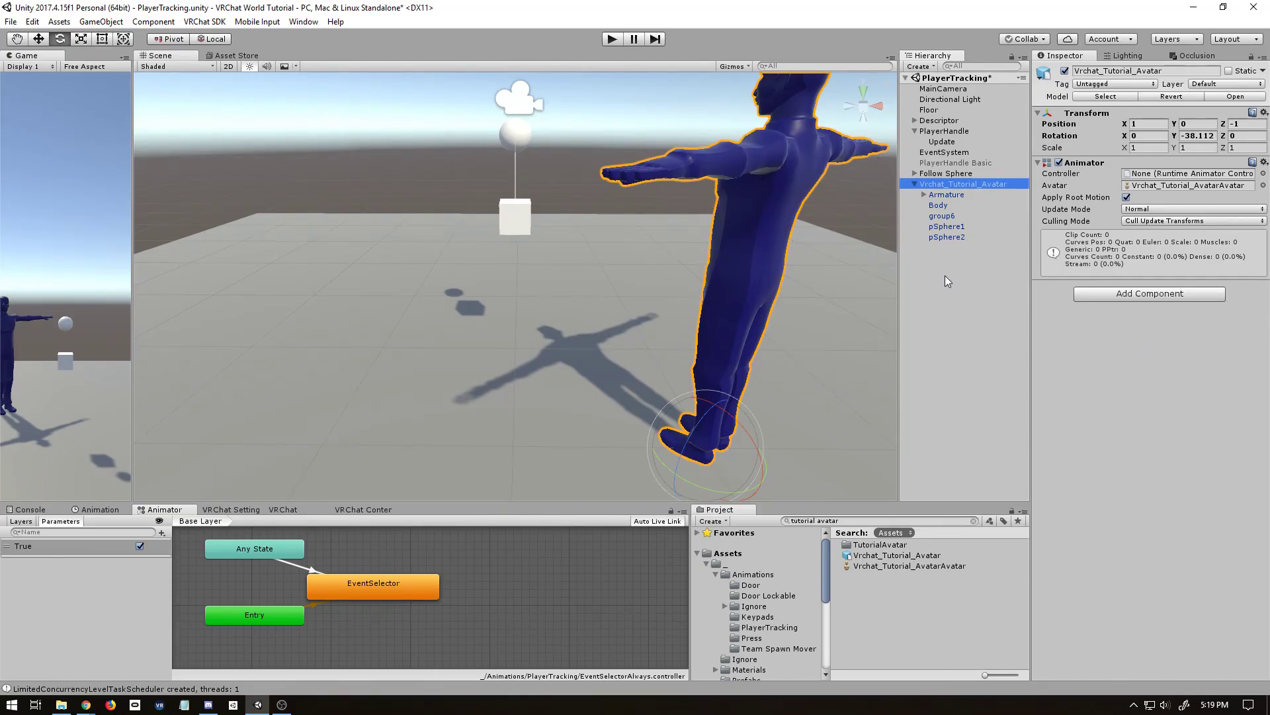
left_click(924, 195)
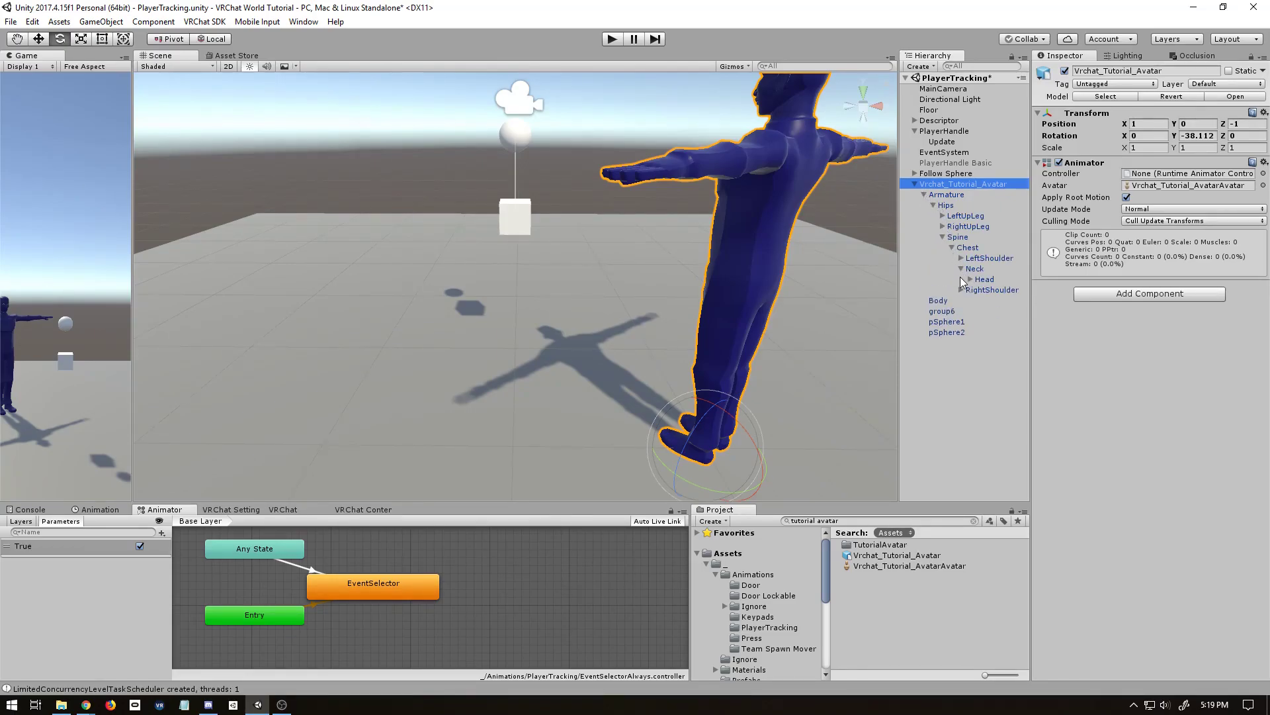
left_click(961, 291)
left_click(987, 300)
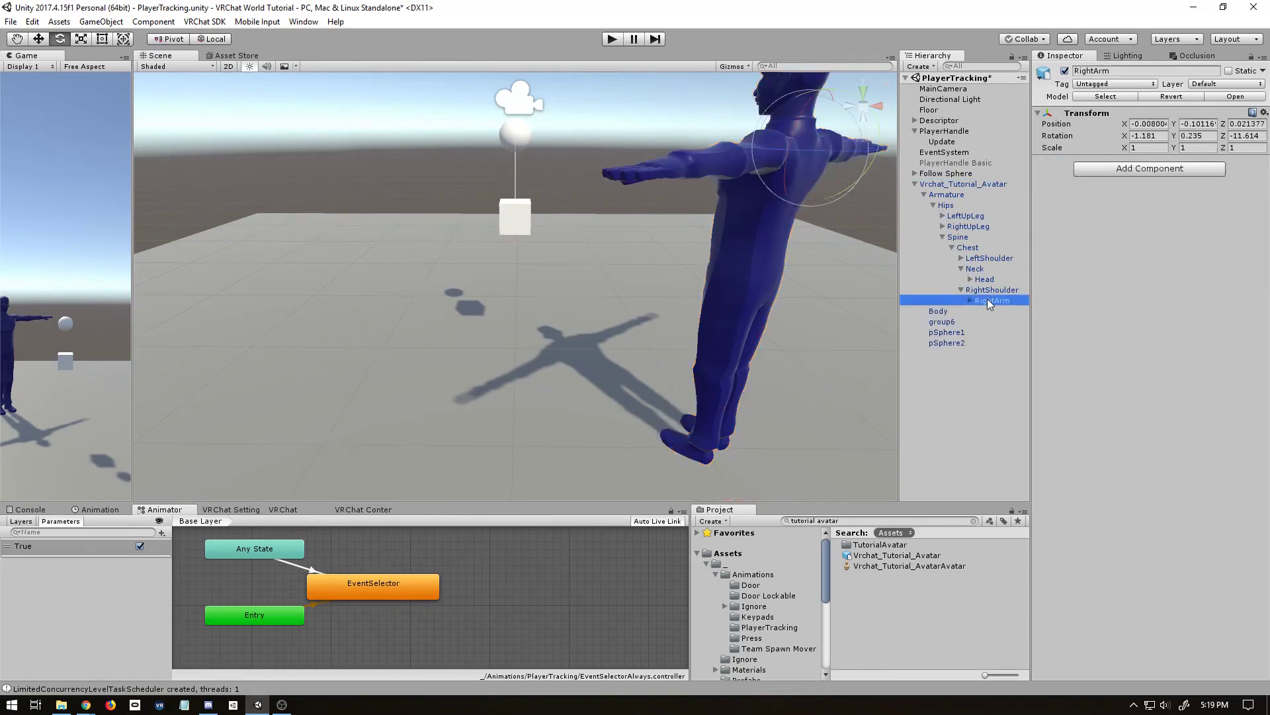
left_click_drag(787, 141, 862, 38)
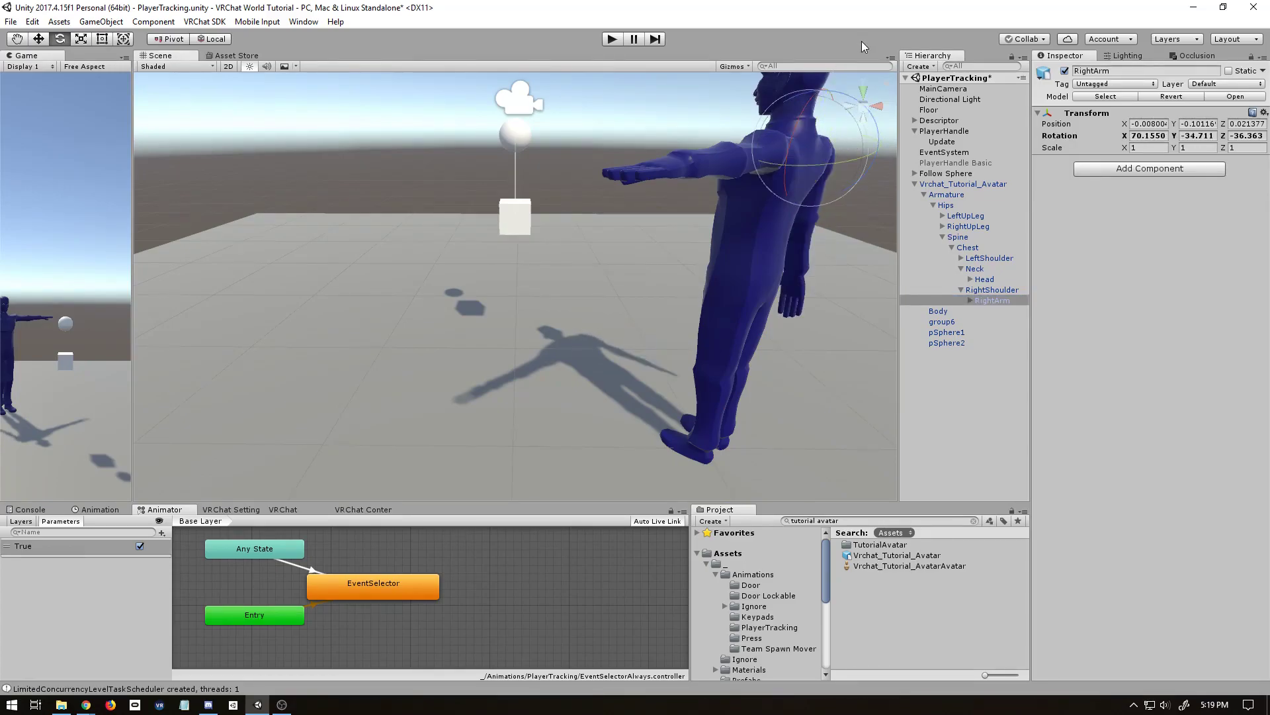
Step: Rotate the avatar's LeftArm bone, under LeftShoulder, so the arm hangs beside the body
left_click(961, 258)
left_click(988, 268)
left_click_drag(795, 177, 752, 274)
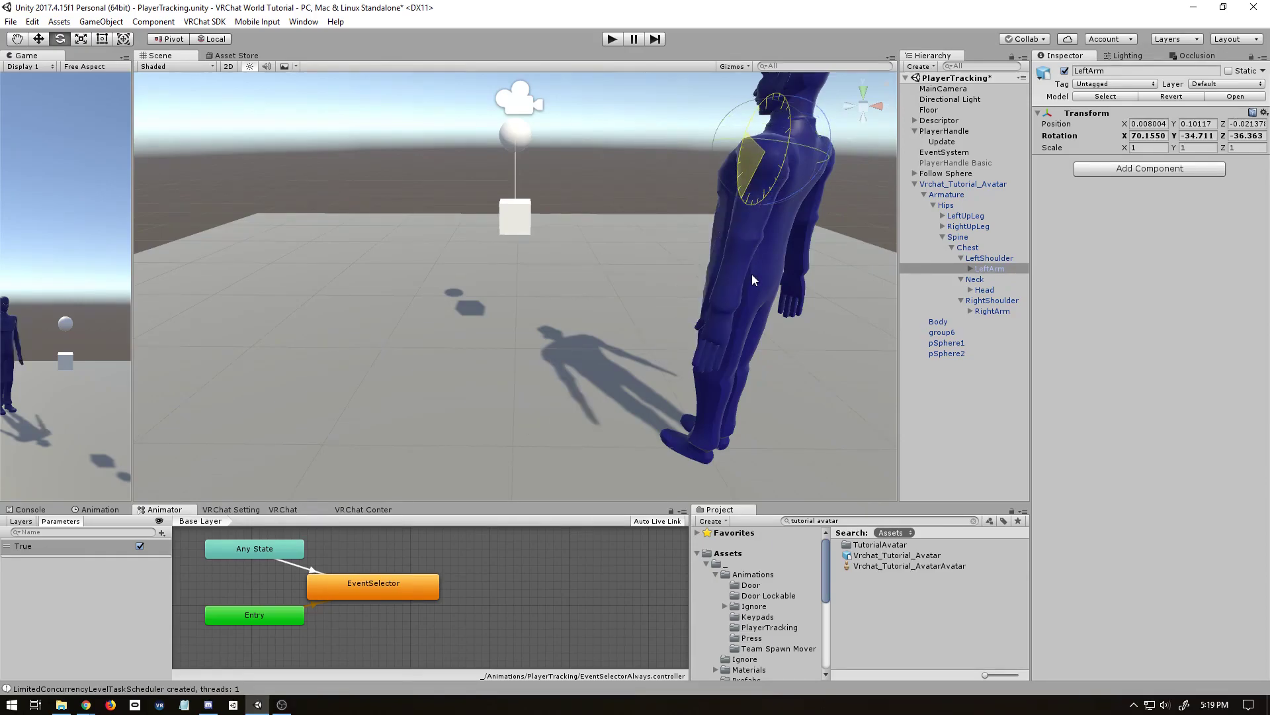
Step: Rename the avatar's Head bone to Head_
left_click(985, 290)
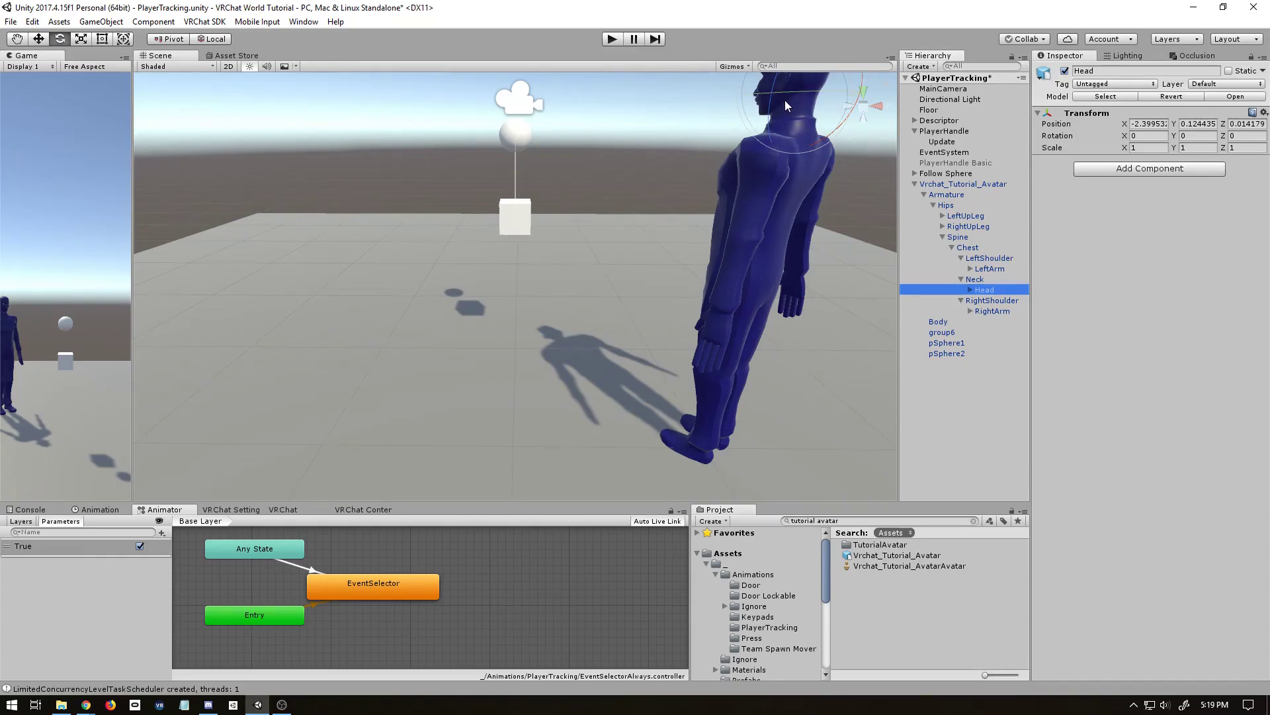
left_click(996, 290)
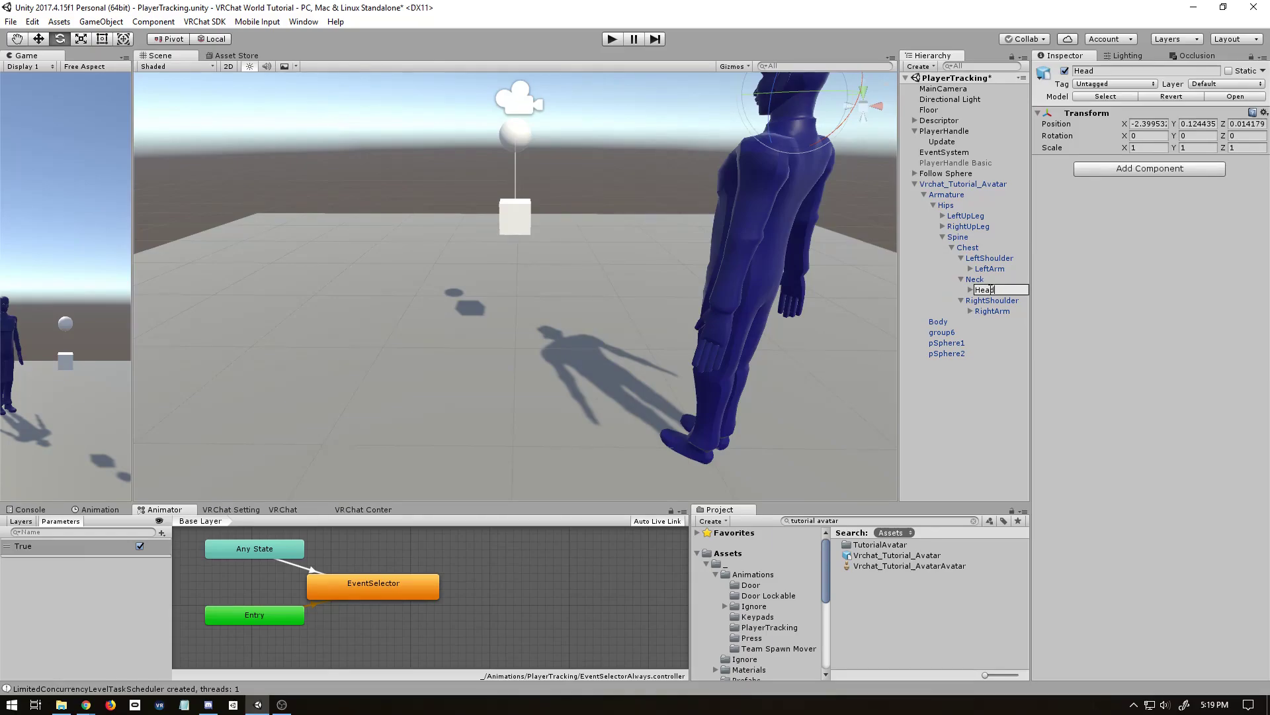
type("_")
key("Return")
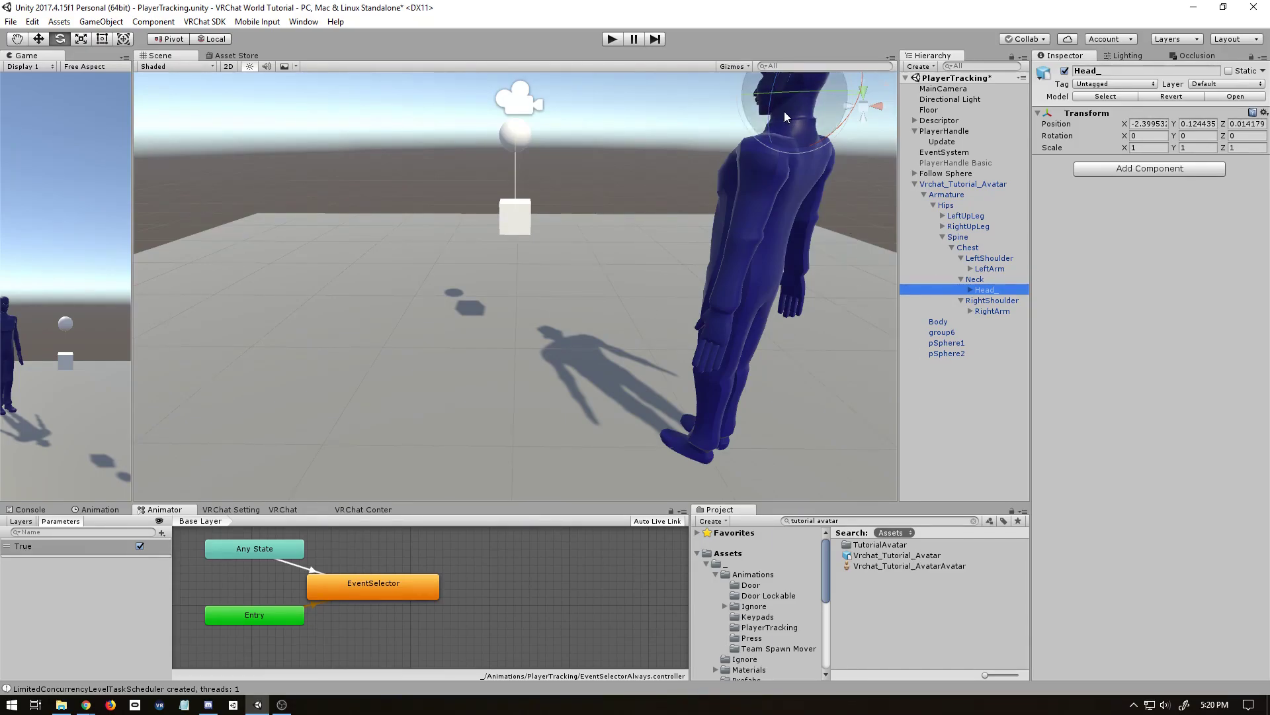
Step: Add a Lookat Target script component to the avatar's Head_ bone
left_click(1153, 174)
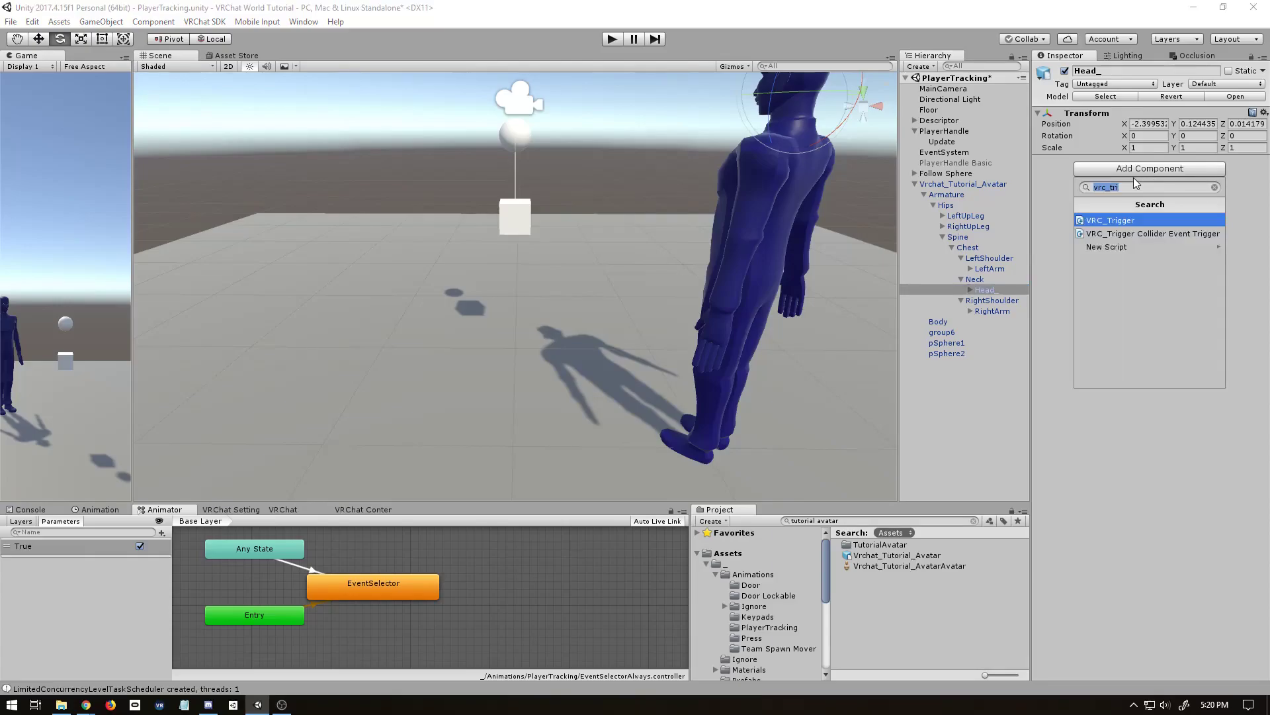
type("lookat")
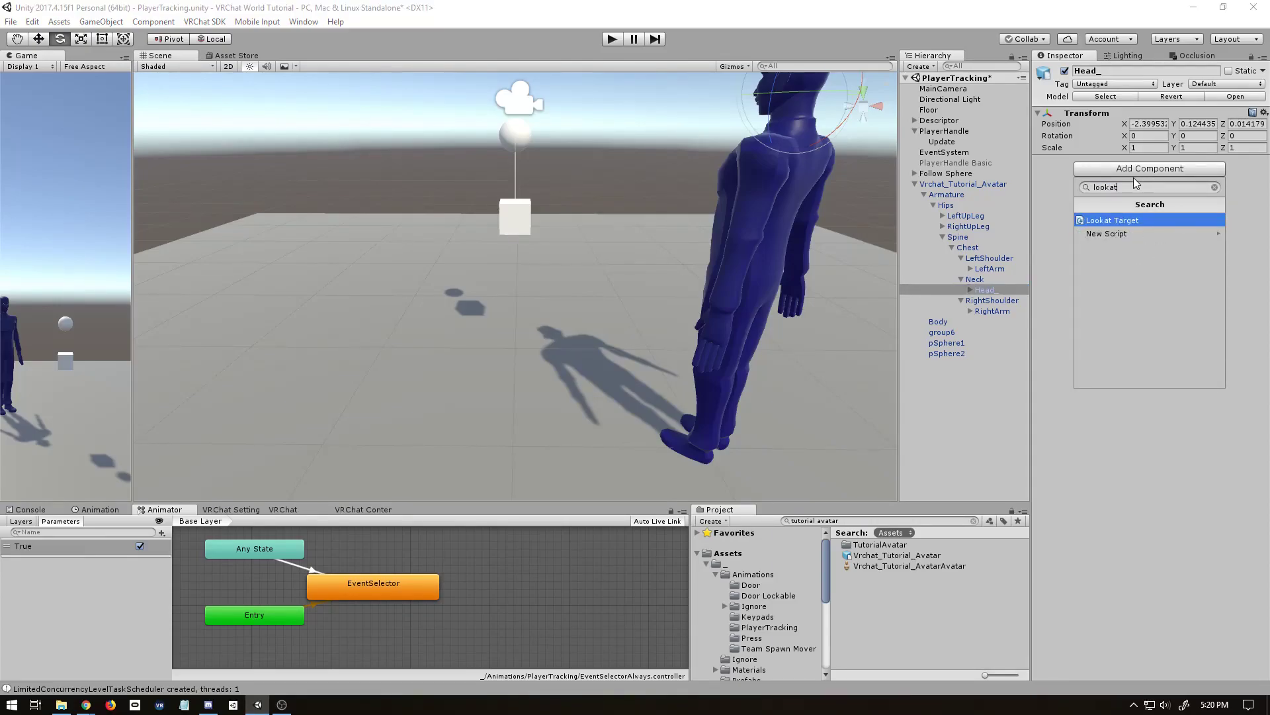
key("Return")
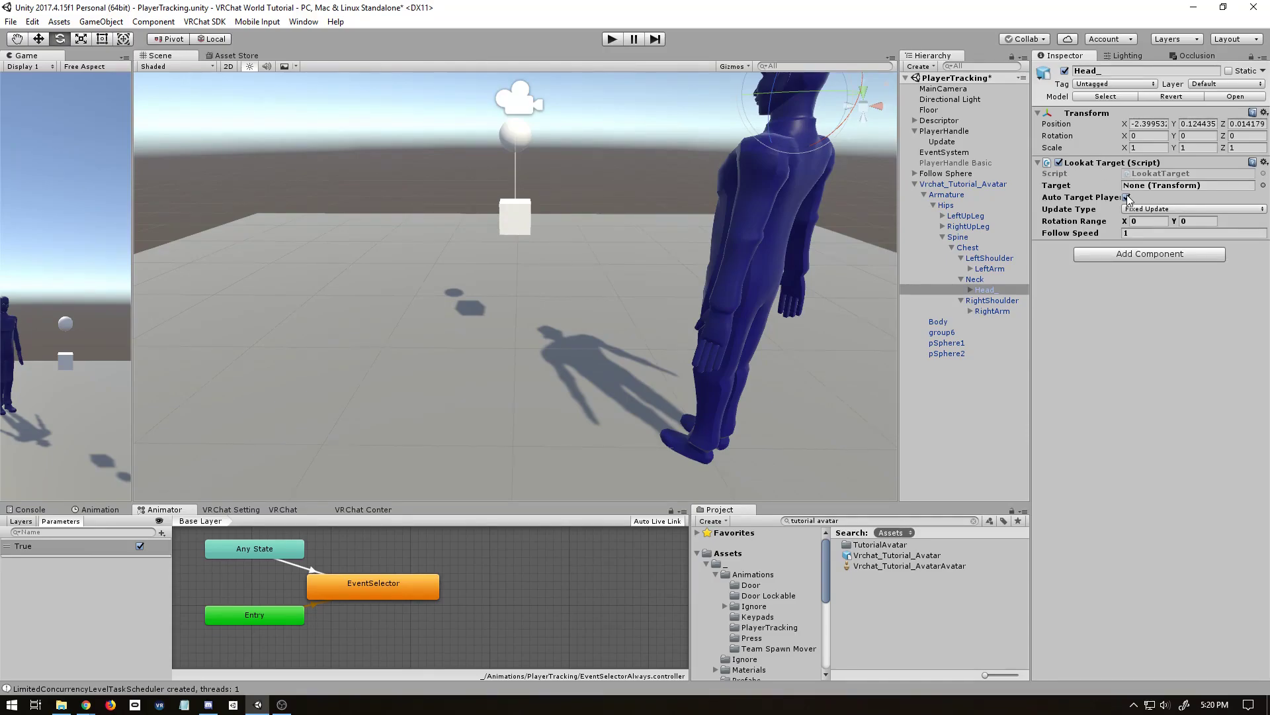
left_click(59, 21)
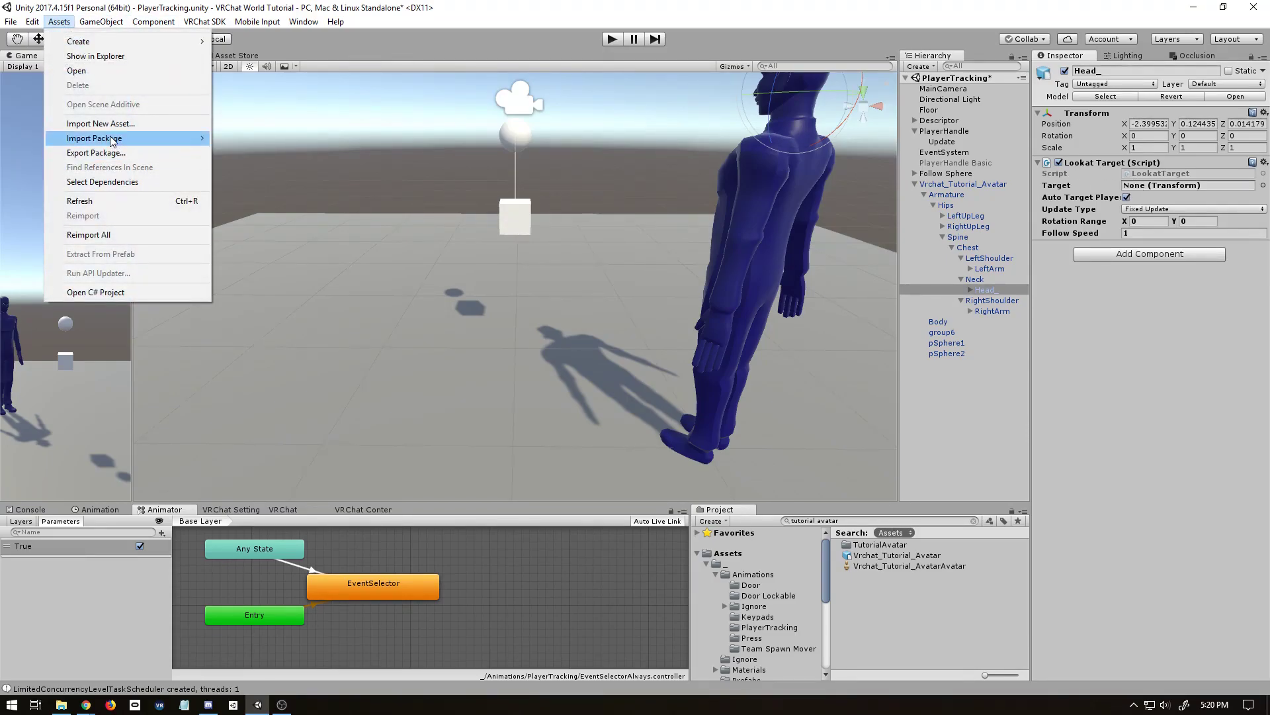
mouse_move(114, 141)
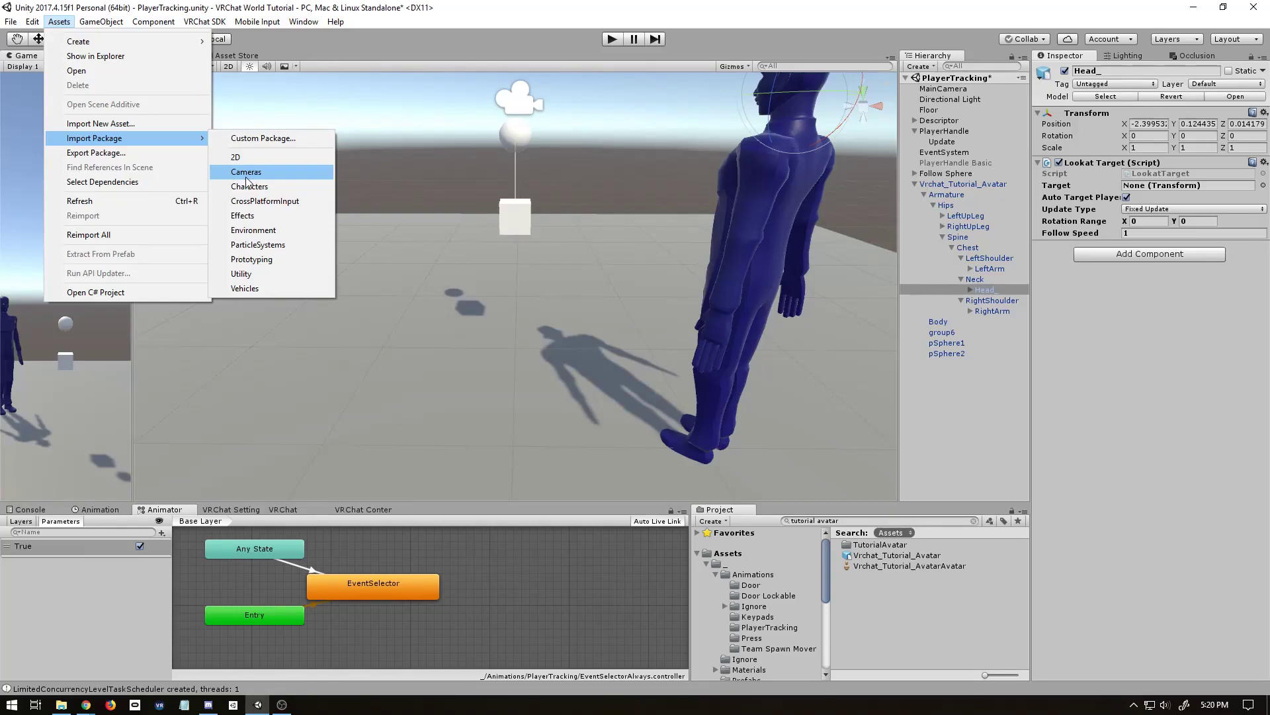
left_click(388, 5)
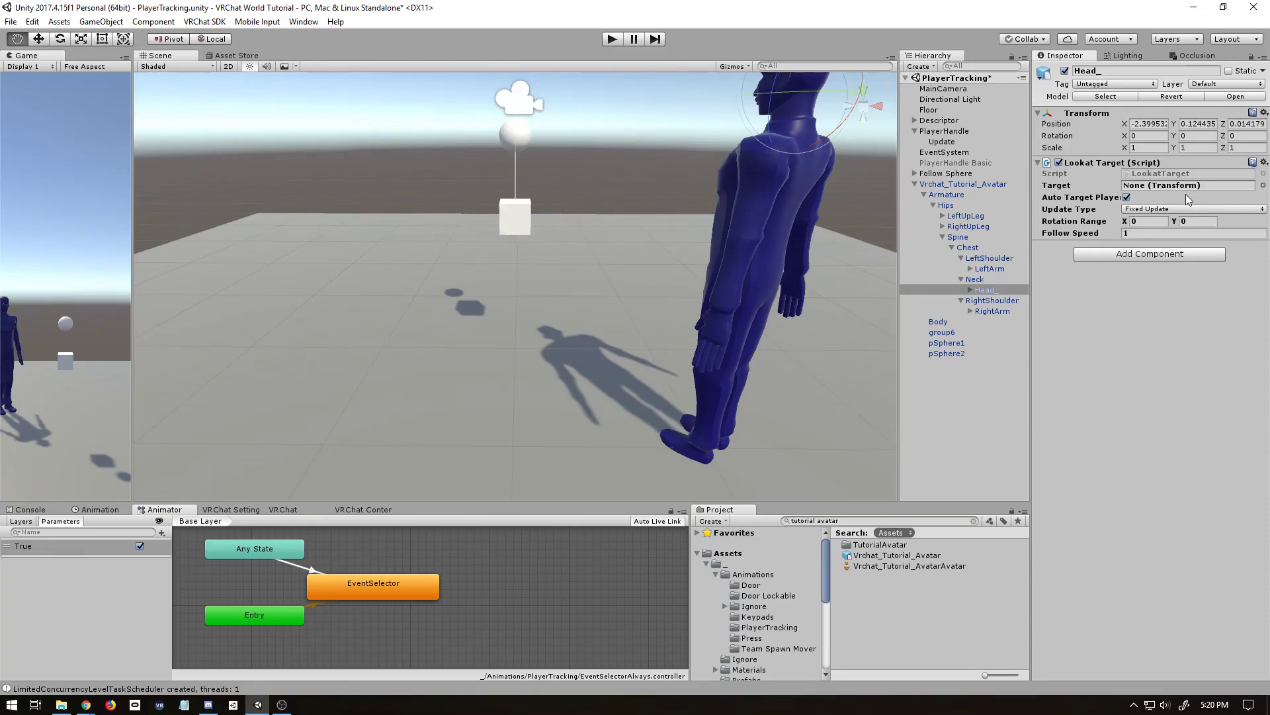
Step: Configure Head_'s Lookat Target with Auto Target Player off, PlayerHandle as the target and Late Update as the update type
left_click(1127, 197)
left_click_drag(946, 132, 1177, 186)
left_click(1130, 209)
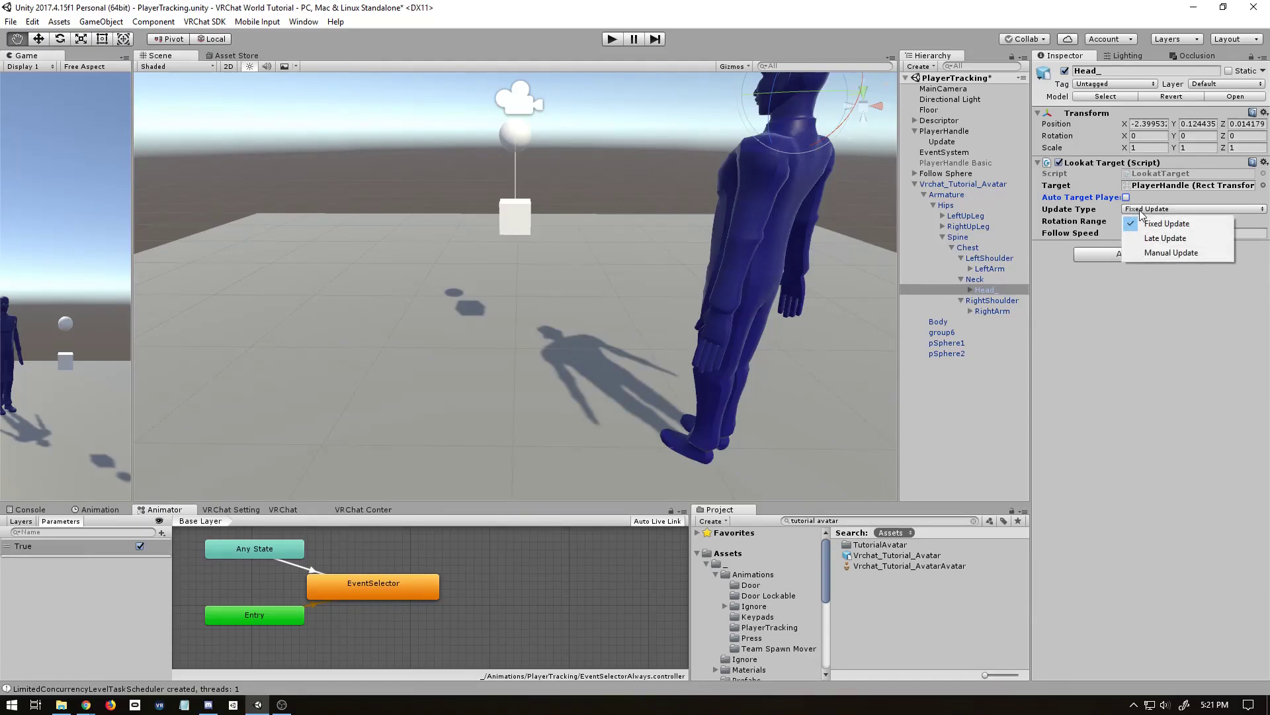
left_click(1163, 240)
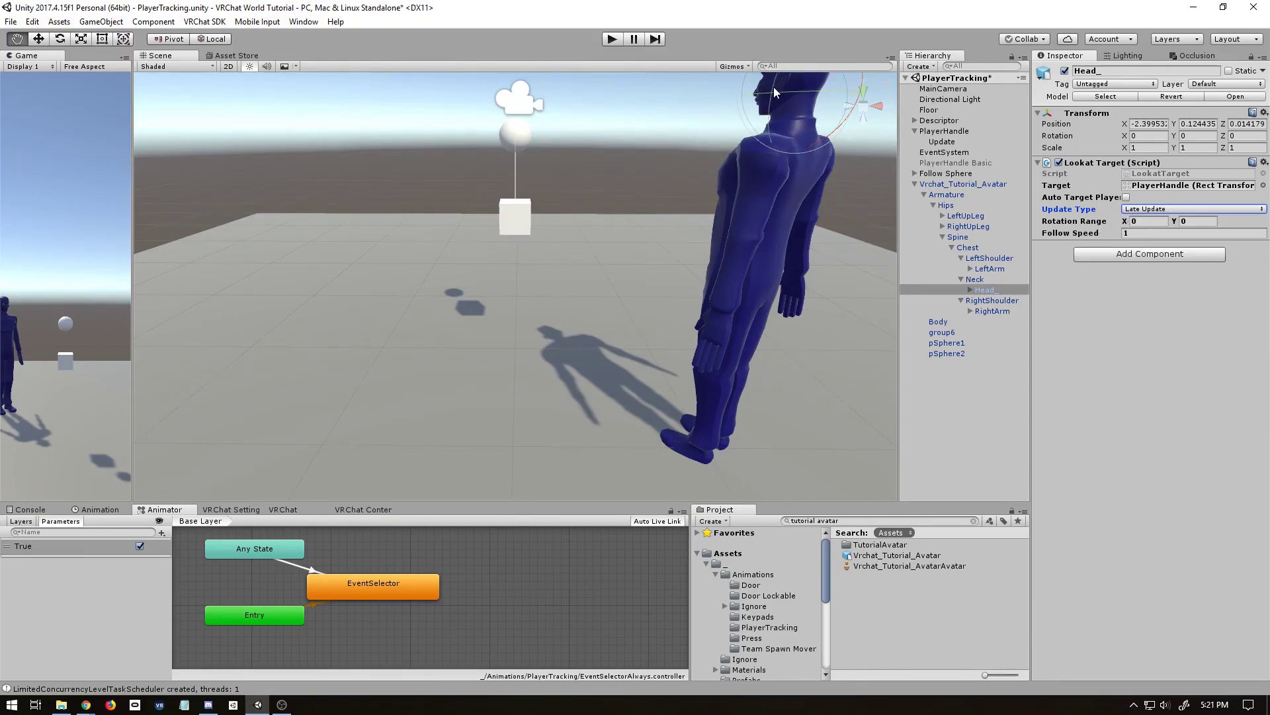
key("w")
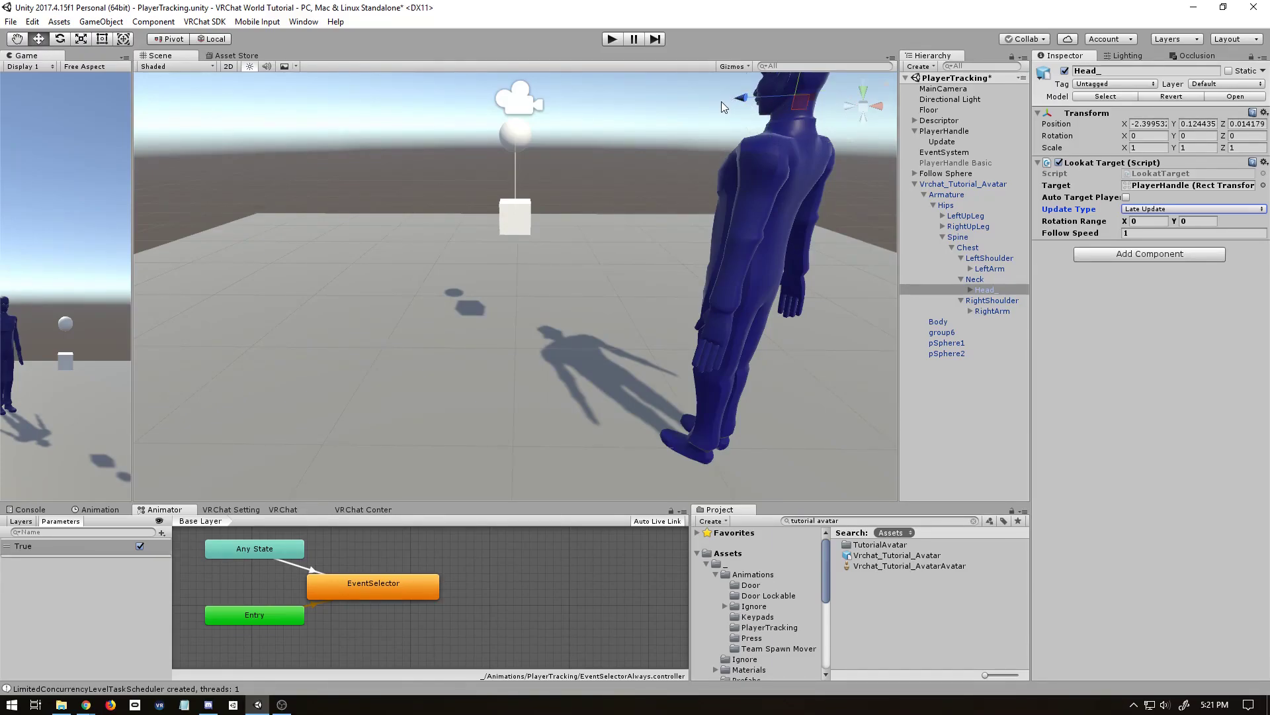
Step: Set the Lookat Target's rotation range to X 45, Y 90 and its follow speed to 0.1
left_click(1145, 221)
type("45")
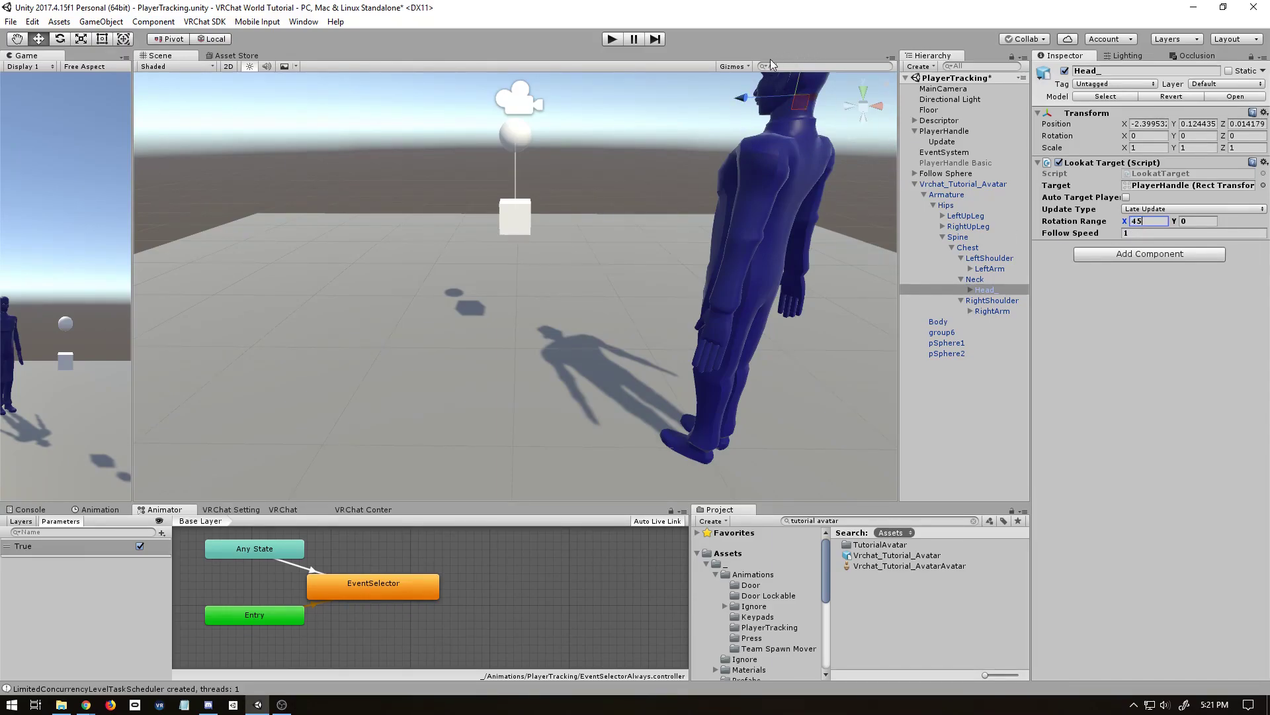
left_click(1207, 221)
type("90")
left_click(1111, 236)
type("0")
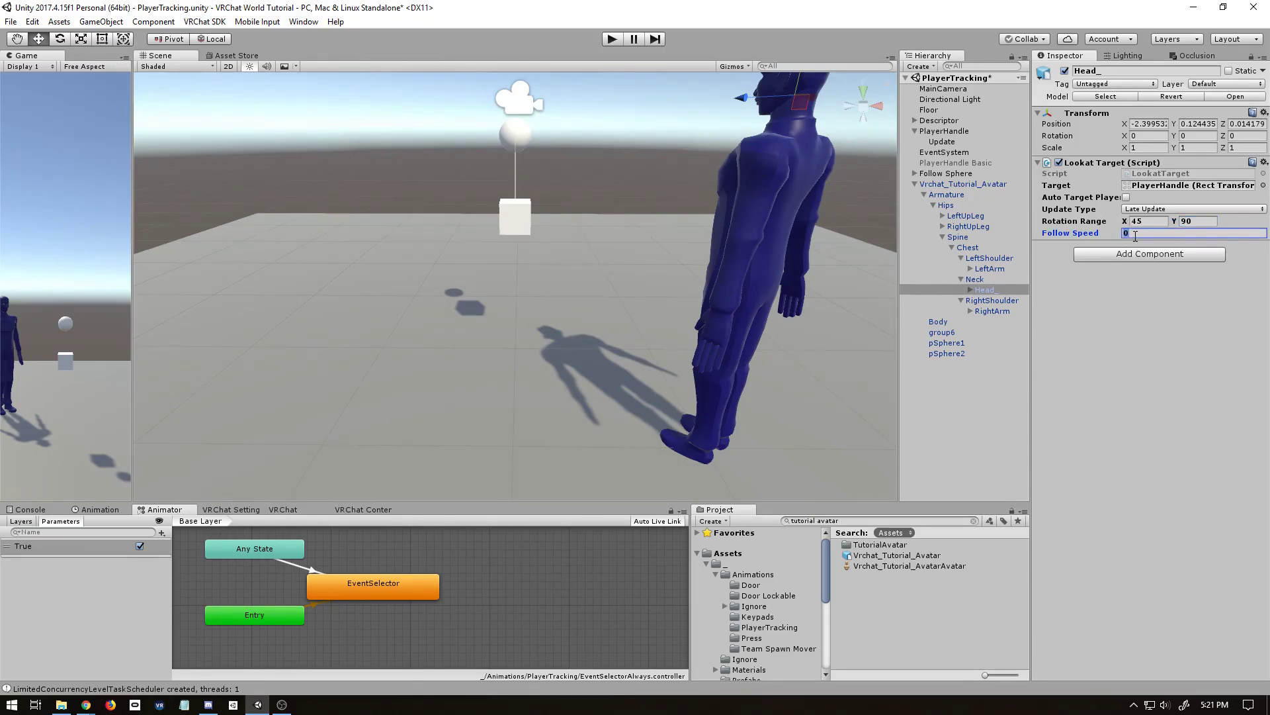
type("0.1q")
Step: Play-test the scene to check the avatar's head tracking, stop it, and collapse the avatar's hierarchy
left_click(612, 39)
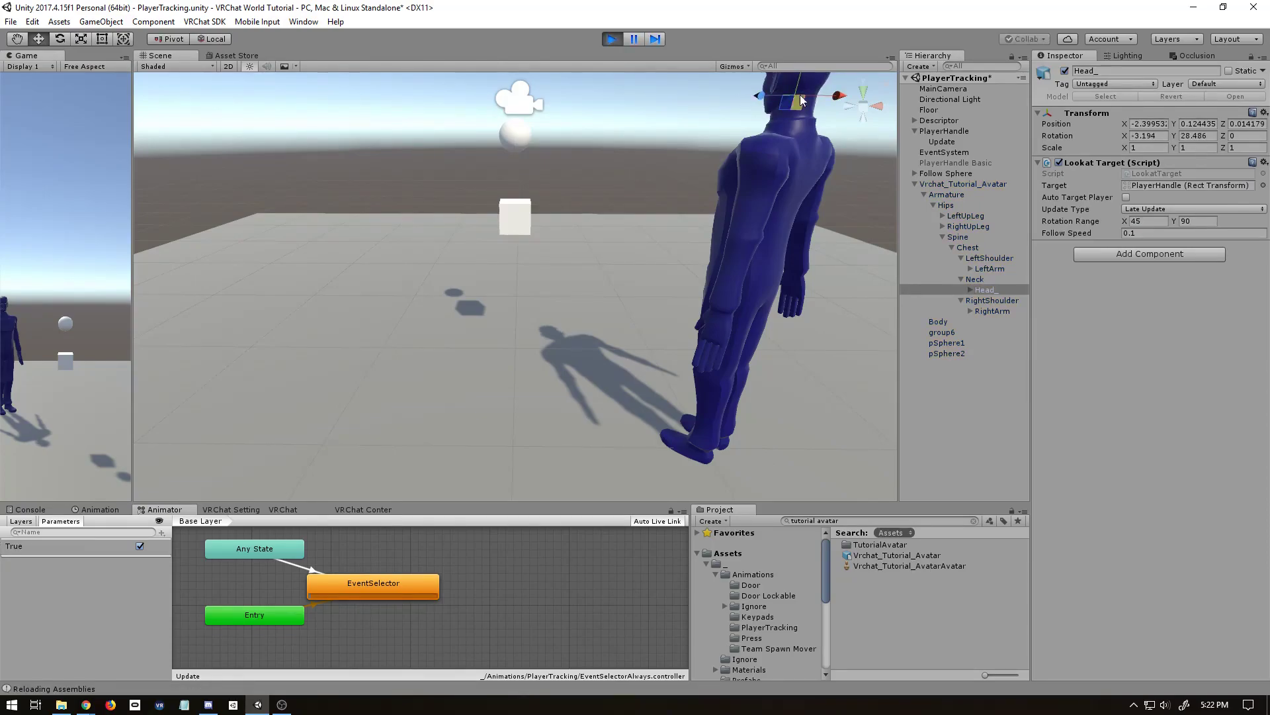
left_click(618, 39)
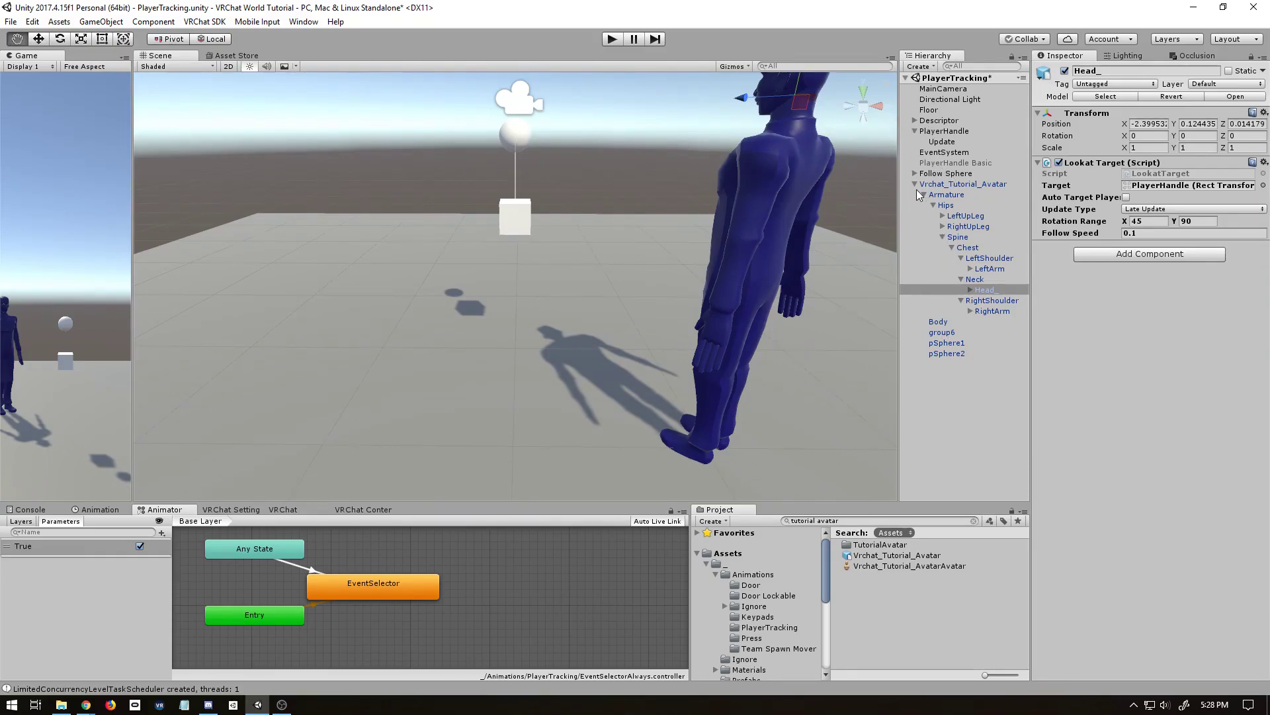
left_click(916, 184)
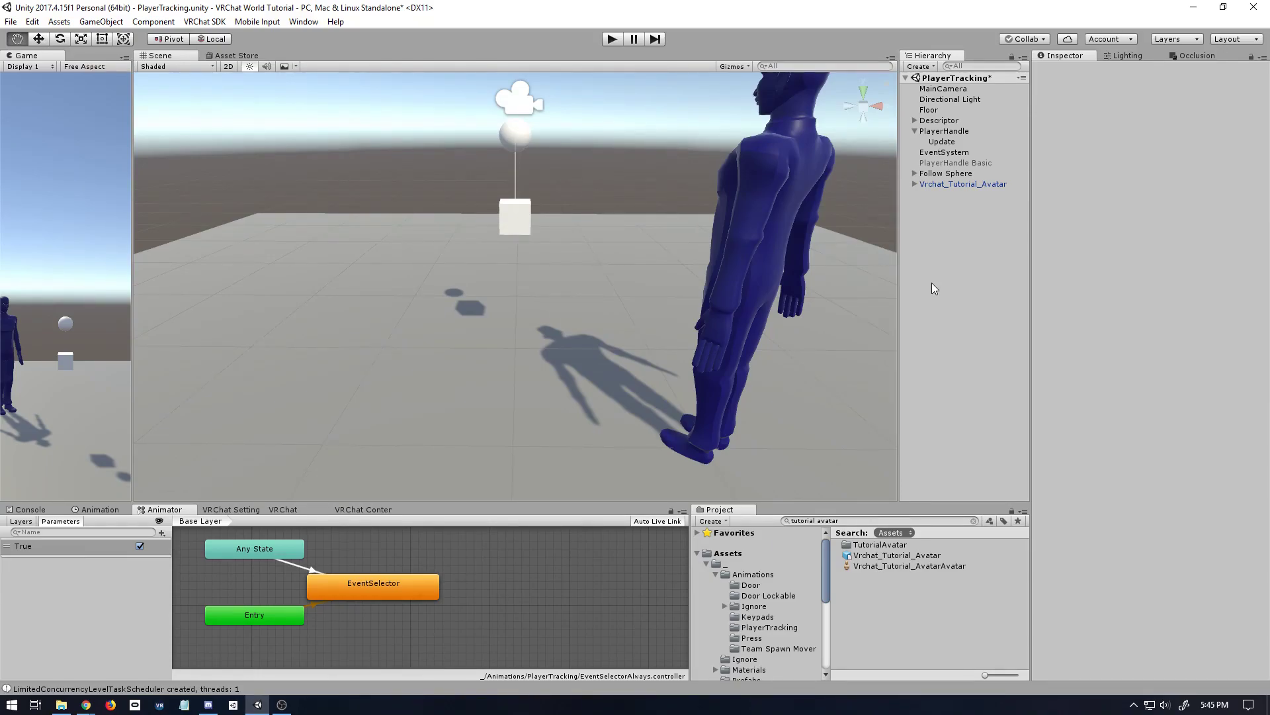
Step: Create an empty object at the root of the scene and name it VRHats
right_click(928, 228)
left_click(970, 337)
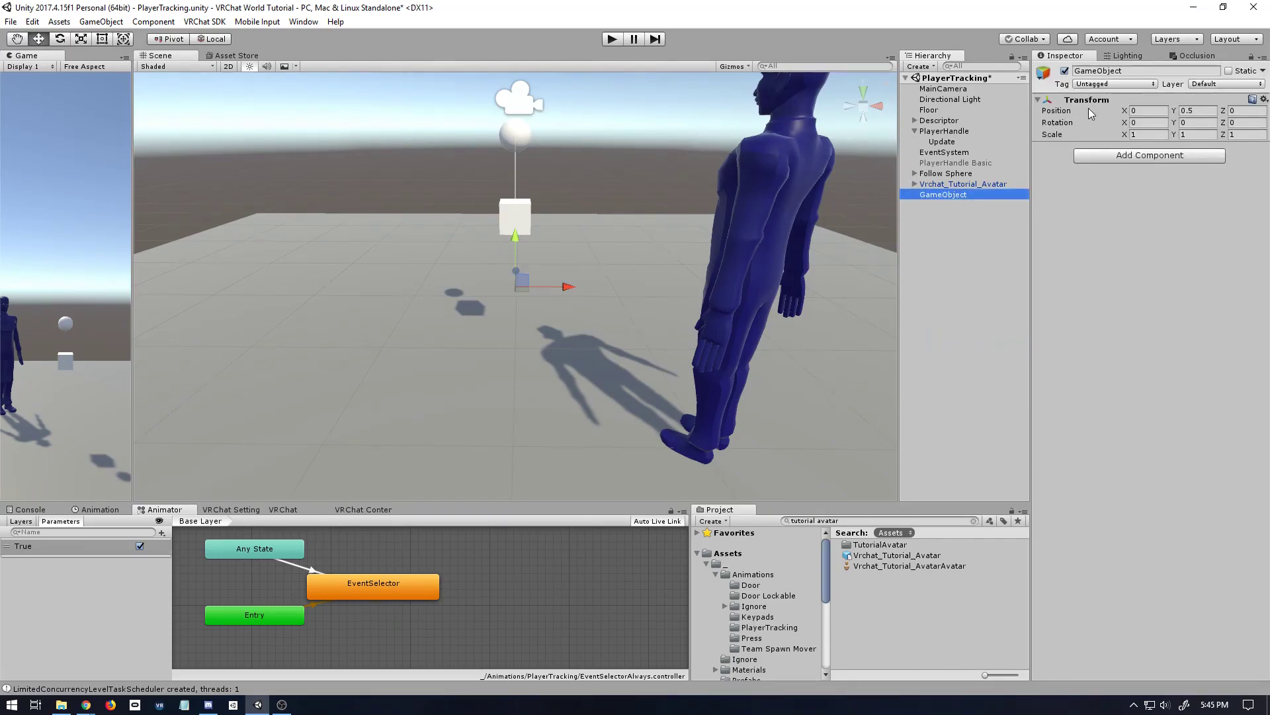
left_click(1105, 70)
type("VR")
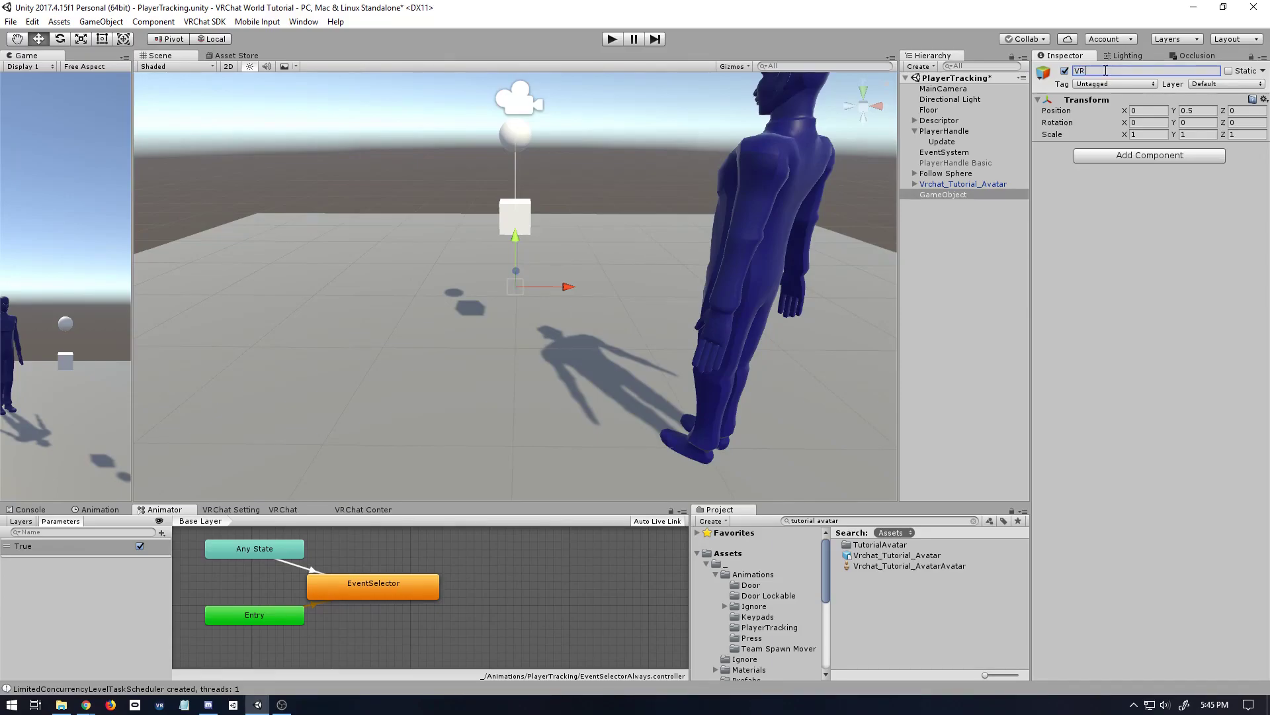
type("Hats")
key("Return")
Step: Create an empty child object under VRHats and name it VRHat Par
right_click(940, 199)
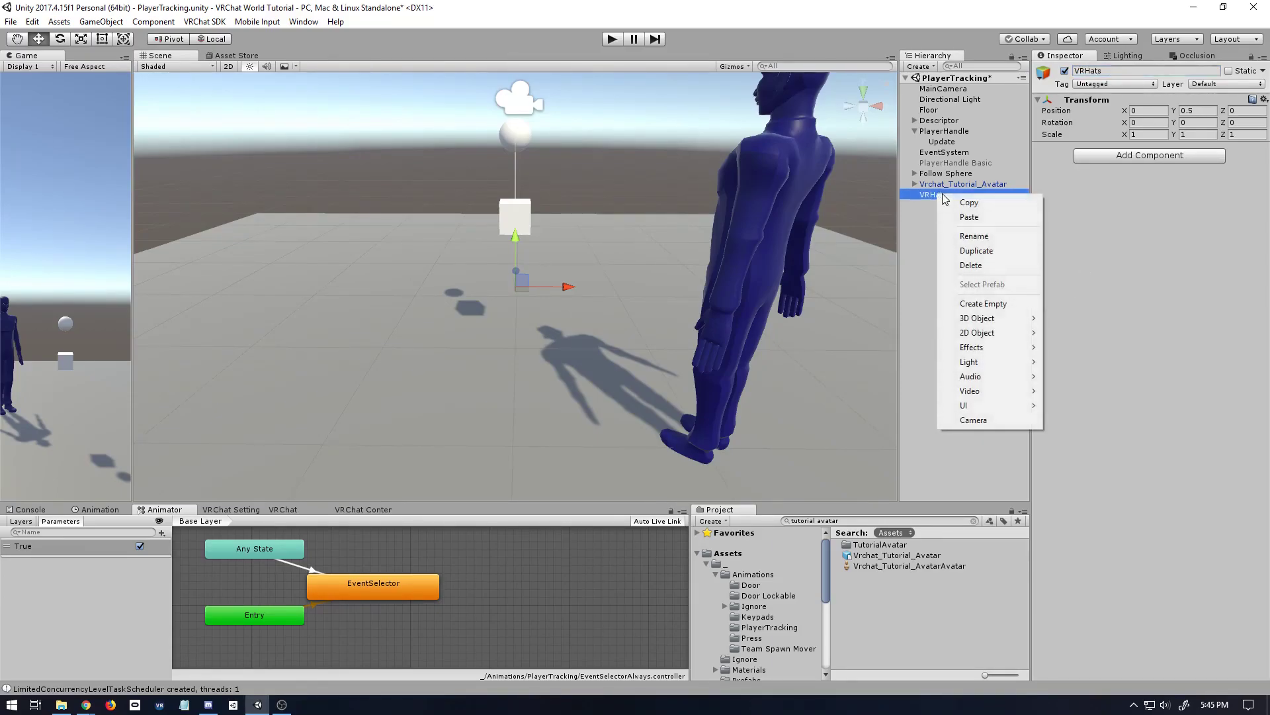
left_click(988, 305)
left_click(1099, 70)
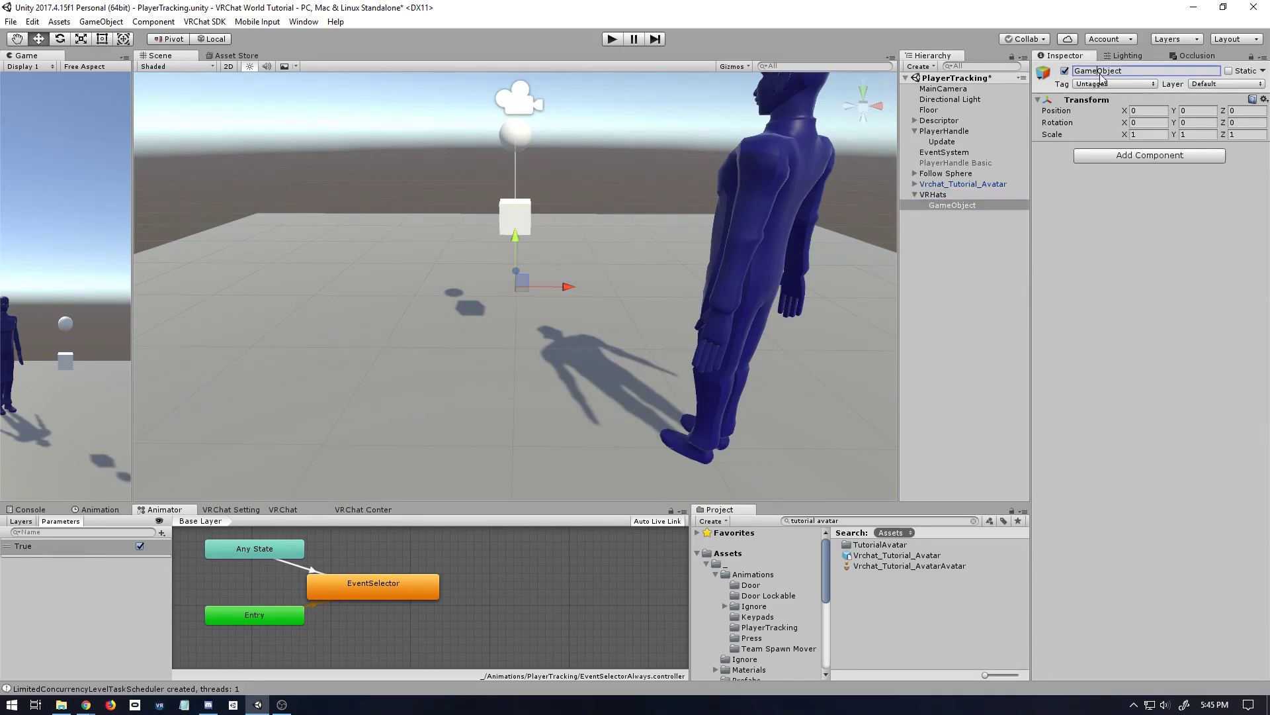
type("VRHat Par")
Step: Create an empty child object under VRHat Par and name it VRHat Pickup
right_click(955, 207)
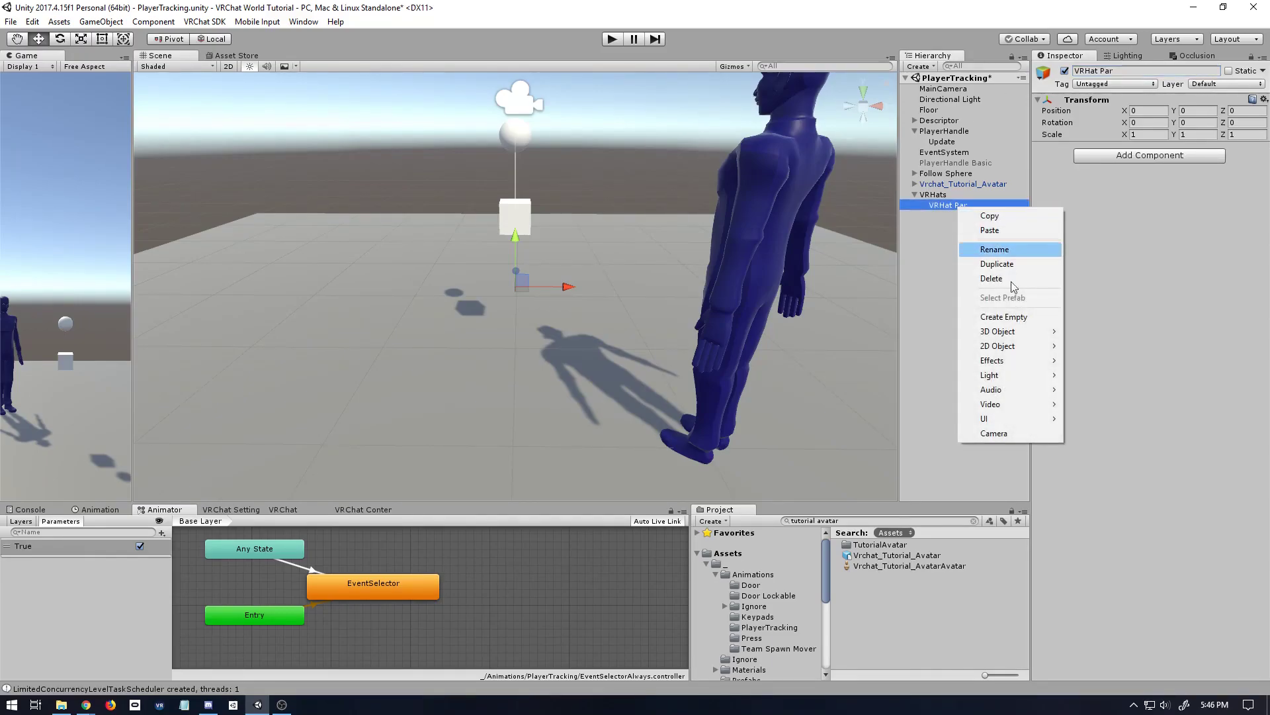
left_click(966, 315)
left_click(1120, 56)
left_click(1067, 55)
left_click(1117, 69)
type("VRHat Pickup")
key("Return")
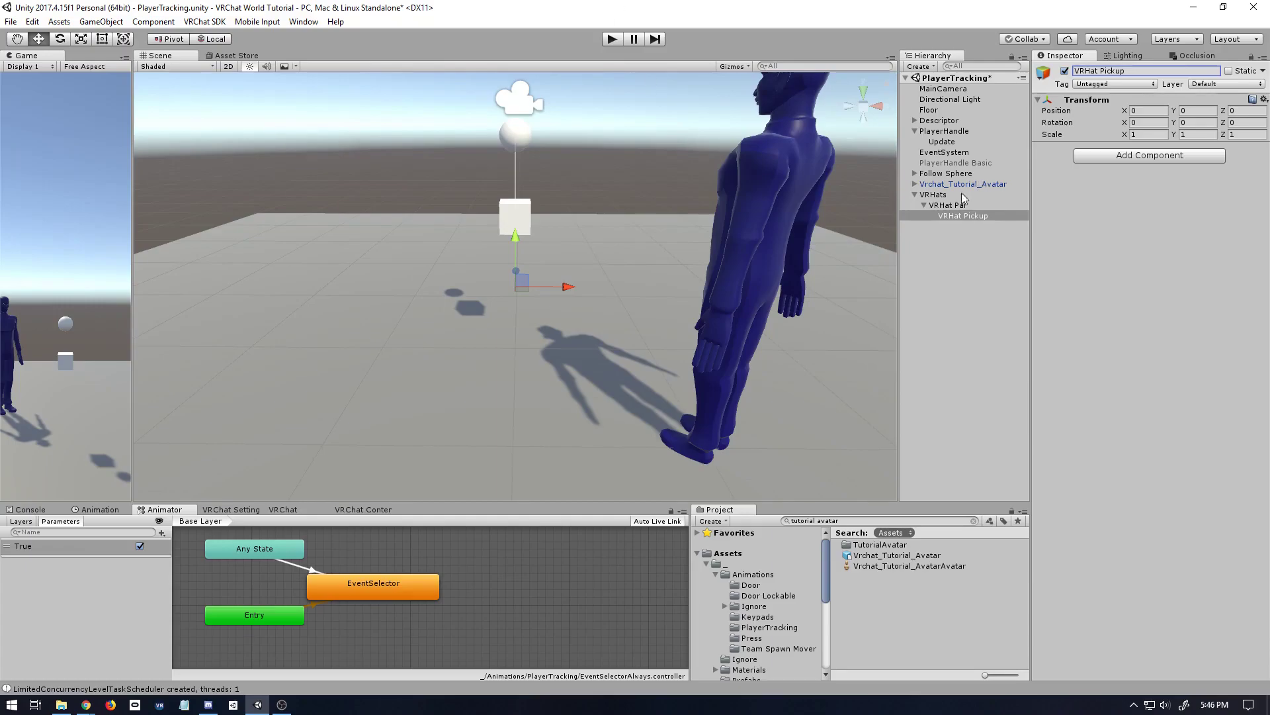
key("q")
Step: Add a VRC_Pickup component to VRHat Pickup, make its Rigidbody kinematic and set Auto Hold to Yes
left_click(1106, 155)
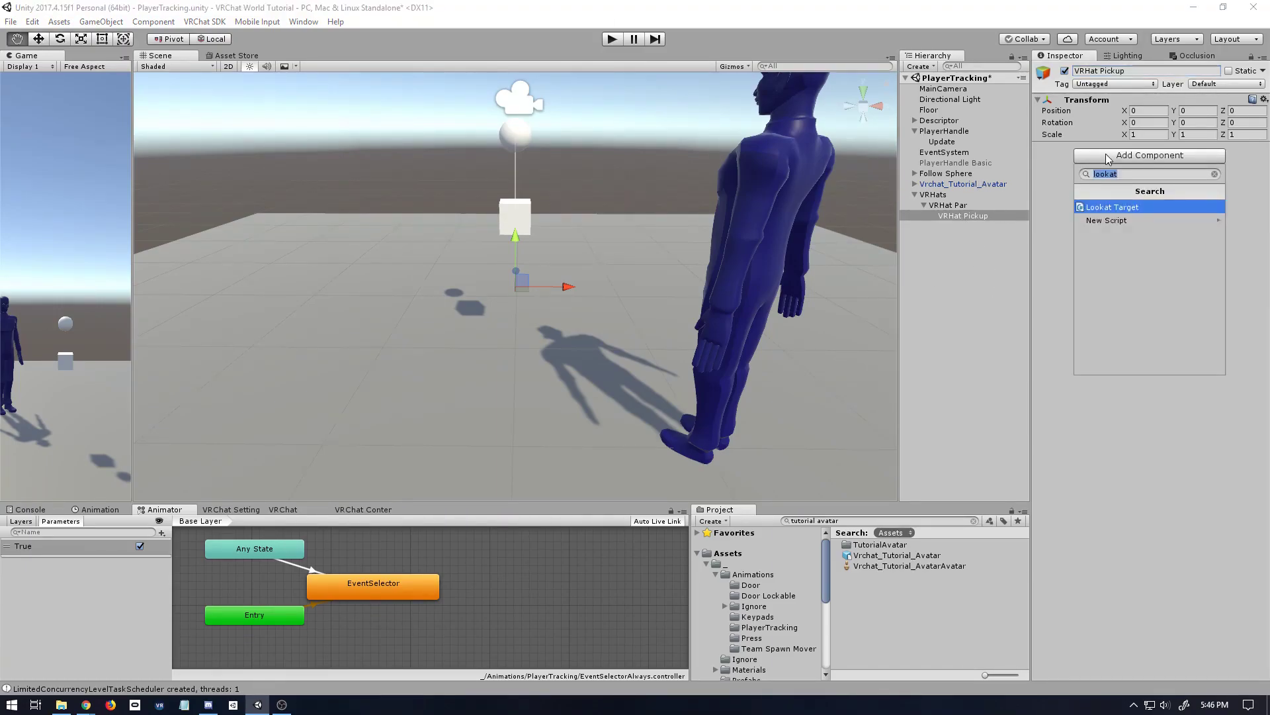
type("vrc_pickup")
key("Return")
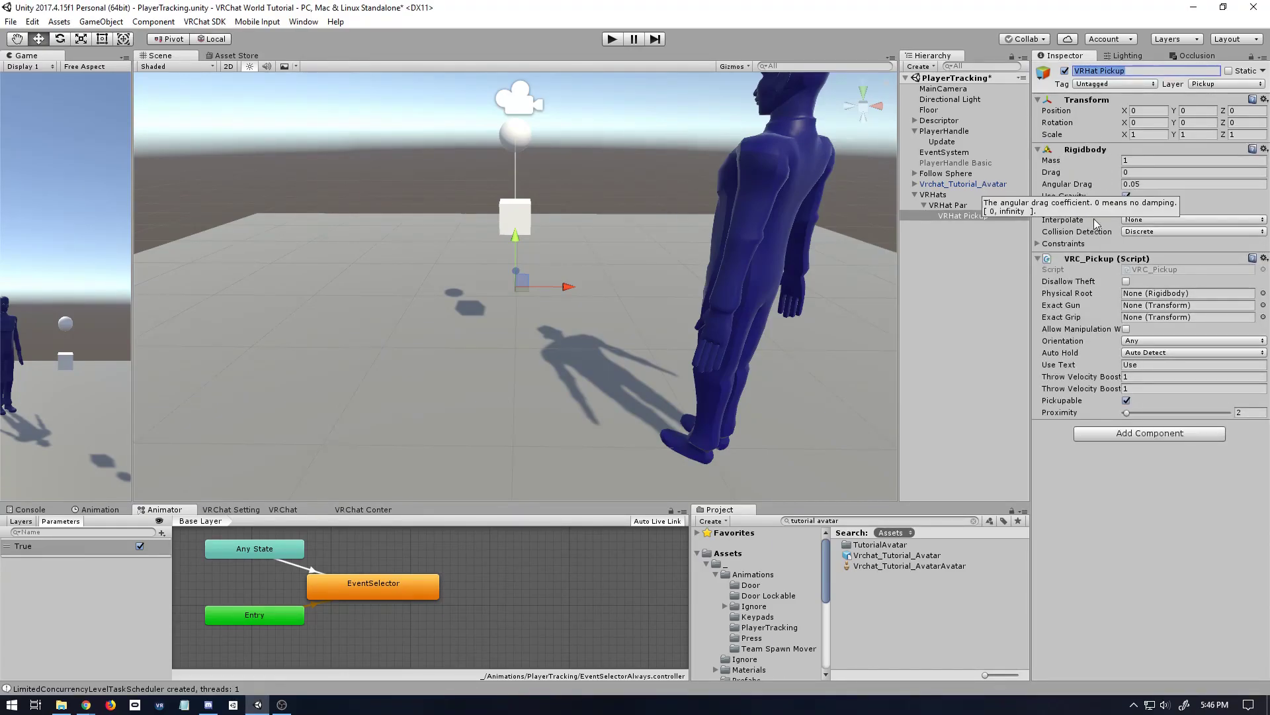
left_click(1126, 208)
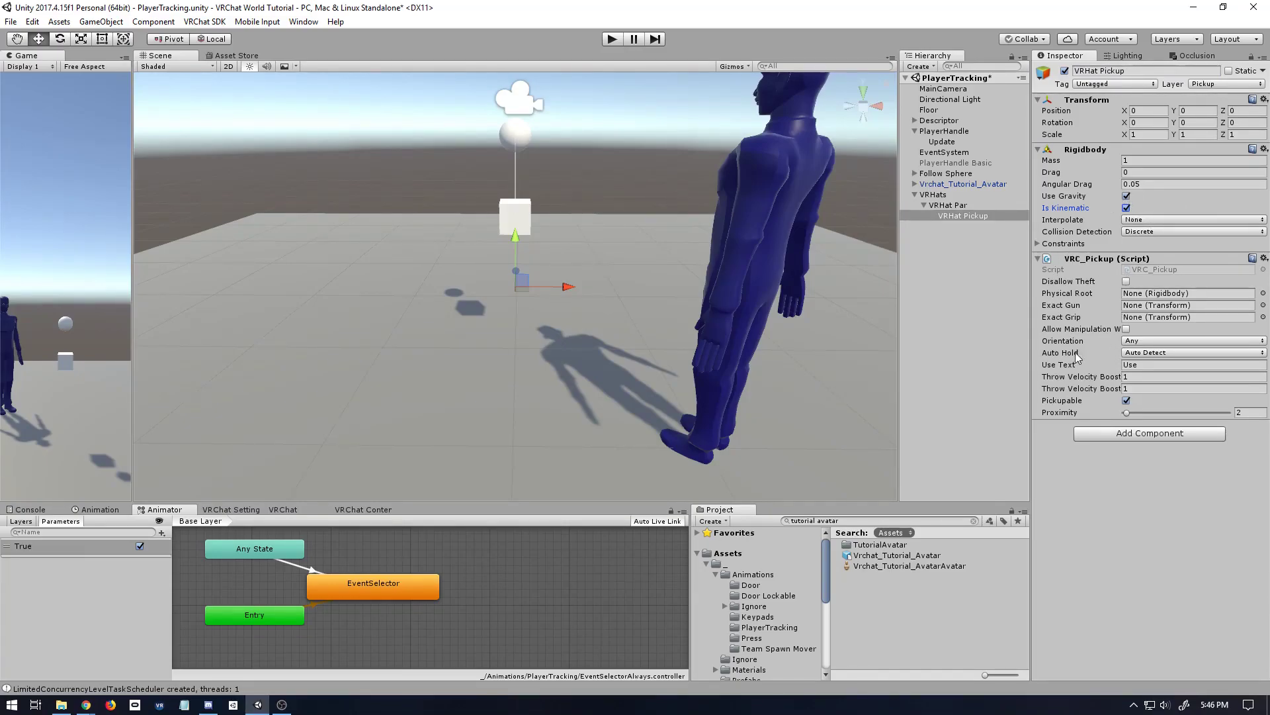
left_click(1133, 352)
left_click(1145, 368)
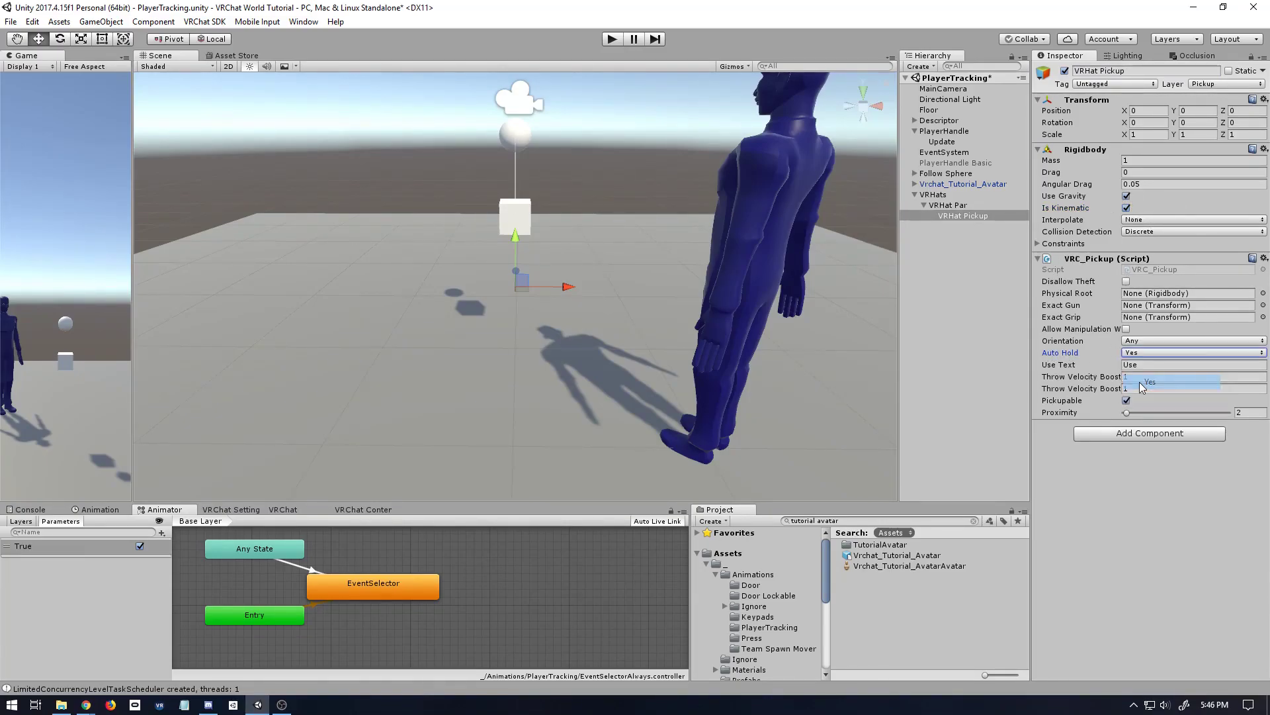
Step: Add a Sphere Collider with a radius of 0.1 to VRHat Pickup
left_click(1134, 433)
type("sphe")
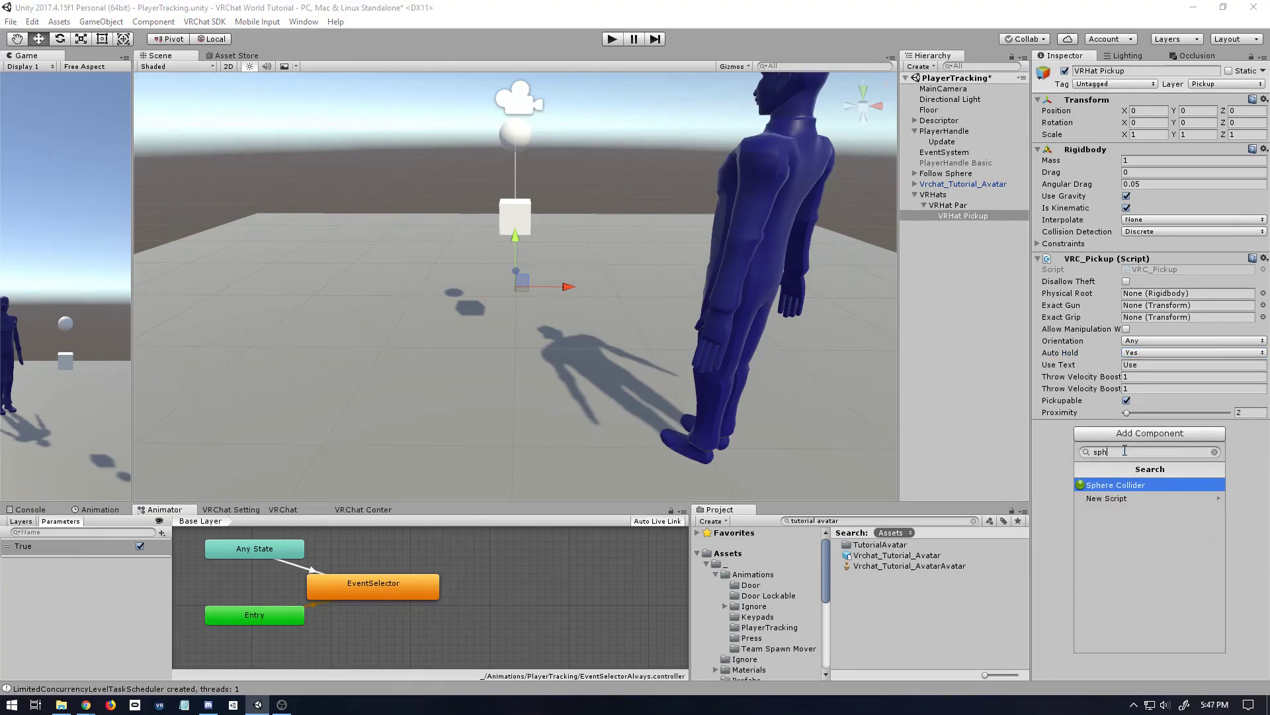
key("Return")
left_click(1138, 493)
type("0.1")
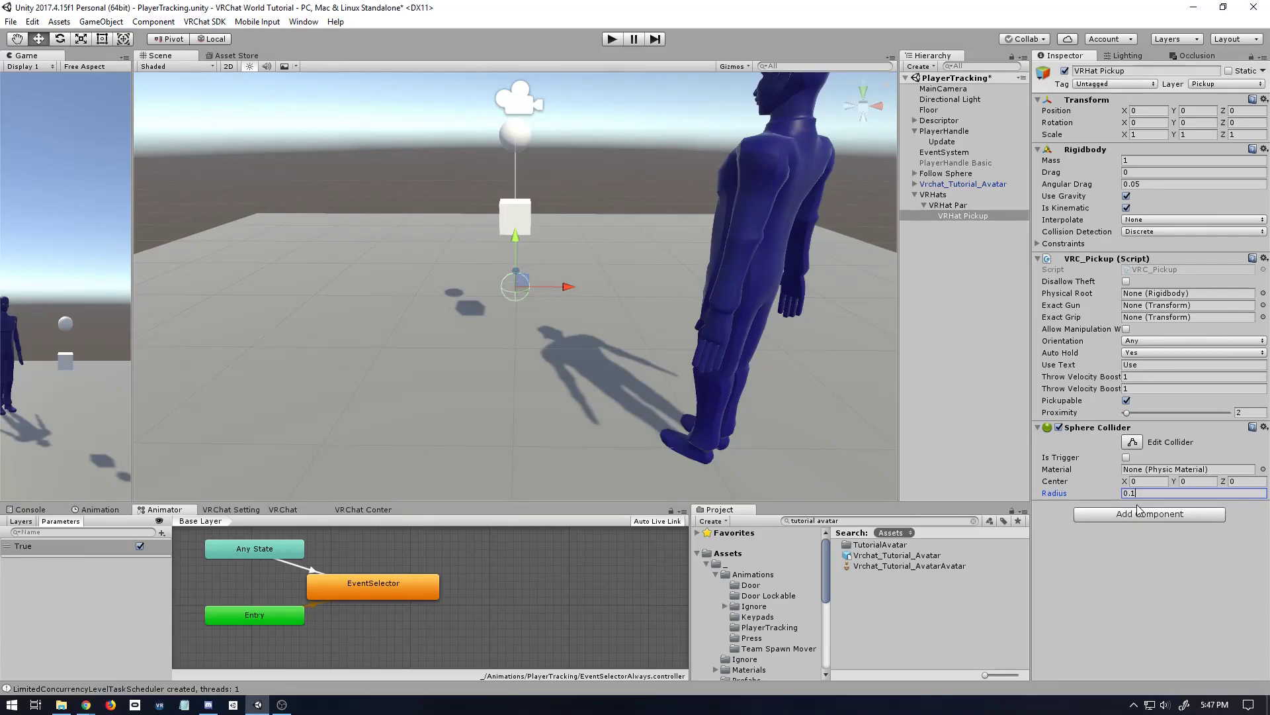
Step: Add a VRC_Object Sync component to VRHat Pickup and turn off its Allow Collision Transfer option
left_click(1138, 516)
type("vrc_obj")
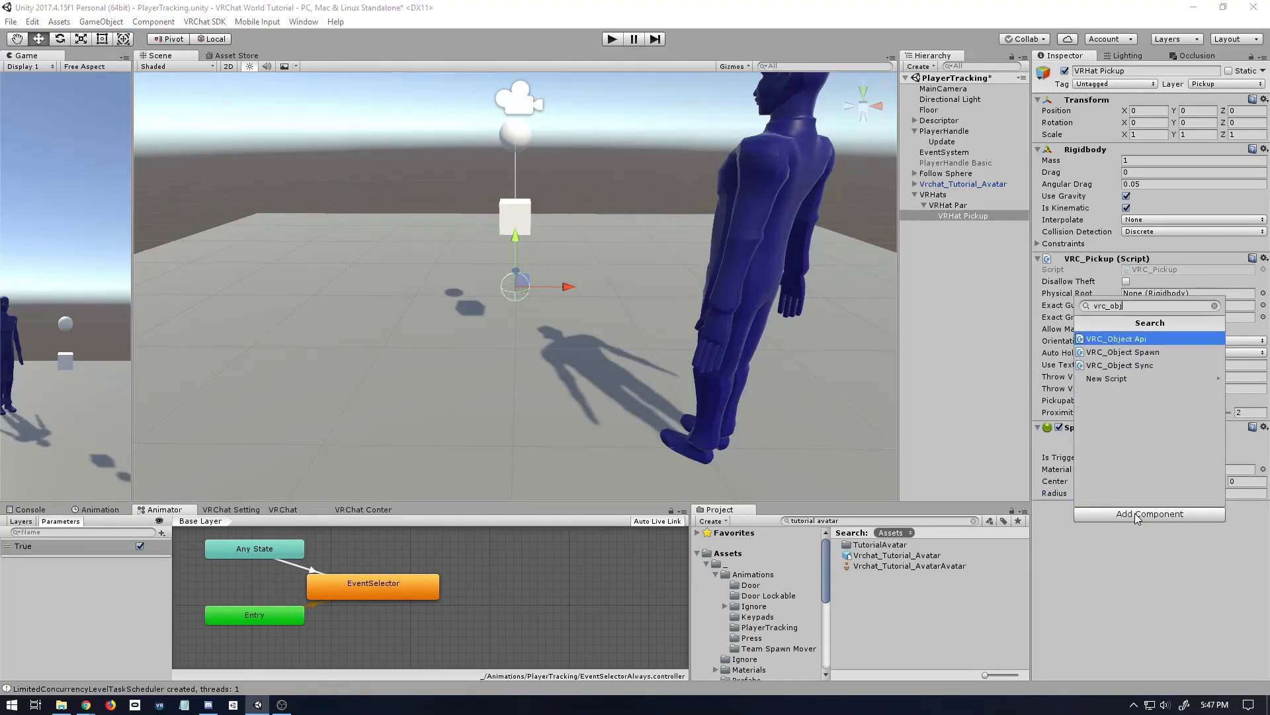
key("Down")
key("Down")
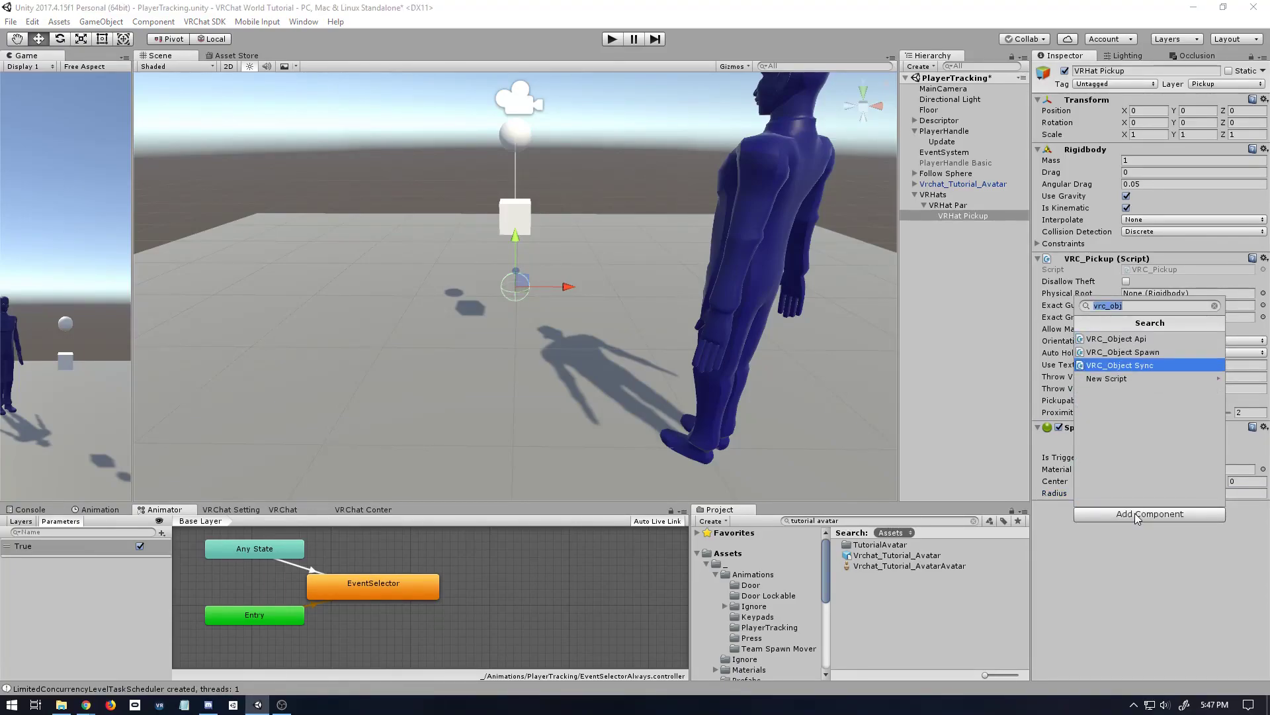
key("Return")
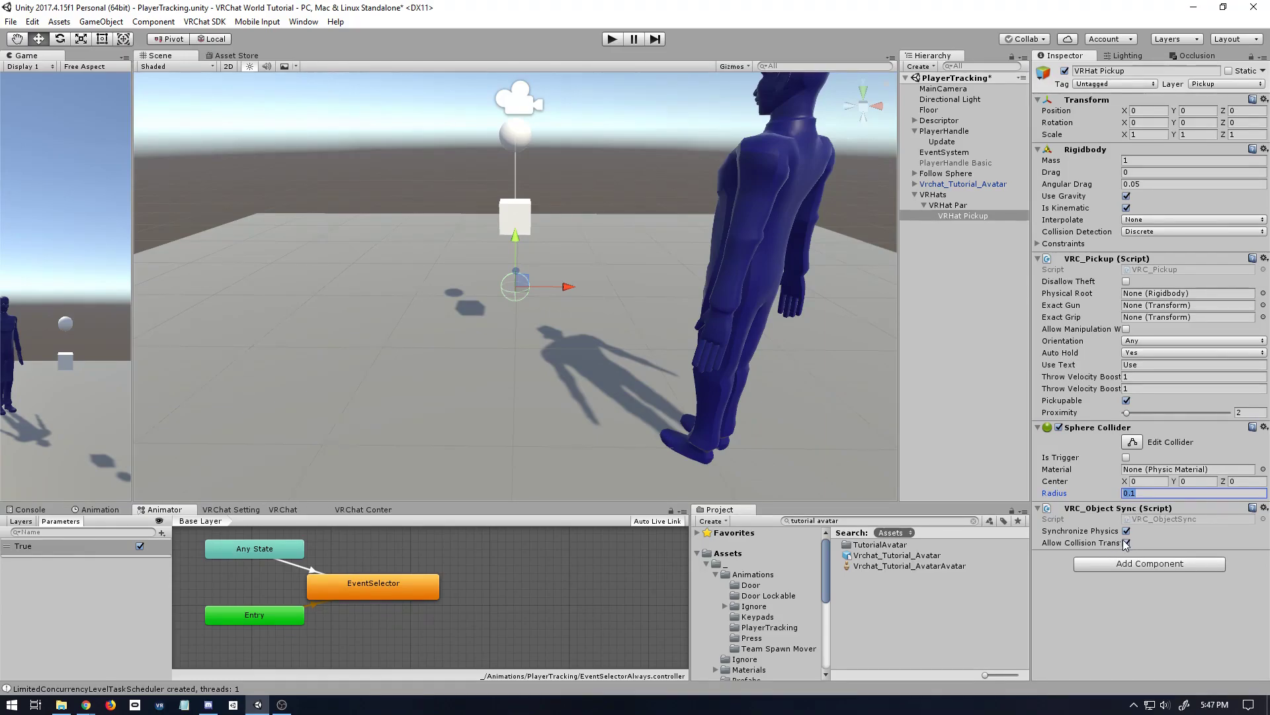
left_click(1126, 543)
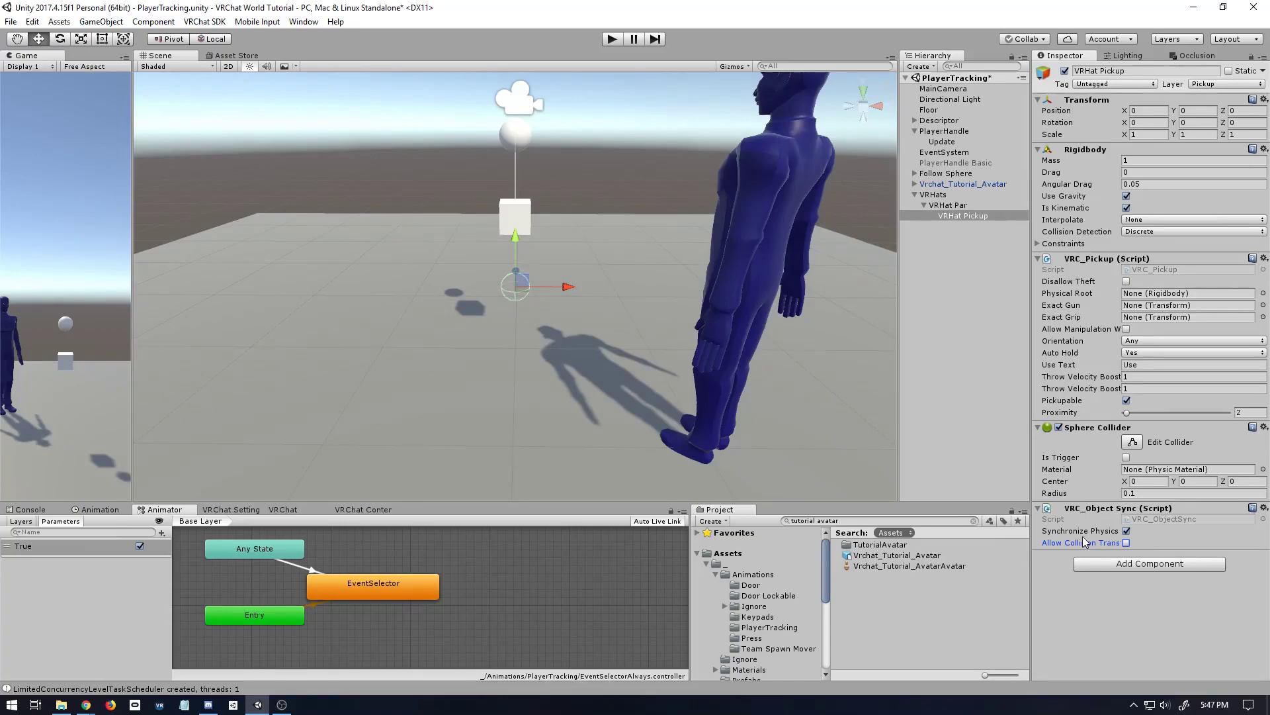
Step: Create a 3D sphere under VRHat Pickup and remove the sphere's own Sphere Collider
right_click(979, 214)
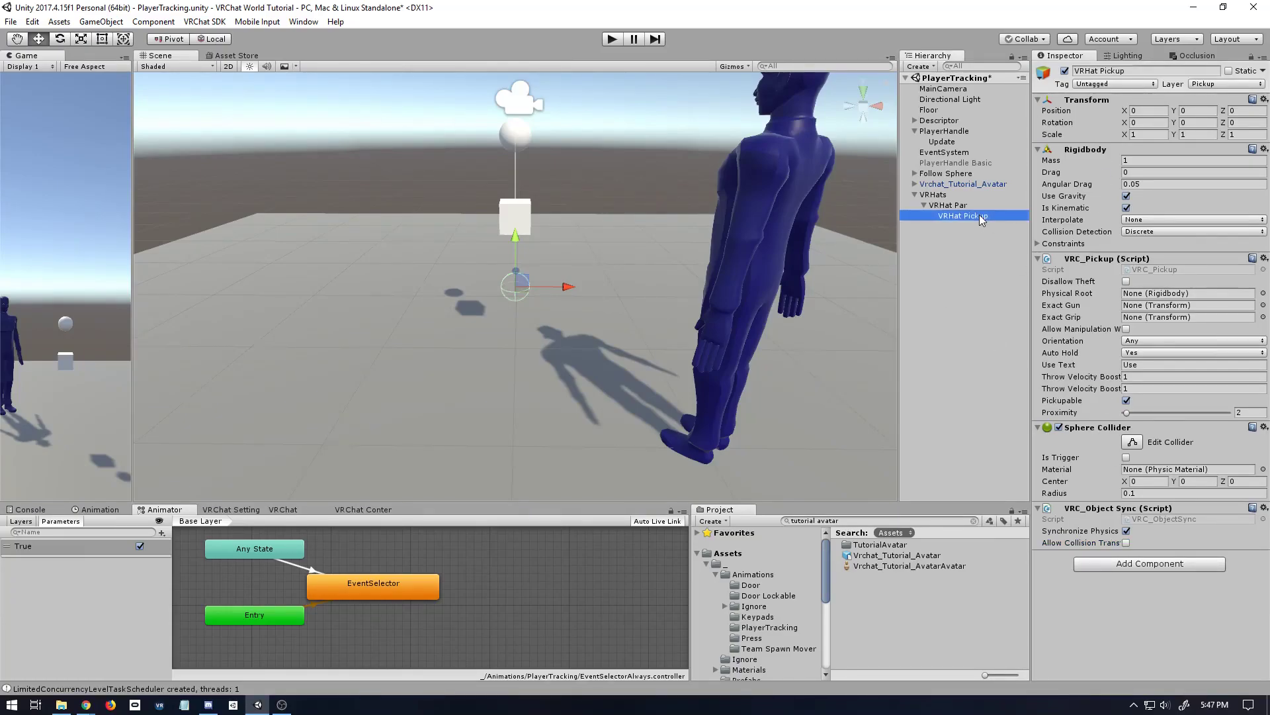
mouse_move(1019, 339)
left_click(1114, 355)
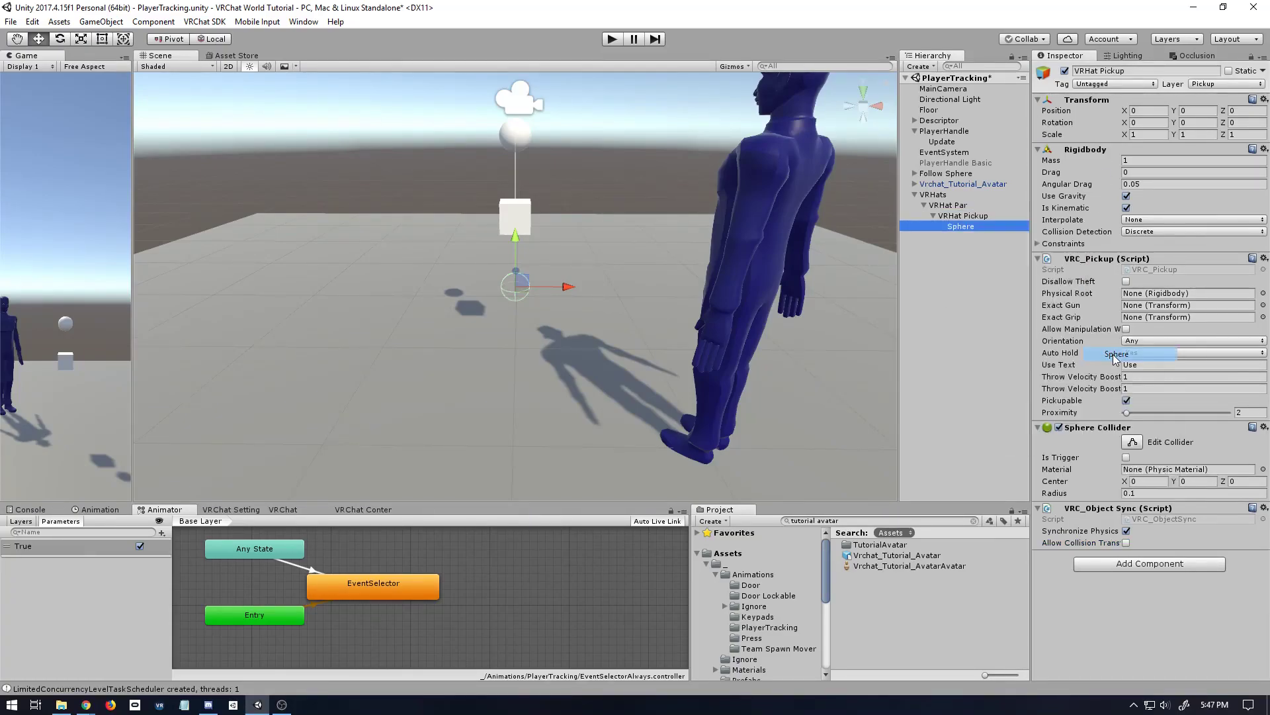
right_click(1103, 175)
left_click(1136, 232)
Step: Scale the child sphere to 0.2 on X, Y and Z and compare it with its VRHat Pickup parent
left_click(1148, 134)
type("0.2")
key("Tab")
type("0.2")
key("Tab")
type("0.2")
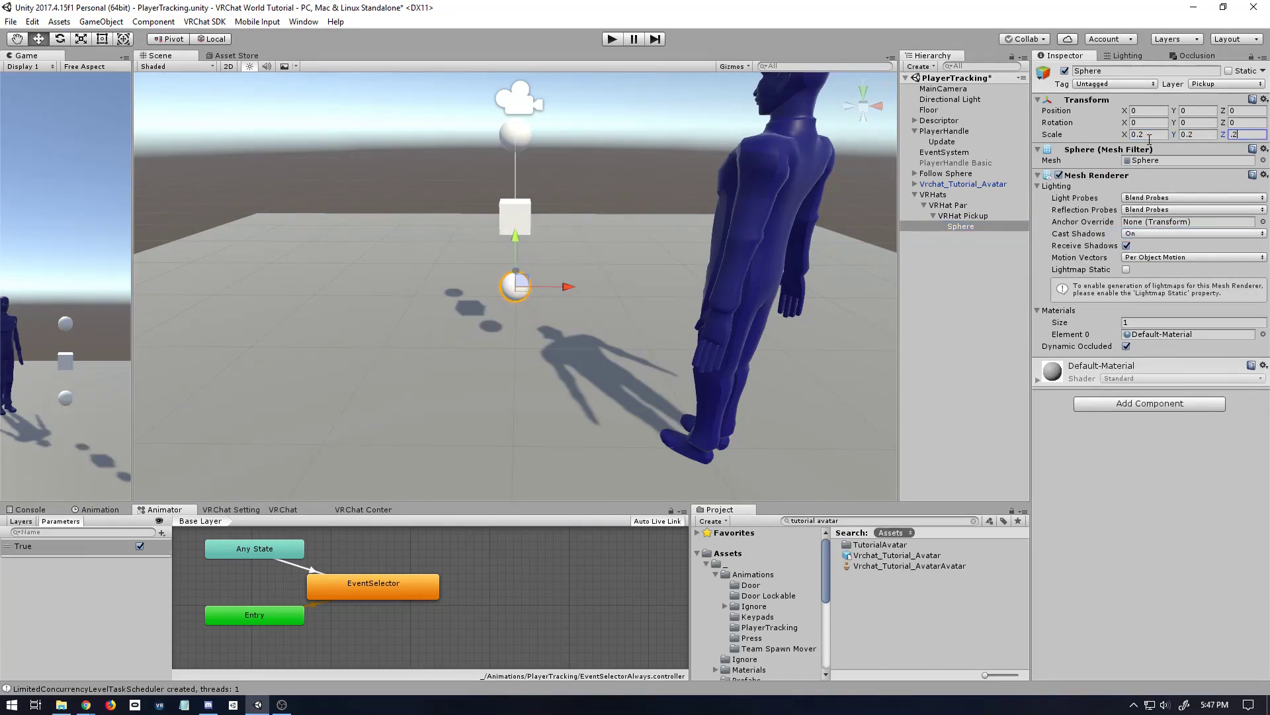
left_click(970, 216)
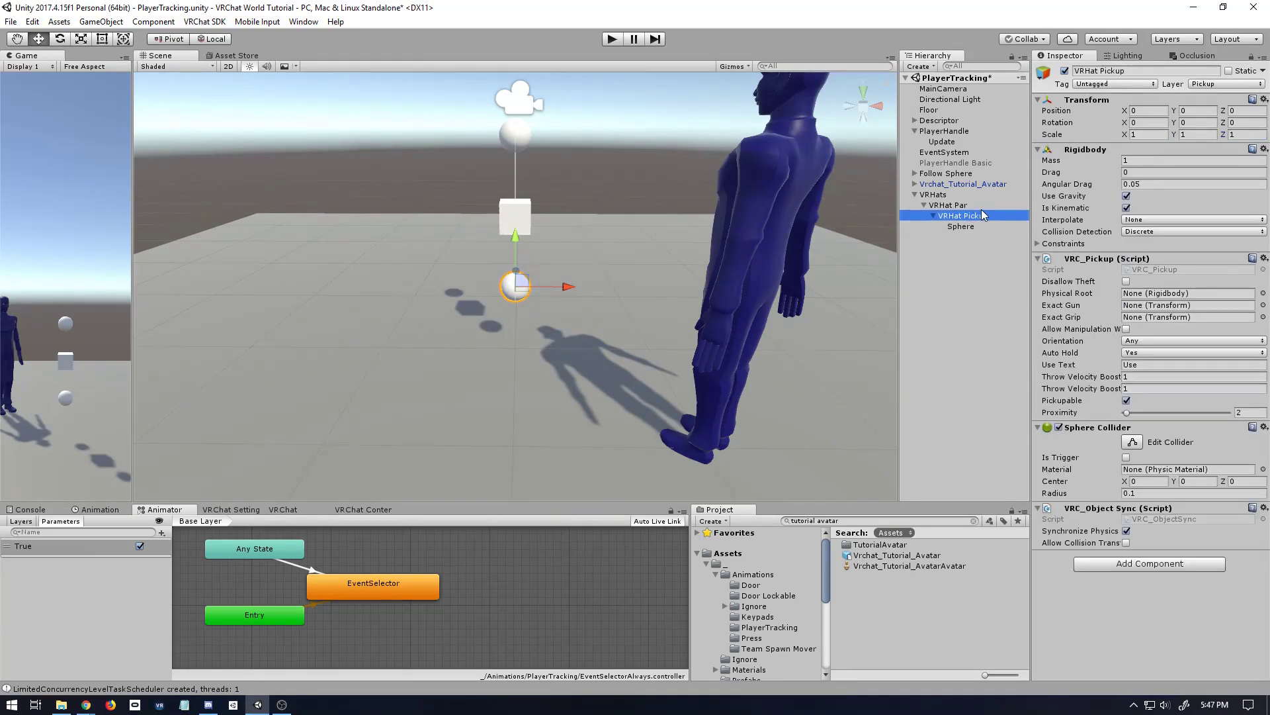
left_click(961, 226)
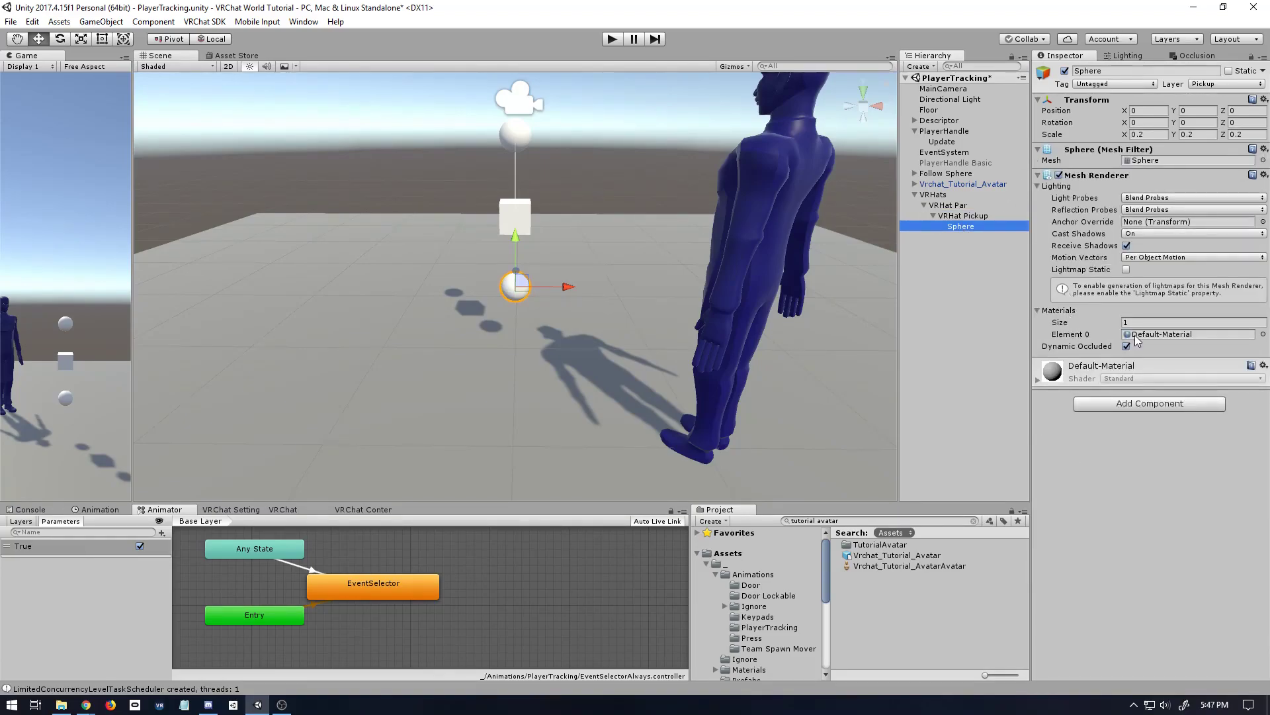
Step: Add a VRC_Trigger component to VRHat Pickup and turn on its Advanced Mode
left_click(970, 216)
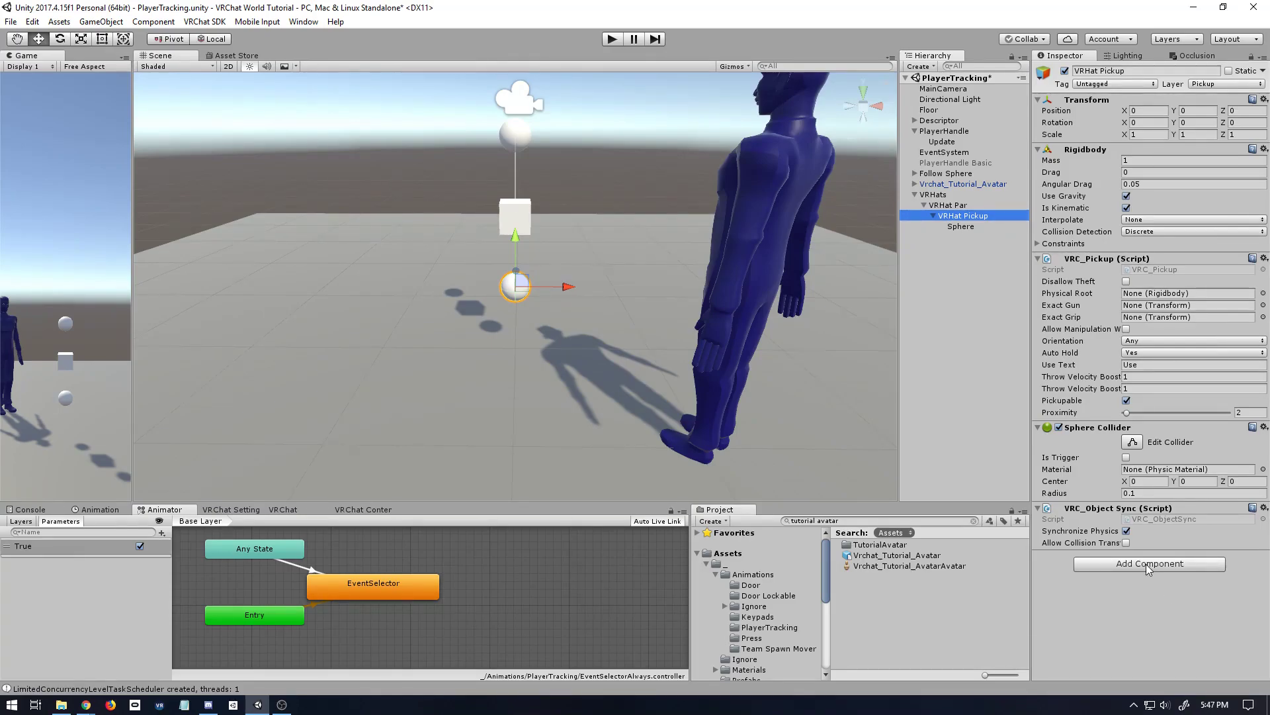
left_click(1146, 564)
type("vrc_trig")
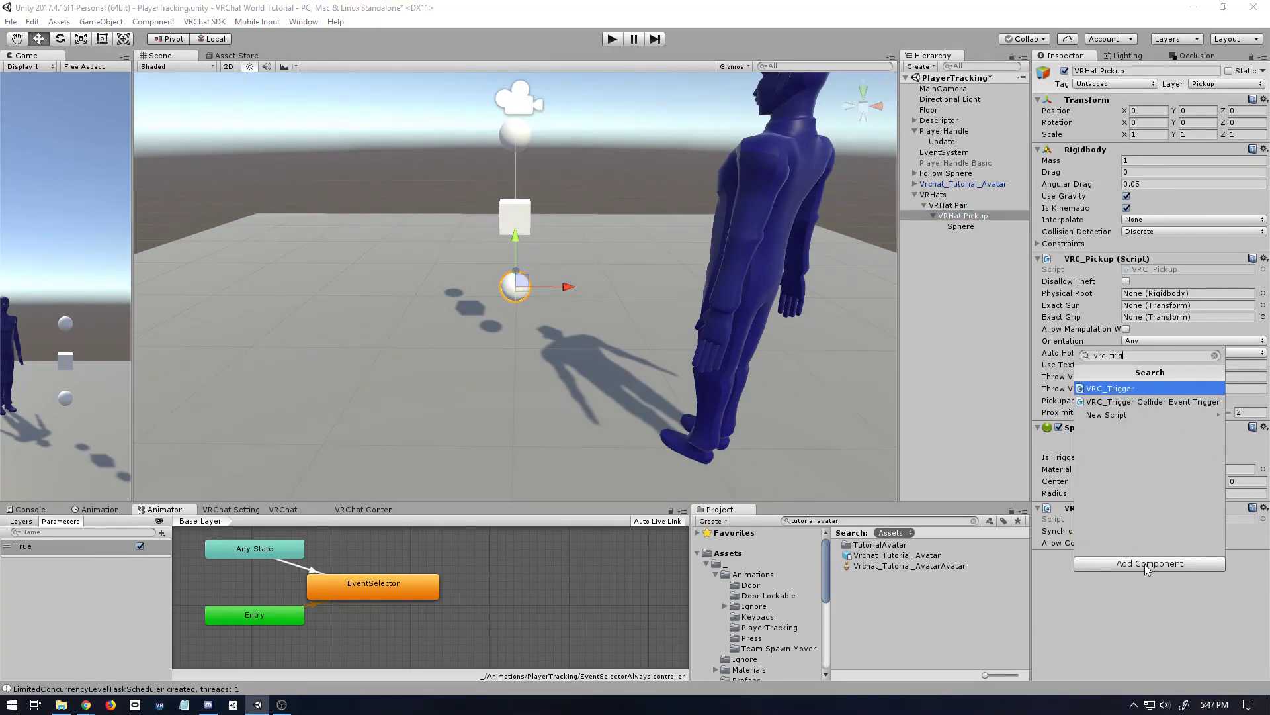
key("Return")
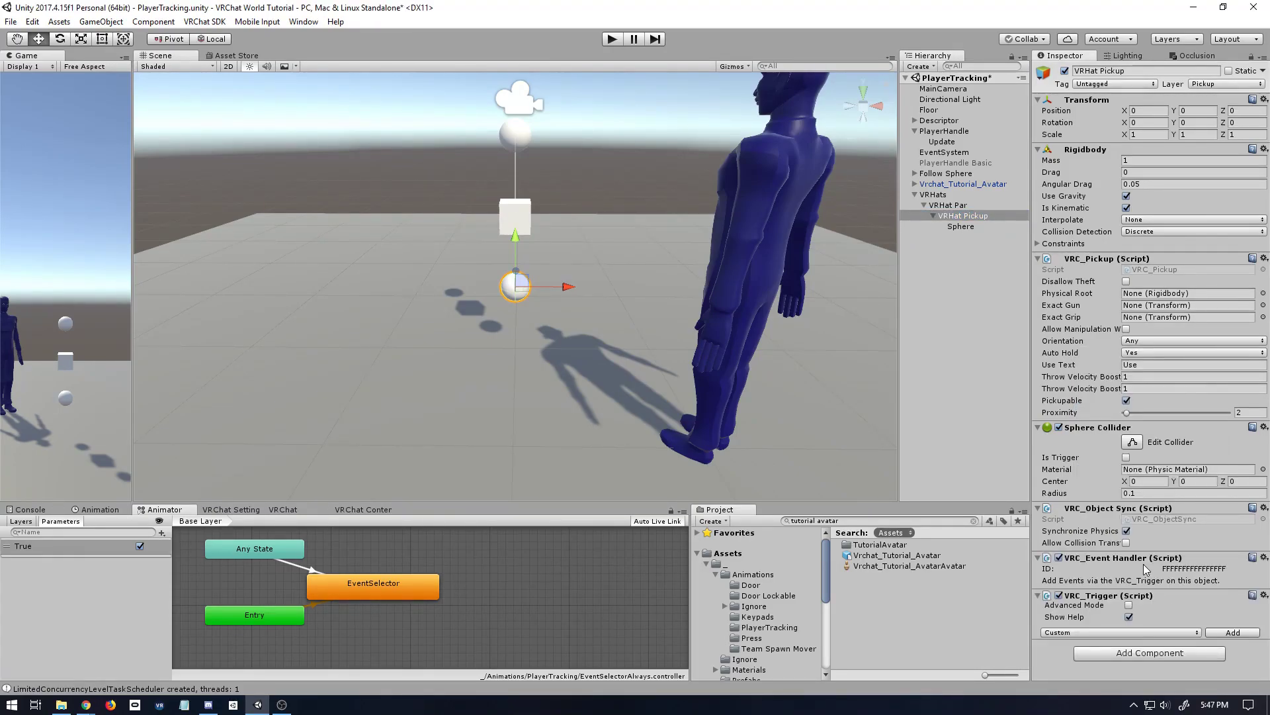
left_click(1127, 605)
Step: Add an OnPickup trigger and an OnPickupUseDown trigger to VRHat Pickup's VRC_Trigger
left_click(1138, 631)
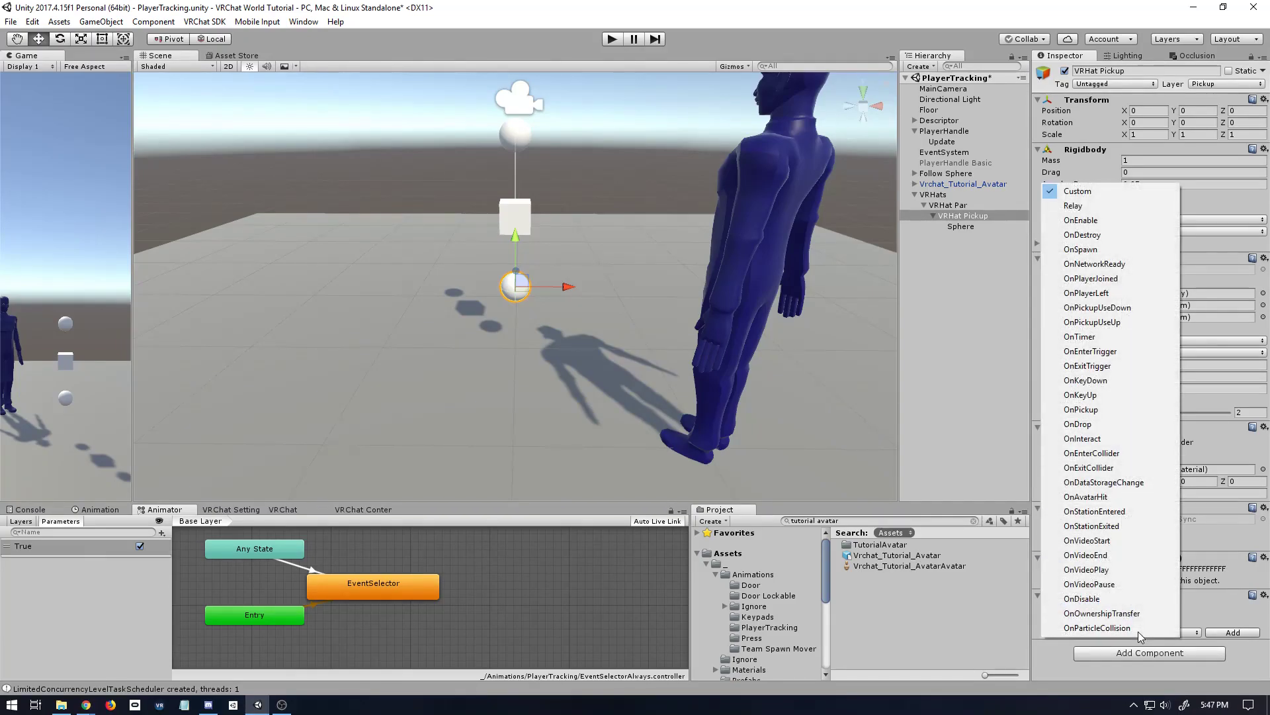
left_click(1082, 409)
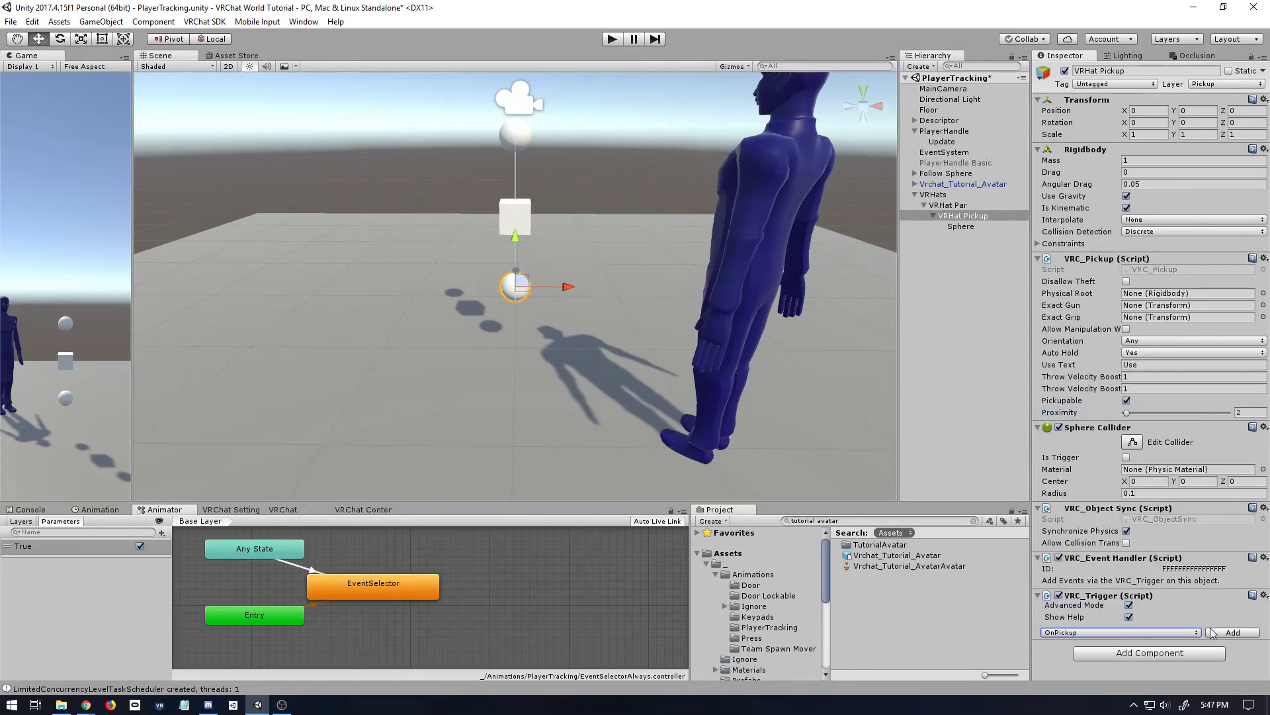
left_click(1233, 632)
scroll(1125, 630, "down", 4)
left_click(1127, 631)
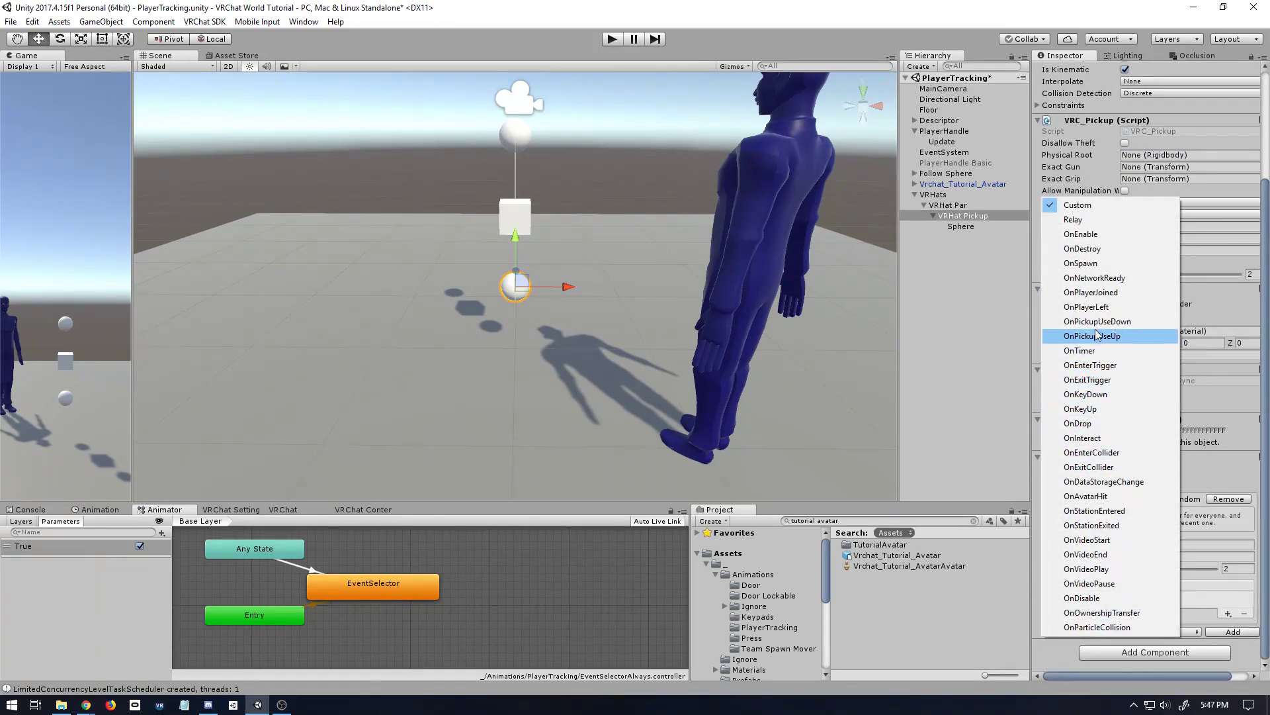
left_click(1132, 327)
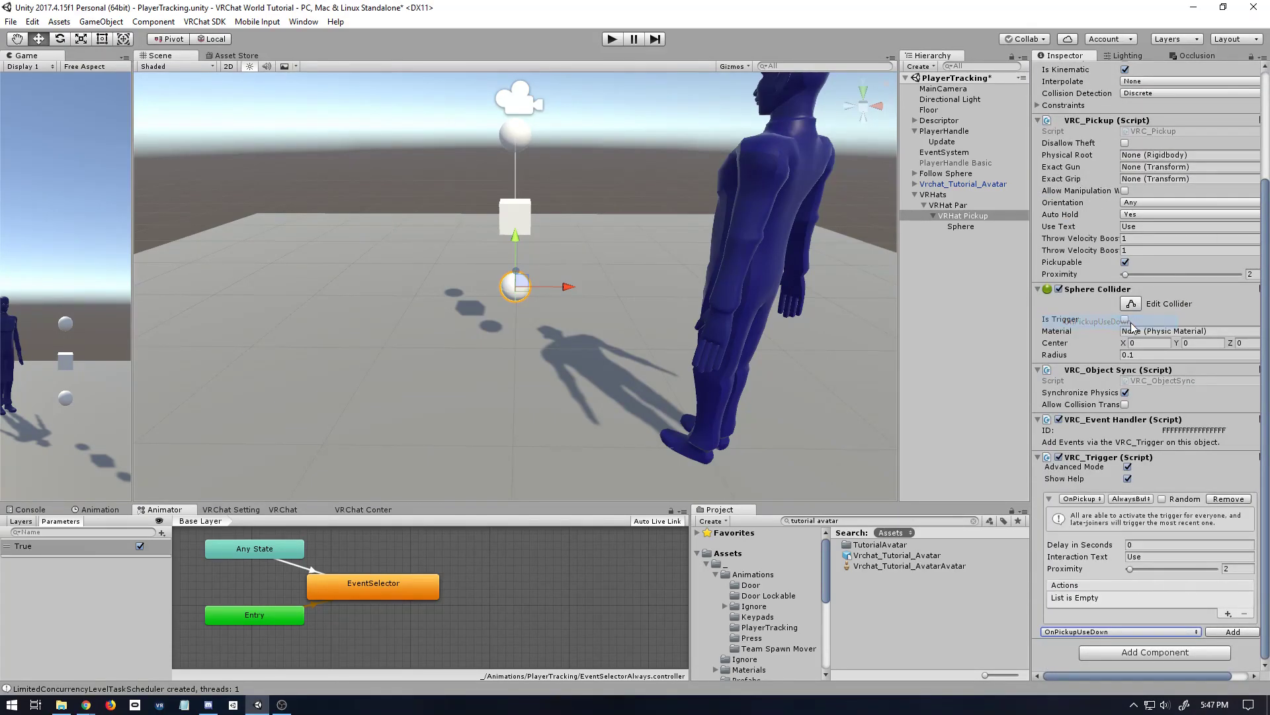
left_click(1233, 632)
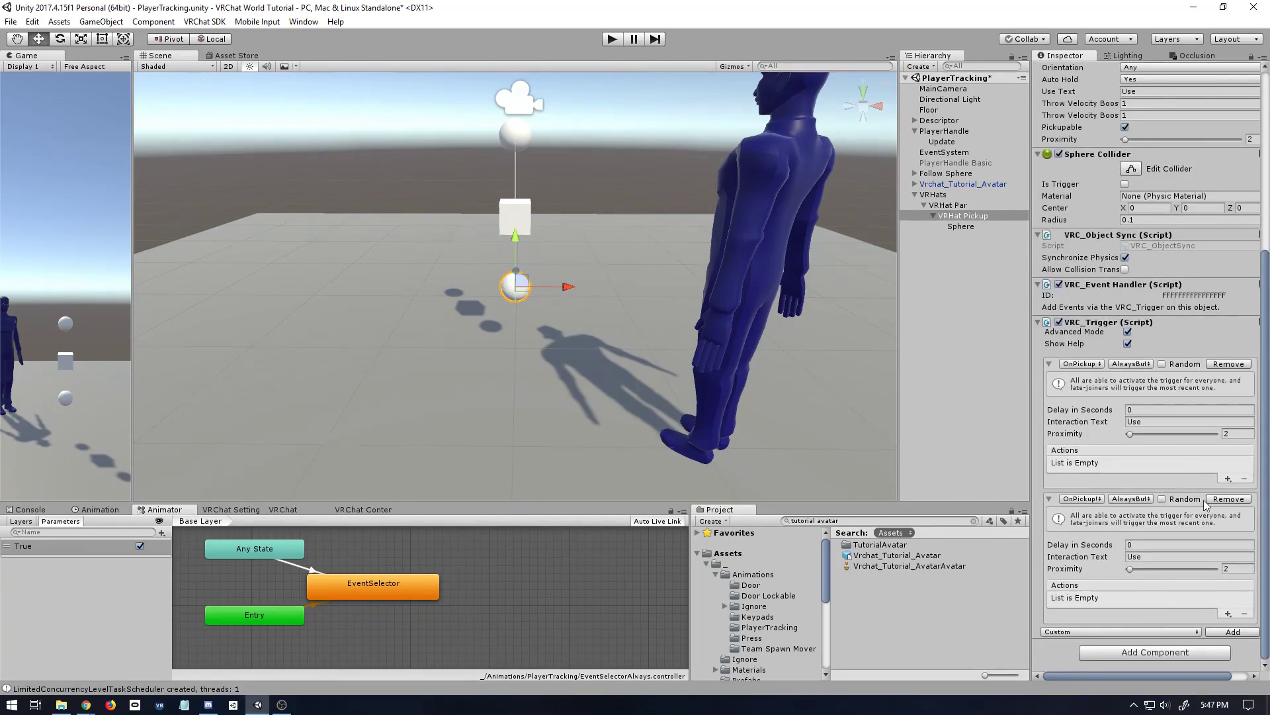
Step: Set the OnPickup trigger's broadcast type to AlwaysUnbuffered and the OnPickupUseDown trigger's to Local
left_click(1130, 365)
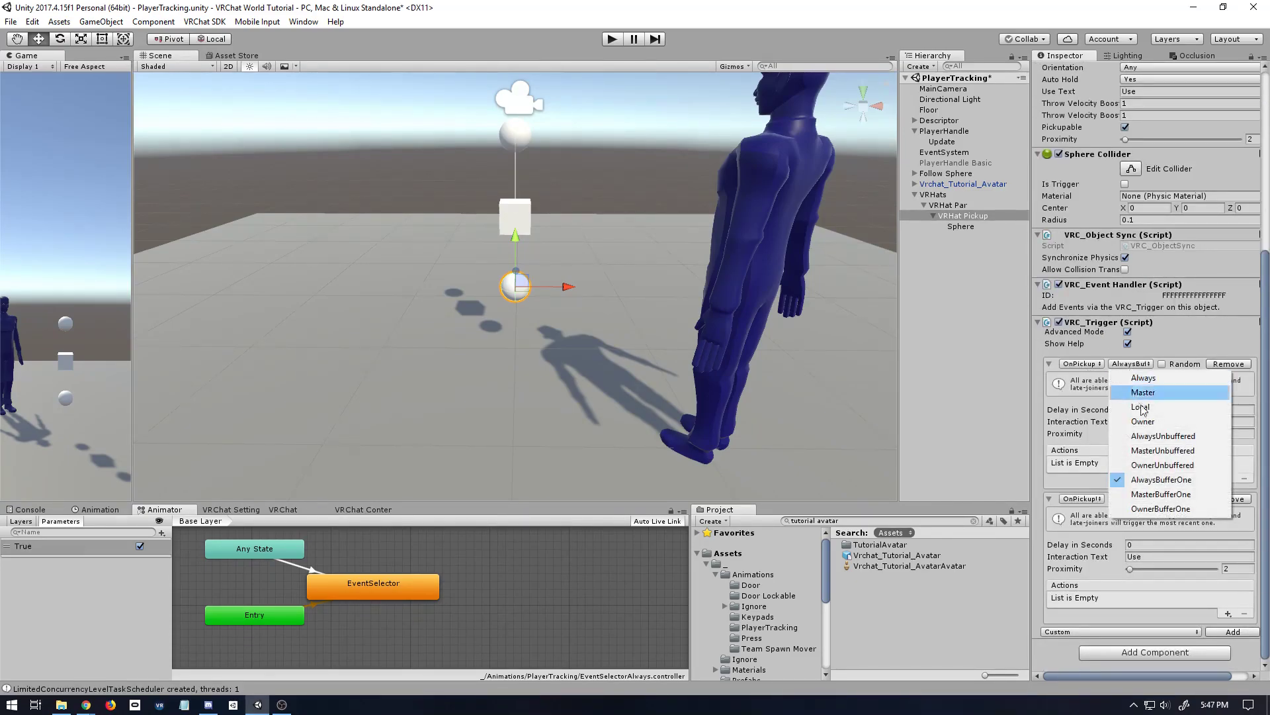
left_click(1151, 437)
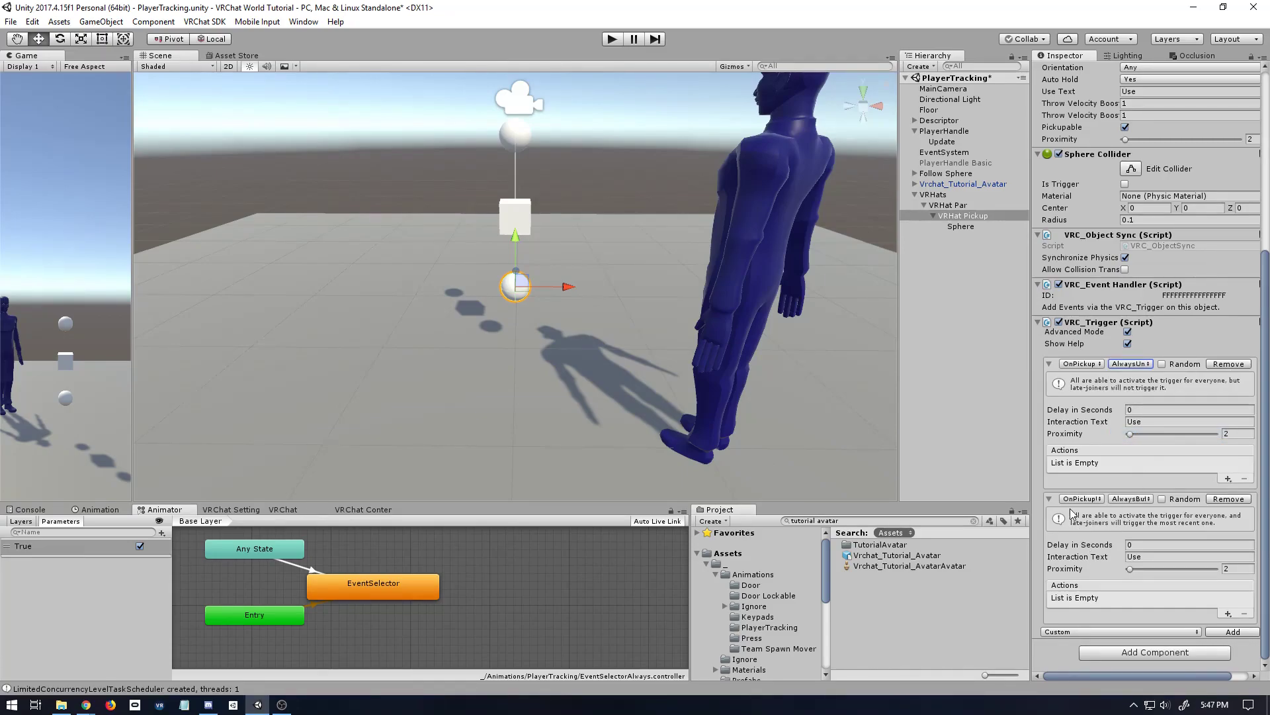
left_click(1129, 499)
left_click(1141, 541)
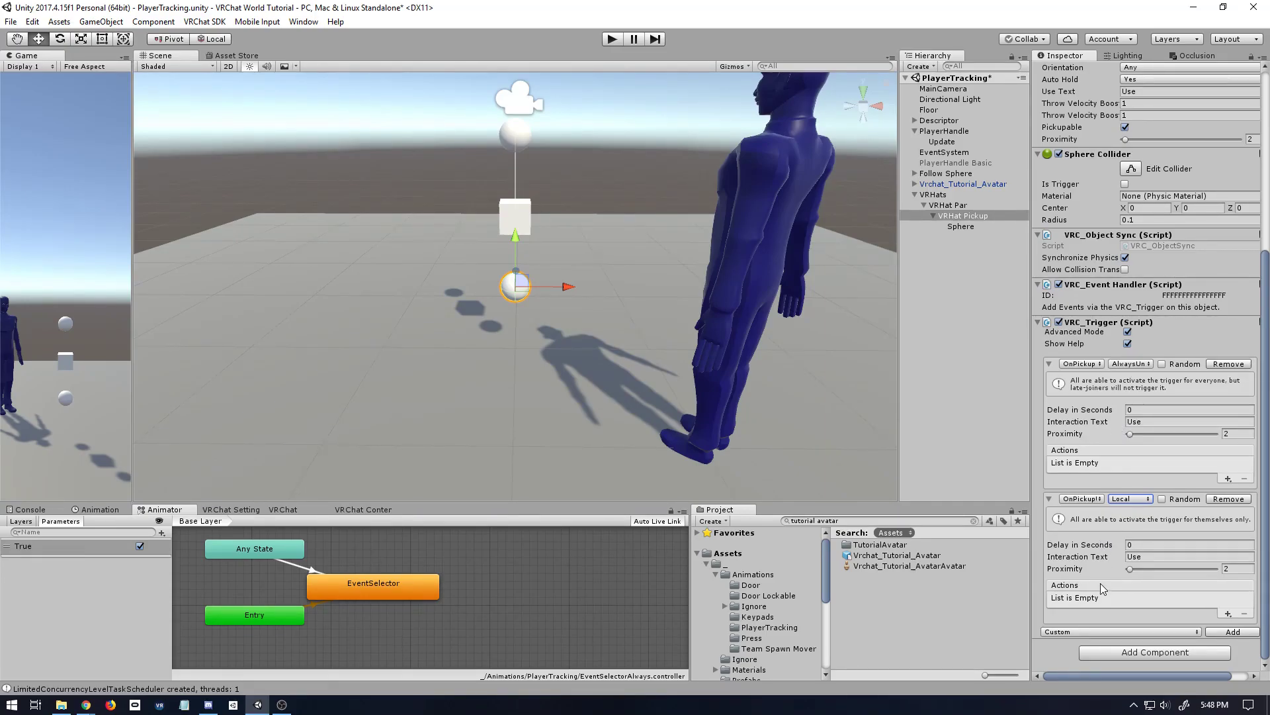
Step: Create an empty child object named Reparent under VRHat Pickup and deactivate it
right_click(974, 221)
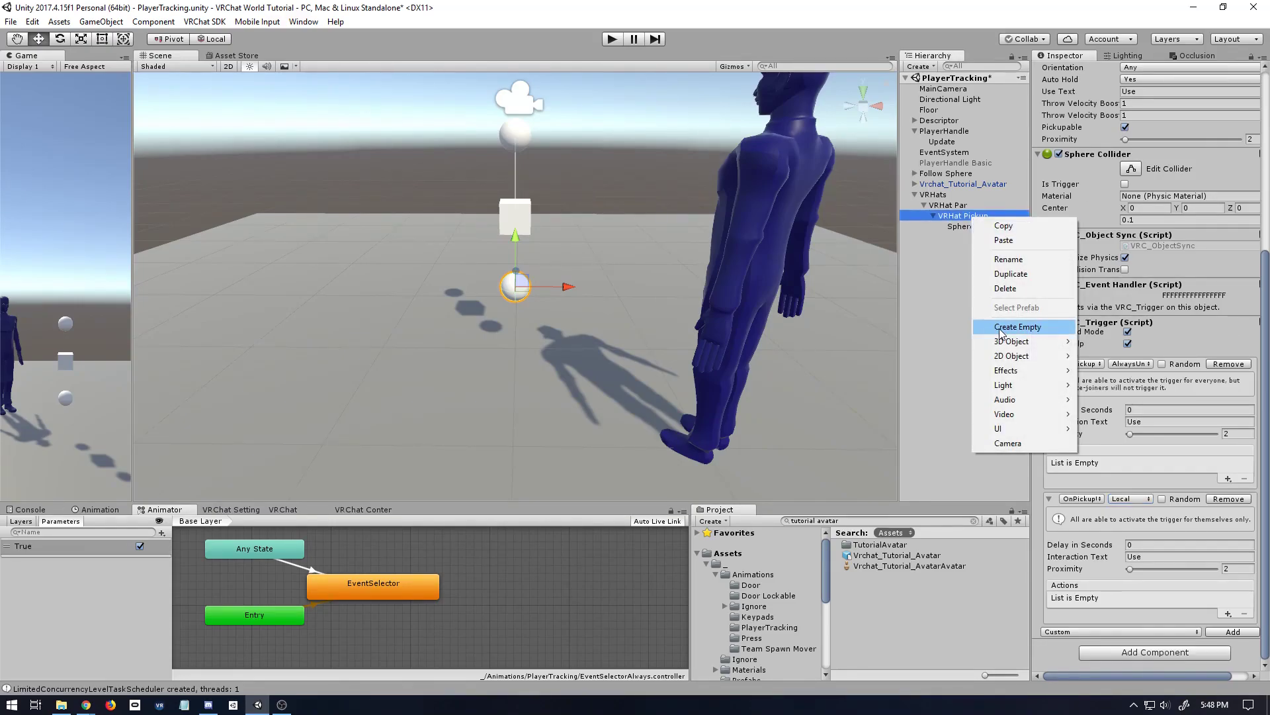
left_click(1006, 329)
left_click(961, 240)
type("Reparent")
key("Return")
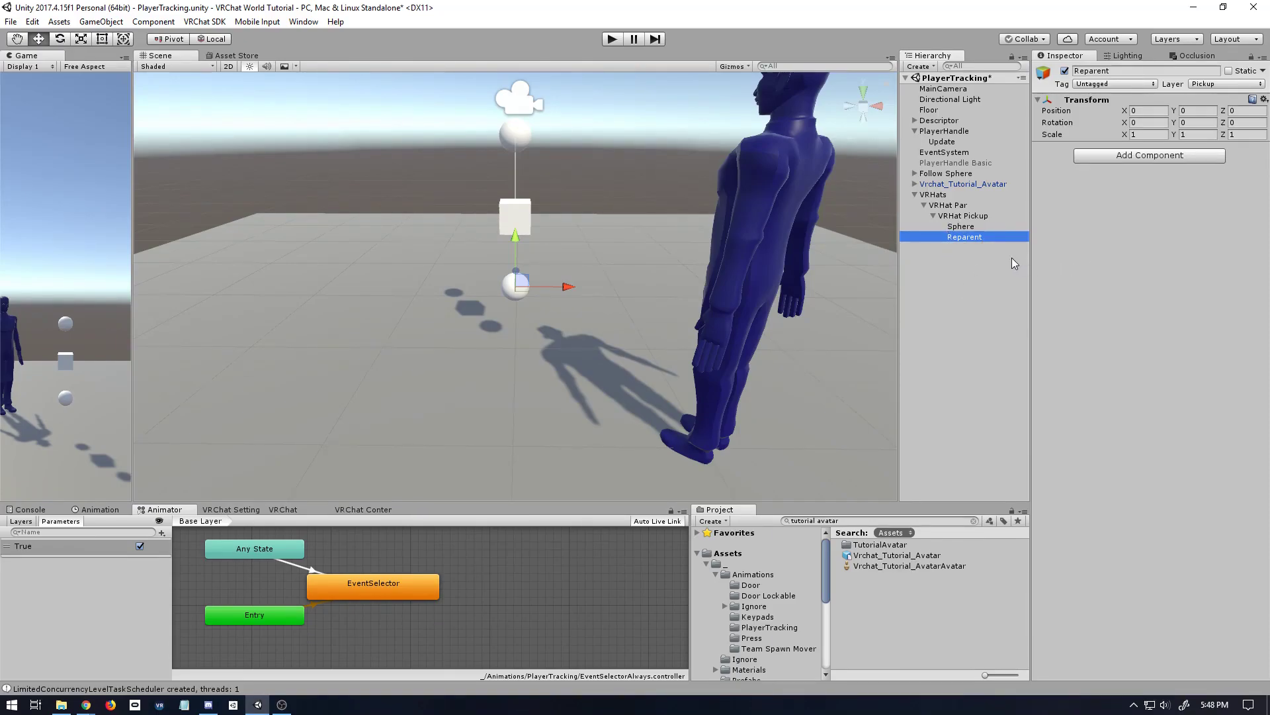
left_click(1065, 71)
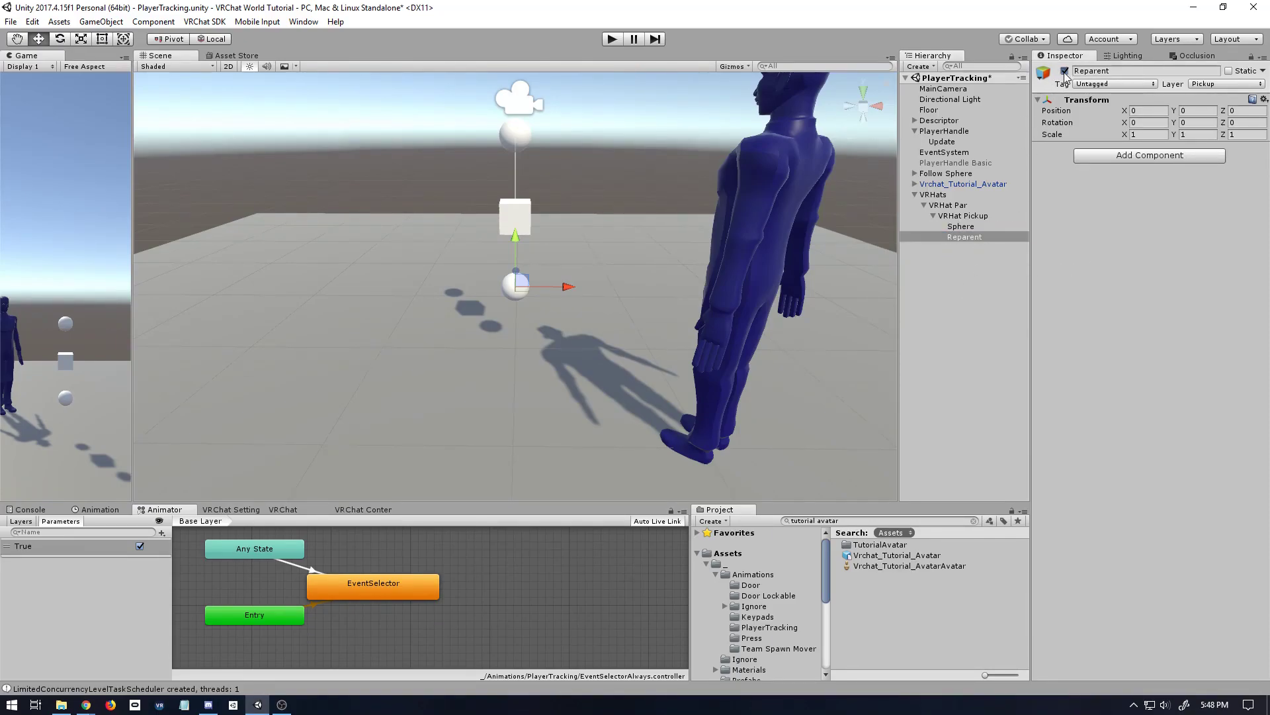
Step: Add a Button component to the Reparent object
left_click(1110, 154)
type("buto")
key("Return")
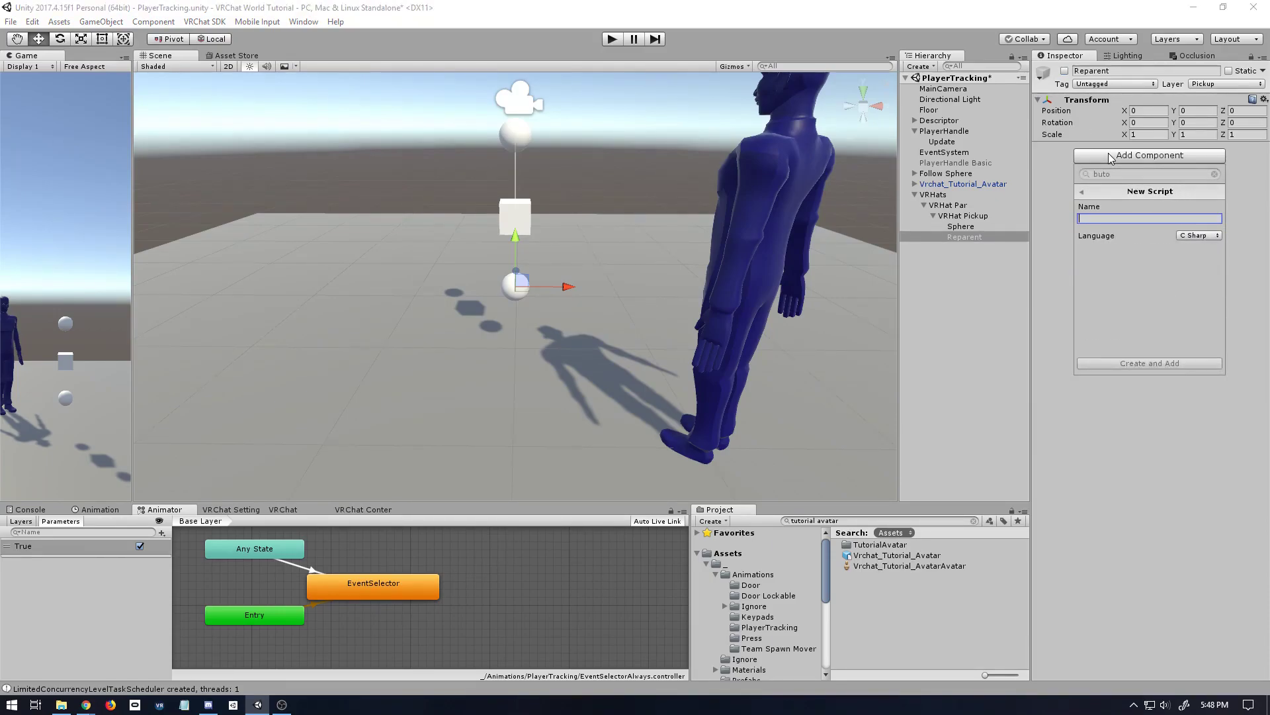
key("Left")
type("butt")
key("Return")
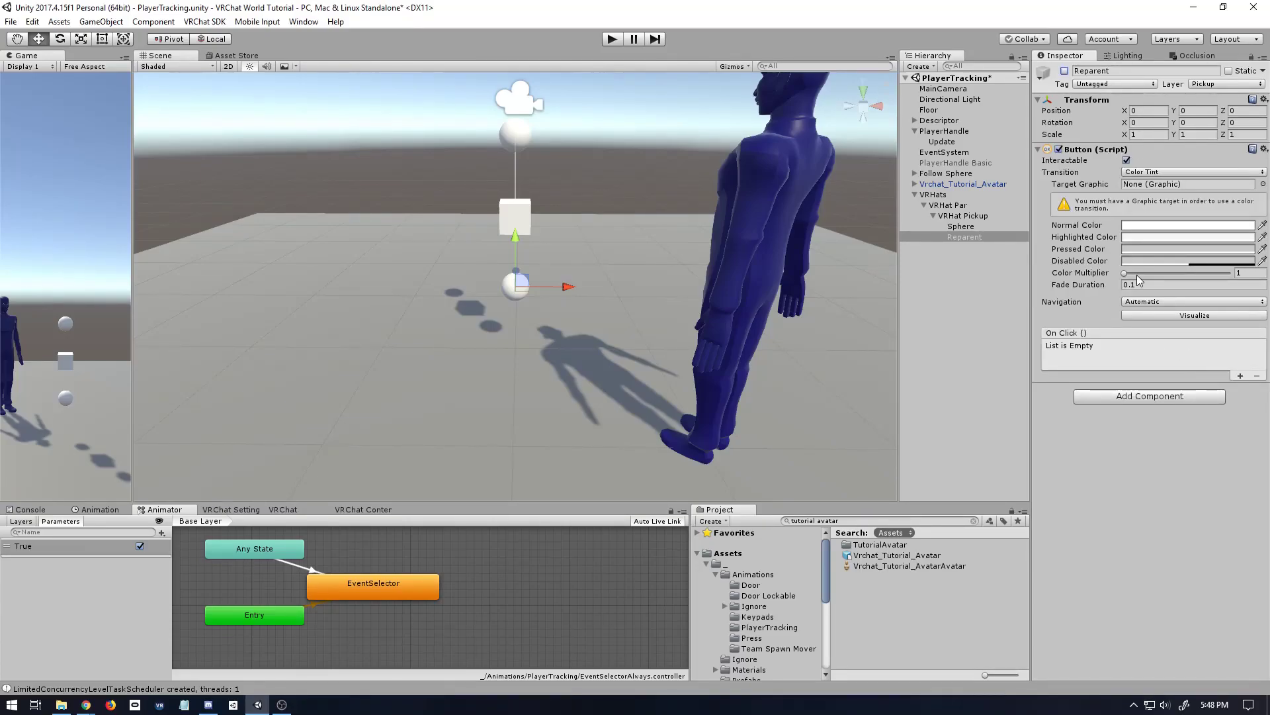
Step: Duplicate the EventSelectorAlways controller in the PlayerTracking folder and rename the copy EventSelectorOnce
left_click(973, 521)
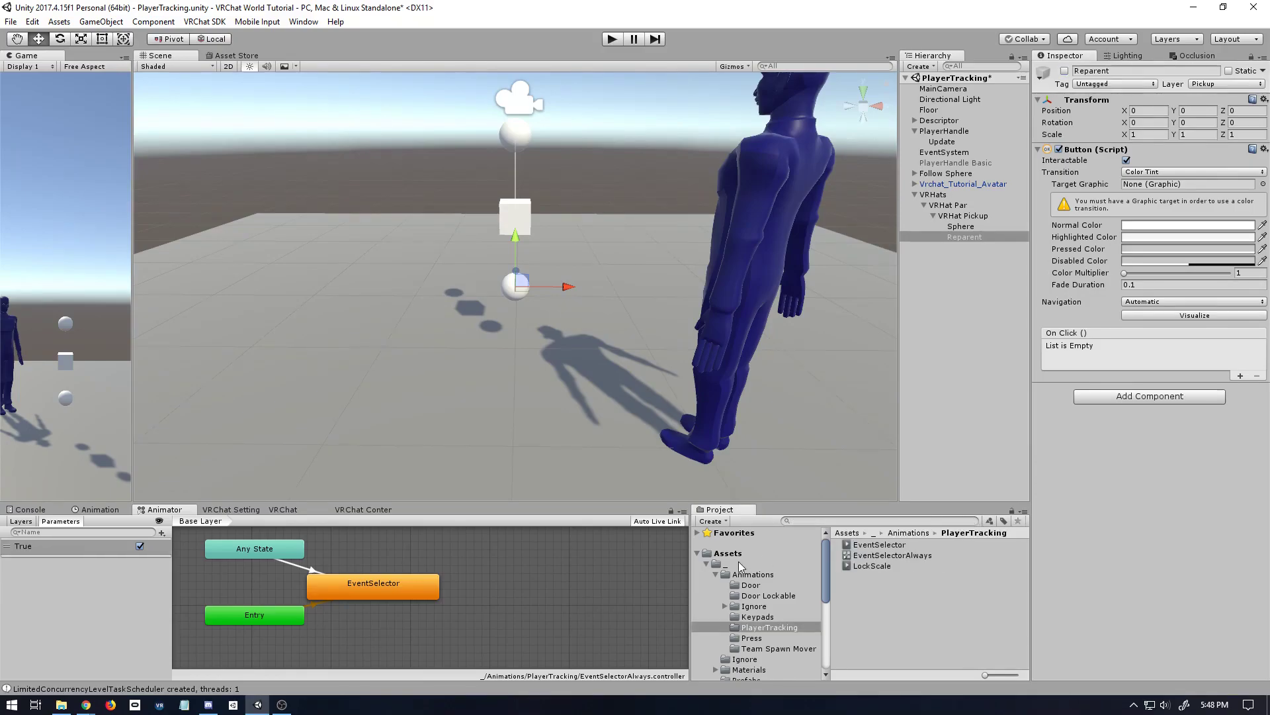
left_click(893, 556)
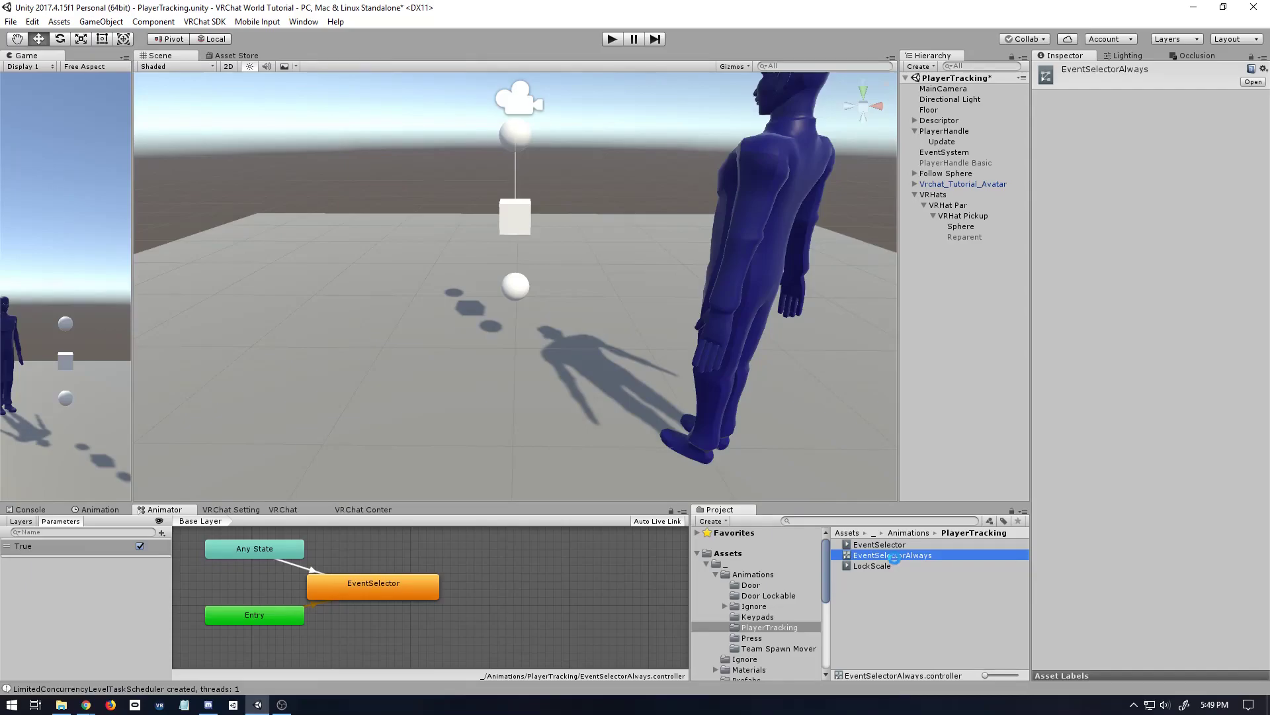
key("ctrl+d")
left_click(907, 565)
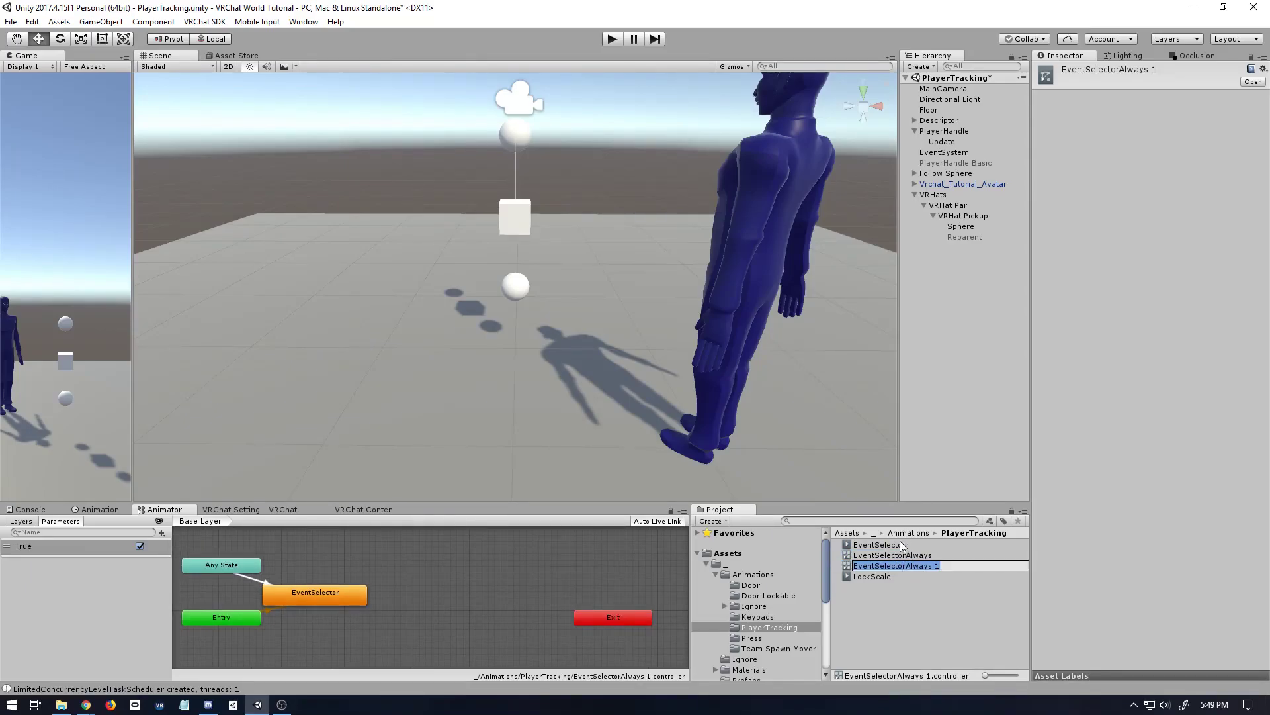
left_click_drag(942, 565, 908, 565)
type("Once")
key("Return")
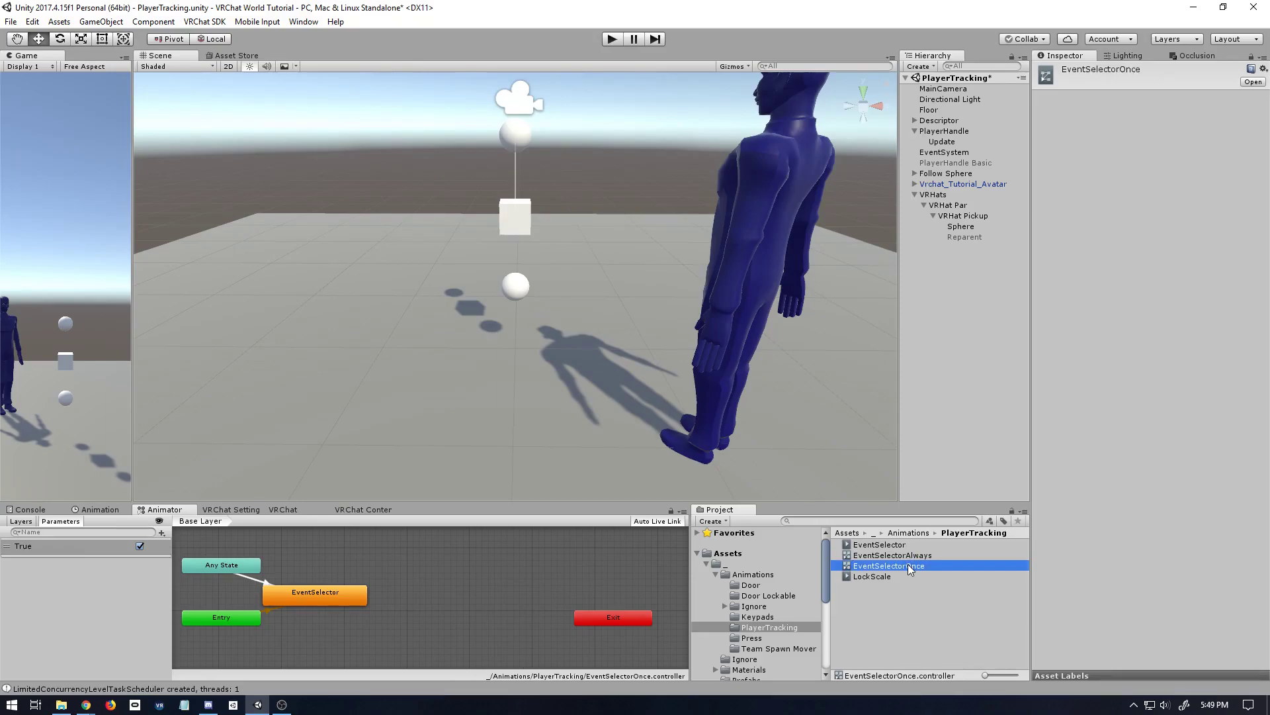
Step: Delete the Any State to EventSelector transition in EventSelectorOnce and check the EventSelector clip's Loop Time option
left_click(260, 583)
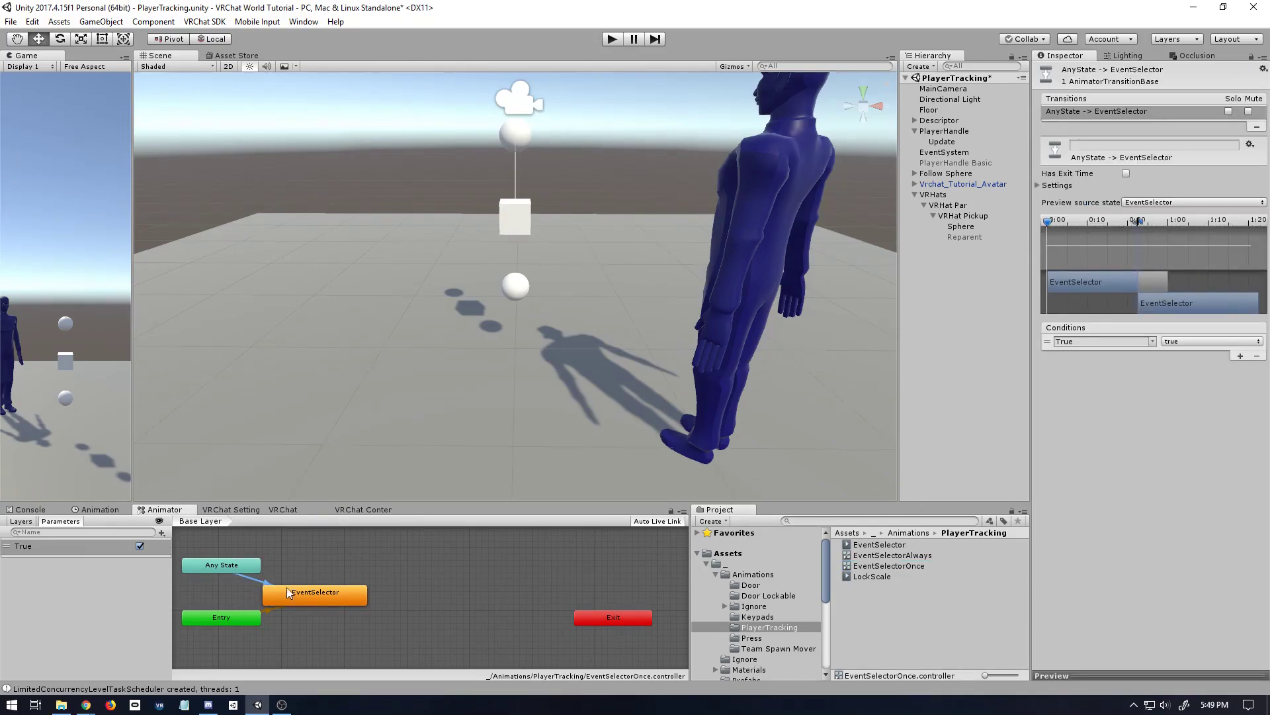
left_click(880, 566)
left_click(253, 581)
key("Delete")
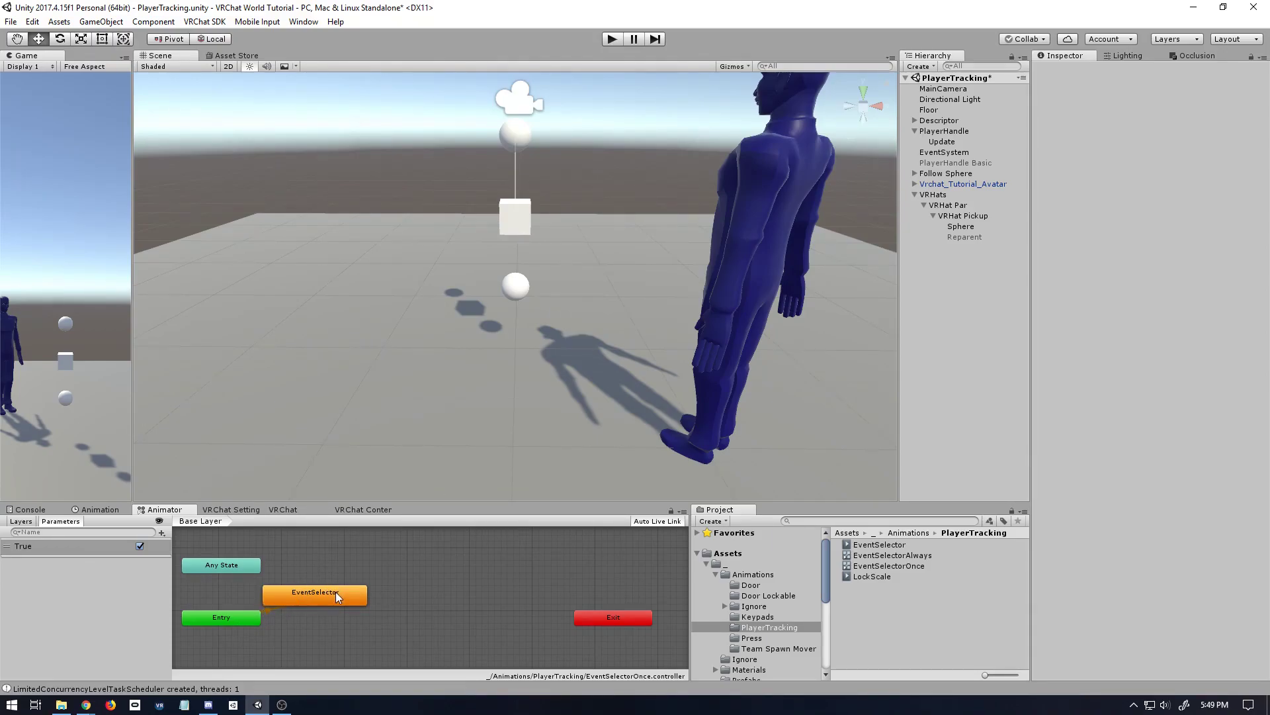
left_click(879, 544)
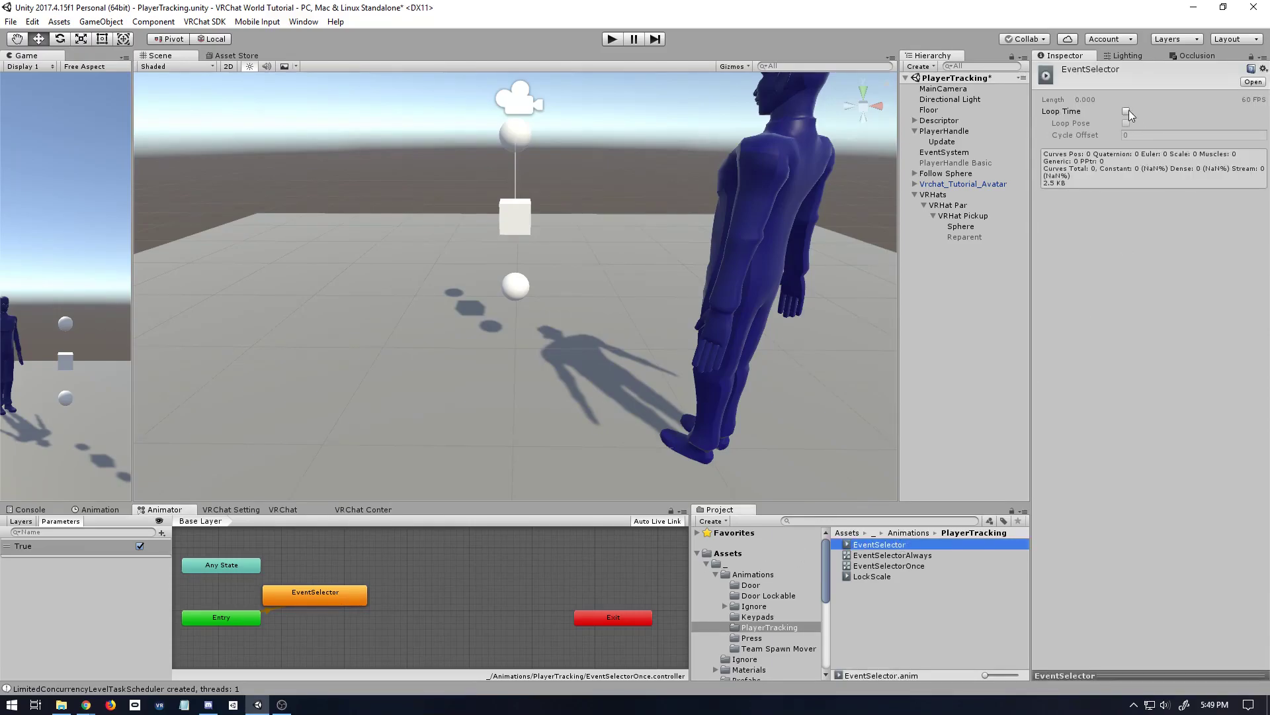
left_click(900, 606)
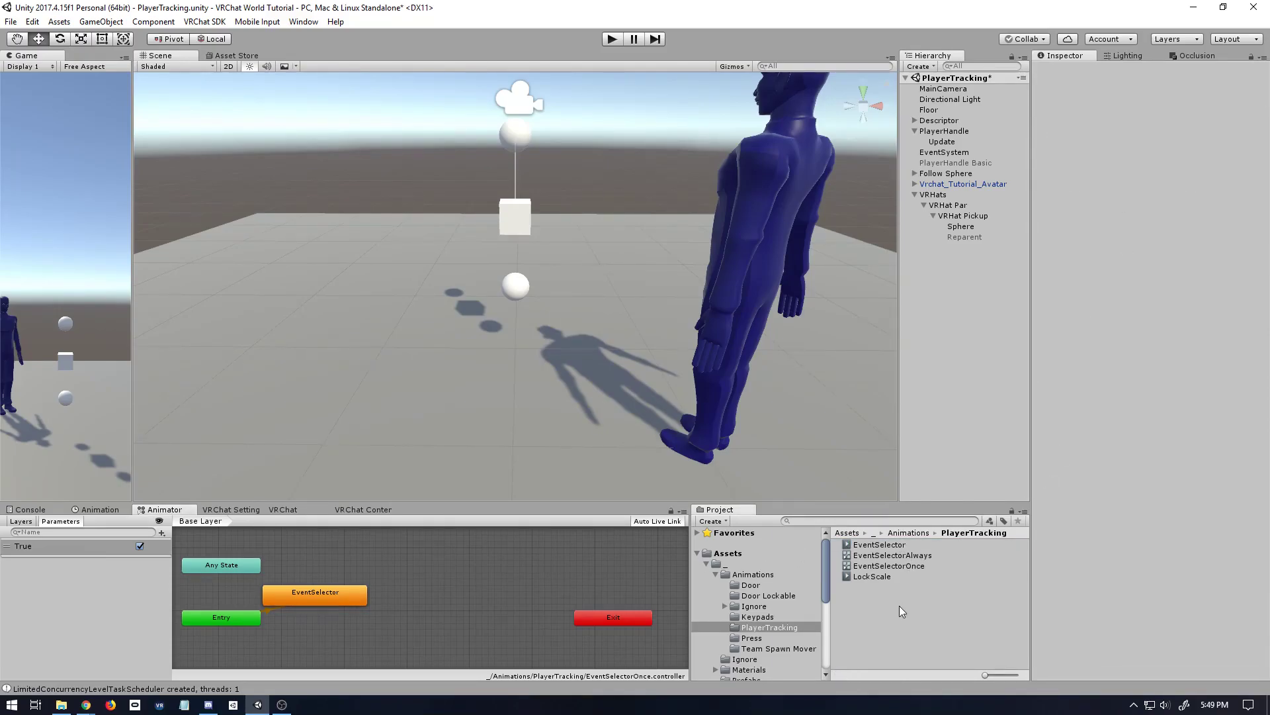
Step: Attach the EventSelectorOnce controller to Reparent and add two On Click entries to its Button
left_click(964, 237)
left_click_drag(919, 562, 1074, 506)
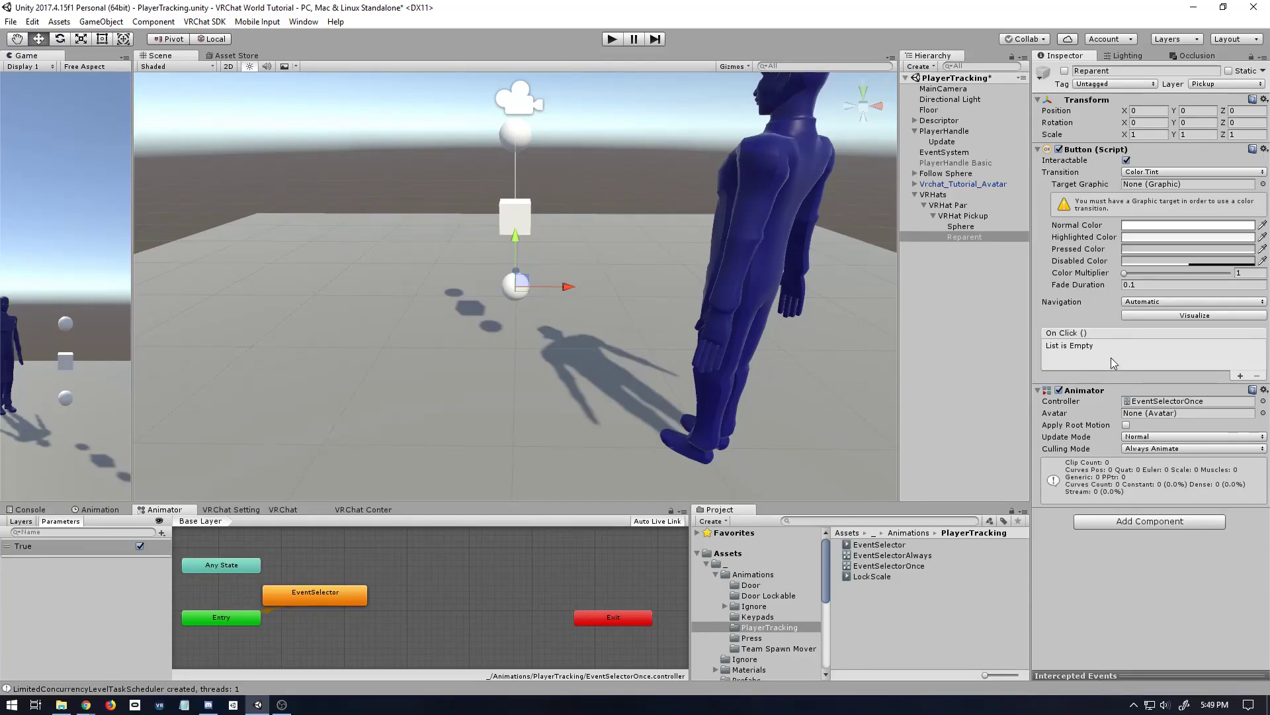
left_click(1240, 376)
left_click(1241, 376)
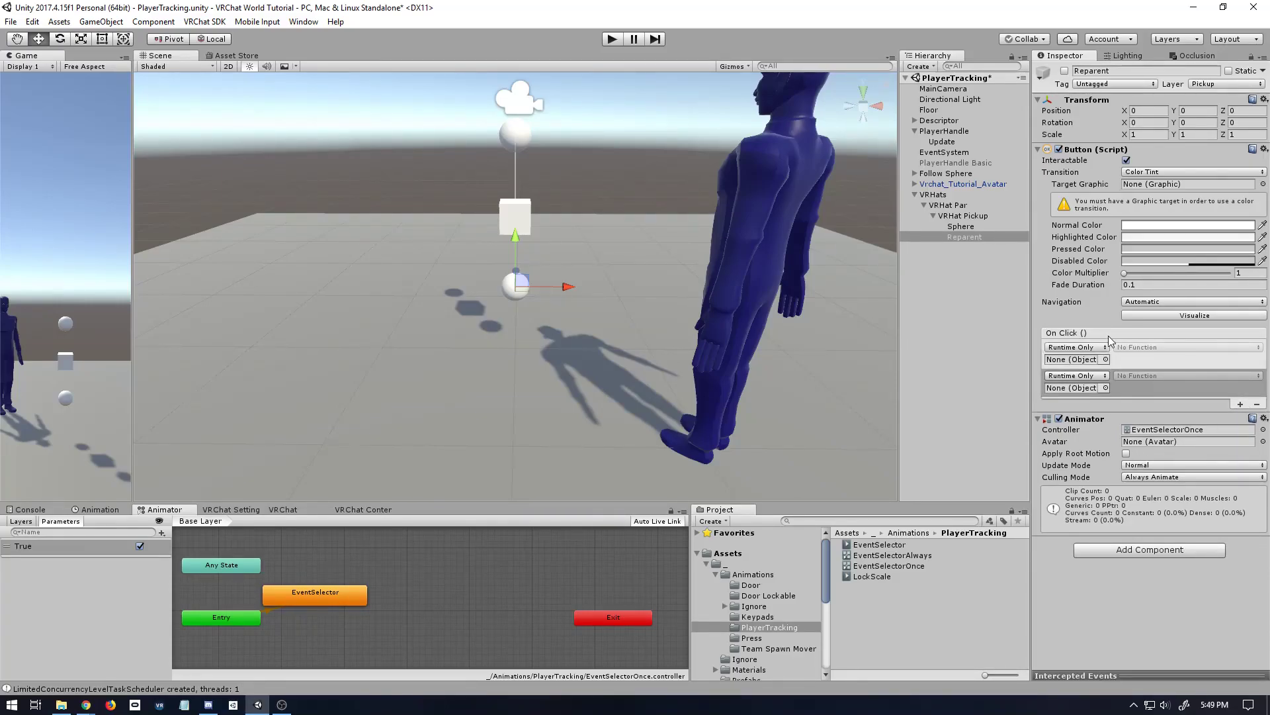
Step: Make Reparent's first On Click entry call GameObject.SetActive on Reparent itself with the value left off
left_click_drag(973, 237, 1065, 361)
left_click(1129, 351)
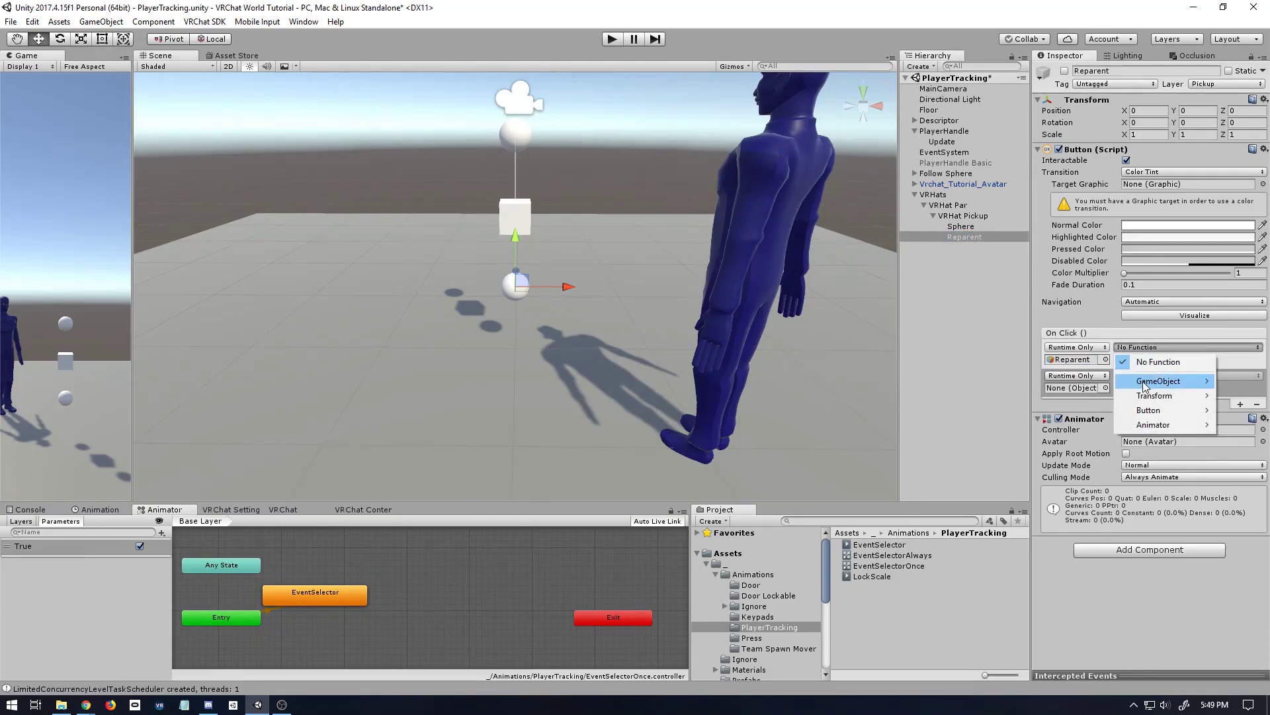
mouse_move(1164, 381)
left_click(1019, 483)
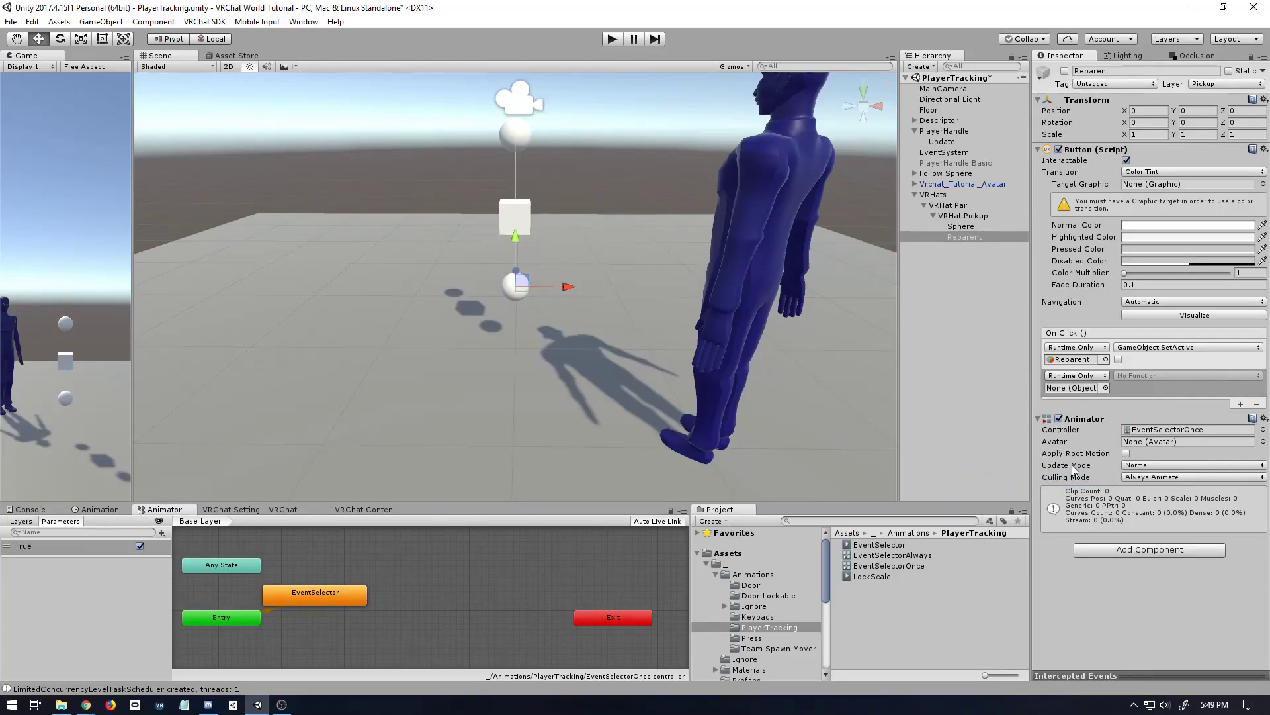
Step: Make Reparent's second On Click entry call Transform.SetParent on VRHat Par with PlayerHandle as the new parent
left_click(1087, 389)
left_click_drag(945, 207, 1066, 387)
left_click(1151, 375)
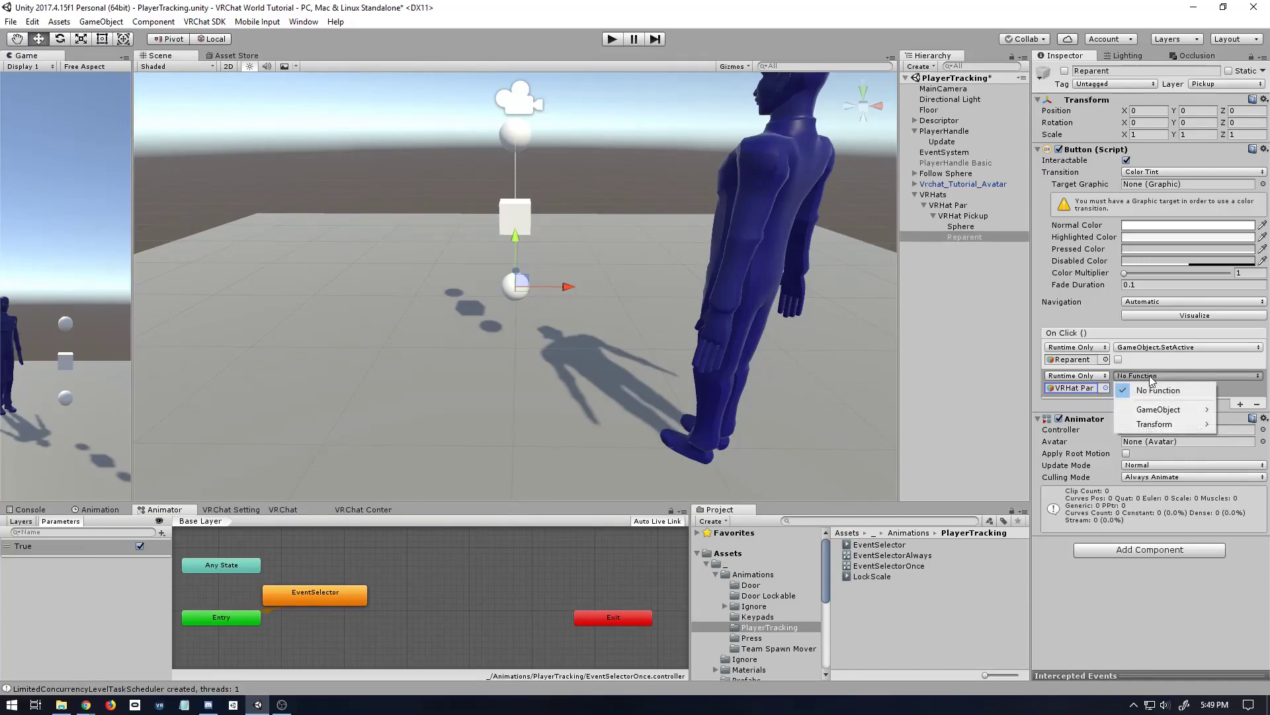
mouse_move(1157, 425)
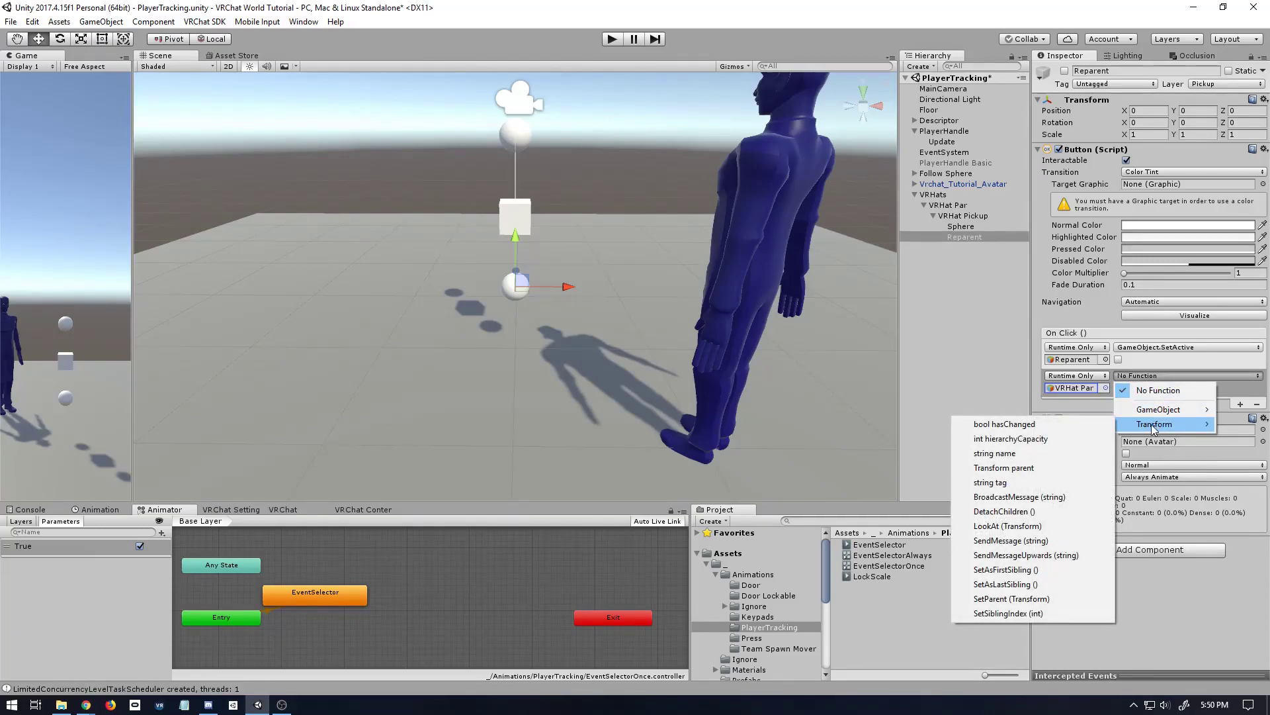
left_click(1021, 599)
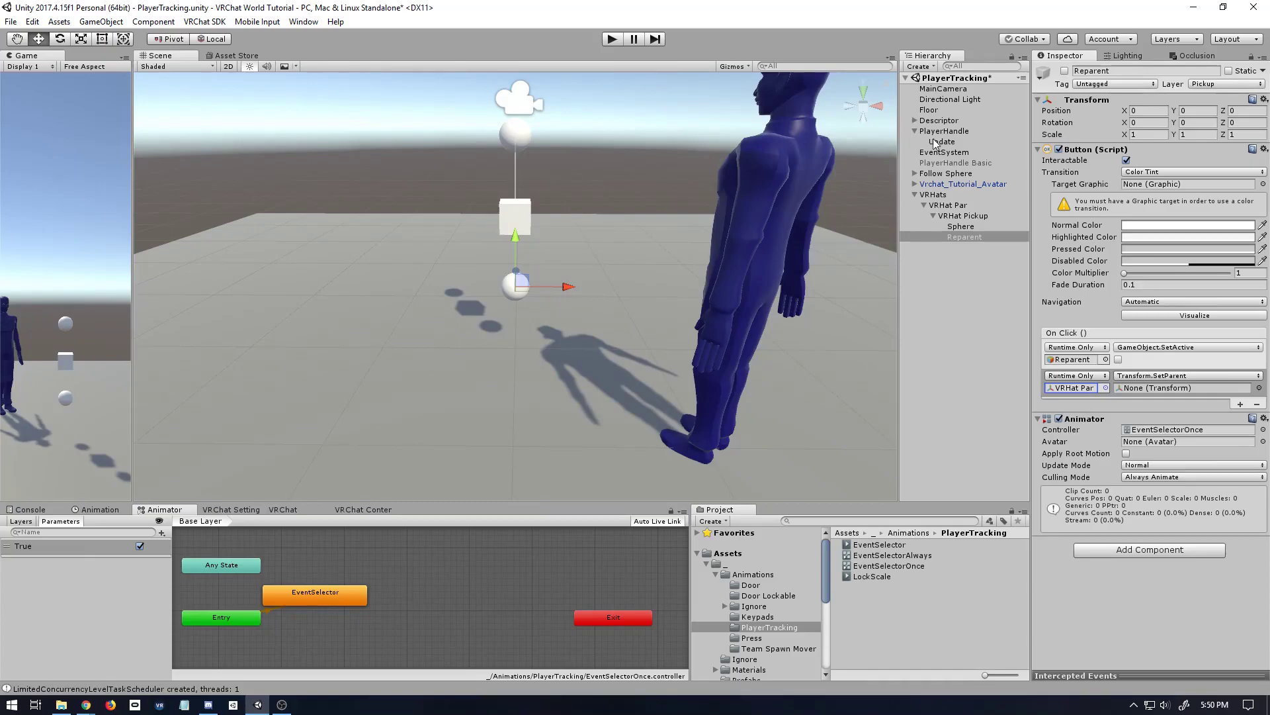
left_click_drag(955, 131, 1158, 392)
Step: Duplicate the Reparent object and rename the copy Release
left_click(976, 236)
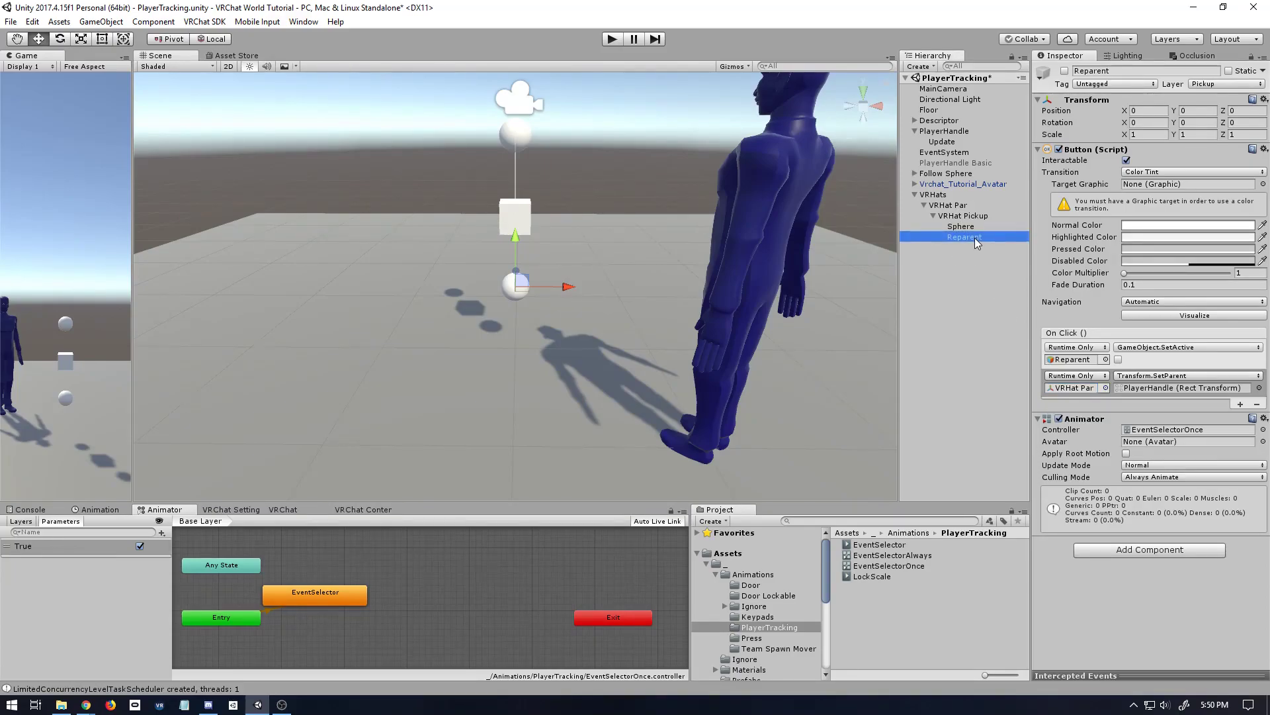
key("ctrl+d")
key("F2")
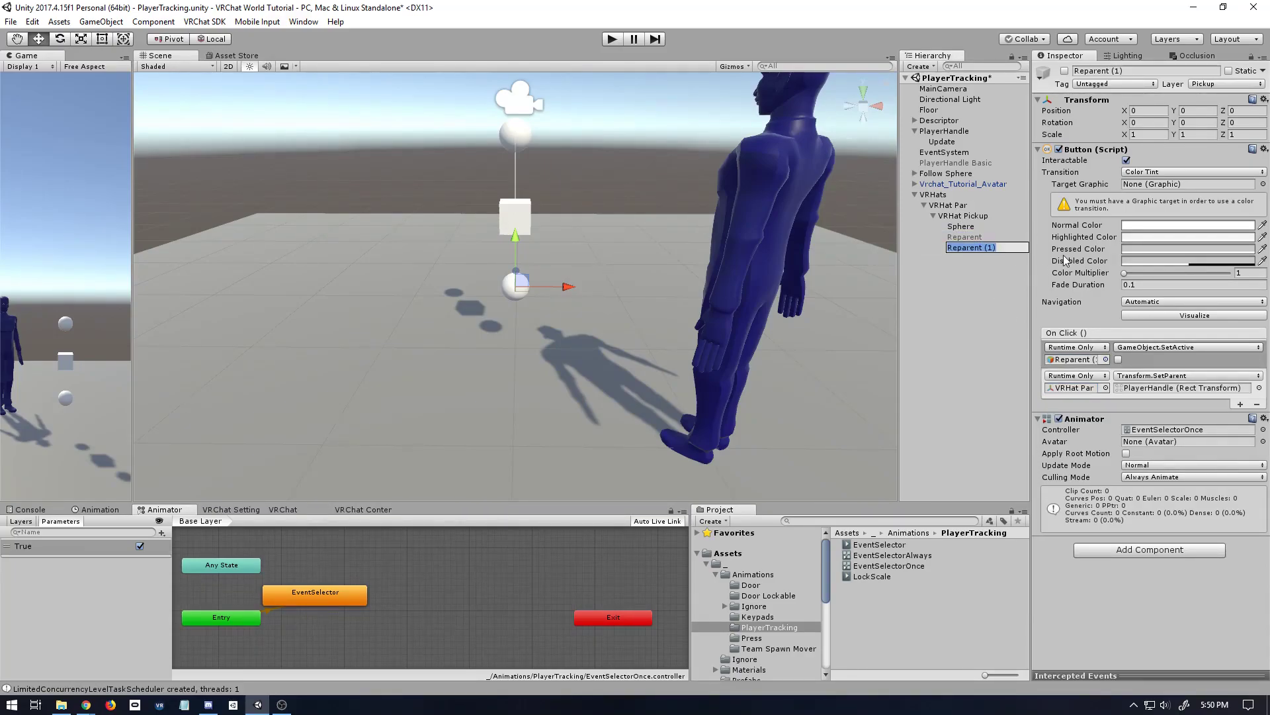
type("Release")
key("Return")
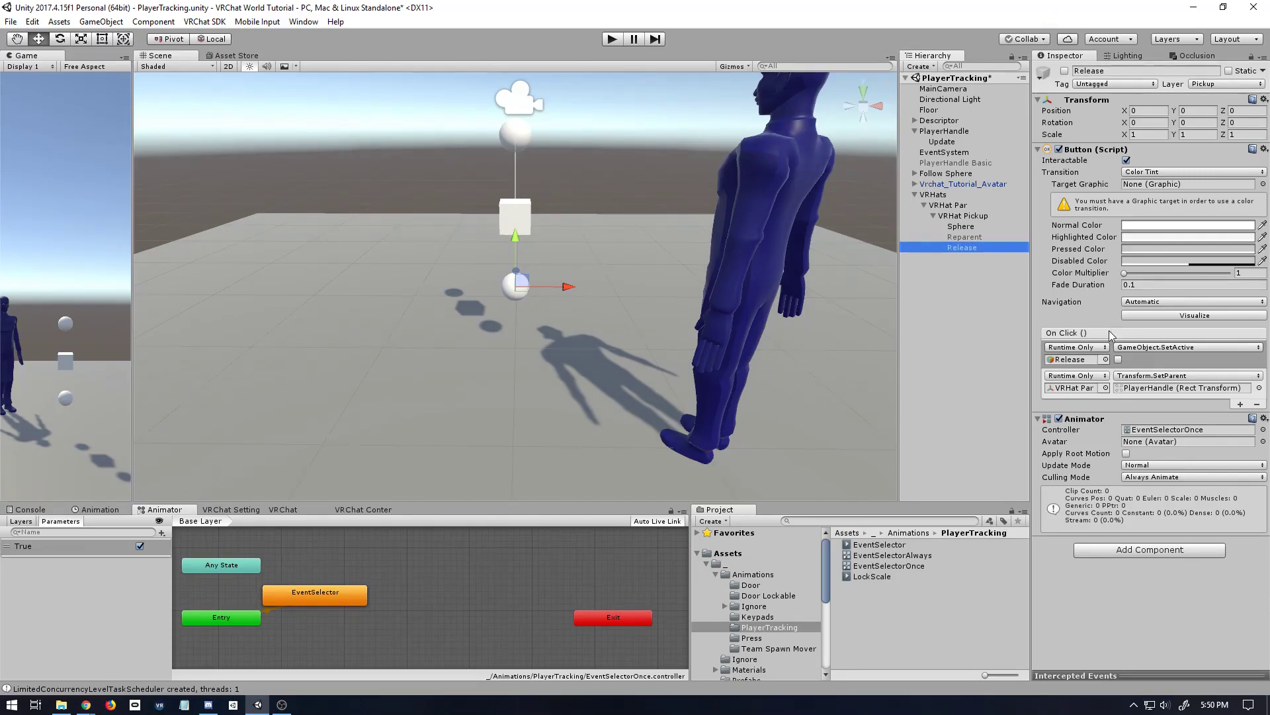
Step: Change the new parent in Release's Transform.SetParent On Click entry to VRHats
left_click(1134, 388)
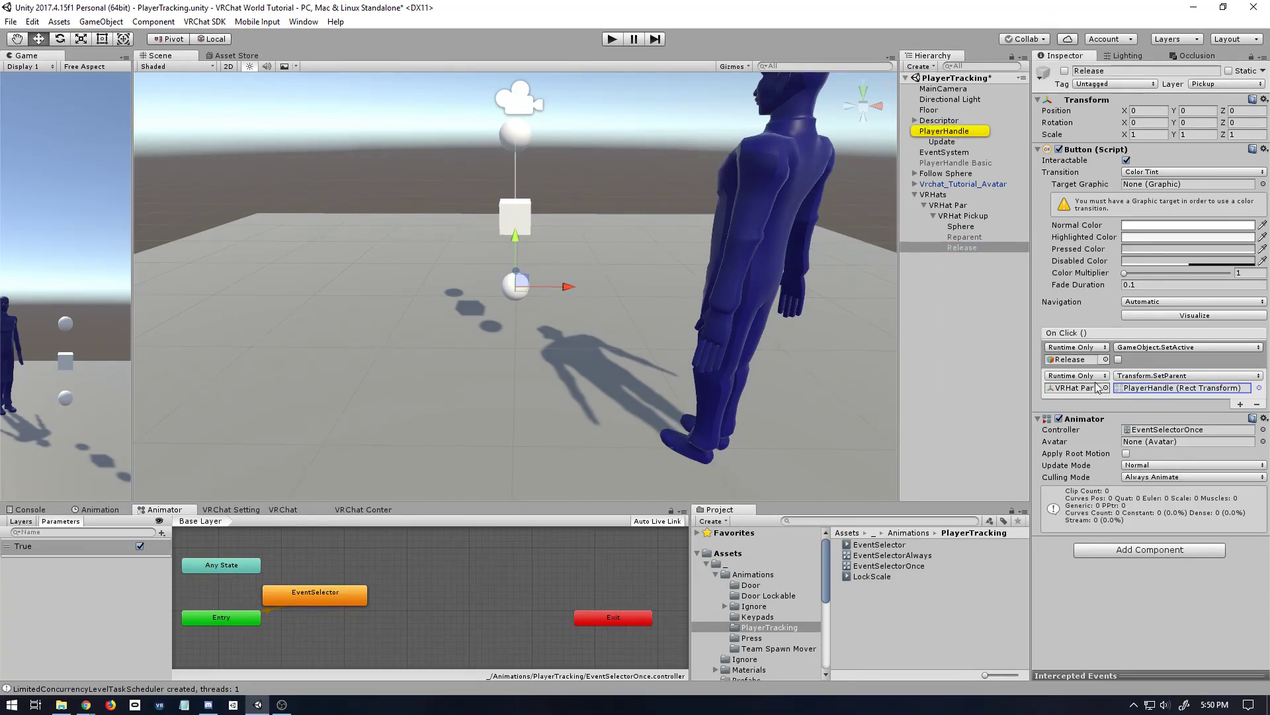
mouse_move(1140, 394)
left_mouse_down()
mouse_move(953, 139)
mouse_move(943, 197)
mouse_move(1150, 392)
left_mouse_up()
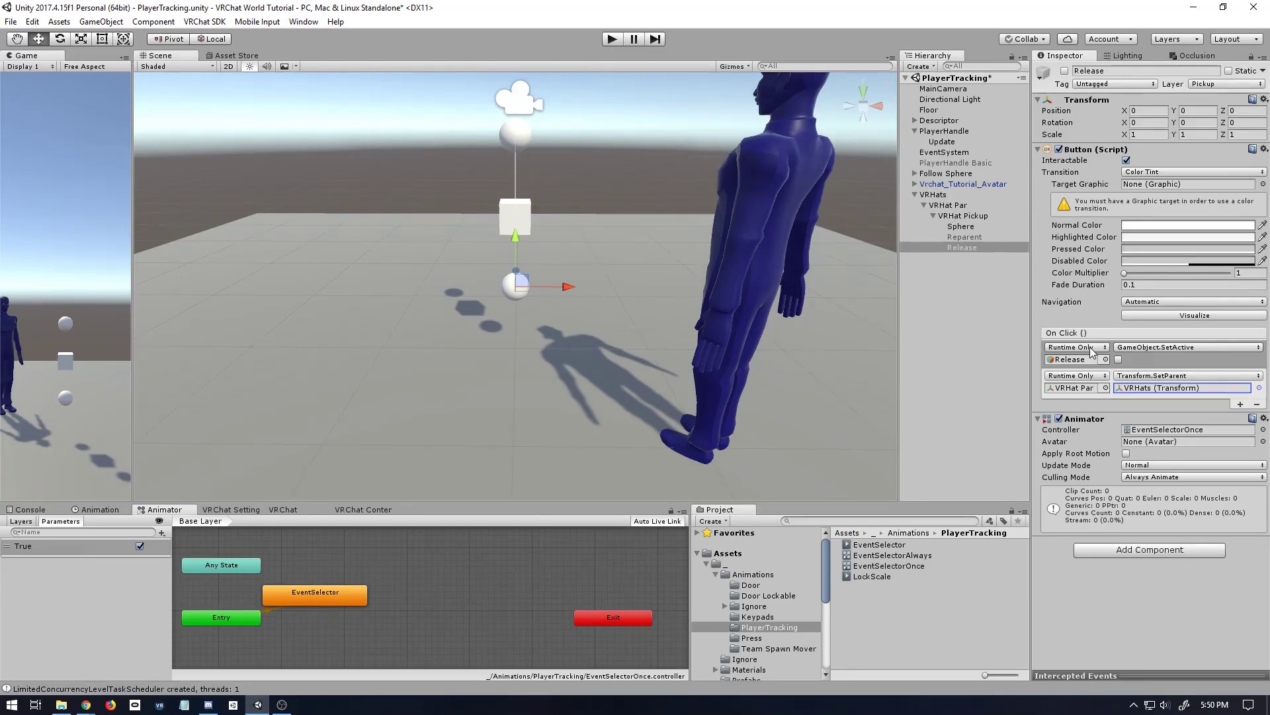
Step: Add a SetGameObjectActive action to VRHat Pickup's AlwaysUnbuffered OnPickup trigger, with Release as receiver and the operation set to True
left_click(964, 216)
scroll(1159, 462, "down", 10)
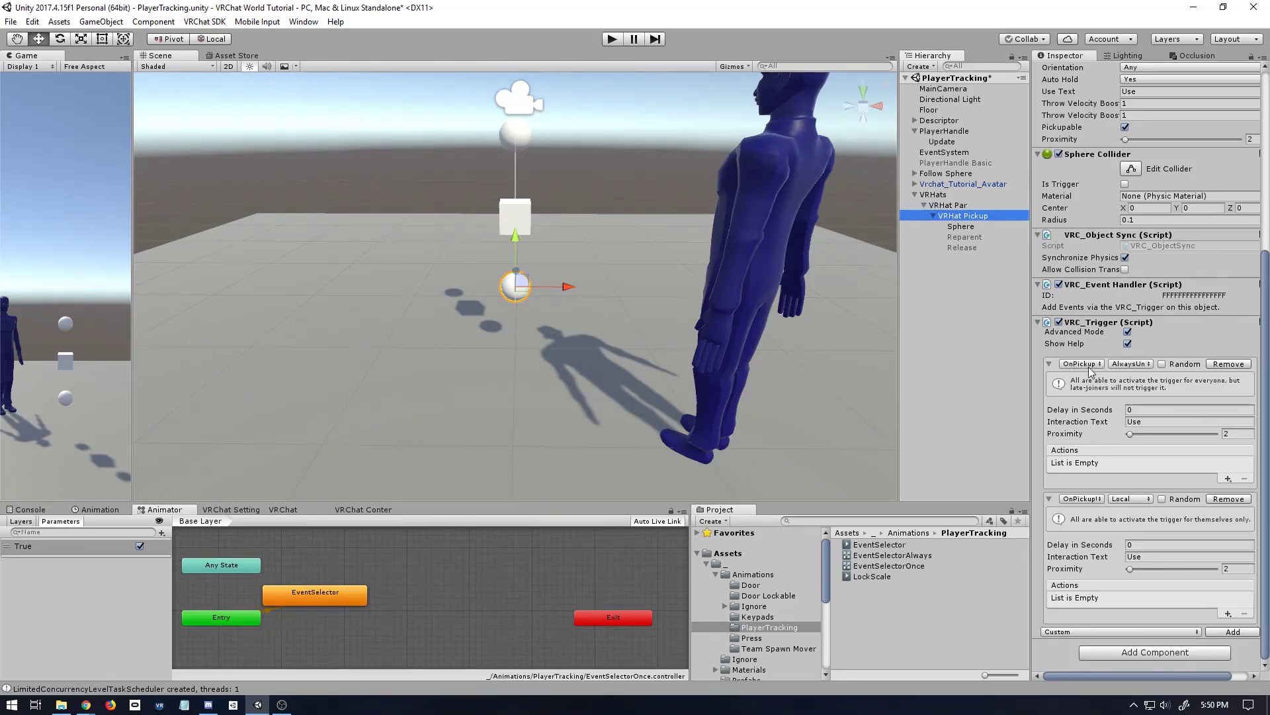
left_click(1228, 479)
mouse_move(1226, 485)
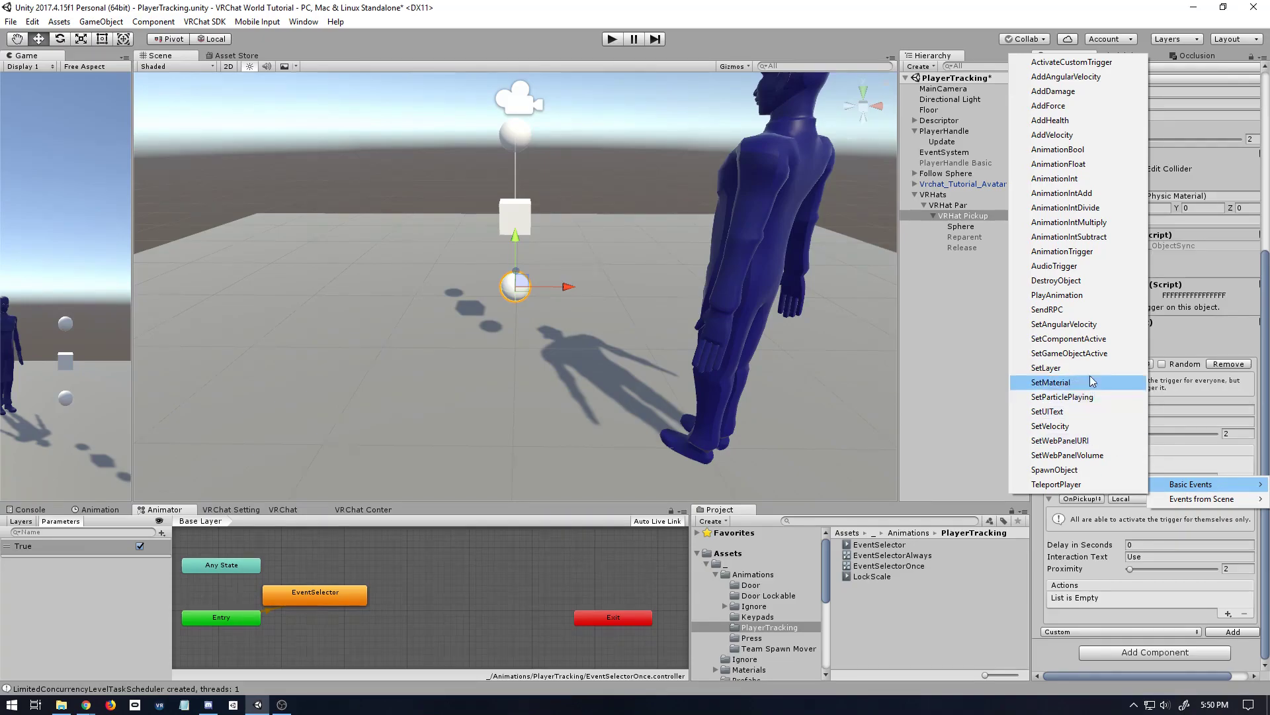
left_click(1085, 354)
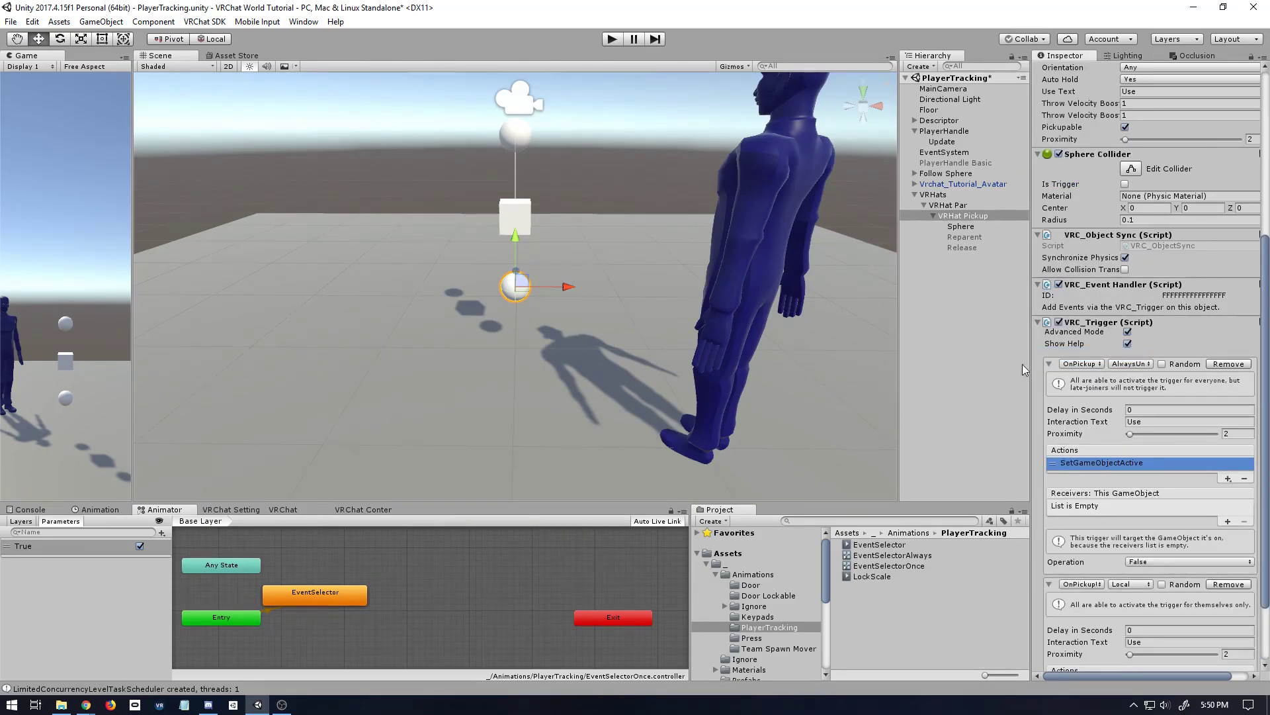
left_click_drag(962, 247, 1099, 502)
left_click(1142, 534)
left_click(1148, 562)
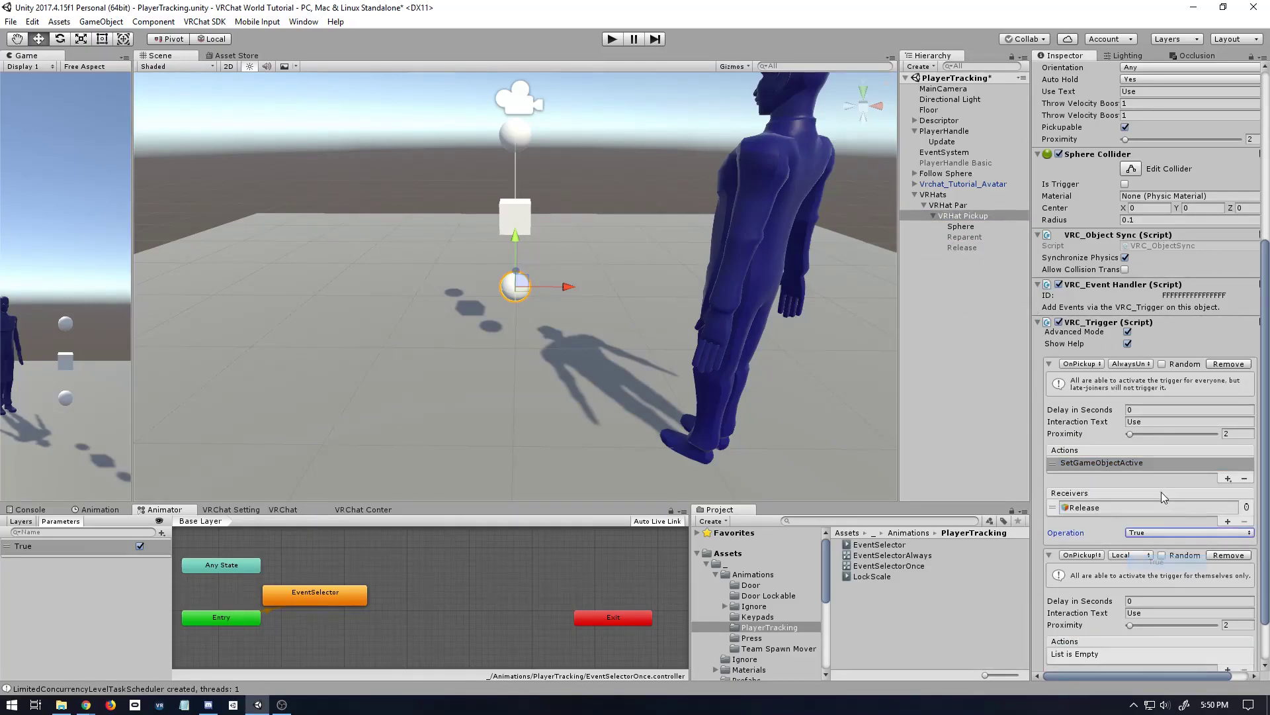
Step: Add a SetGameObjectActive action to VRHat Pickup's Local trigger, with Reparent as receiver and the operation set to True
scroll(1192, 563, "down", 2)
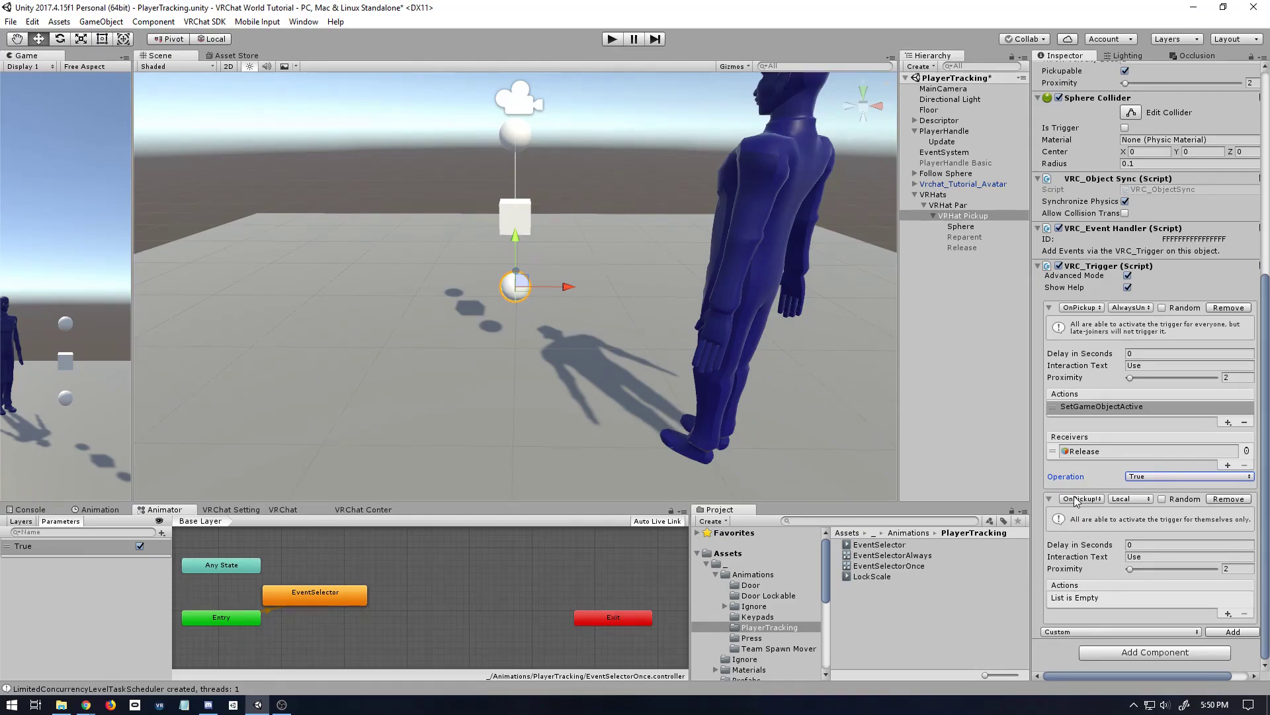
left_click(1228, 622)
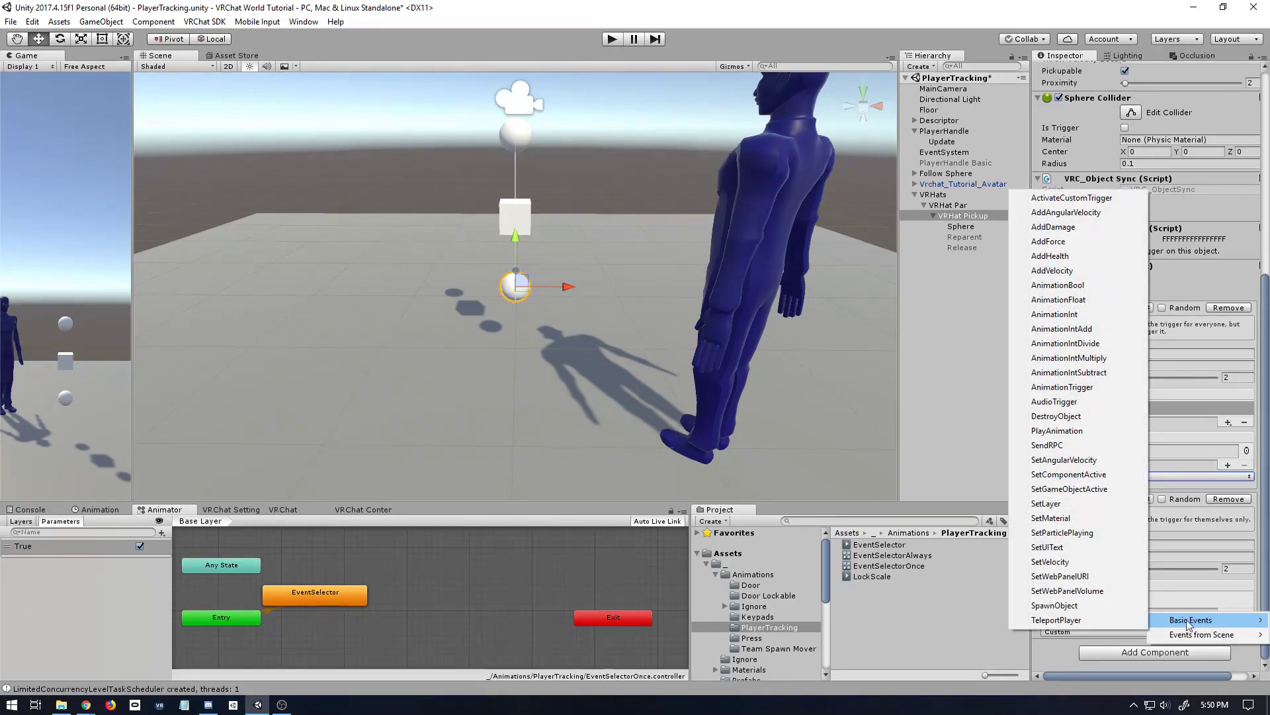
left_click(1075, 504)
left_click(1100, 598)
scroll(1110, 596, "down", 3)
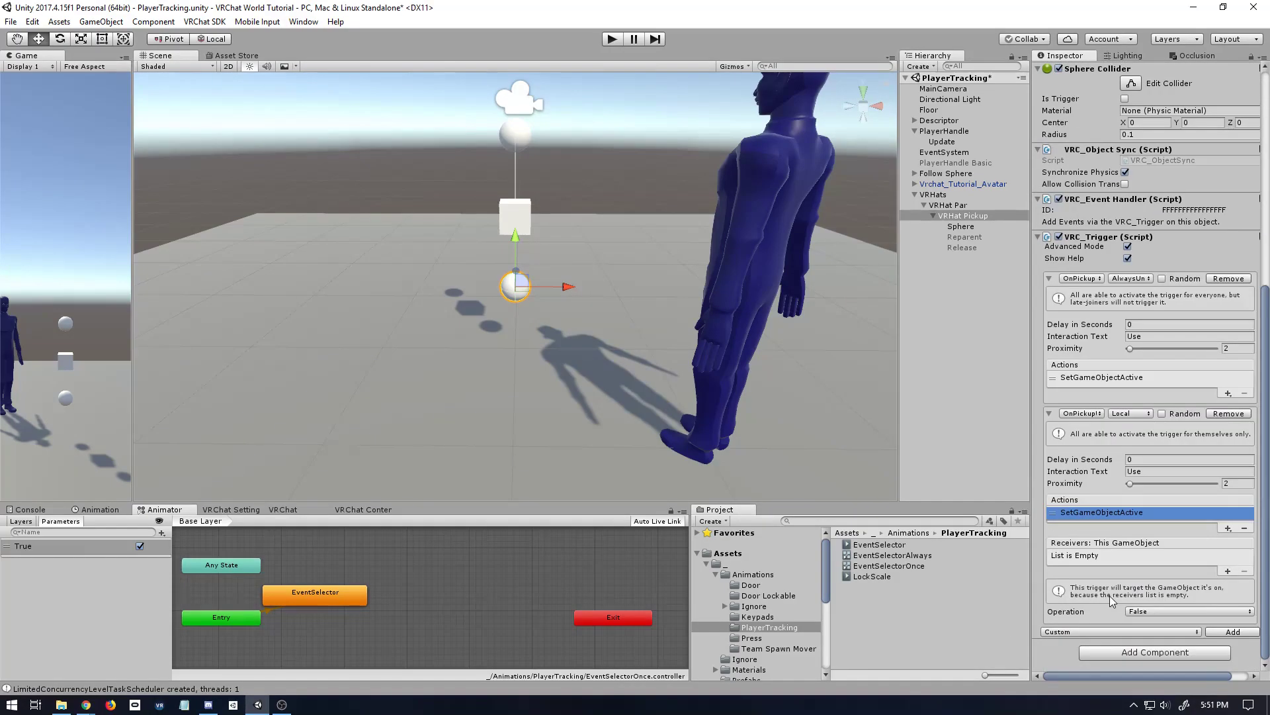
left_click_drag(972, 235, 1102, 556)
left_click(1137, 611)
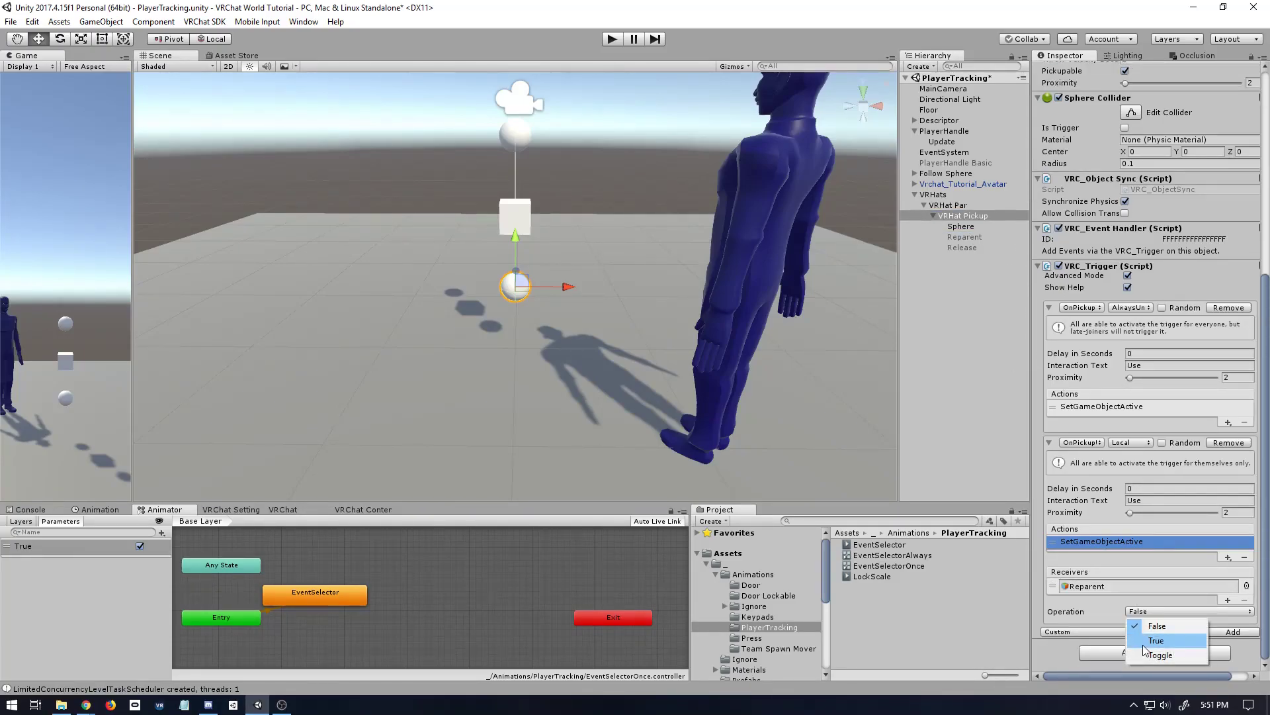
left_click(1147, 642)
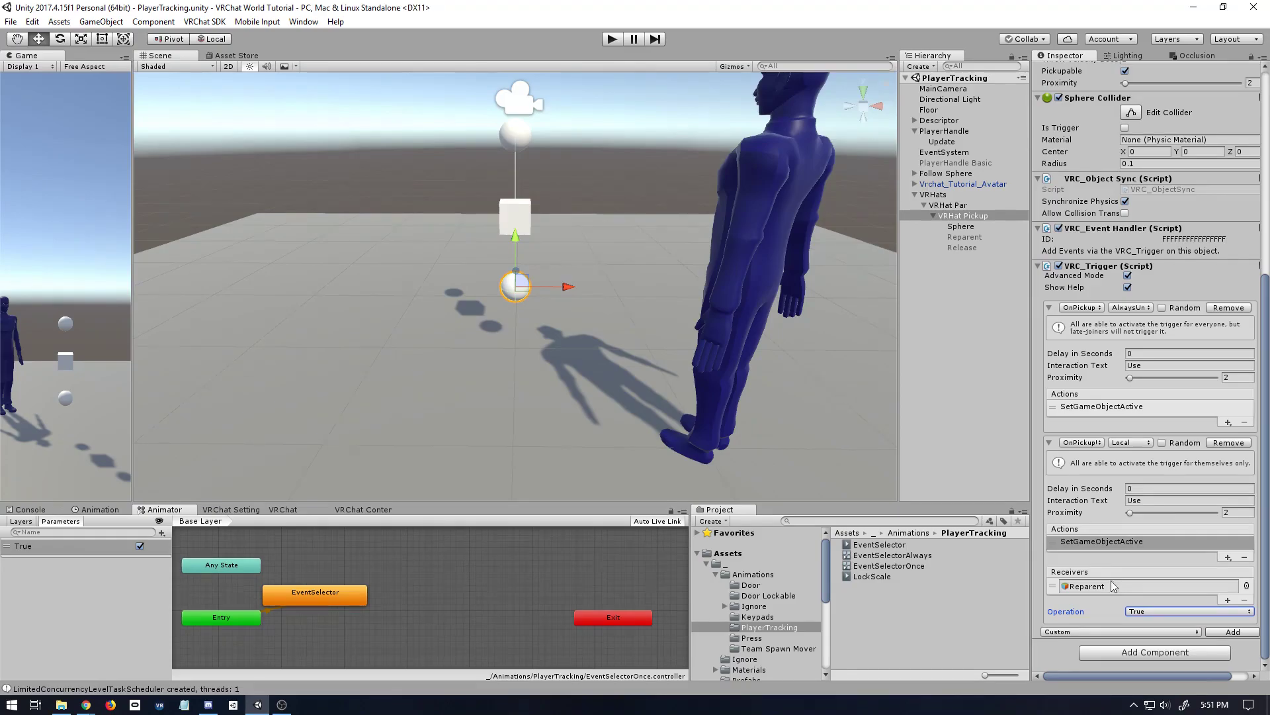
Step: Try duplicating VRHat Par and moving the copy to X -1, and undo both changes
scroll(1112, 579, "up", 10)
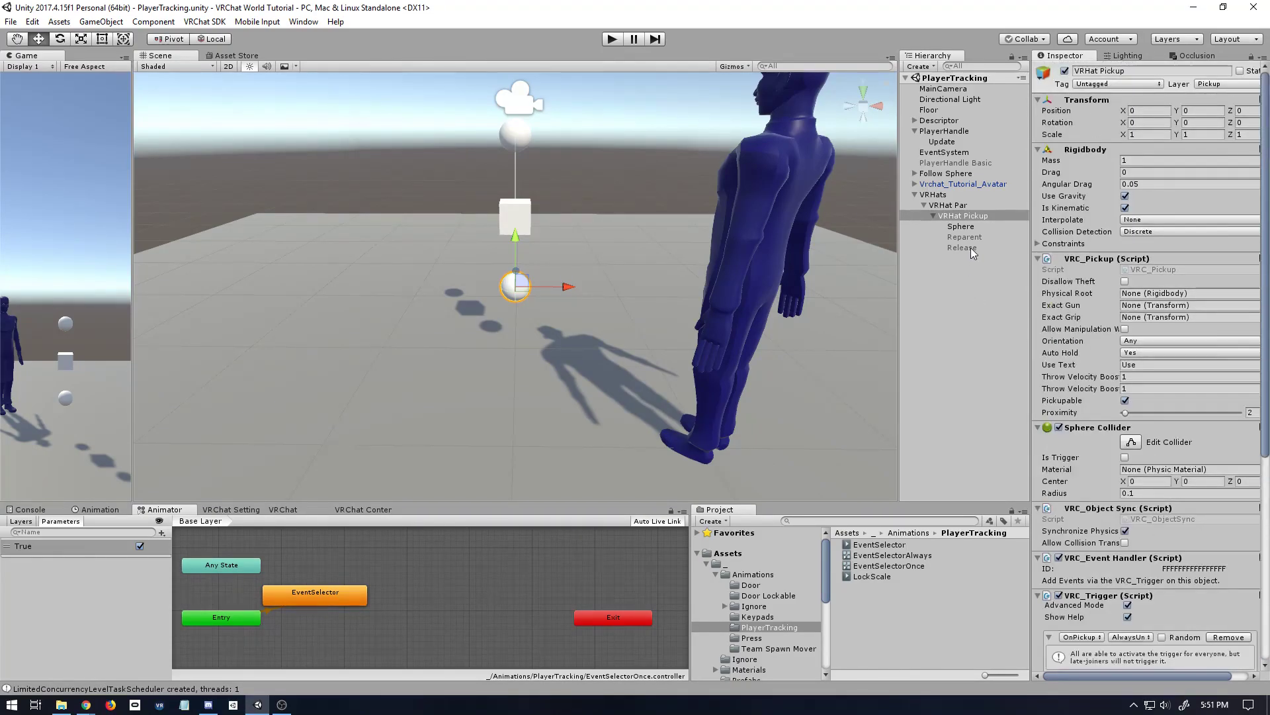
left_click(948, 205)
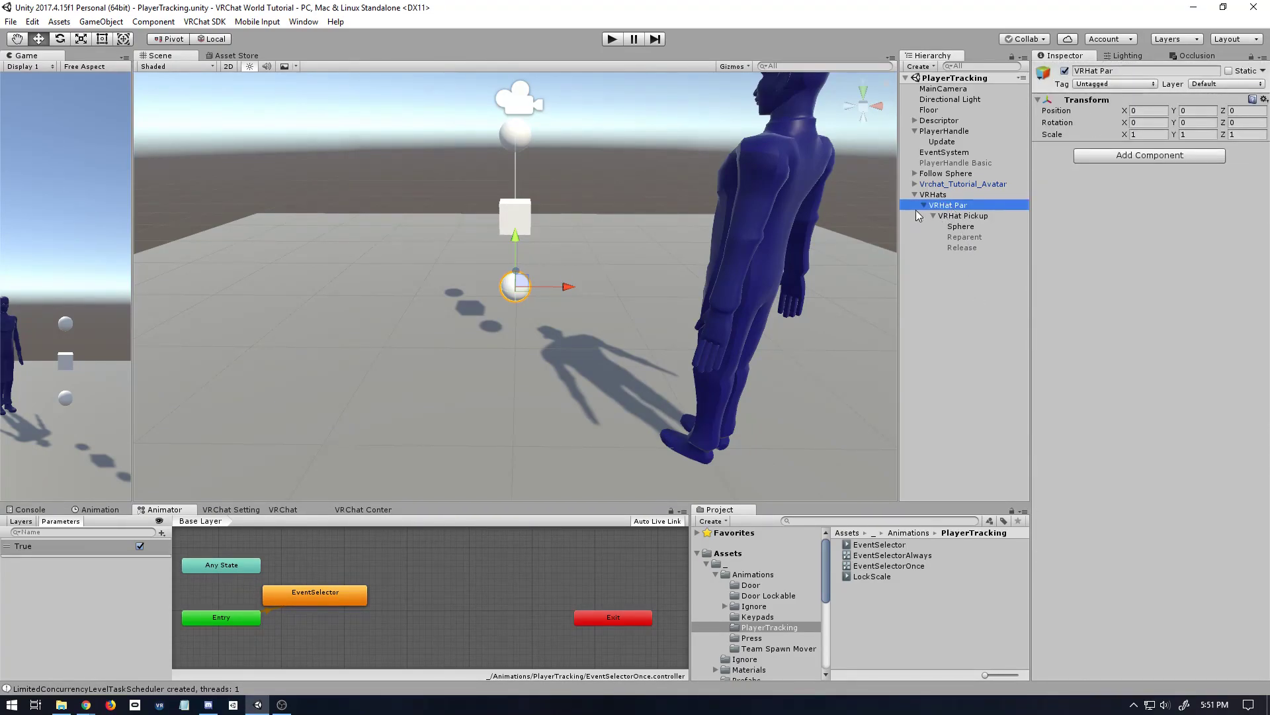
key("ctrl+d")
left_click_drag(562, 288, 474, 281)
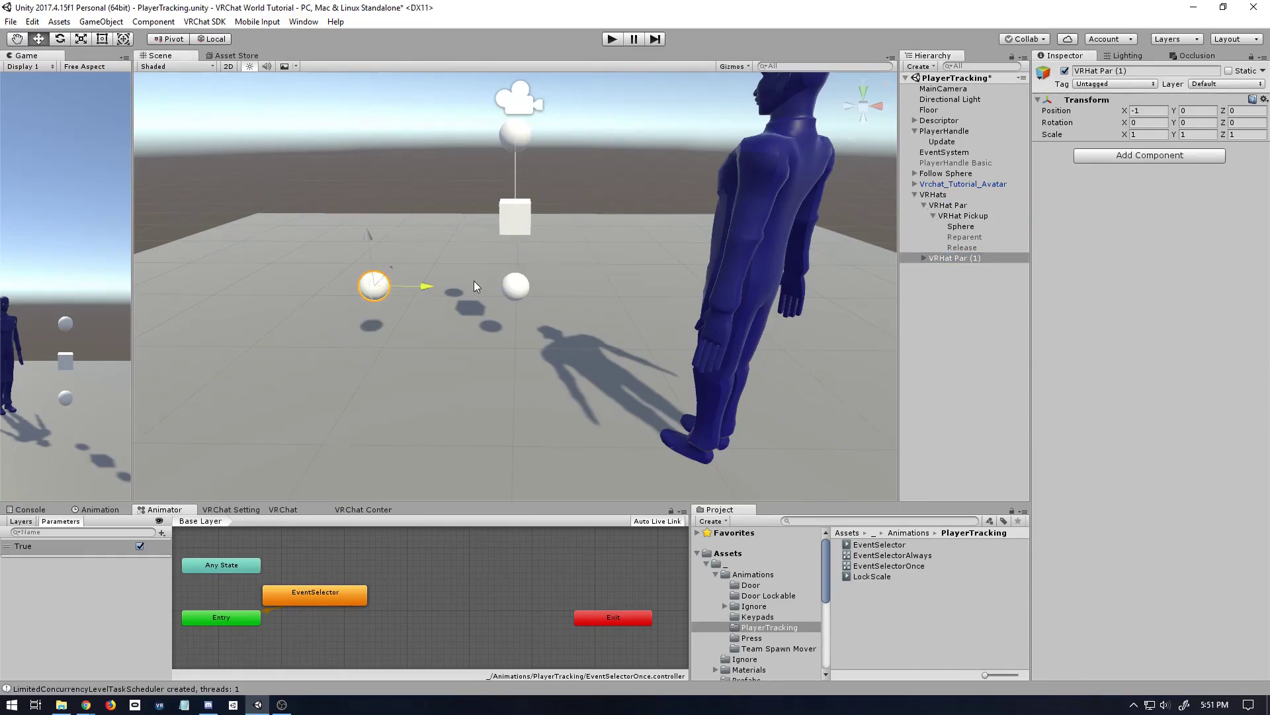
key("ctrl+z")
key("ctrl+z")
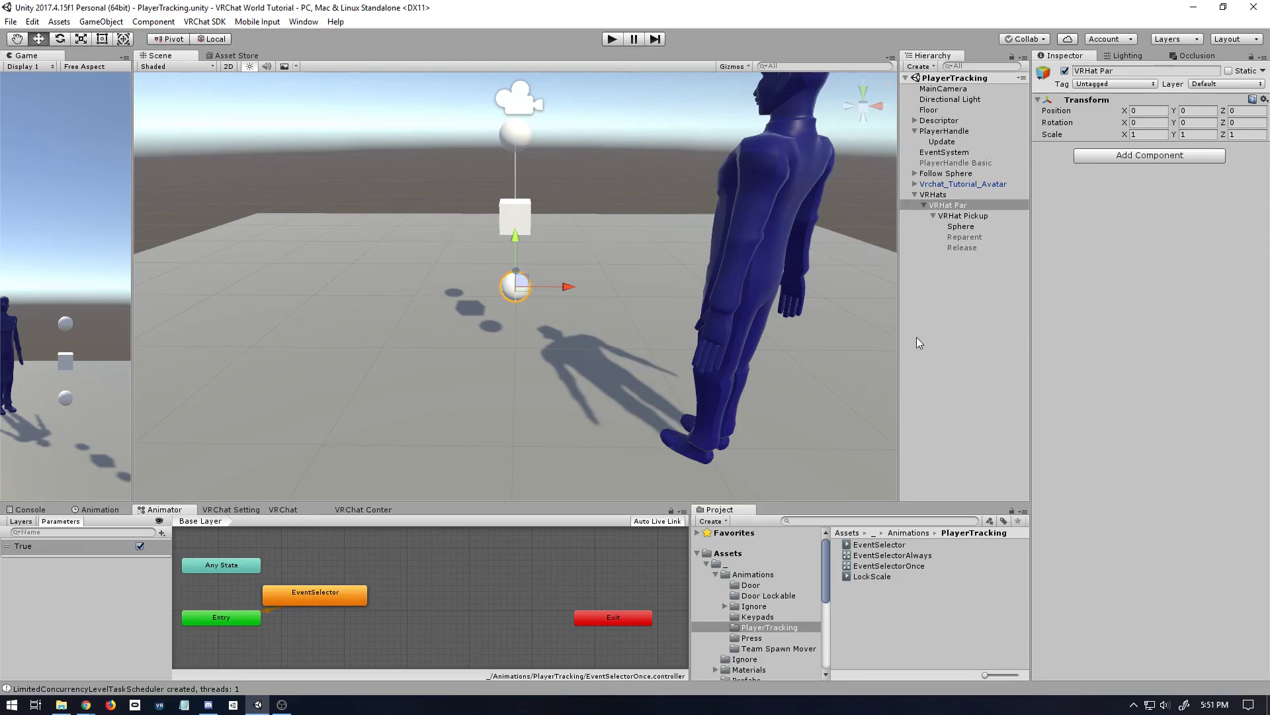
Step: Review the receivers and operations of the SetGameObjectActive actions in both of VRHat Pickup's triggers
left_click(966, 217)
scroll(1046, 408, "down", 5)
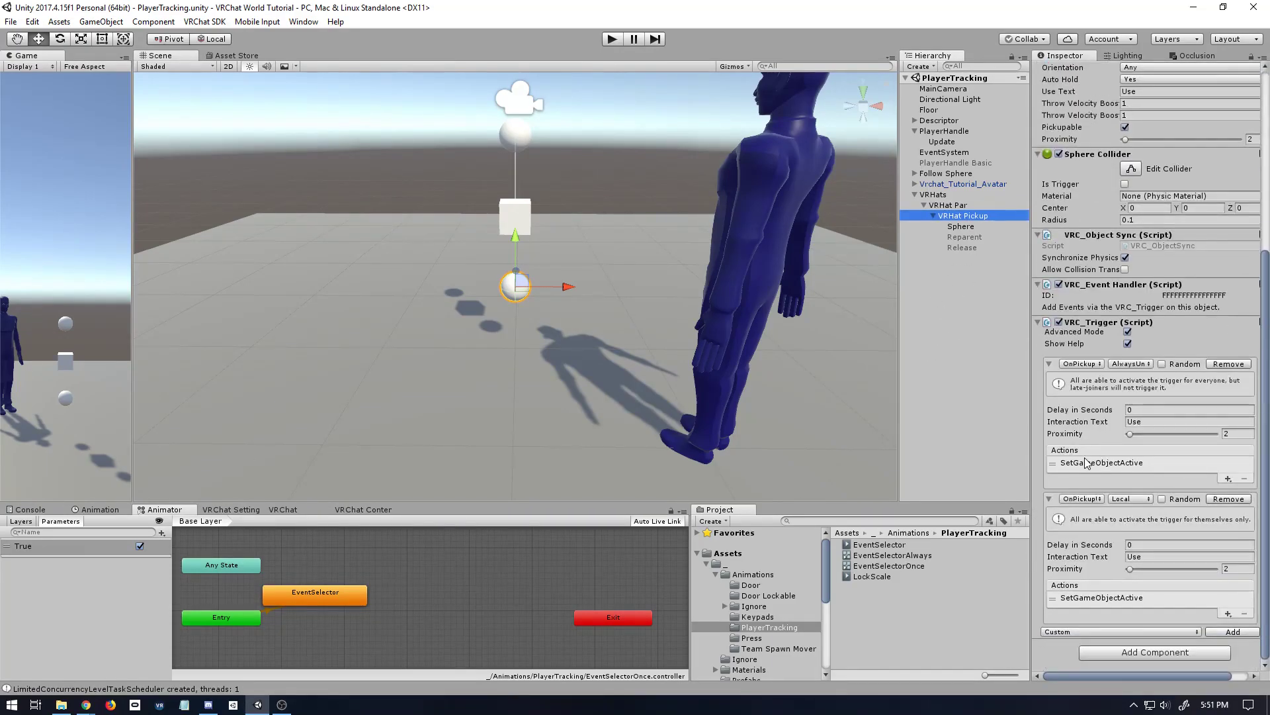
left_click(1099, 463)
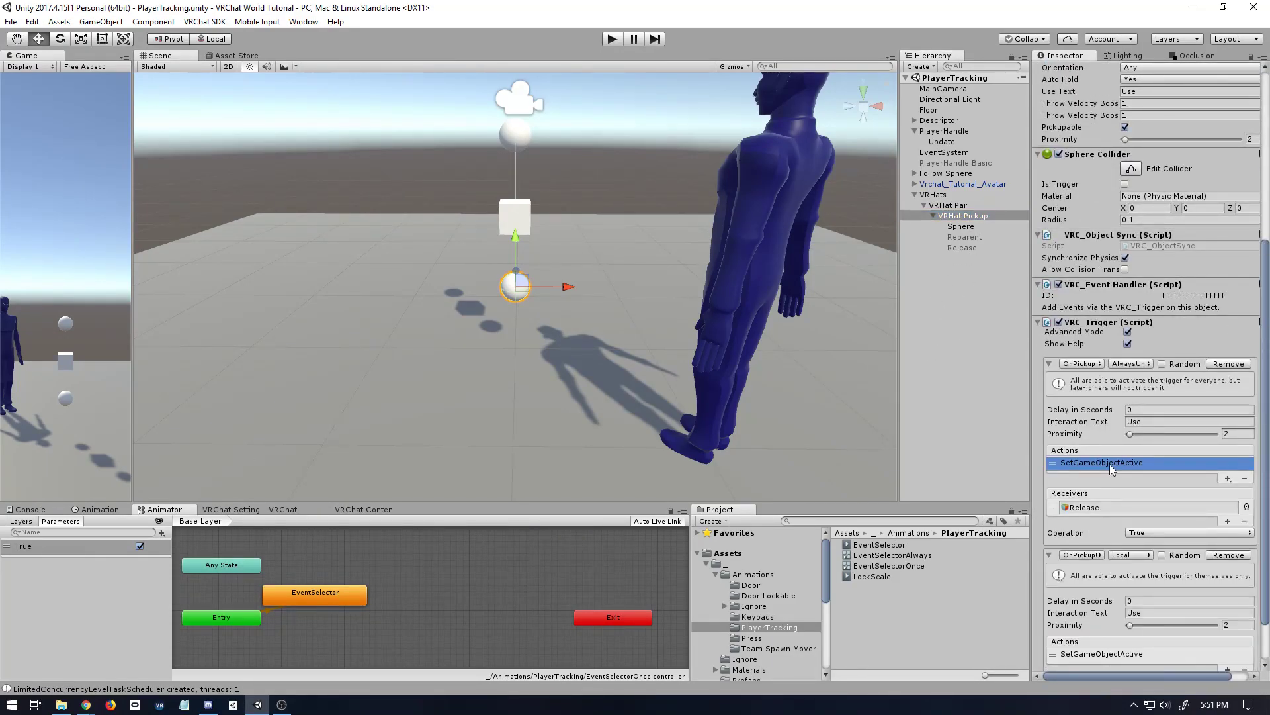
scroll(1110, 463, "down", 2)
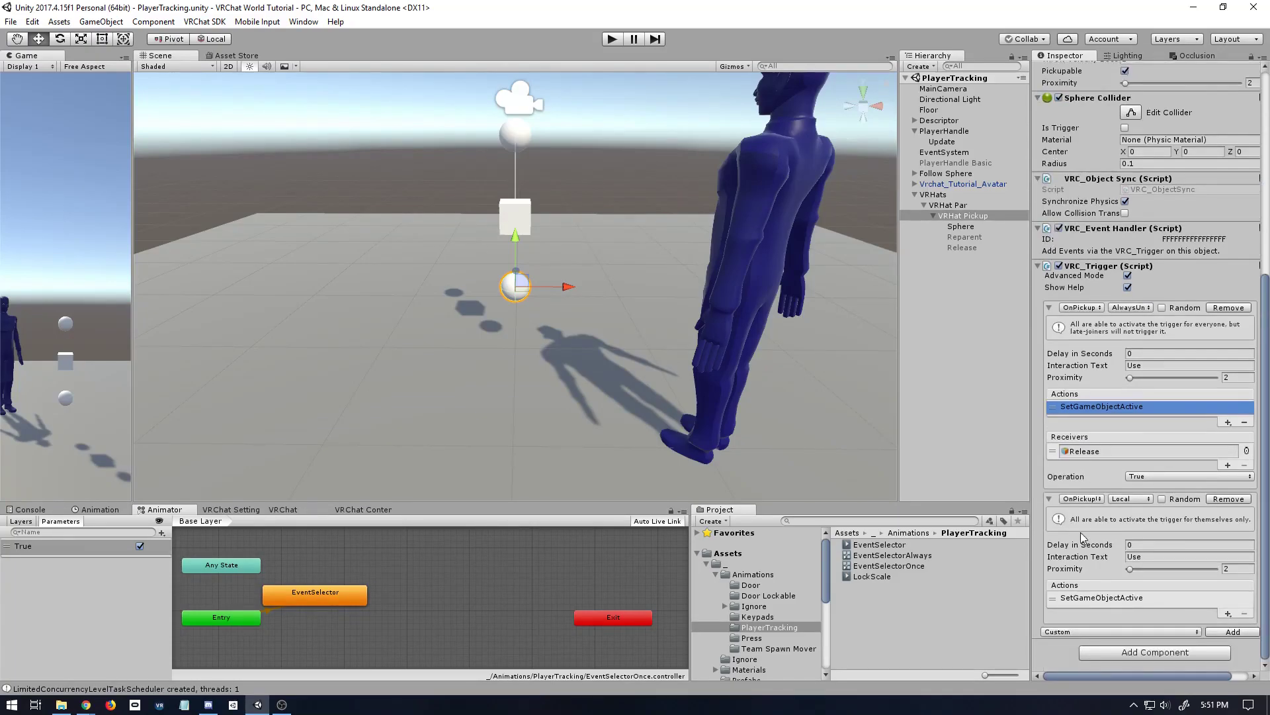
left_click(1103, 599)
scroll(1085, 554, "down", 2)
left_click(1101, 587)
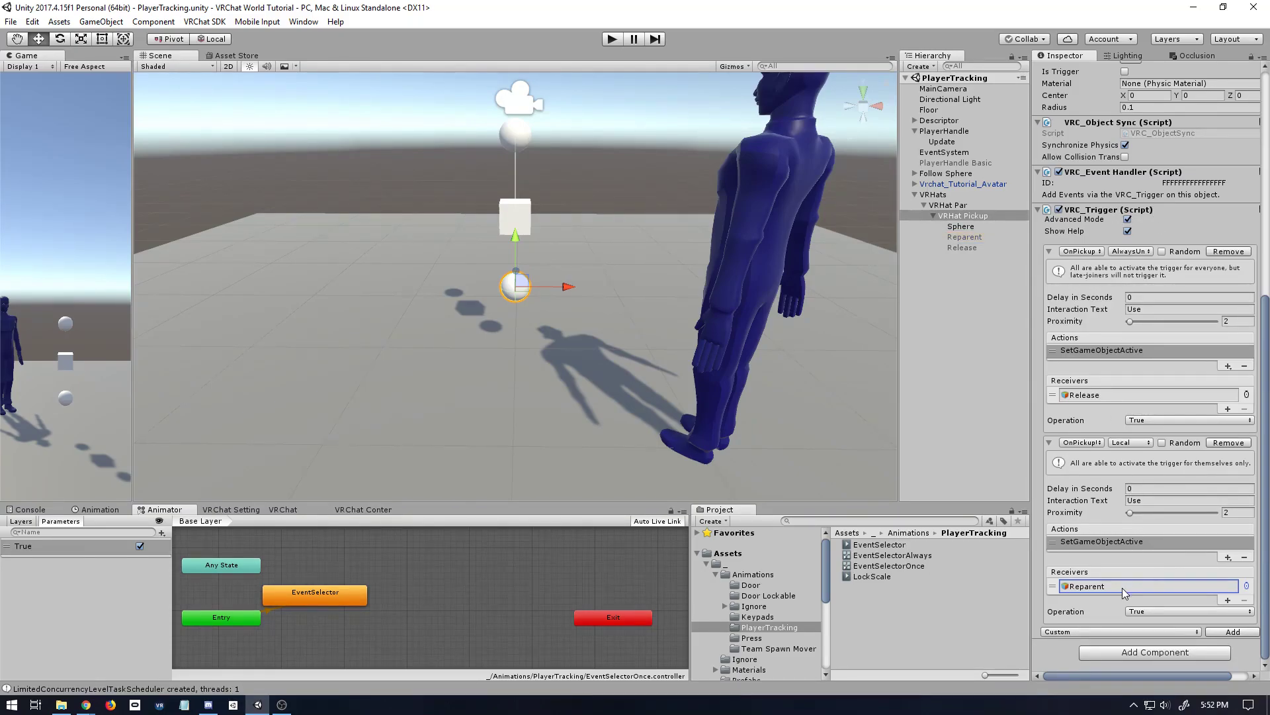
scroll(1089, 591, "up", 10)
scroll(1089, 493, "down", 10)
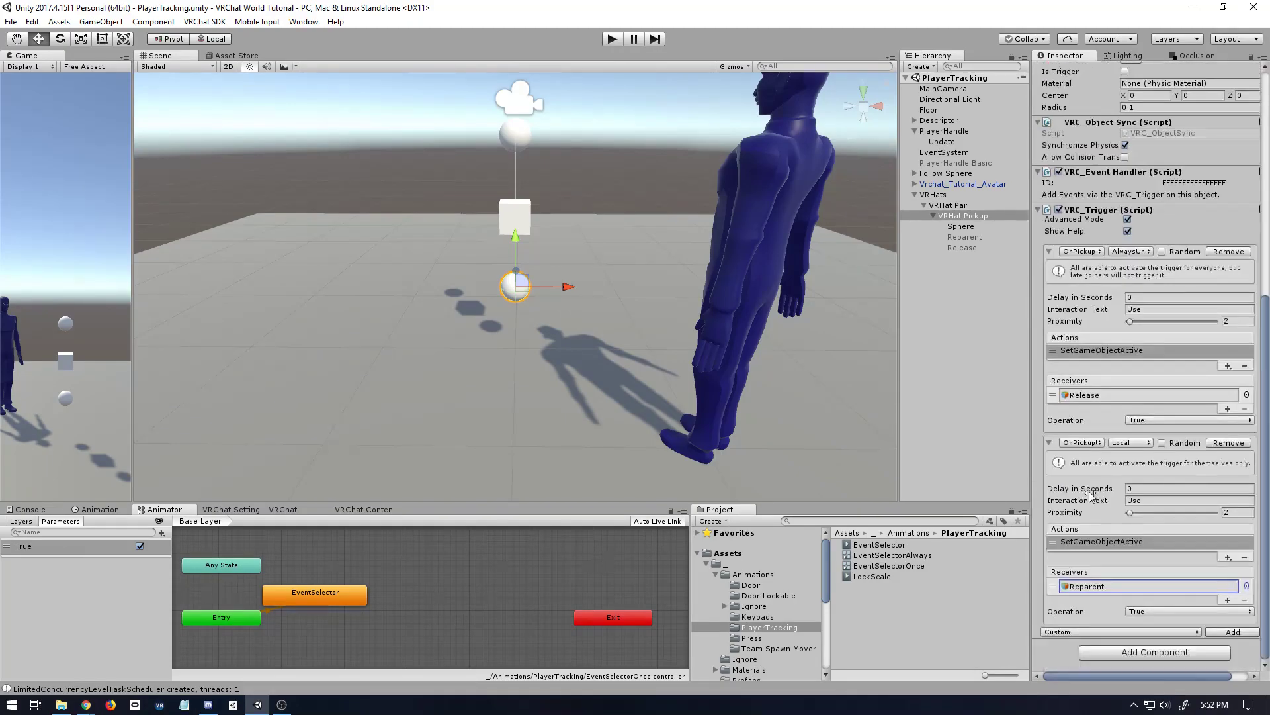